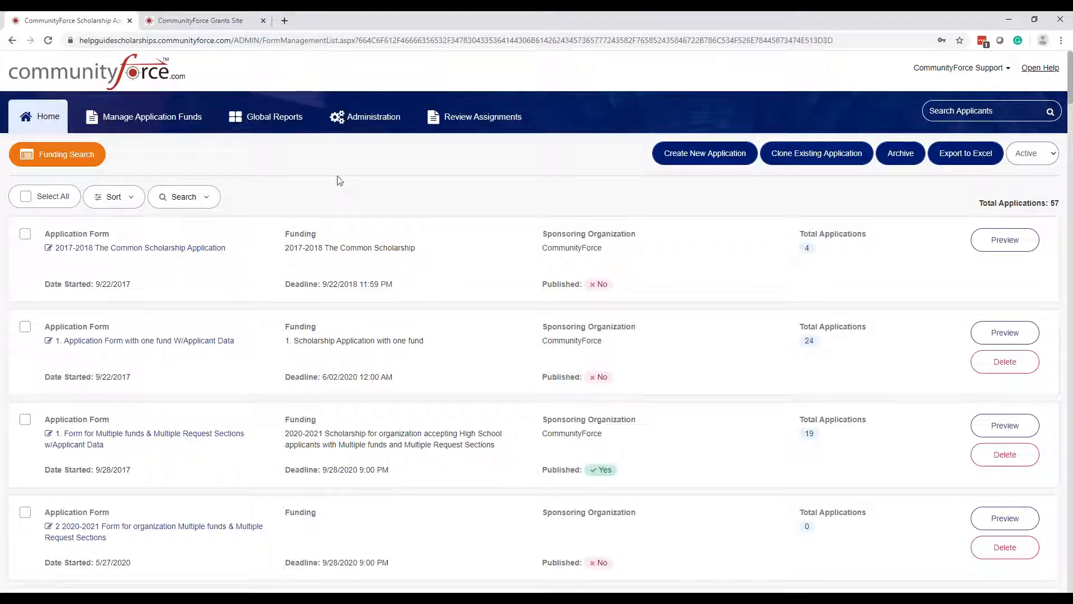
- Go to Administration and open the Global Notification Center's Templates list
click(374, 124)
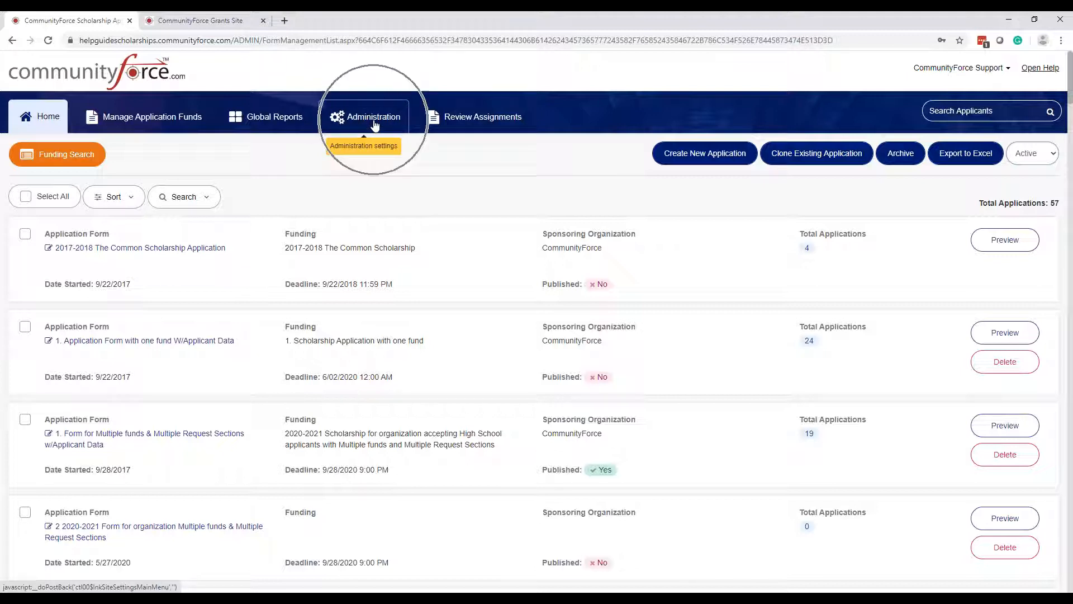
click(369, 123)
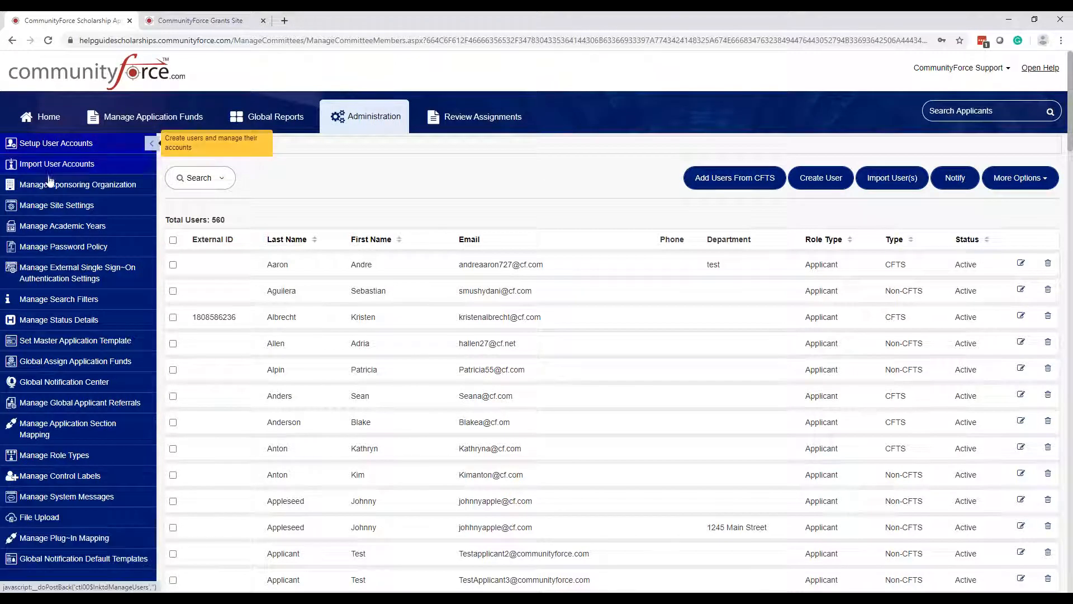
click(68, 387)
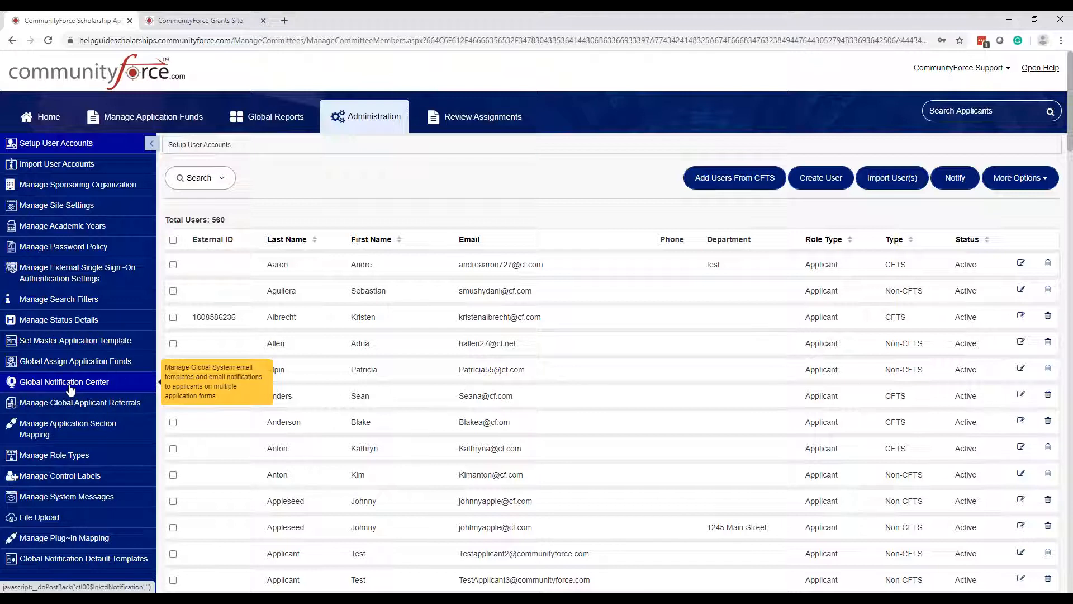
click(70, 389)
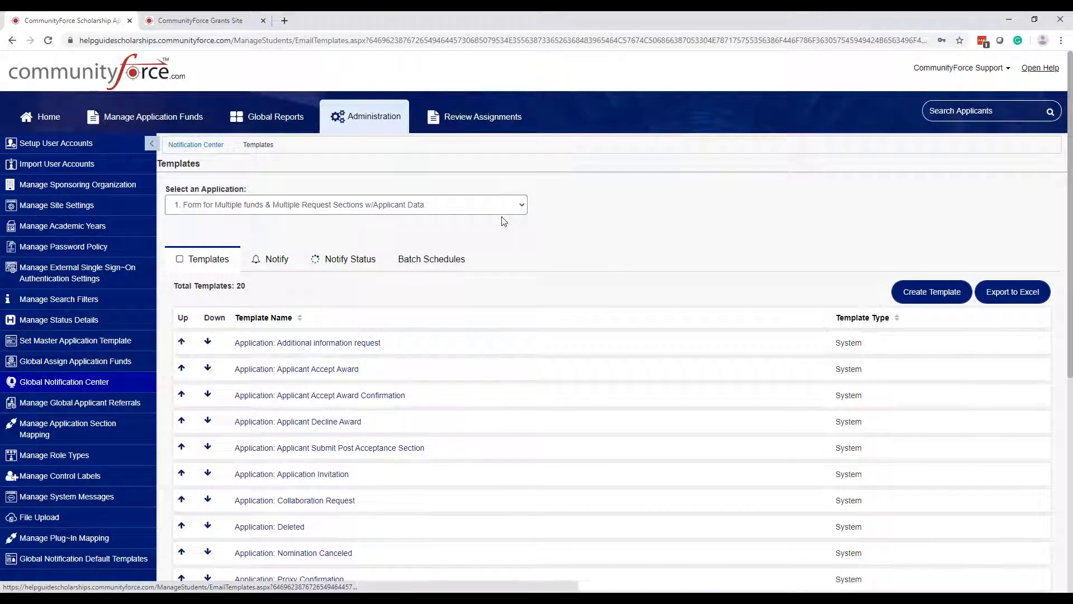
- Set the Select an Application dropdown back to 'Select' to show only global templates
click(498, 211)
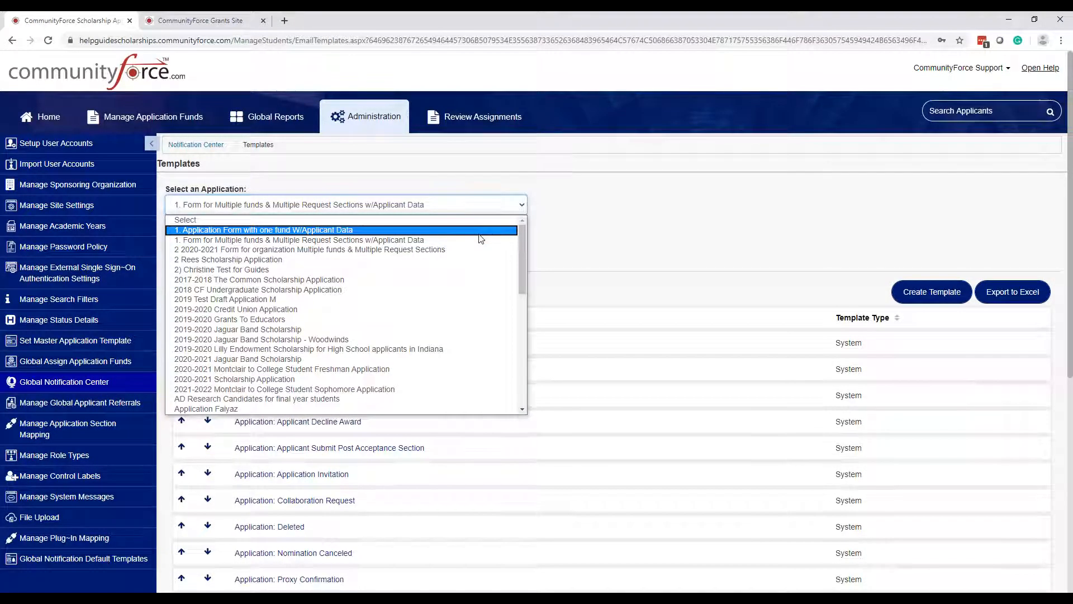
scroll(428, 252, down, 1)
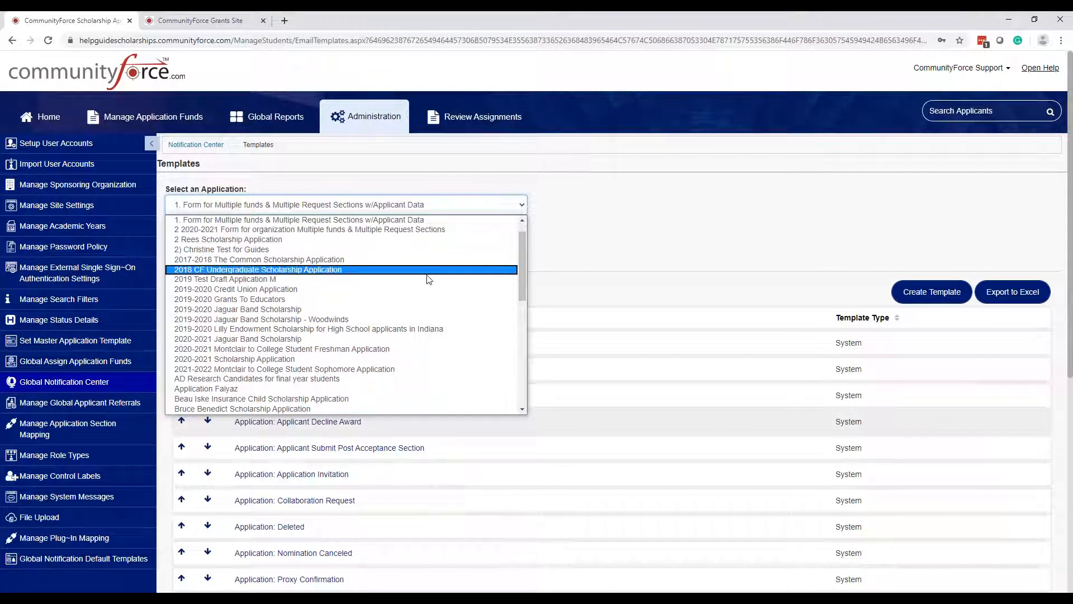
scroll(427, 297, down, 4)
scroll(428, 299, up, 6)
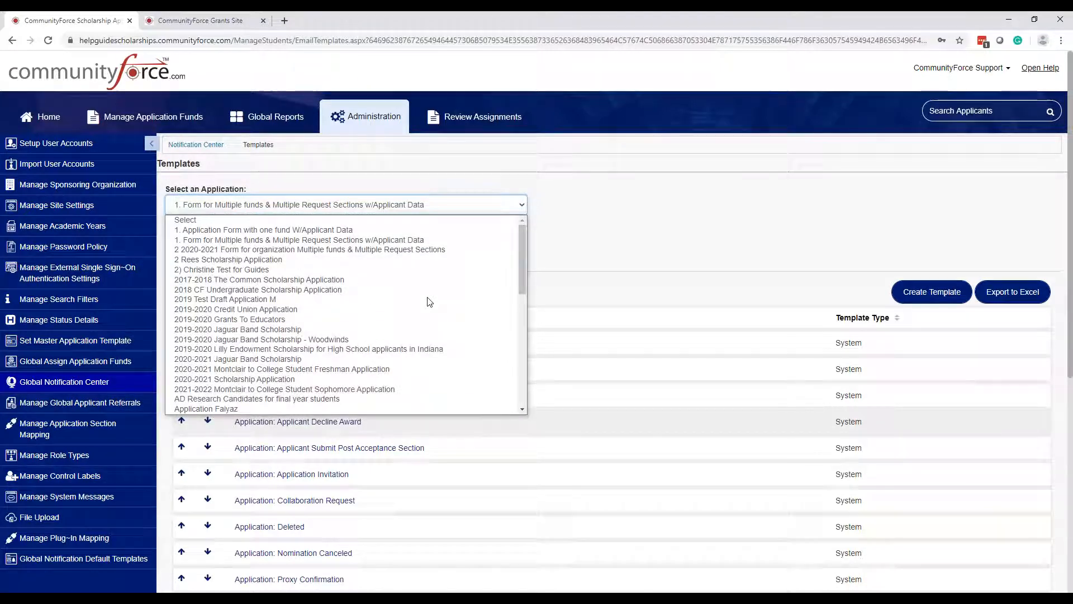
click(389, 207)
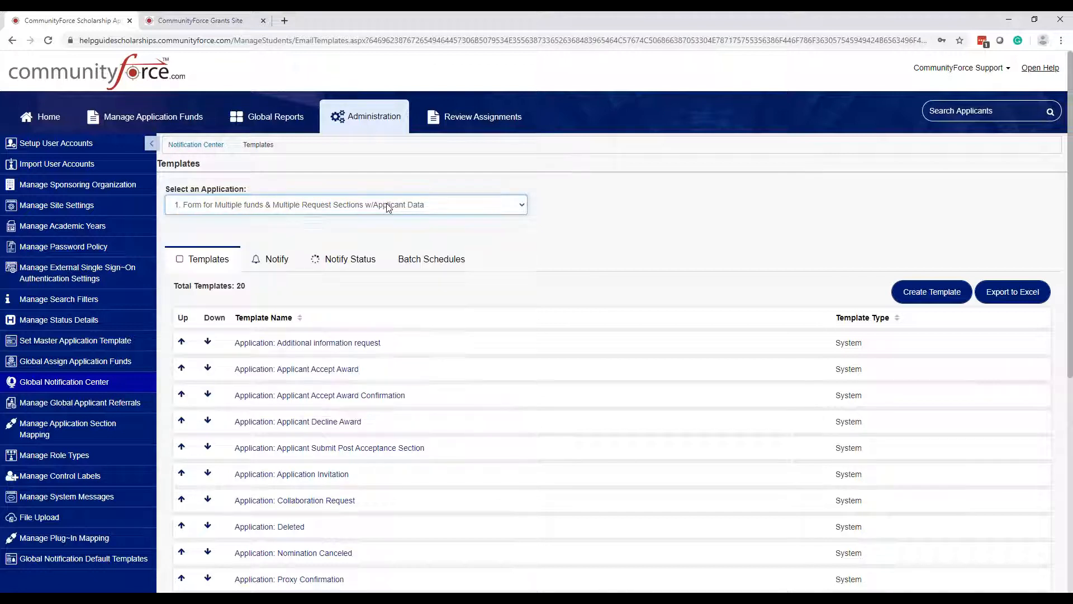
click(300, 211)
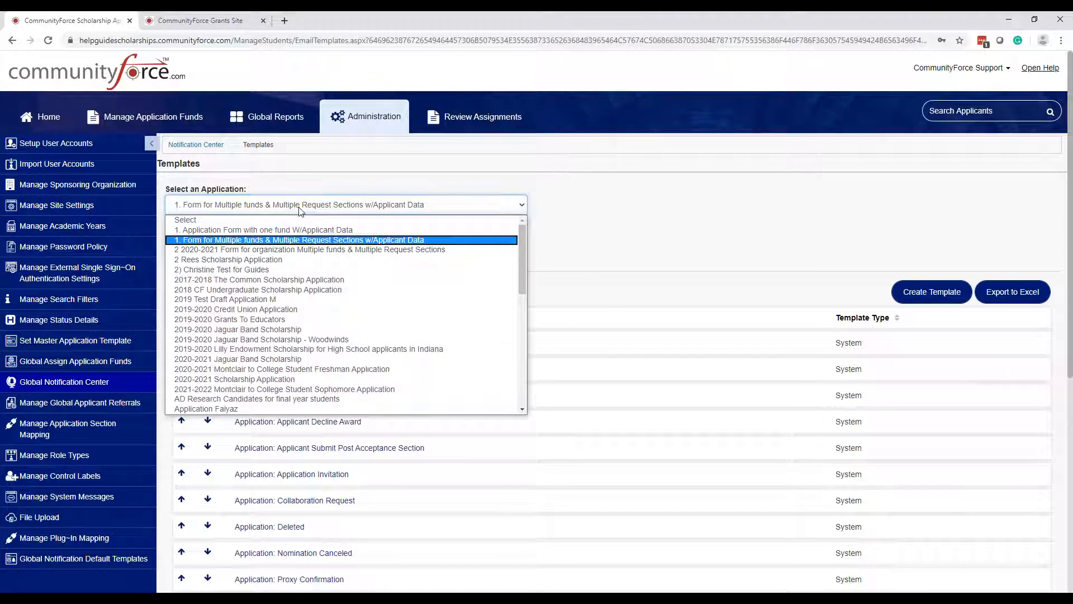
click(240, 223)
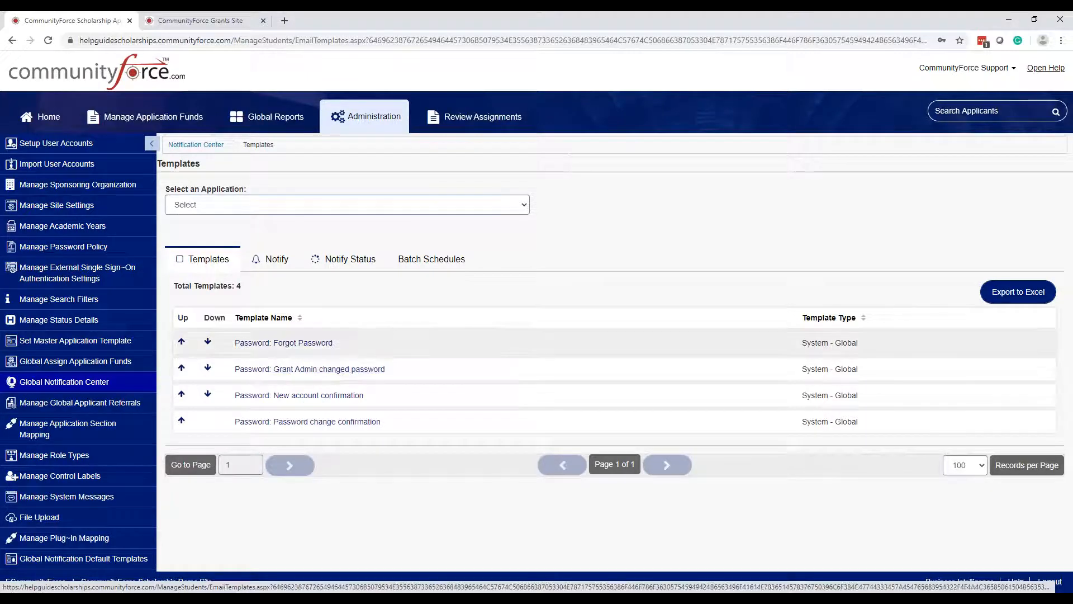
- Open the 'Password: Forgot Password' template for editing
click(284, 347)
click(284, 398)
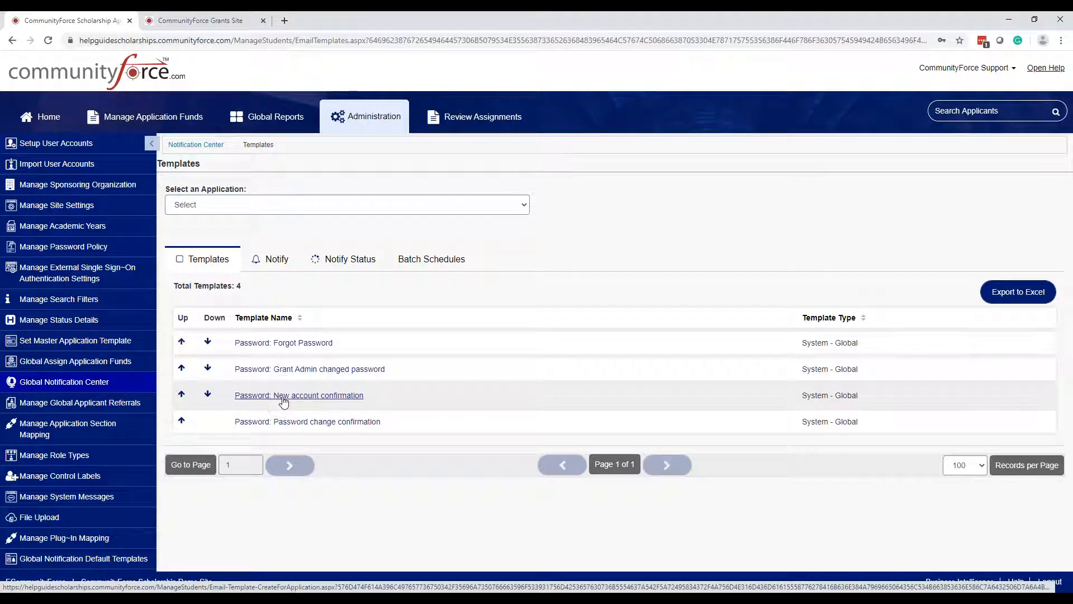
click(315, 345)
key(ctrl)
key(ctrl)
key(ctrl)
key(ctrl)
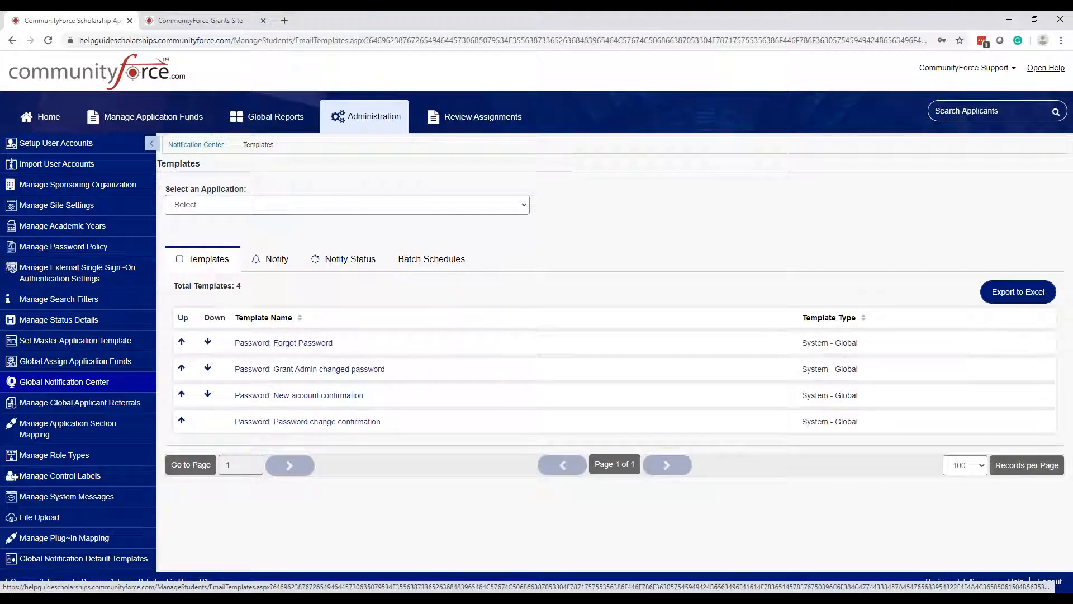
click(313, 345)
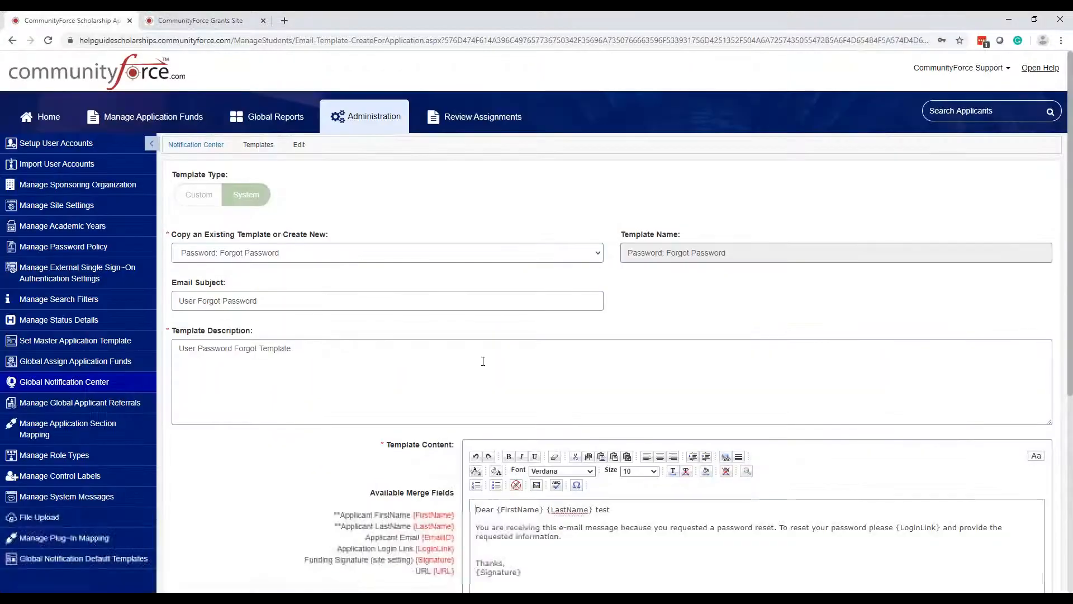
- Review the Forgot Password message, checking the reset sentence, {LoginLink} field and 'Thanks,' closing
scroll(530, 374, down, 3)
scroll(530, 373, down, 1)
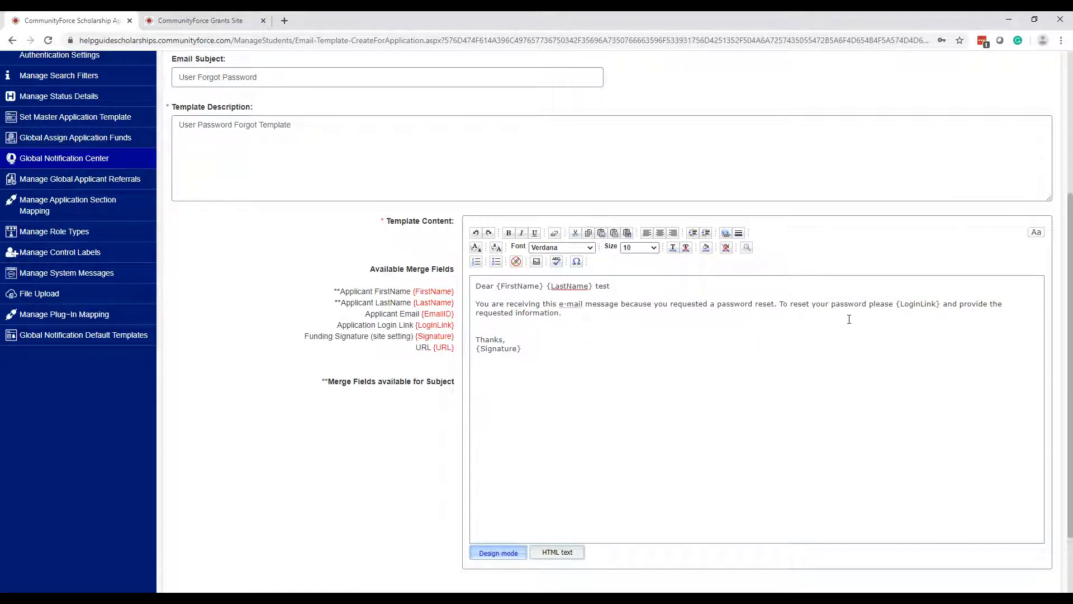
drag(940, 305, 896, 308)
click(913, 342)
click(921, 370)
drag(897, 304, 945, 306)
double_click(952, 339)
click(934, 371)
scroll(872, 380, down, 1)
scroll(846, 393, up, 2)
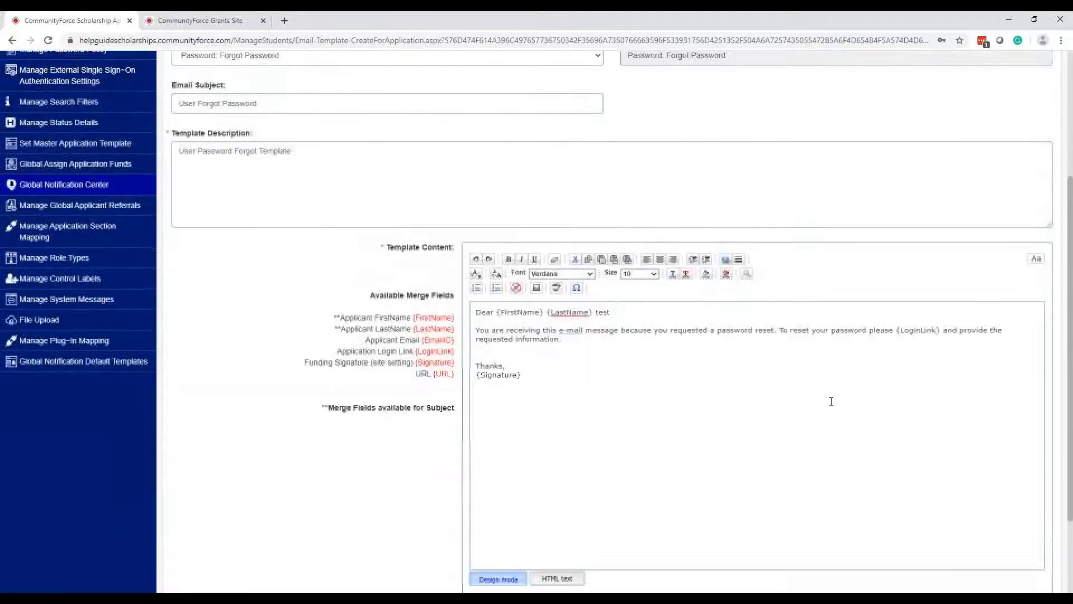
scroll(410, 242, up, 1)
- Save the template with Update and return to the Notification Center templates list
click(289, 163)
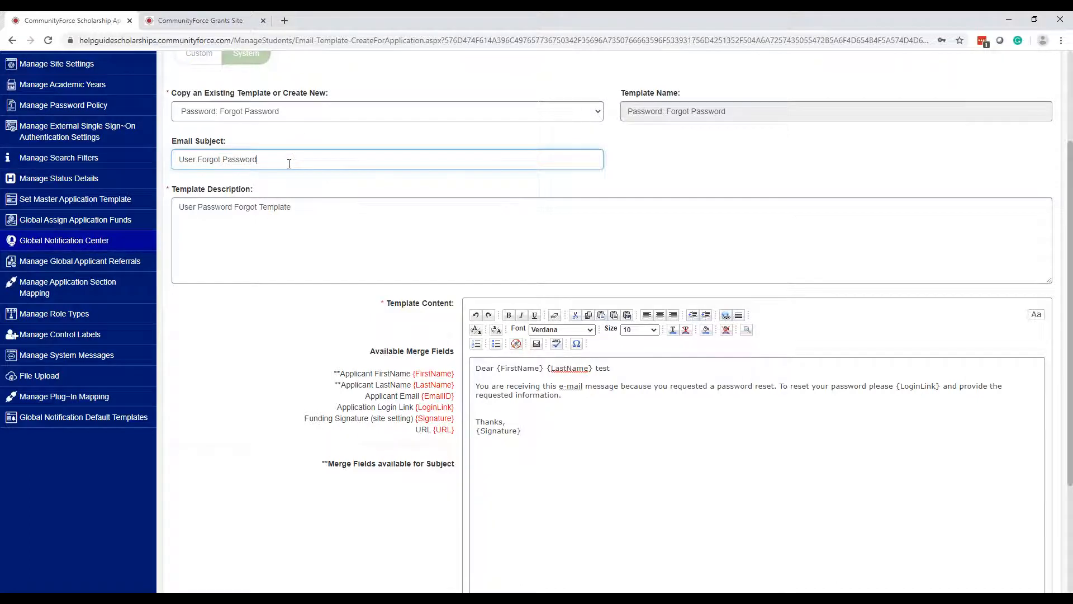
scroll(984, 477, down, 3)
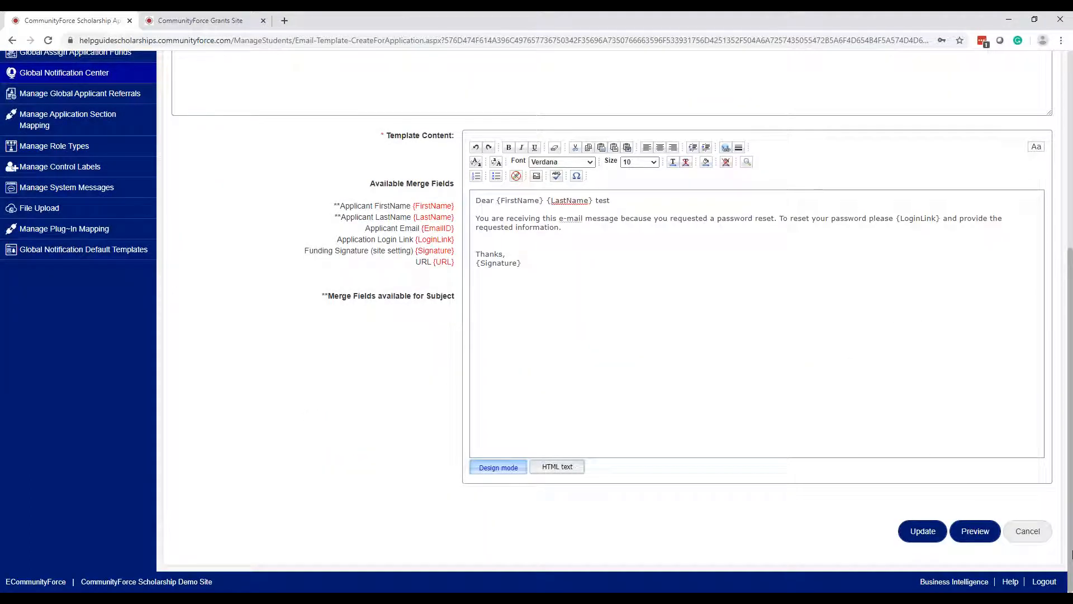
click(923, 534)
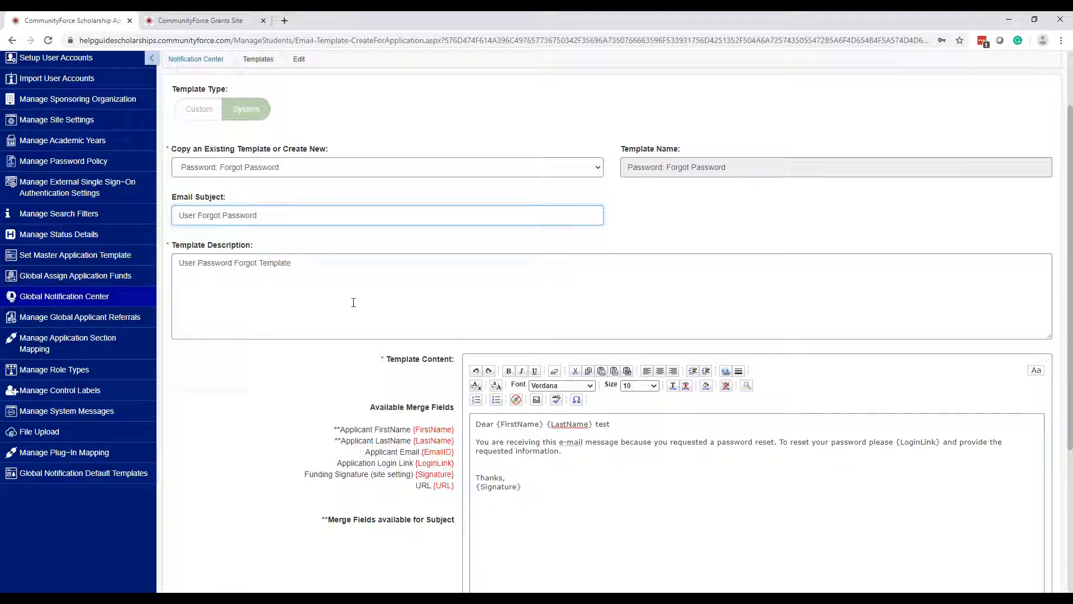
click(376, 293)
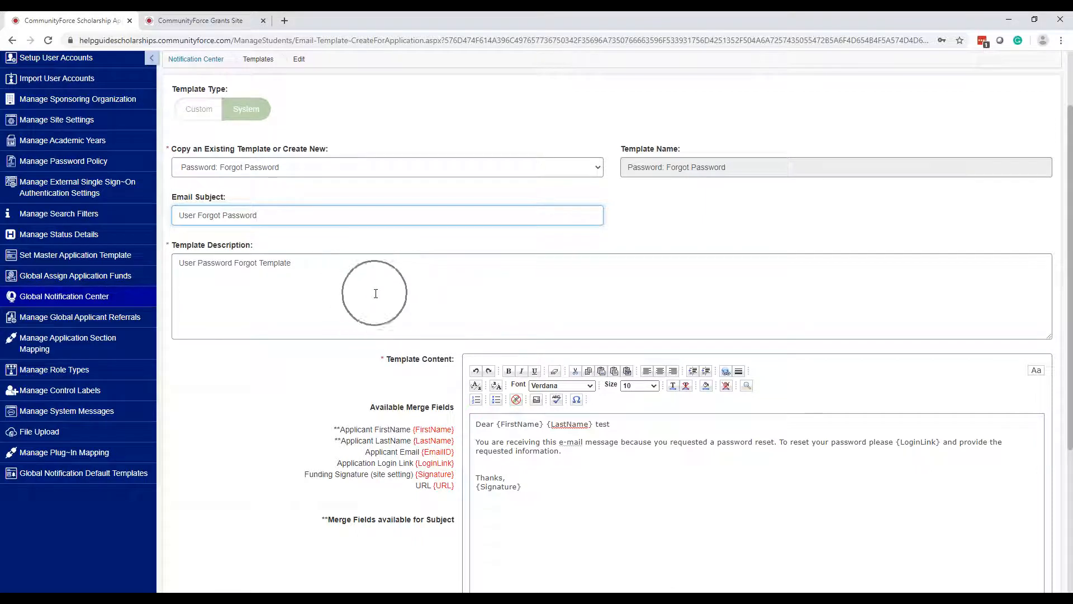
scroll(376, 302, up, 1)
scroll(376, 305, up, 1)
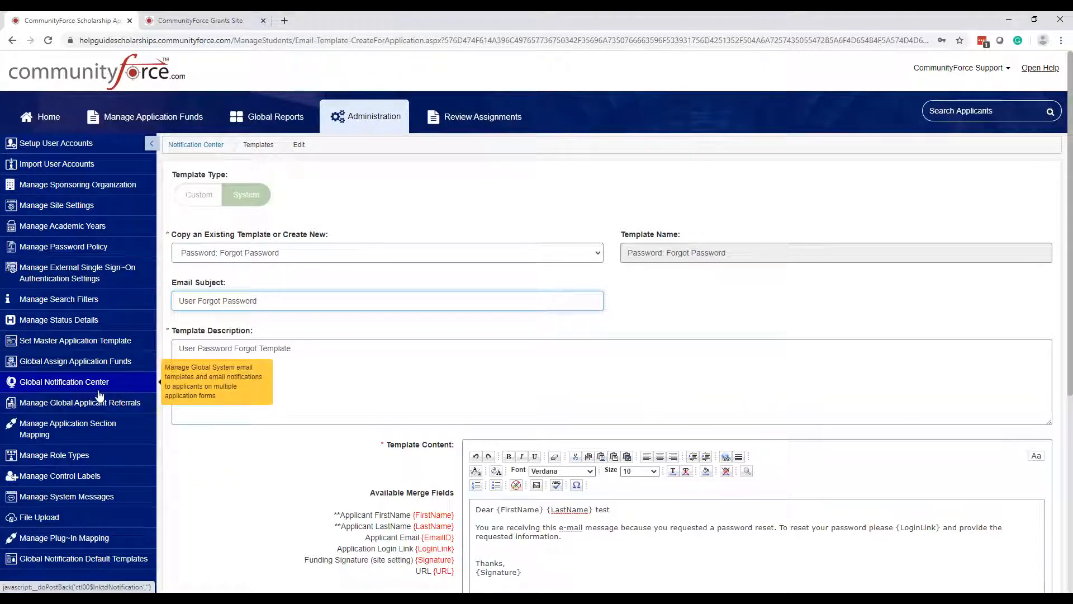
key(ctrl)
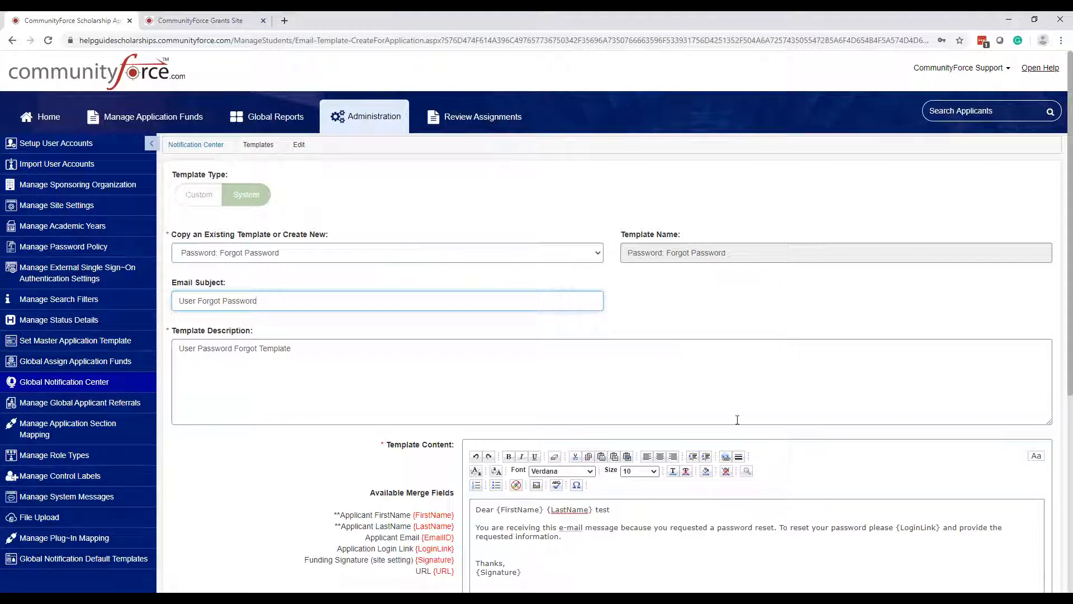
click(196, 144)
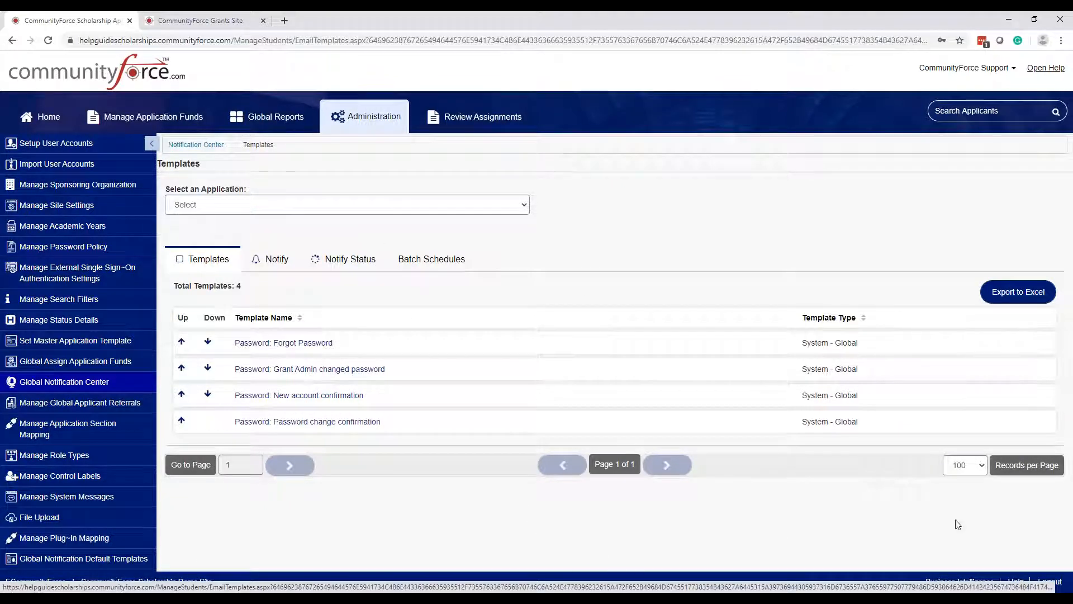
- From Home, open '1. Form for Multiple funds & Multiple Request Sections w/Applicant Data' and its Notification Center
click(48, 124)
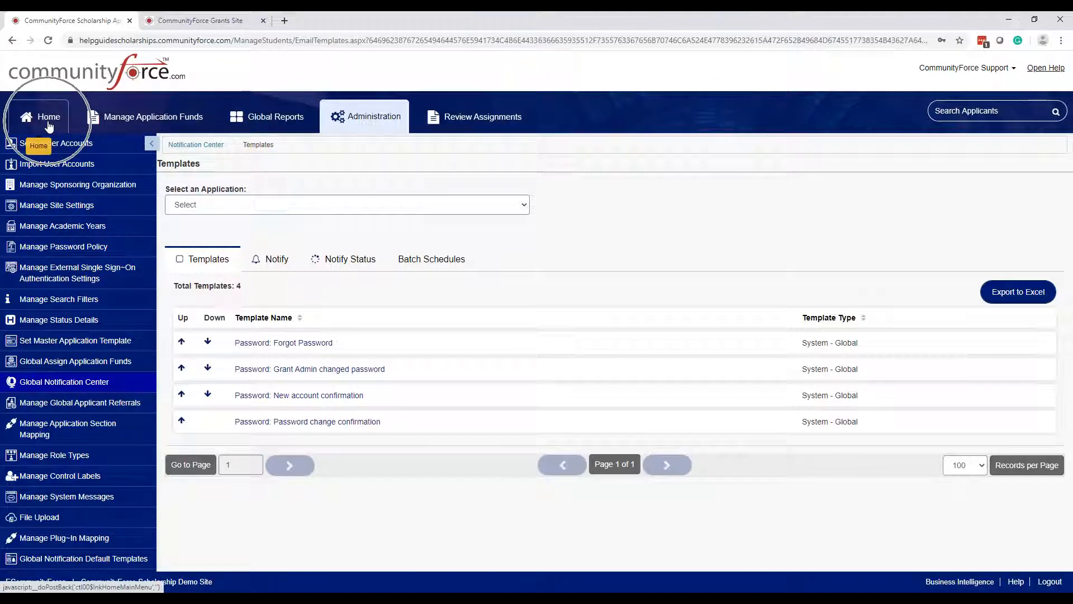
click(49, 124)
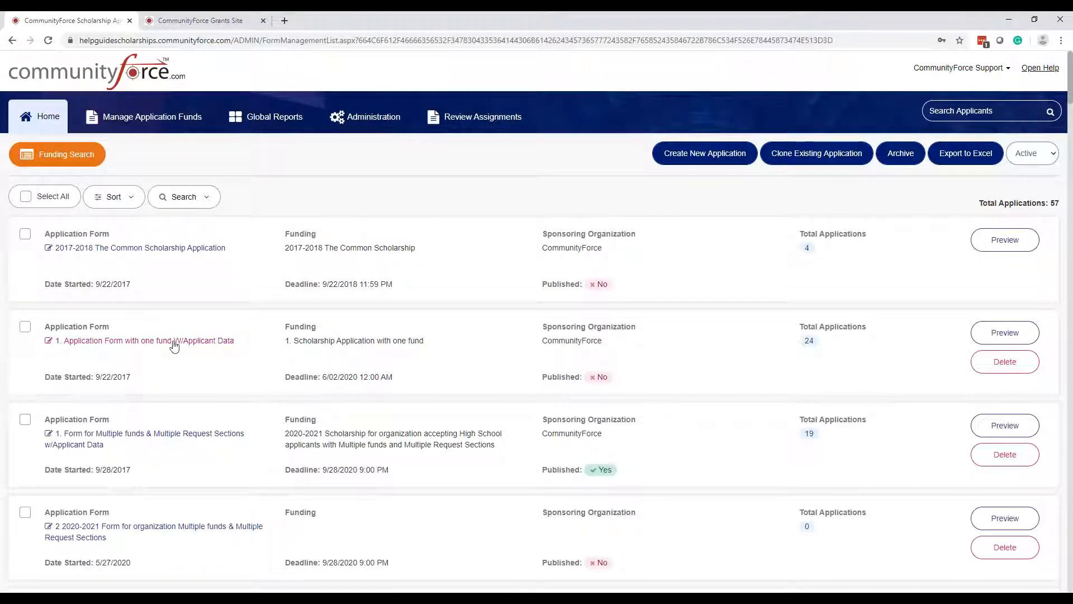
click(188, 435)
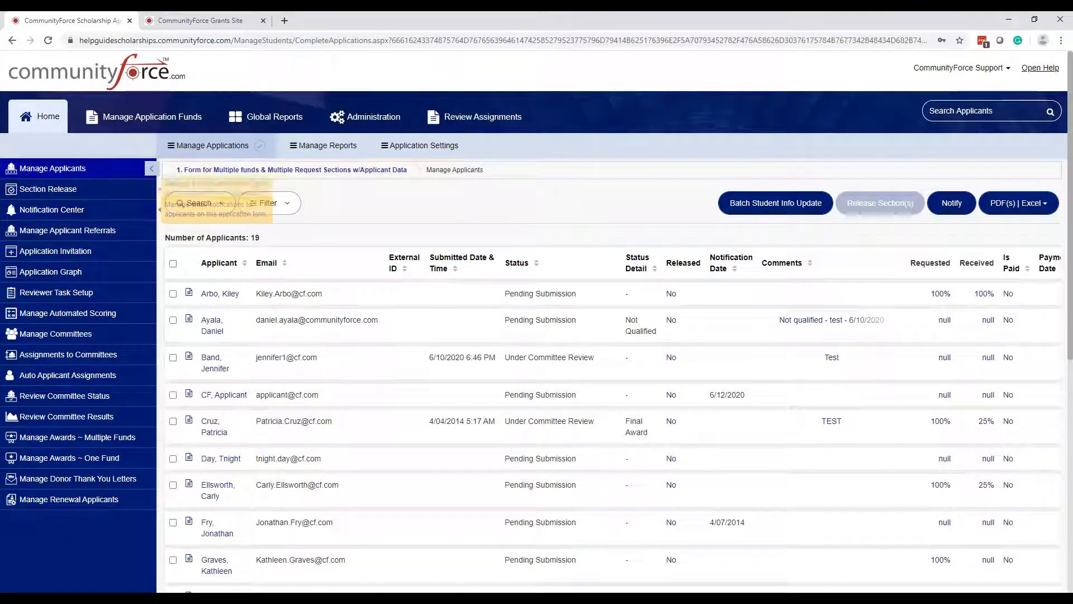
click(225, 149)
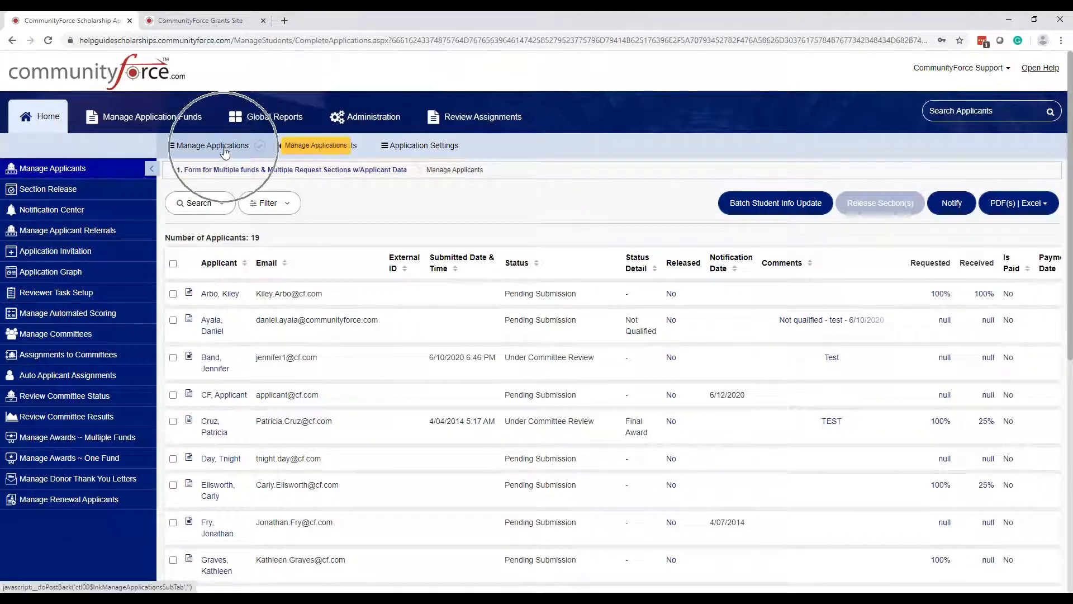
click(61, 217)
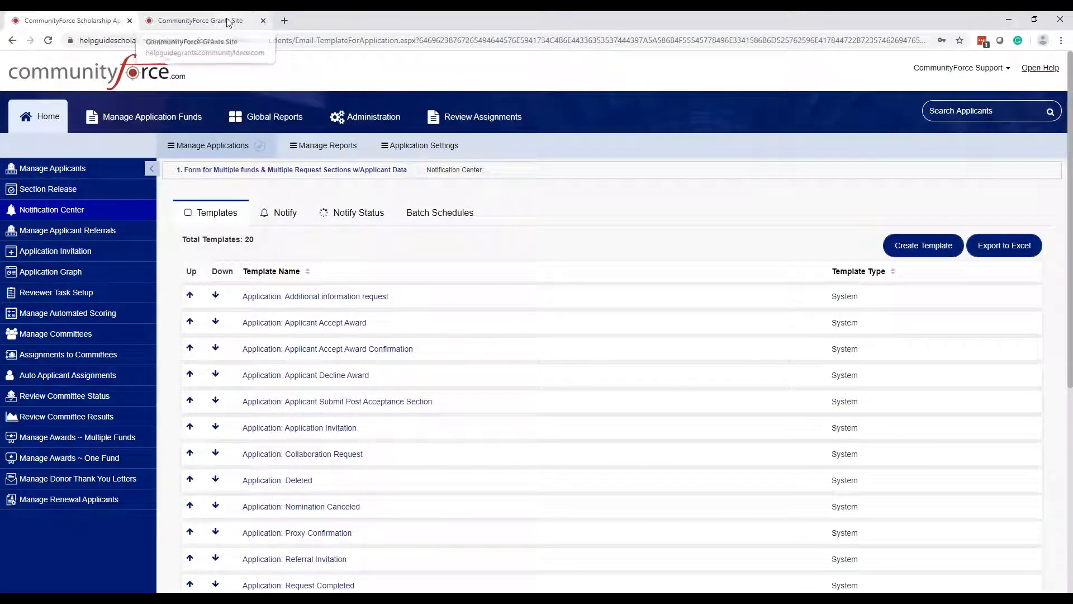
- On the Grants Site, open the 1. CCCF Grant Program's Notification Center template list
click(228, 20)
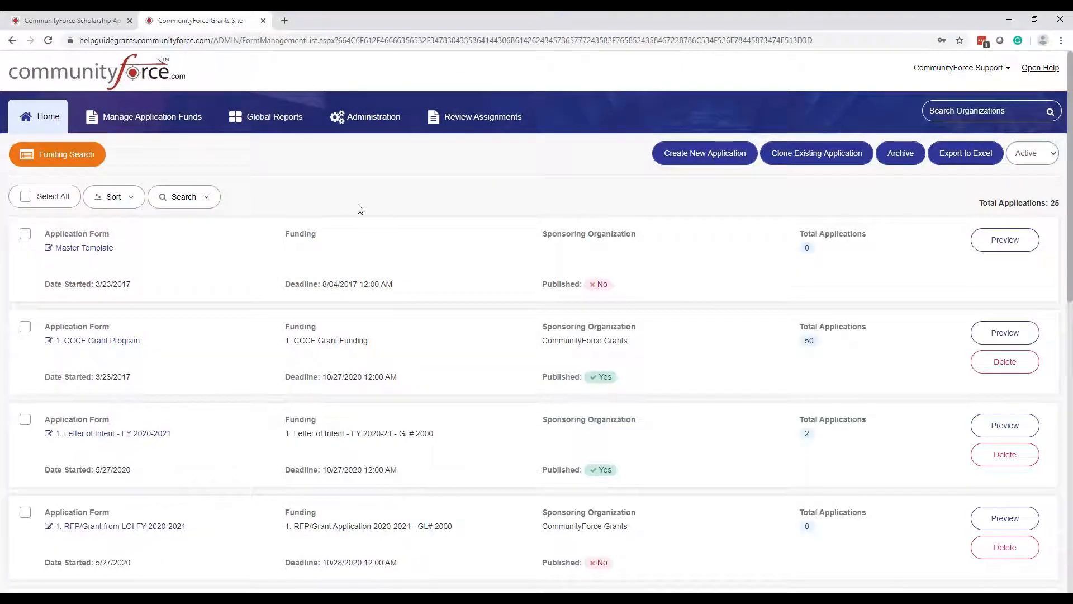
click(98, 340)
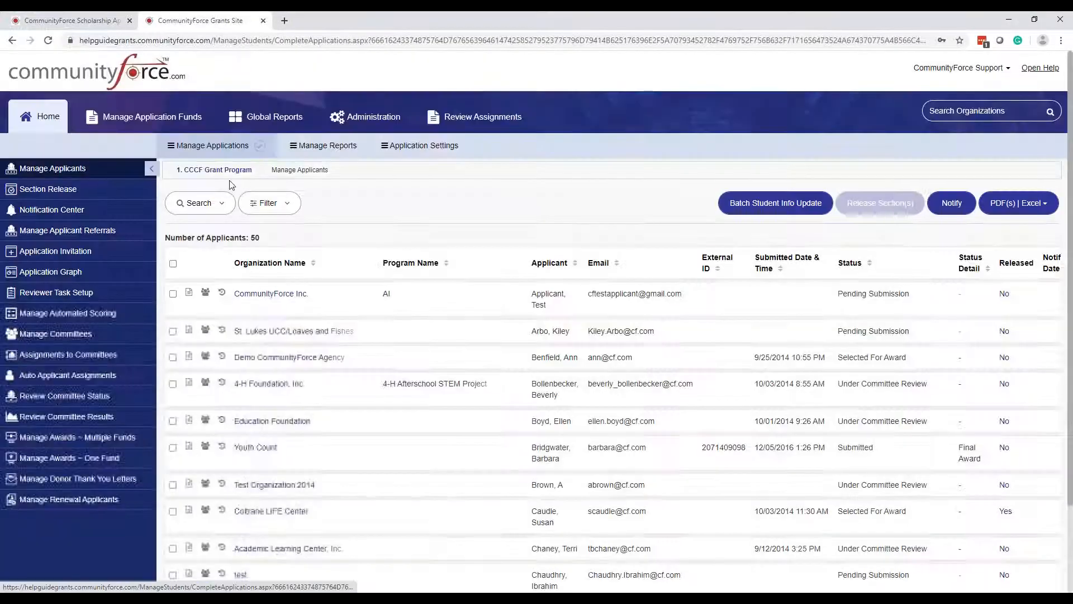
key(ctrl)
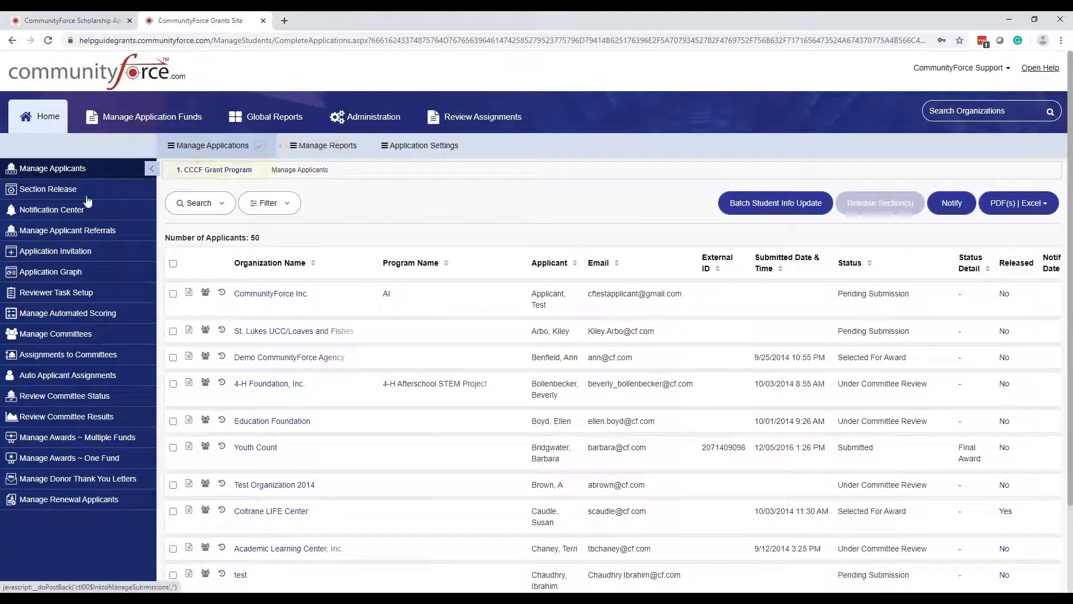
click(81, 212)
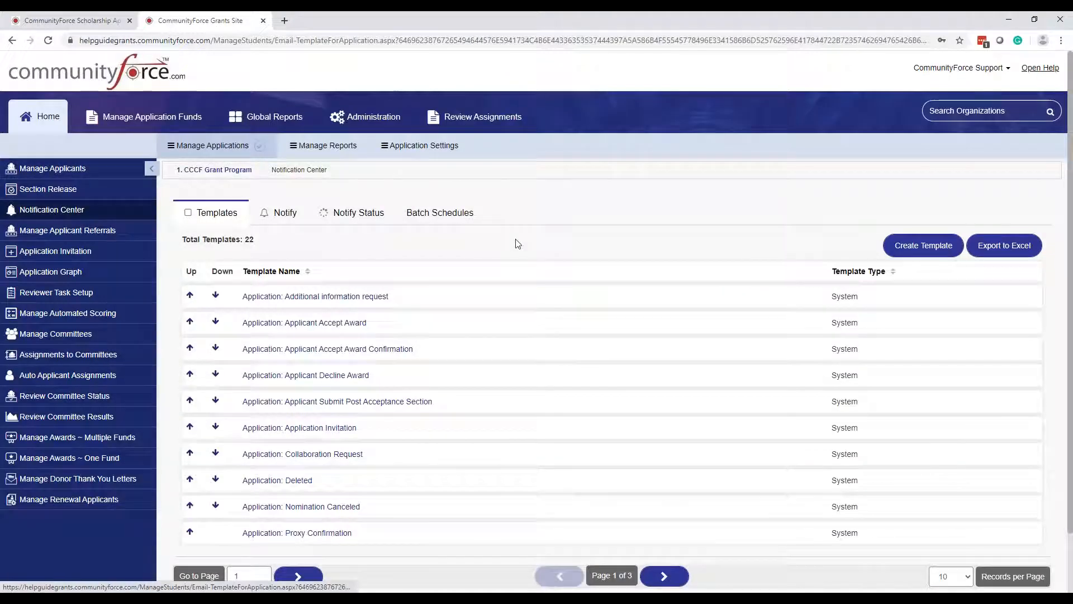
click(44, 22)
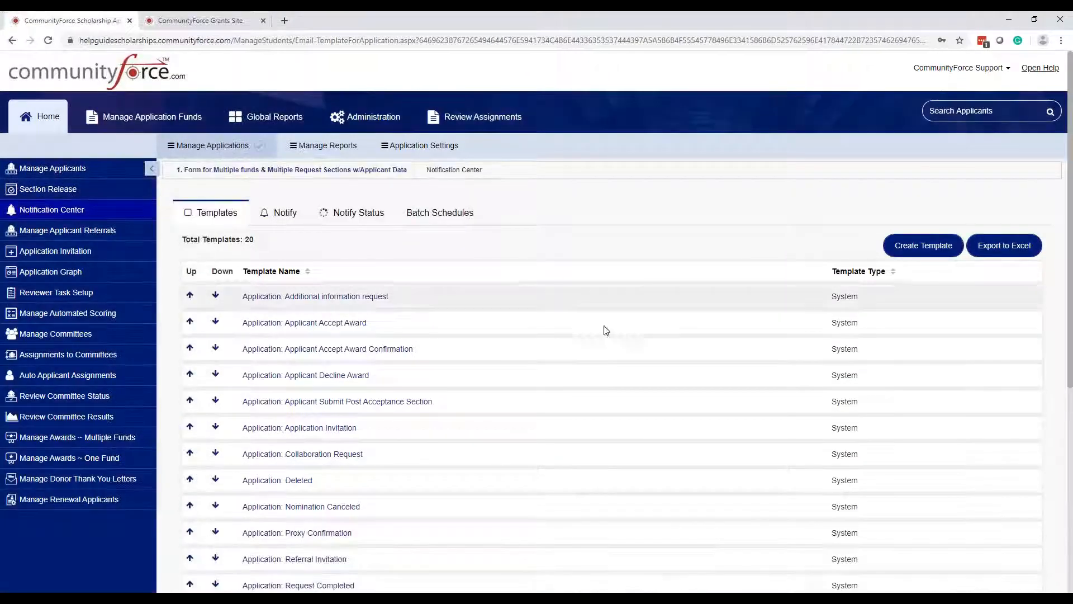
scroll(313, 212, down, 2)
scroll(313, 268, down, 4)
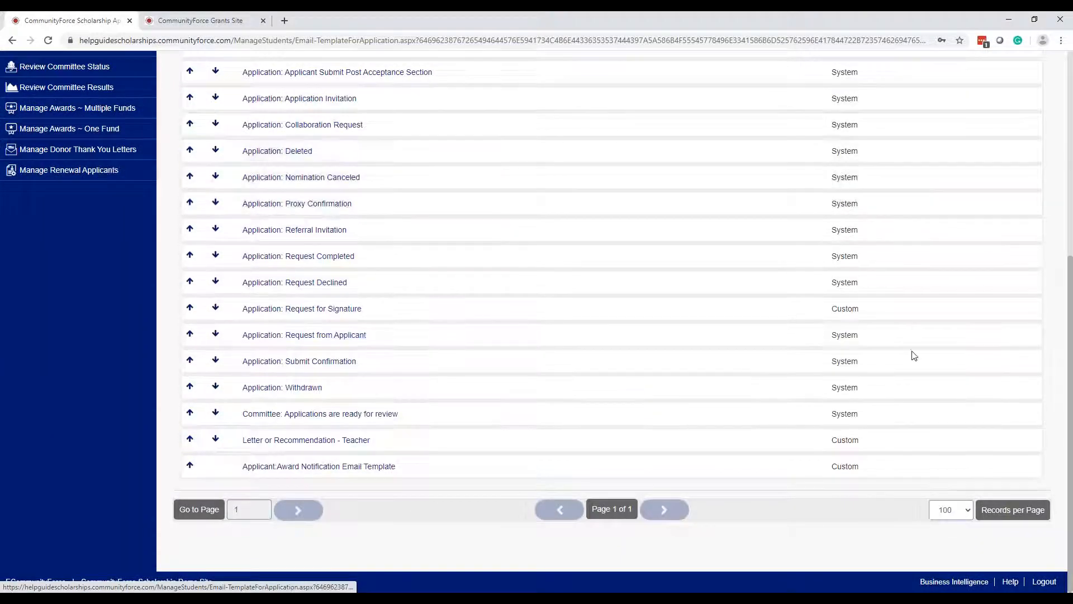
scroll(913, 376, up, 6)
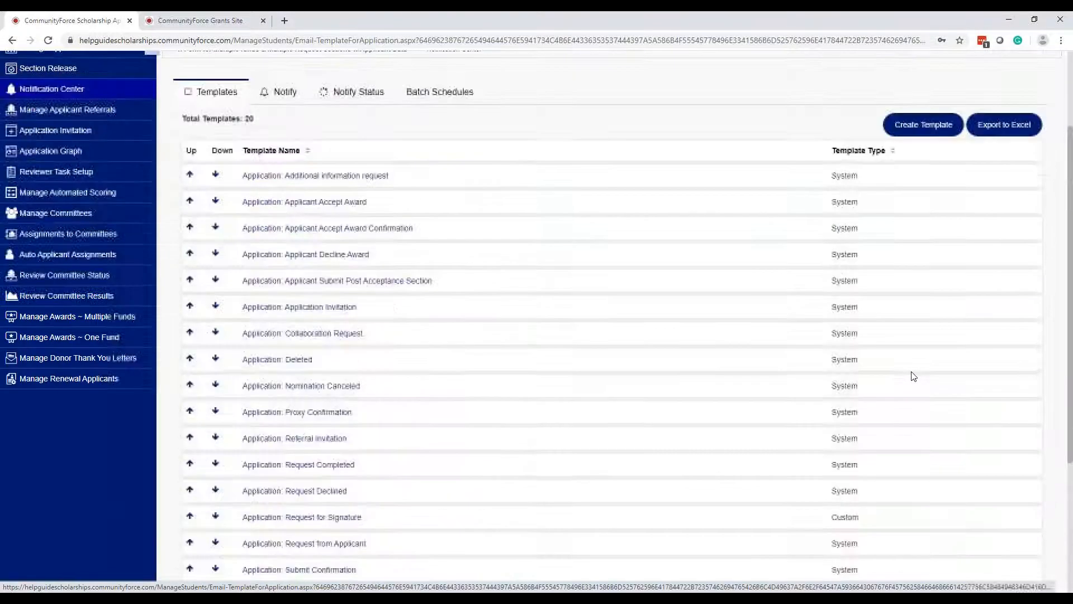
click(671, 326)
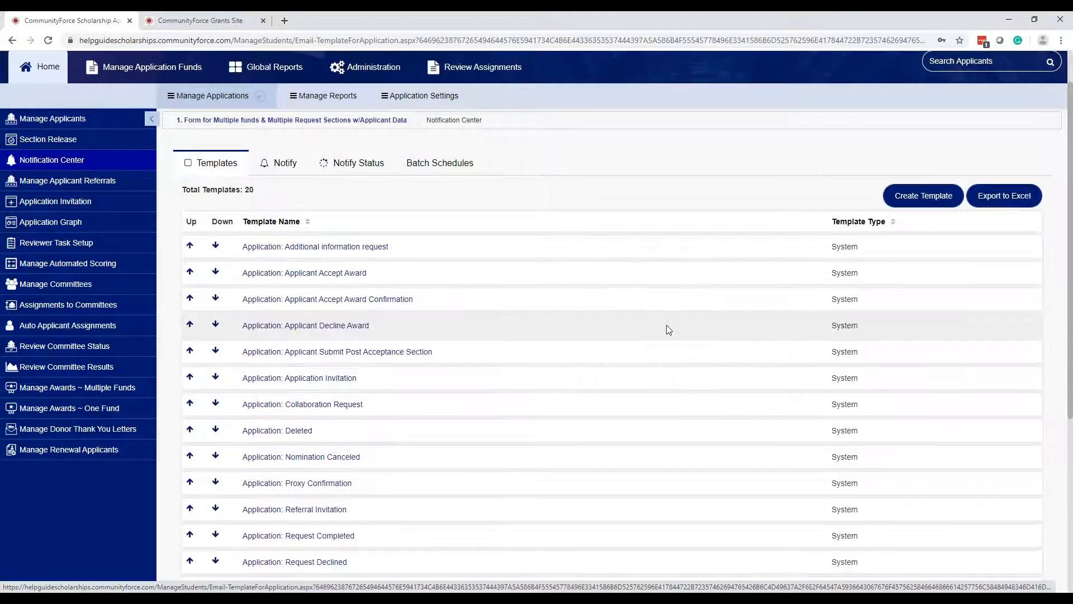
scroll(939, 408, down, 5)
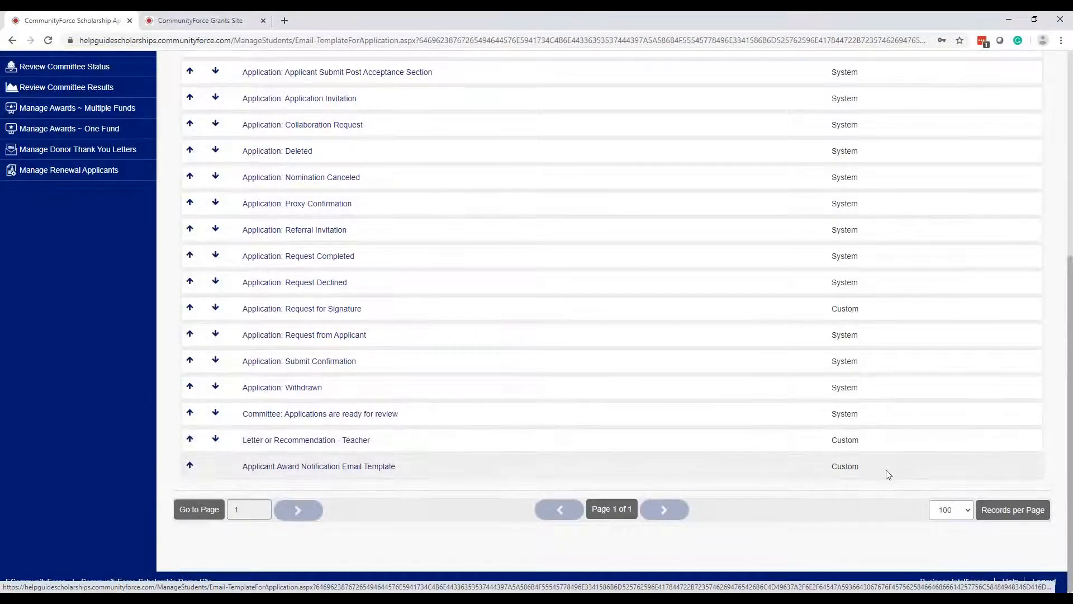
scroll(892, 468, up, 3)
scroll(889, 469, up, 3)
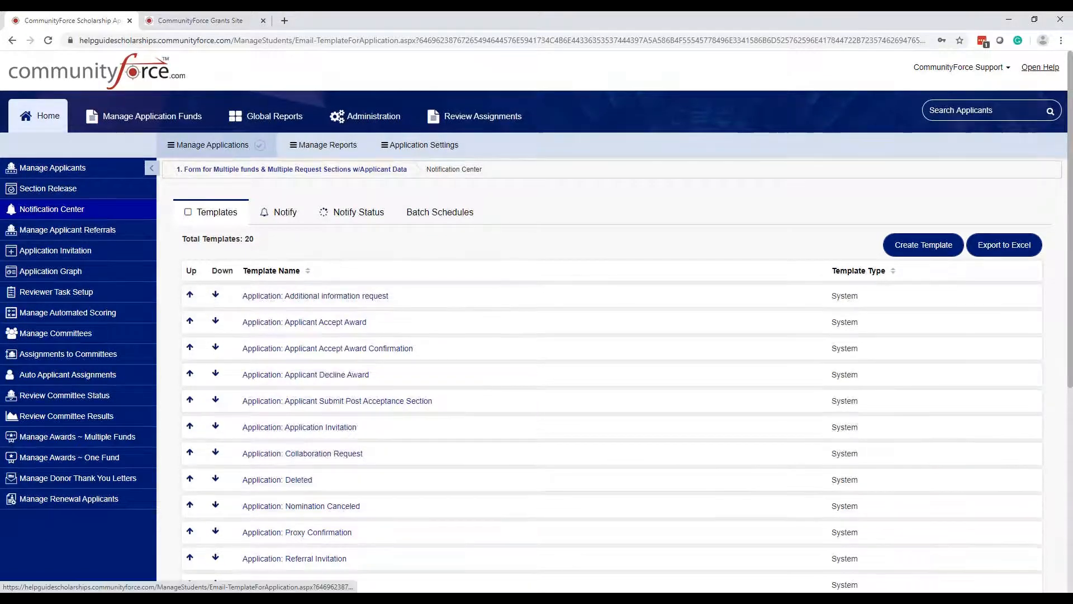
scroll(330, 336, down, 5)
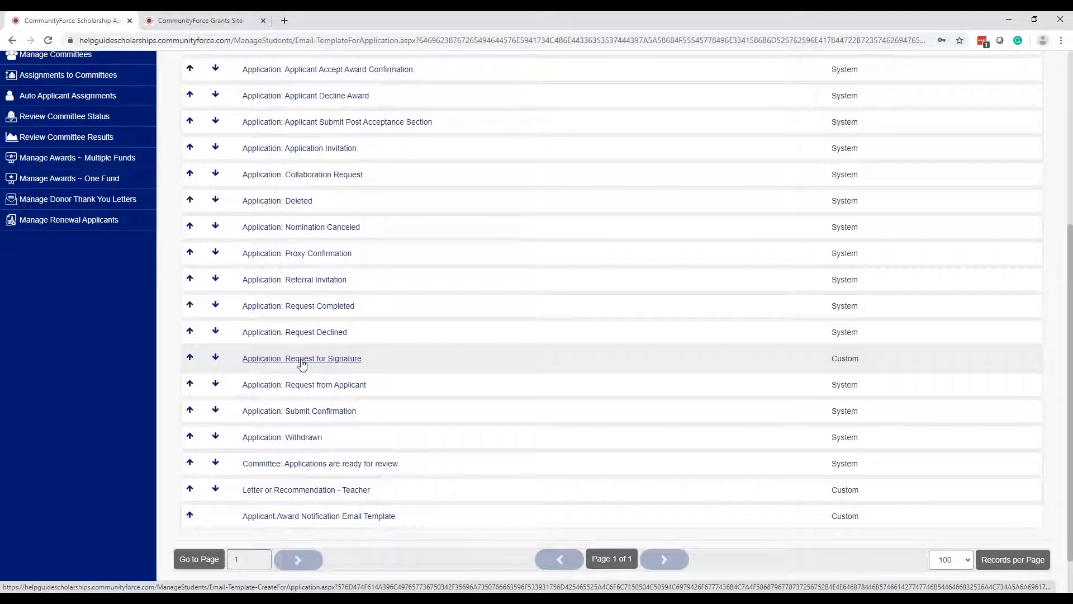
- Scroll through the Templates list and inspect entries near the bottom
scroll(302, 364, up, 5)
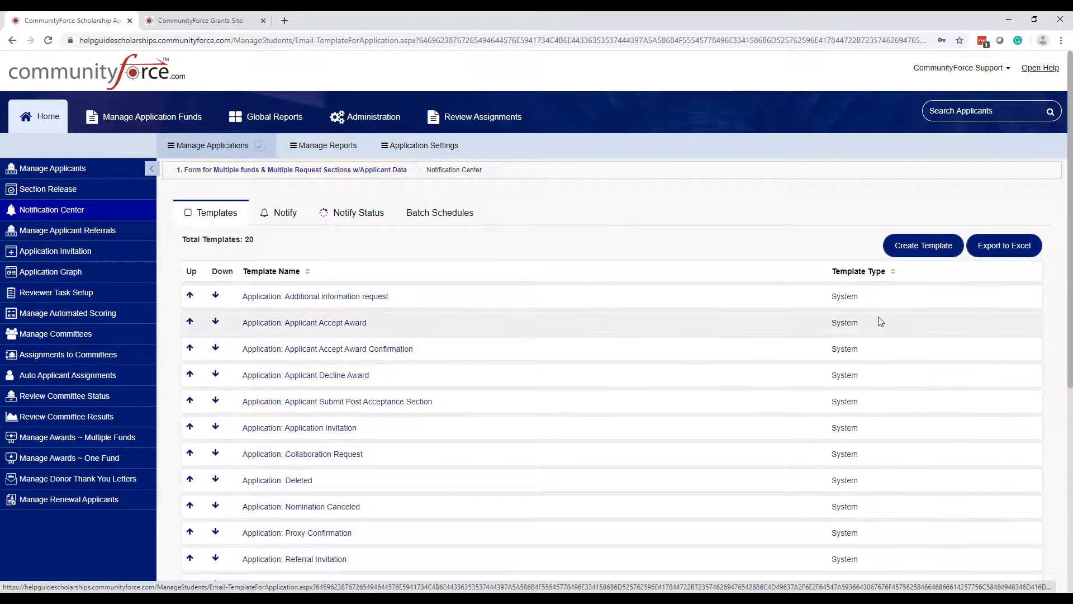
scroll(851, 319, down, 6)
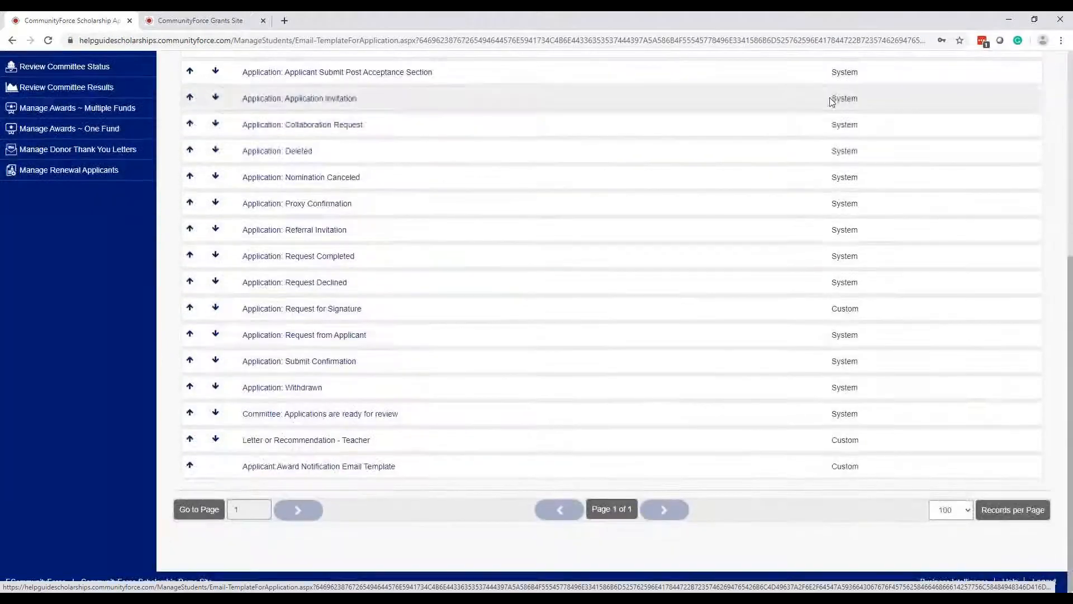
scroll(832, 101, up, 5)
click(373, 195)
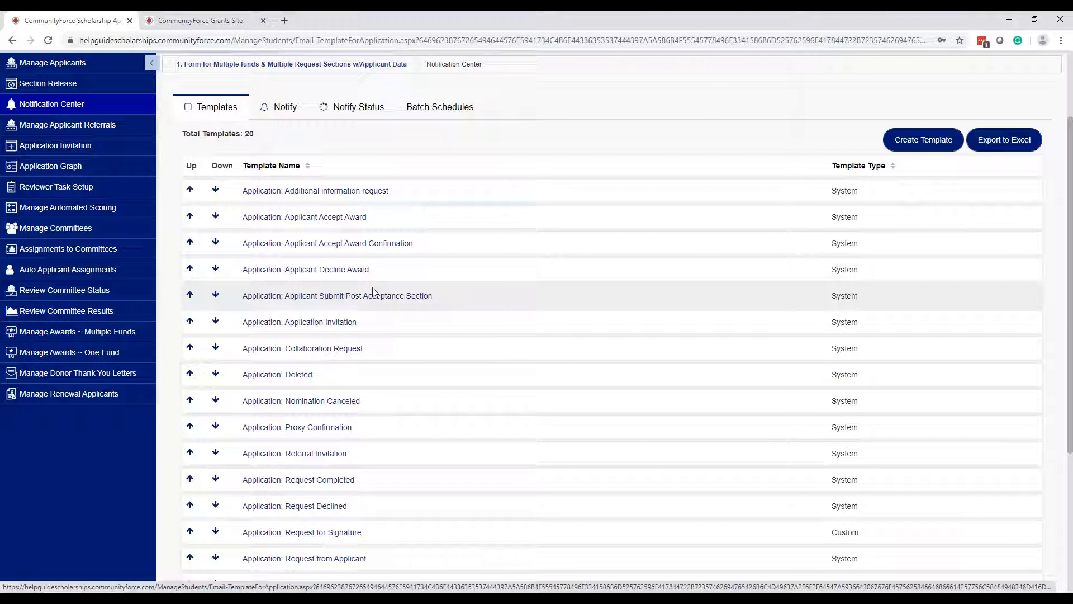
click(344, 222)
click(341, 248)
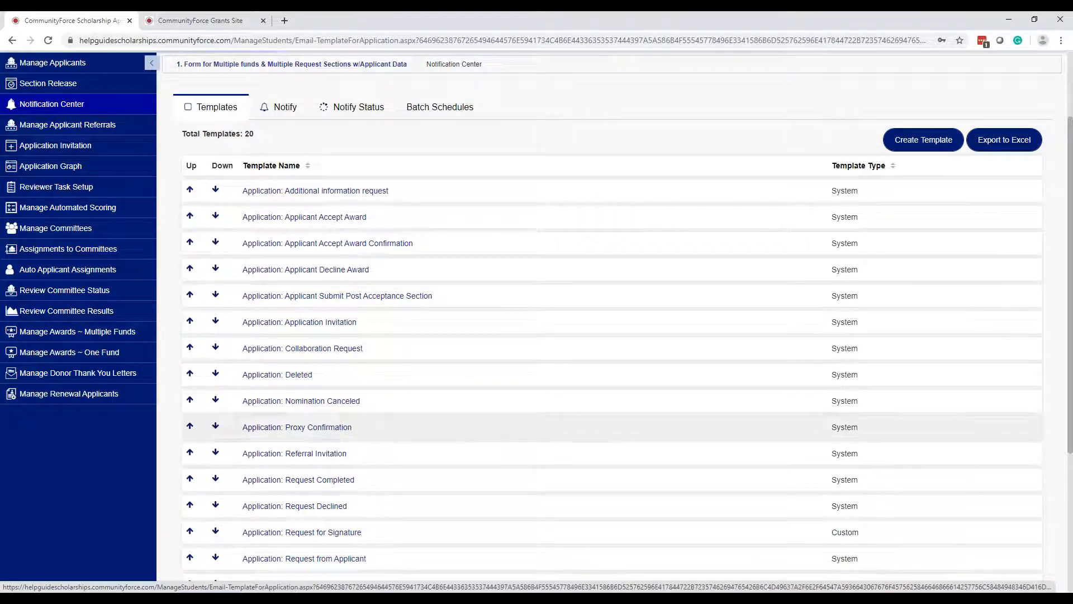
scroll(364, 372, down, 4)
scroll(358, 329, up, 4)
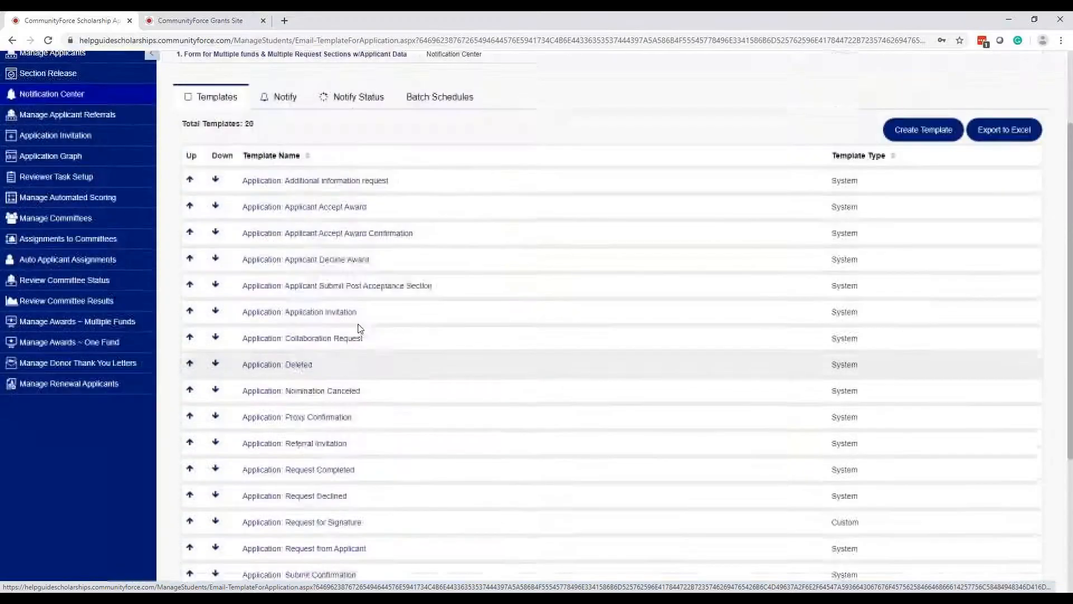
scroll(372, 369, down, 2)
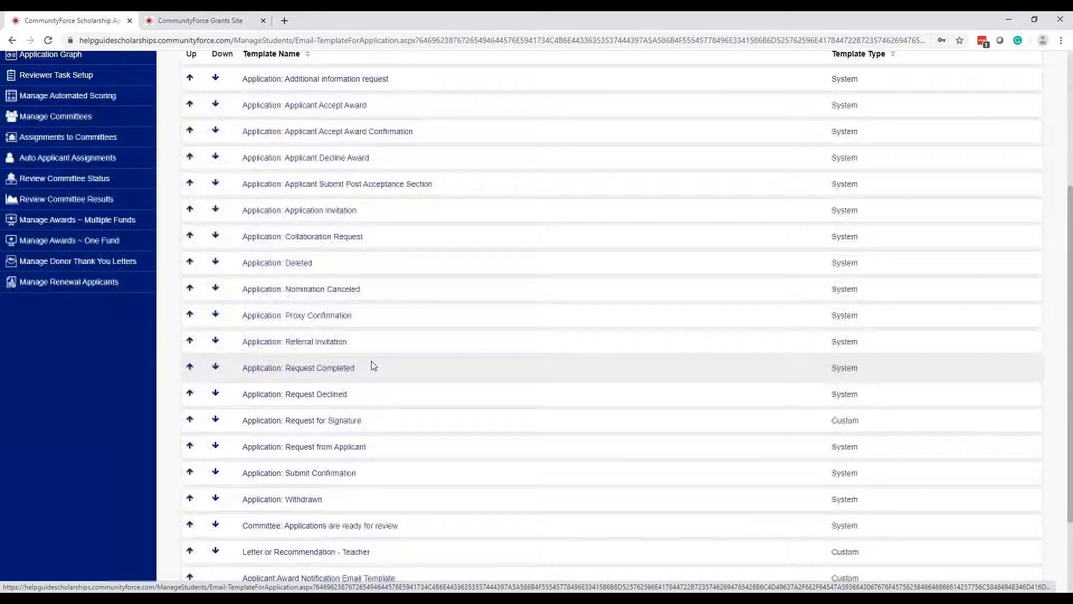
scroll(577, 391, down, 2)
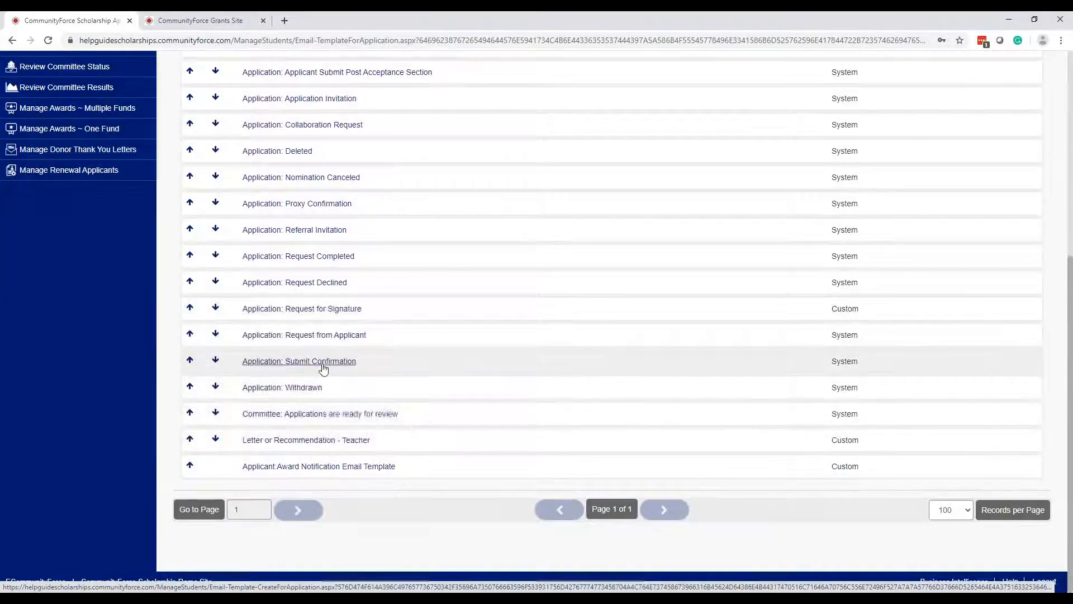
click(323, 367)
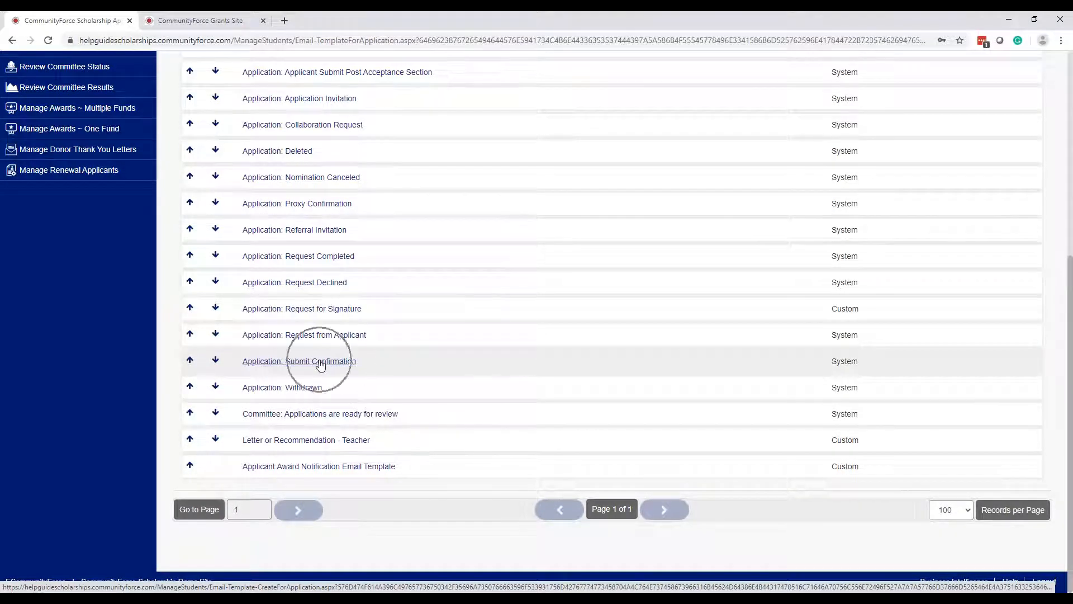
key(ctrl)
key(ctrl)
key(ctrl)
- Open the 'Application: Submit Confirmation' template from the bottom of the list
scroll(425, 67, up, 5)
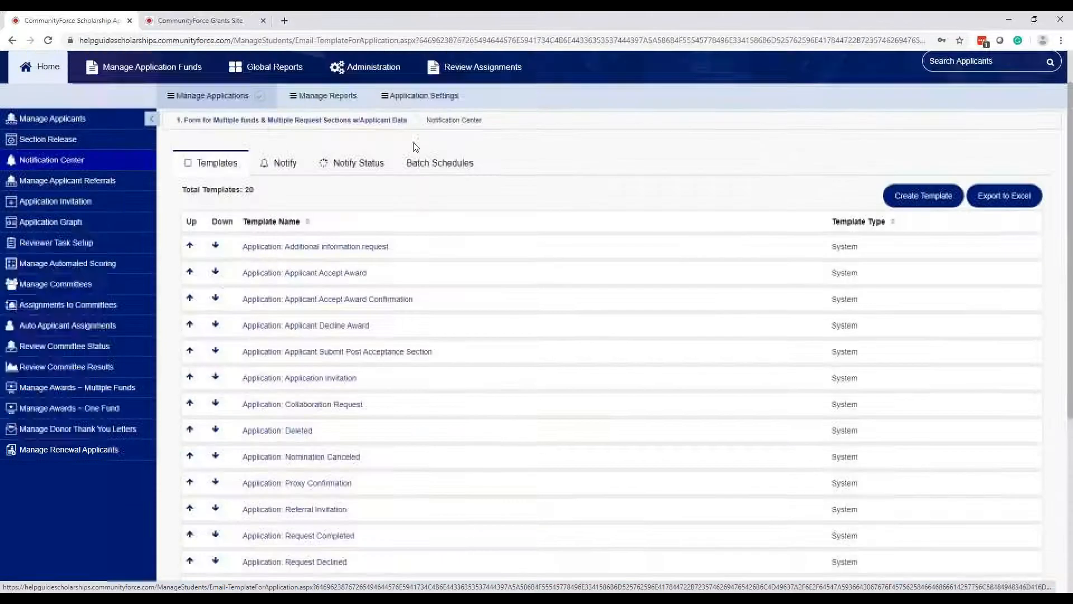
key(ctrl)
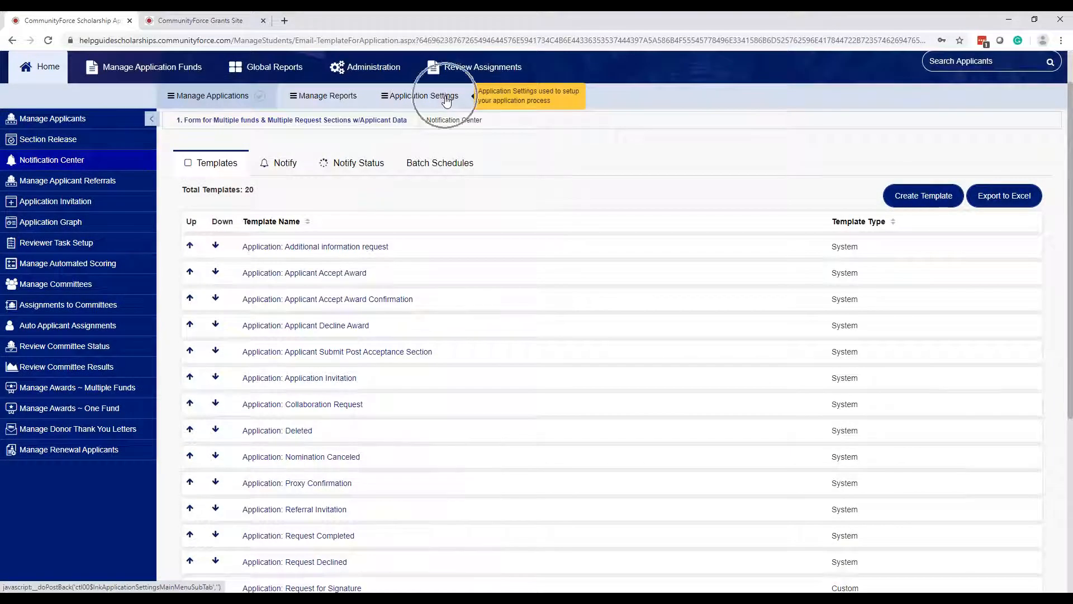
scroll(445, 99, down, 5)
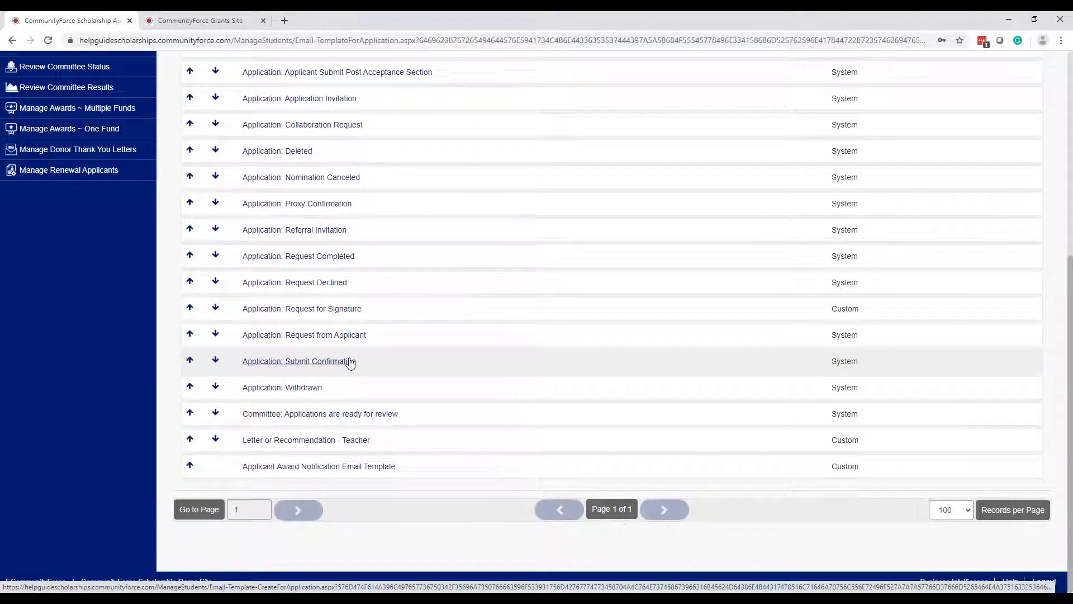
click(344, 360)
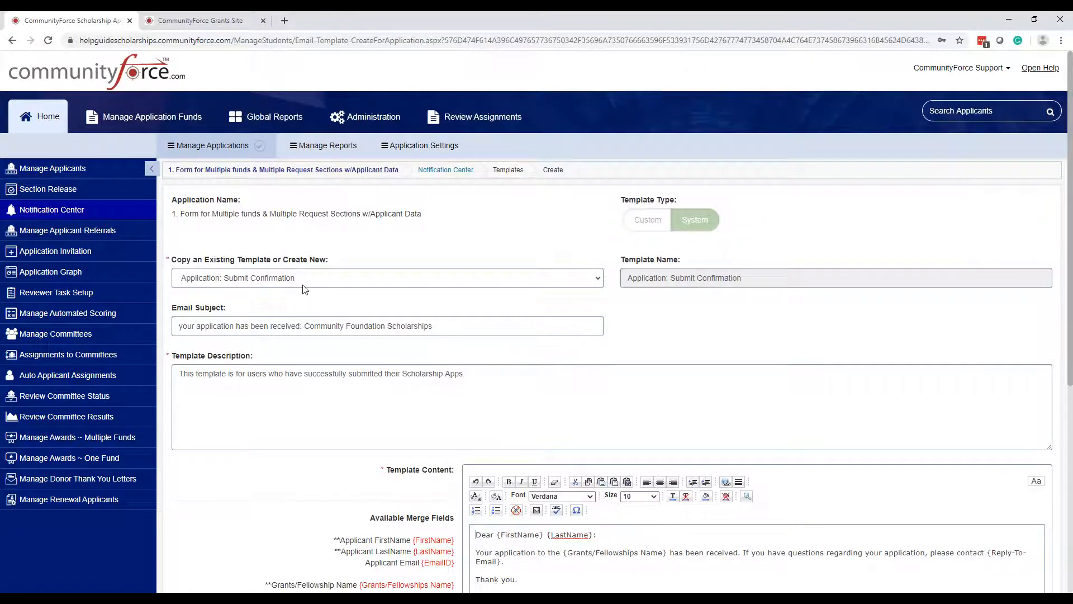
- Select the entire existing Email Subject text and delete it
scroll(304, 288, down, 1)
drag(179, 271, 480, 273)
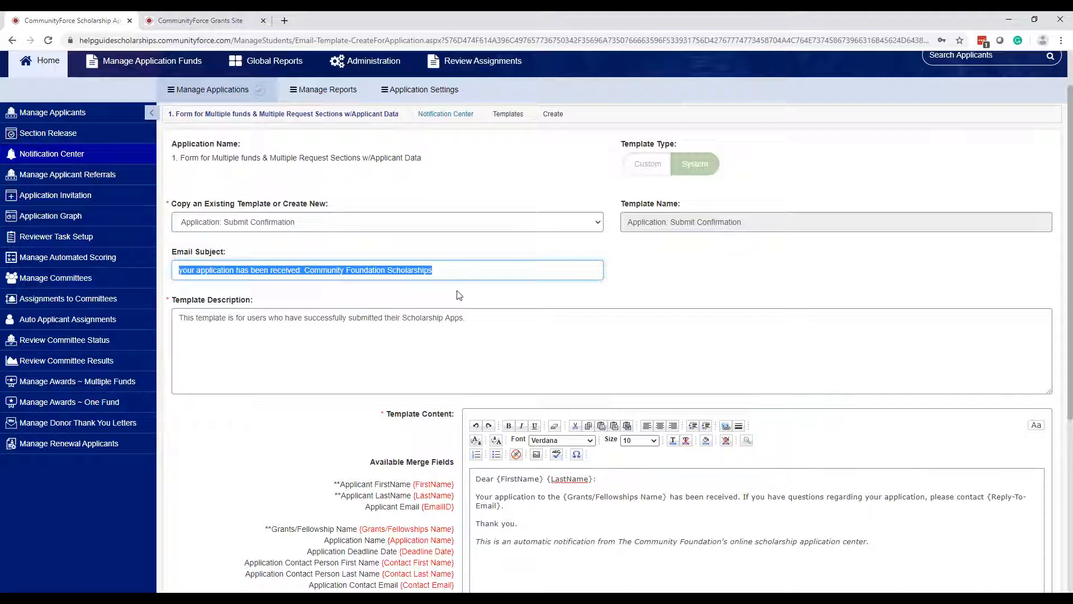
click(456, 272)
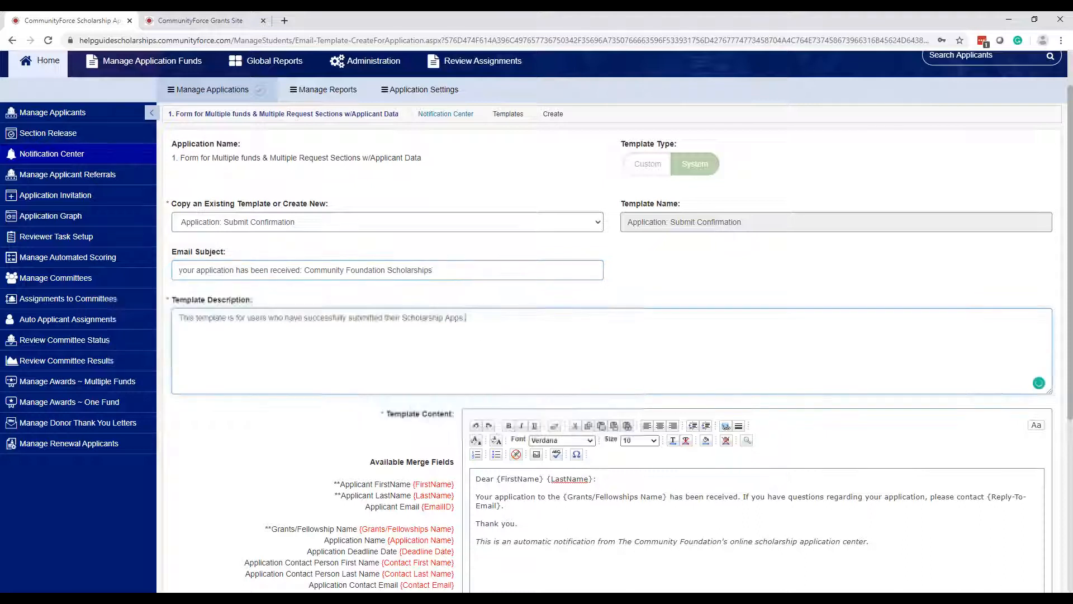
drag(425, 270, 182, 261)
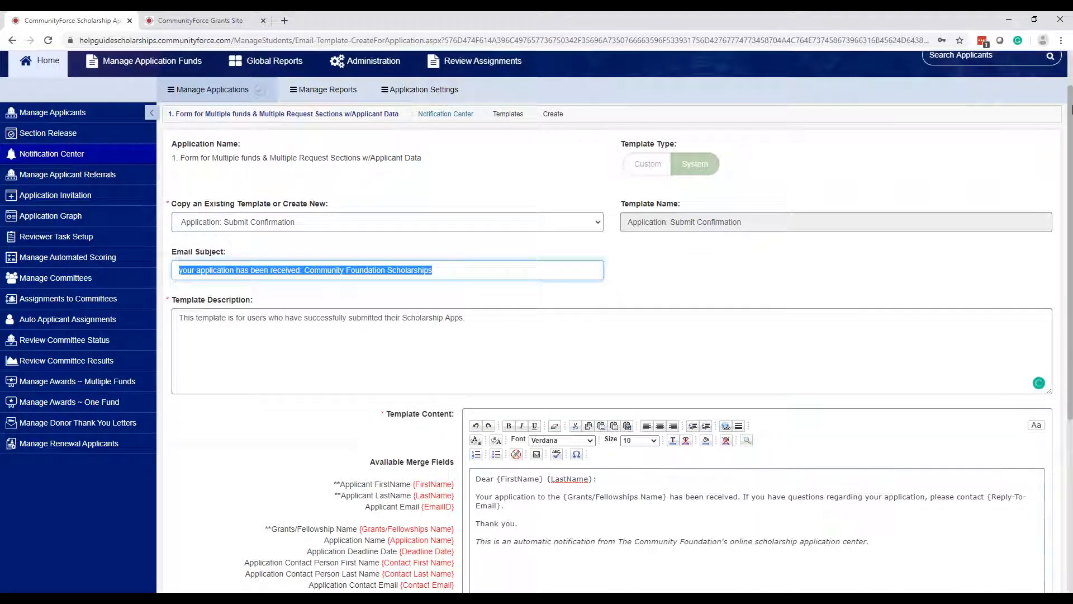
key(BackSpace)
- Enter 'RE:Application Approved and Submitted' as the template's email subject
text(RE)
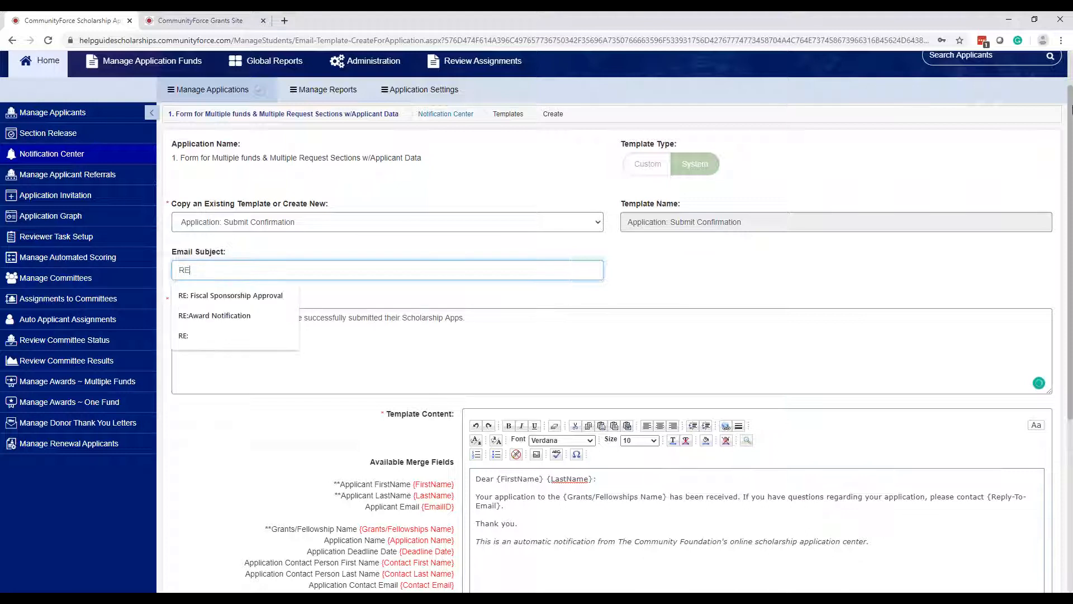
text(:Applica)
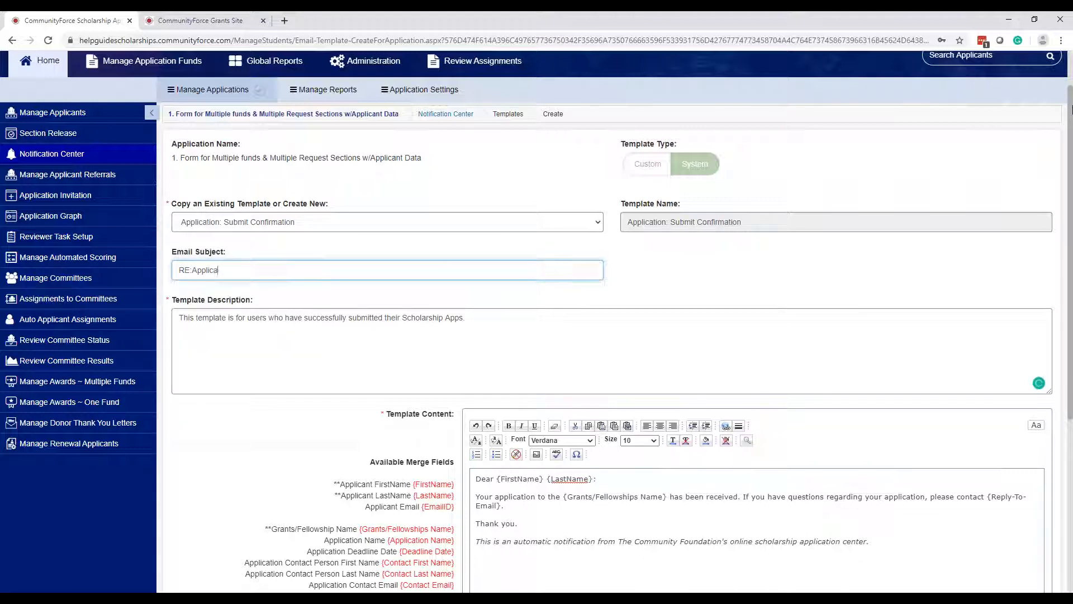
text(tion Approved and Submitted)
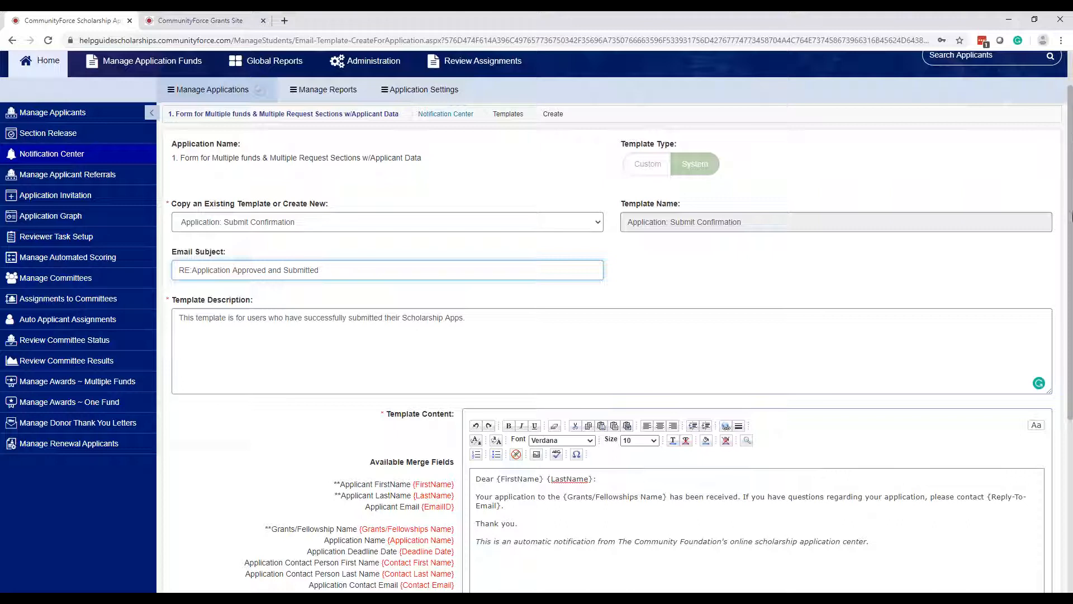
click(505, 357)
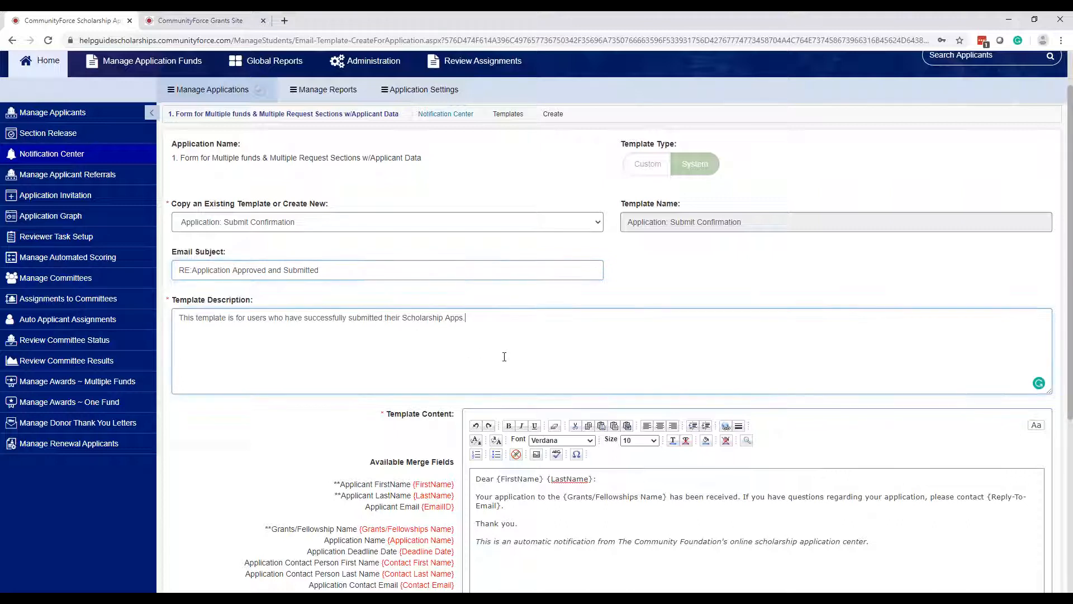
drag(178, 318, 512, 319)
click(513, 320)
drag(468, 317, 163, 316)
click(506, 362)
scroll(506, 363, down, 1)
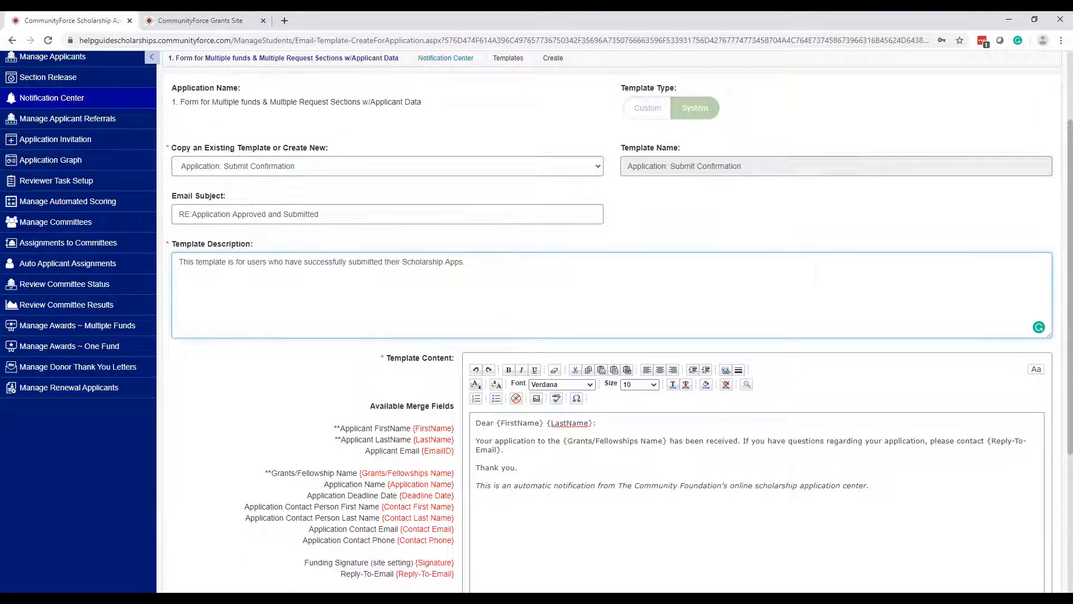
scroll(685, 414, down, 2)
click(685, 414)
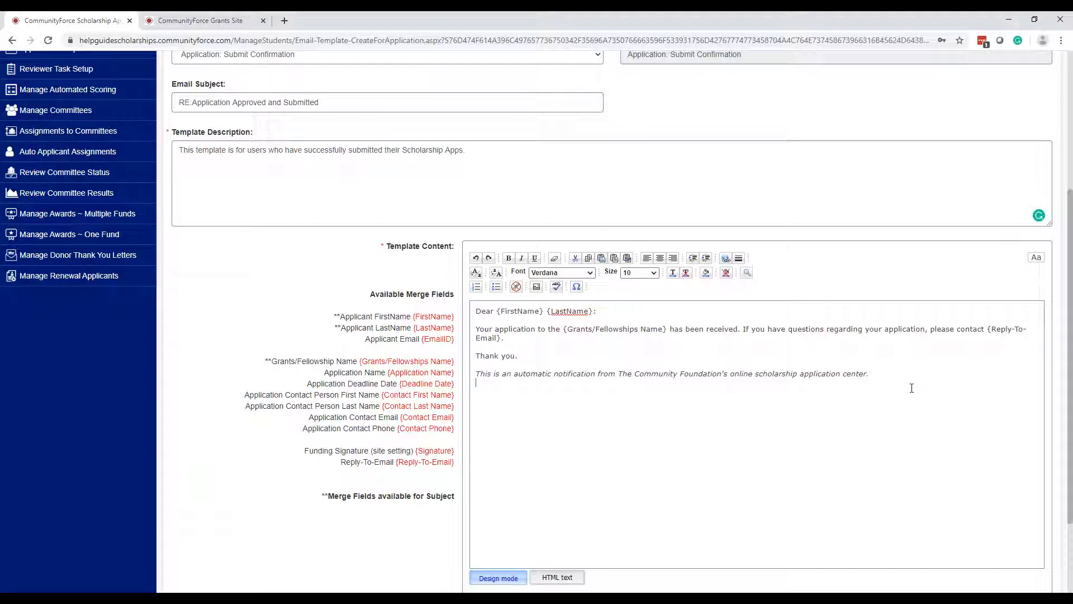
drag(522, 386, 475, 310)
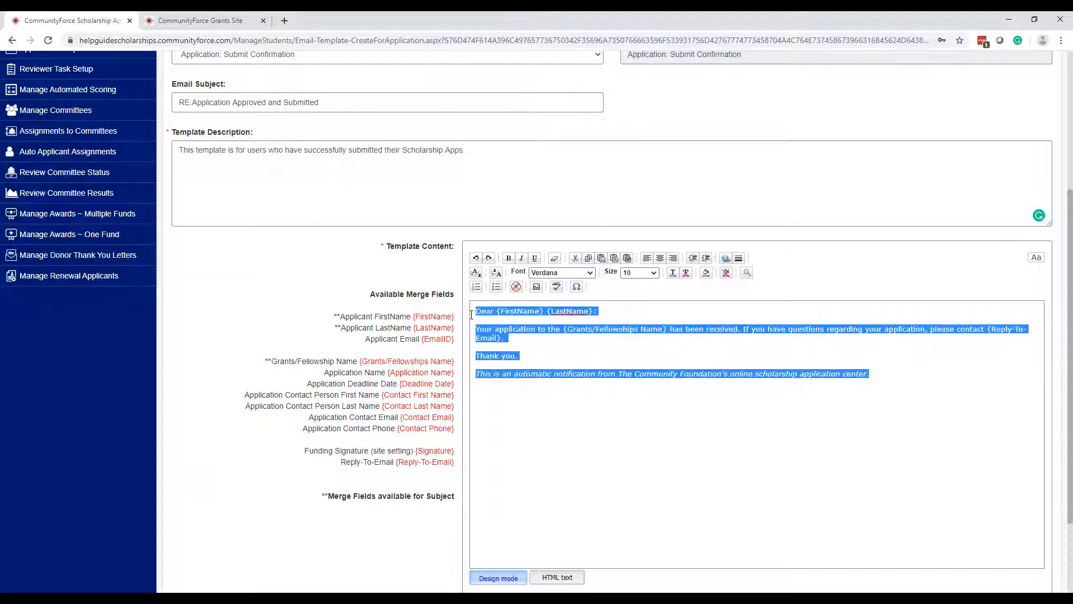
click(665, 493)
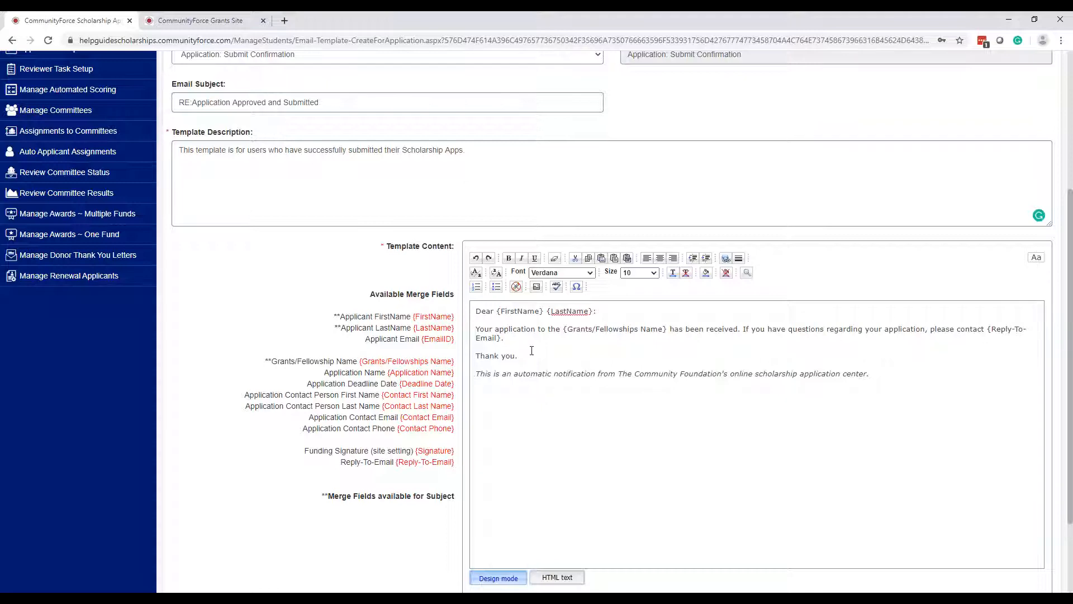
scroll(554, 371, up, 3)
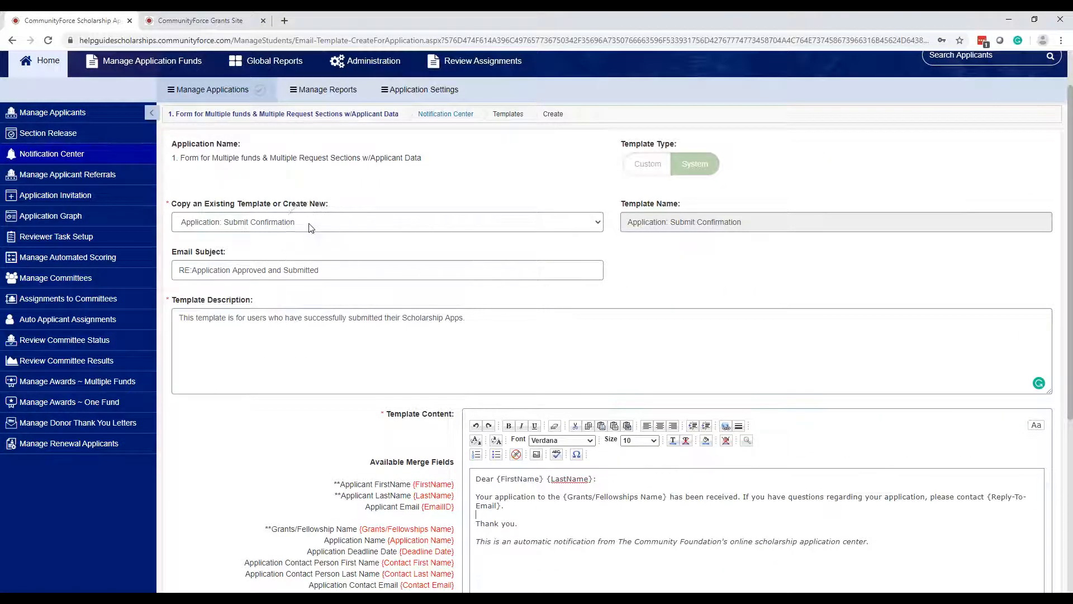
scroll(601, 303, down, 4)
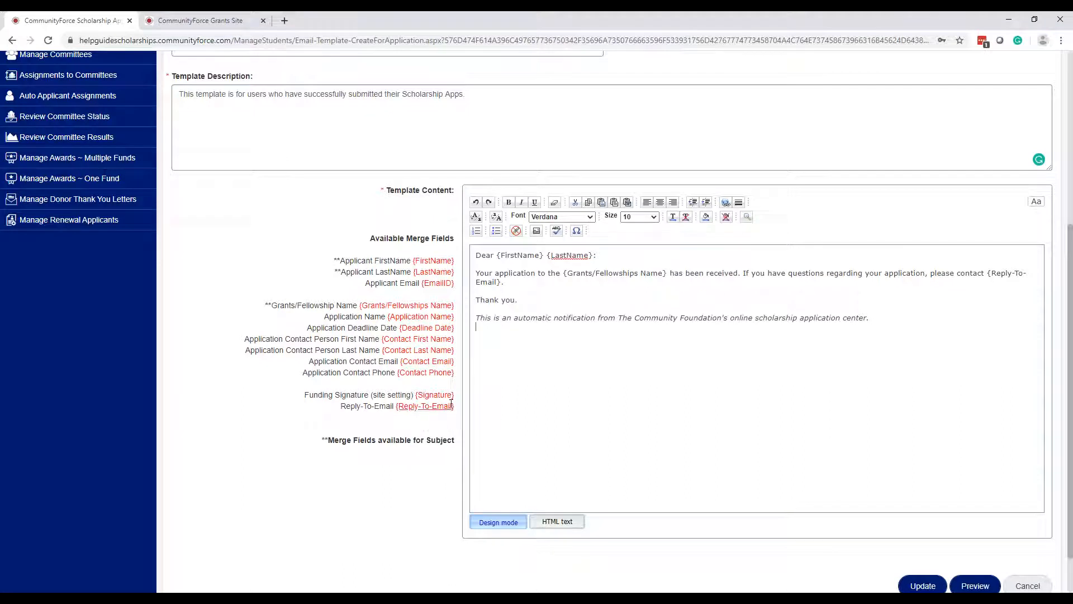
mouse_move(454, 394)
mouse_down()
mouse_move(305, 394)
mouse_move(416, 394)
mouse_up()
key(ctrl+c)
- Paste {Signature} on a new line below the email's last paragraph and select it
click(517, 384)
key(ctrl+v)
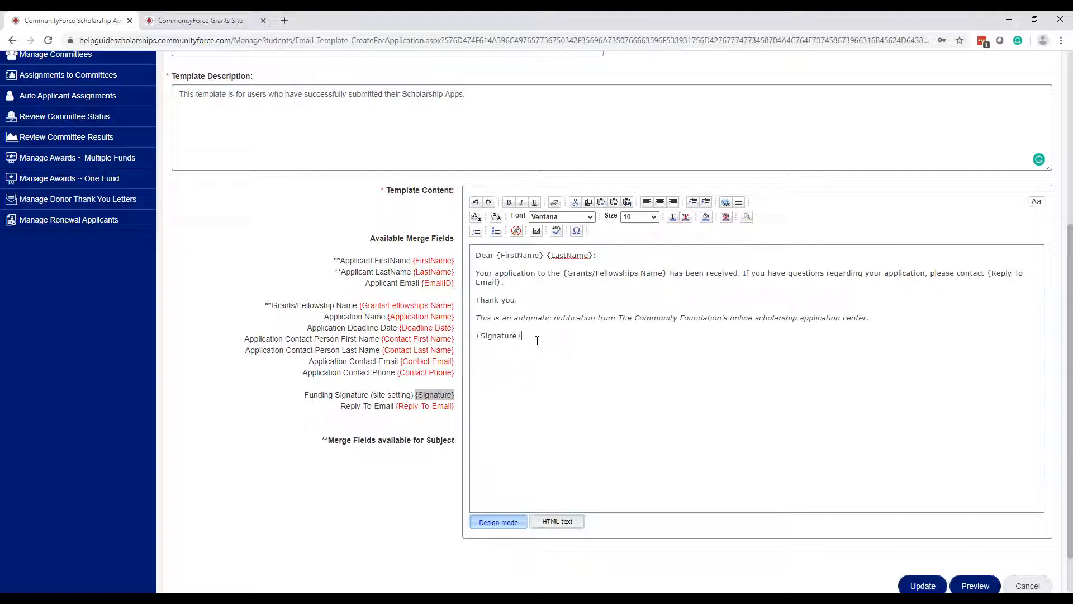
drag(523, 335, 479, 335)
scroll(512, 364, up, 4)
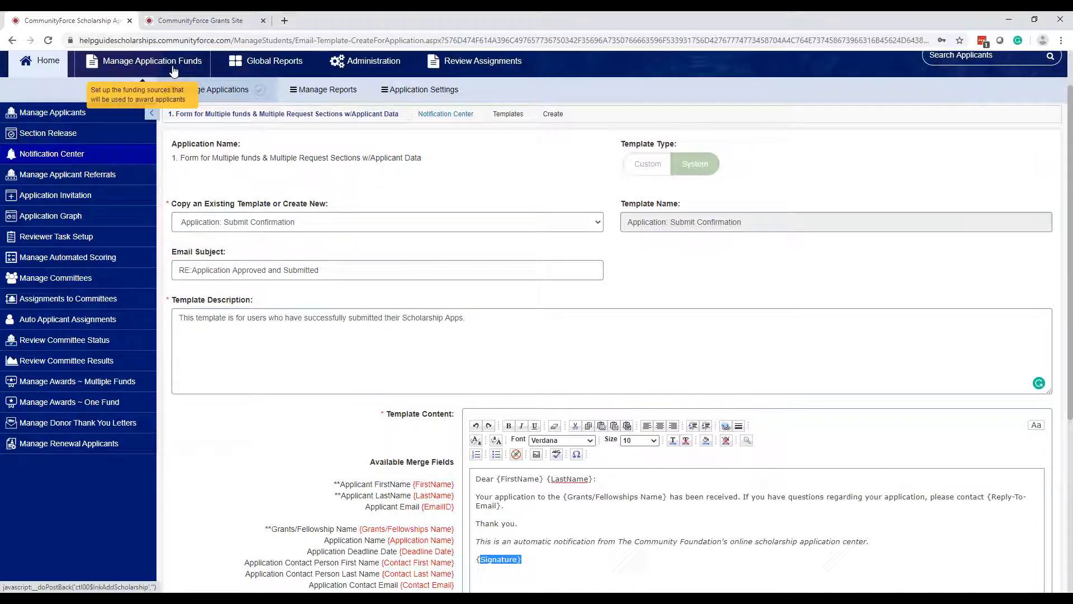
scroll(533, 329, down, 4)
key(shift+Left)
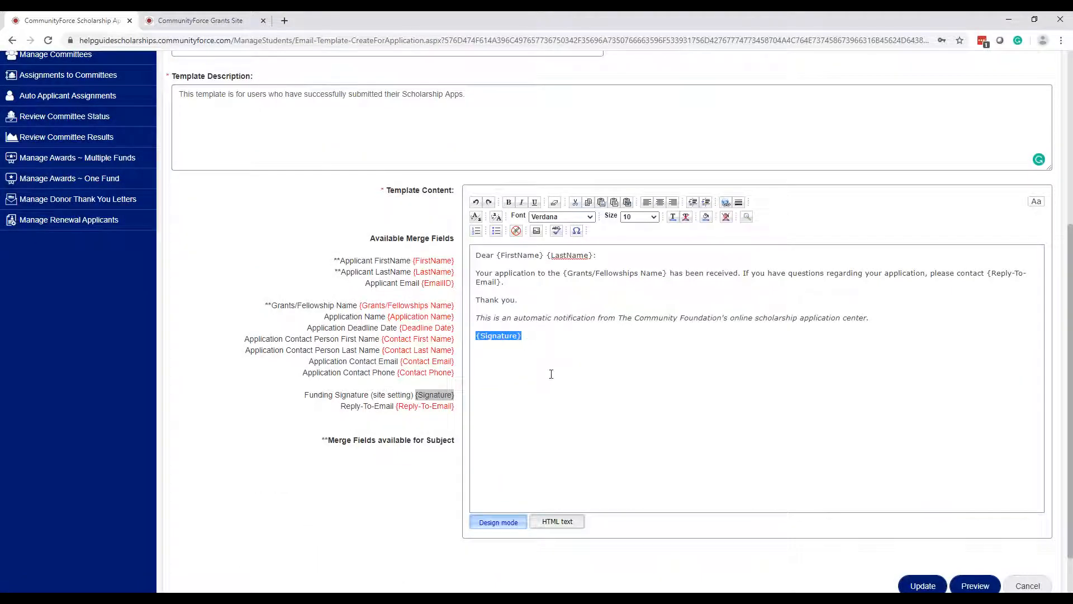
click(841, 308)
mouse_move(535, 341)
mouse_down()
mouse_move(472, 336)
mouse_move(472, 258)
mouse_up()
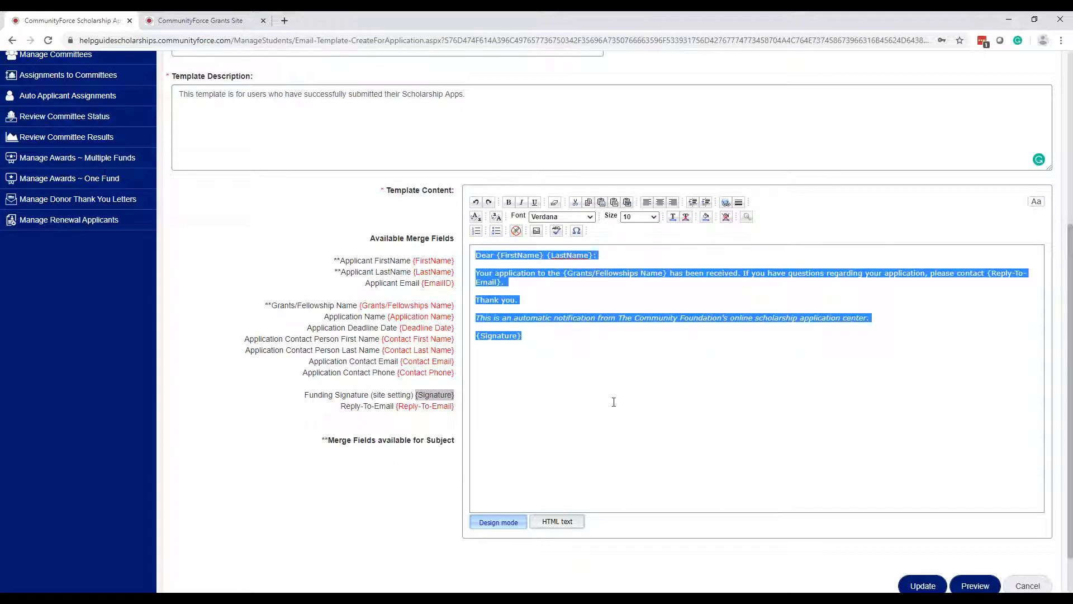
click(591, 222)
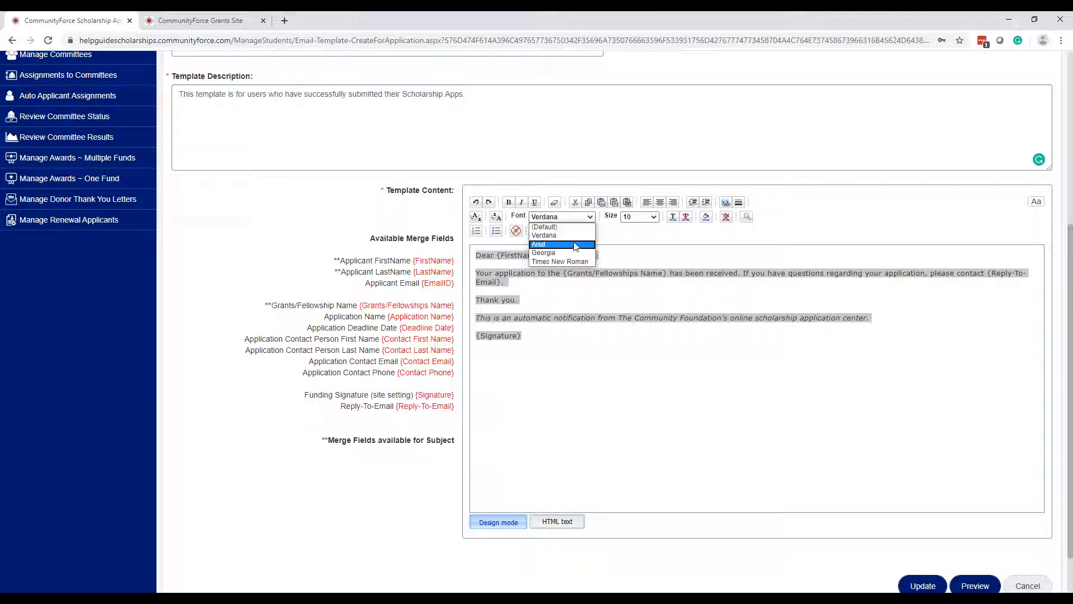
click(576, 244)
click(591, 217)
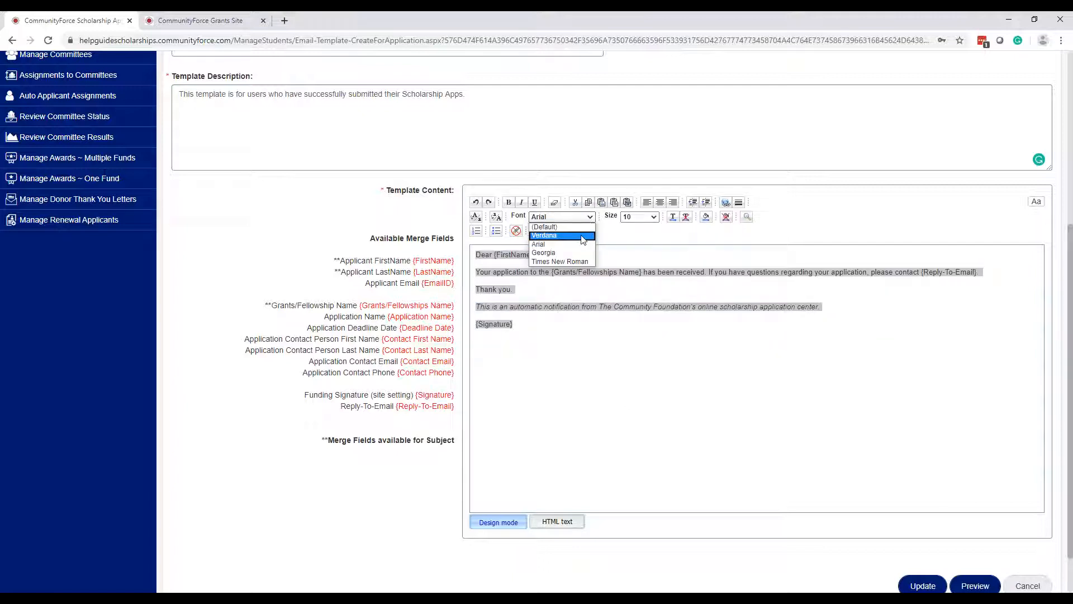
click(582, 236)
click(652, 219)
click(640, 244)
click(648, 217)
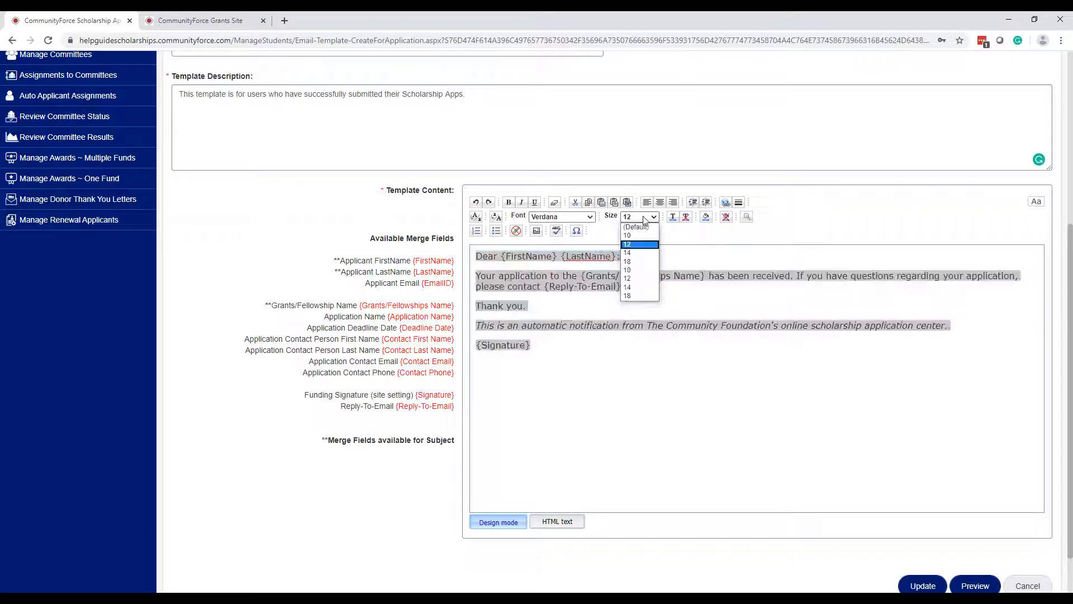
click(640, 235)
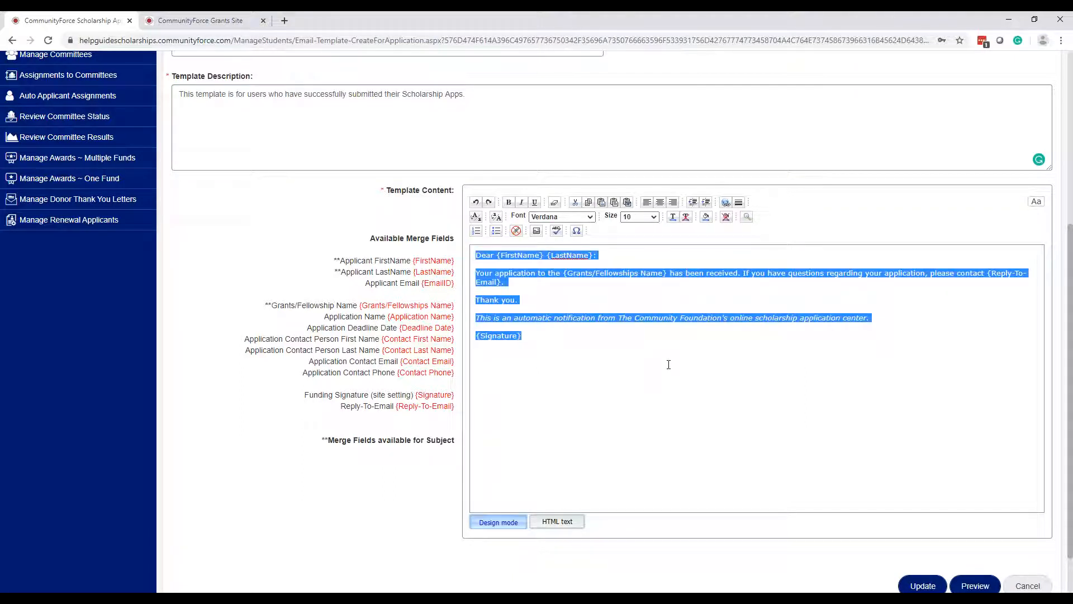
click(632, 395)
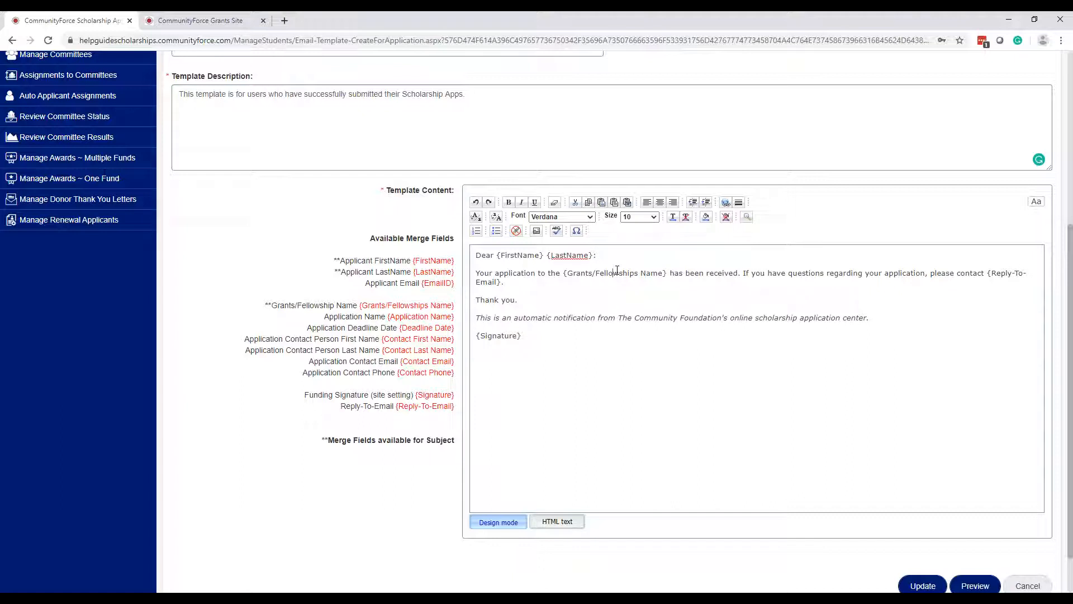
mouse_move(673, 358)
mouse_down()
mouse_move(355, 272)
mouse_move(374, 243)
mouse_up()
- Review the email body text ending with the {Signature} line
click(716, 408)
mouse_move(678, 357)
mouse_down()
mouse_move(494, 299)
mouse_move(480, 256)
mouse_up()
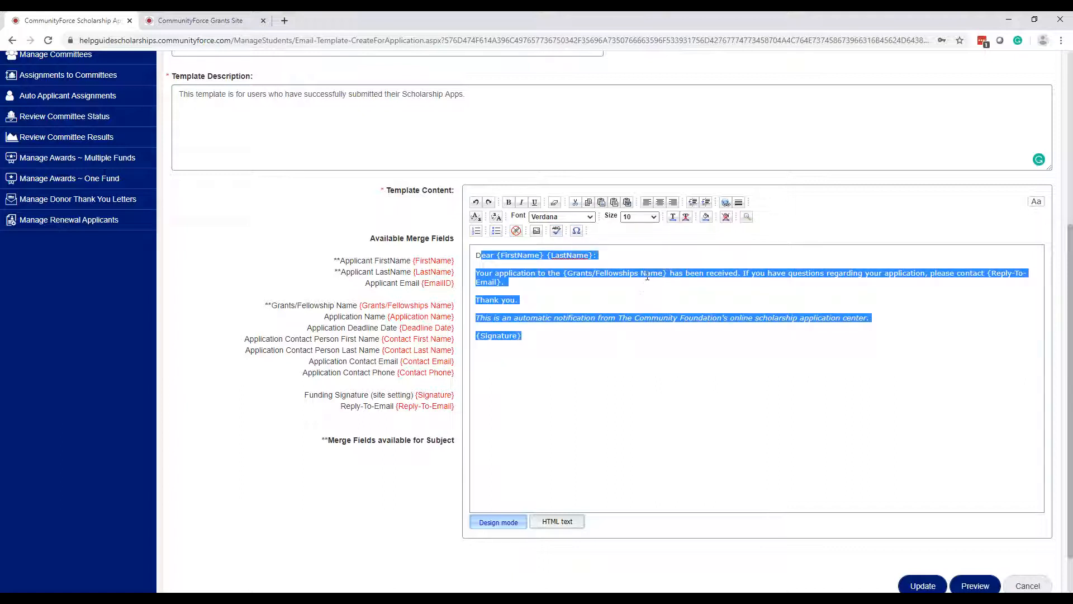
click(646, 380)
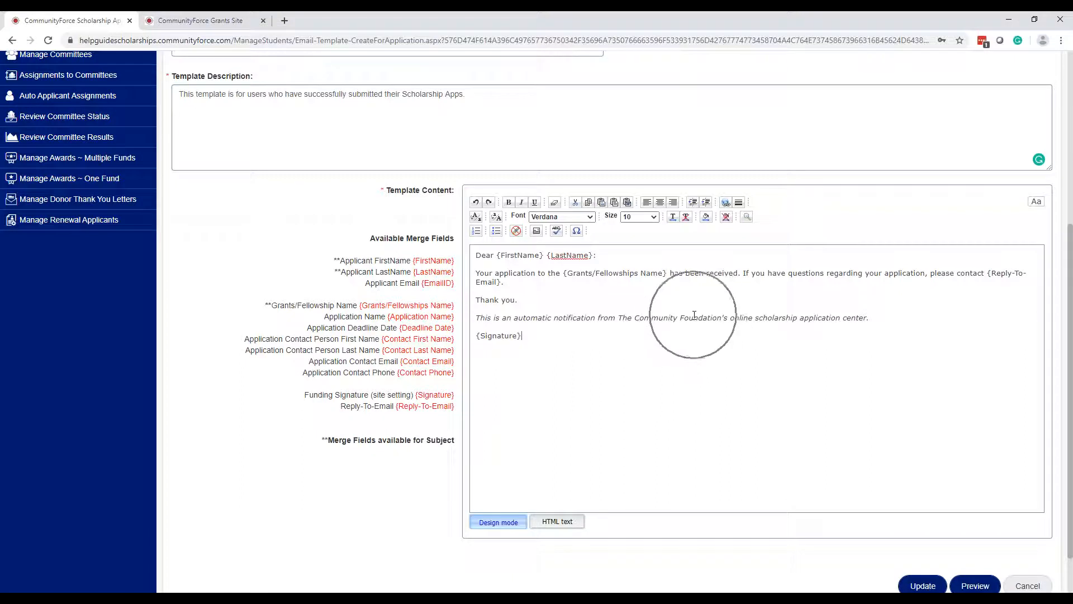
click(733, 375)
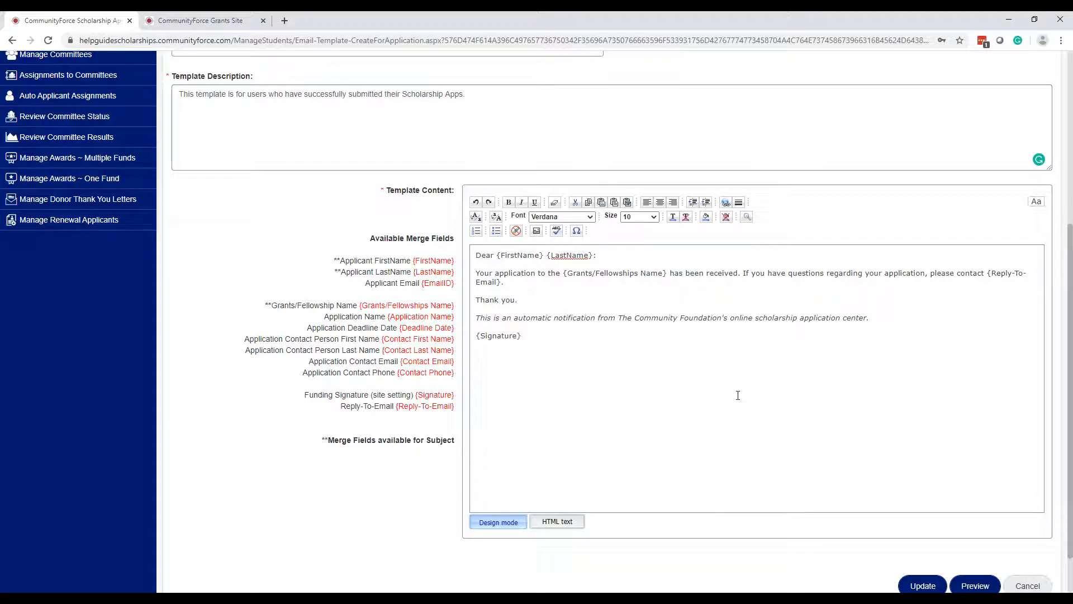
scroll(738, 395, down, 1)
click(923, 533)
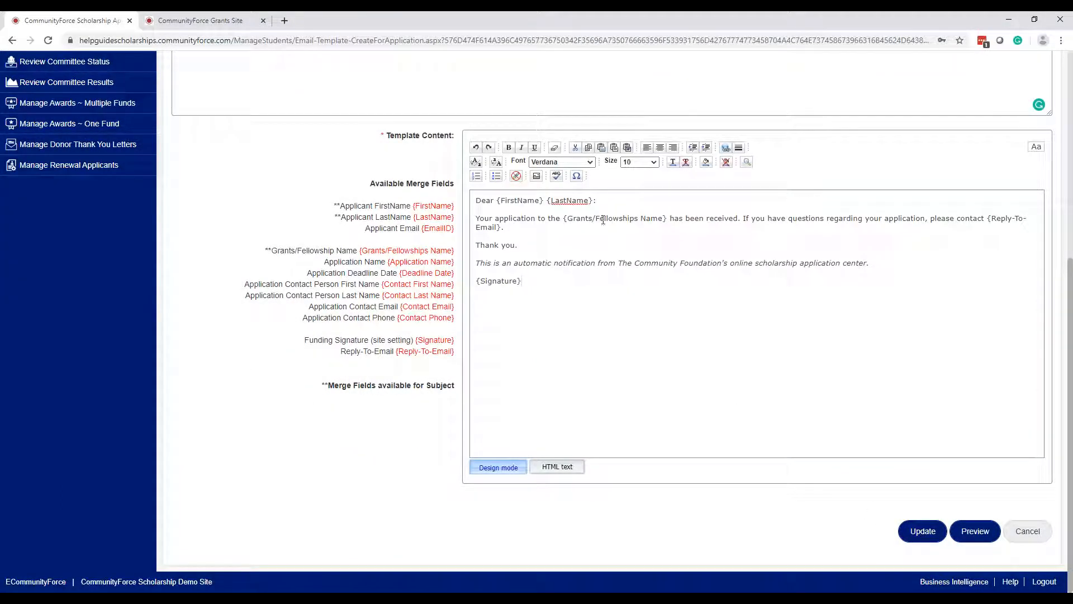
- Remove the stray space in the {Grants/Fellowships Name} merge field and save with Update
drag(669, 219, 563, 219)
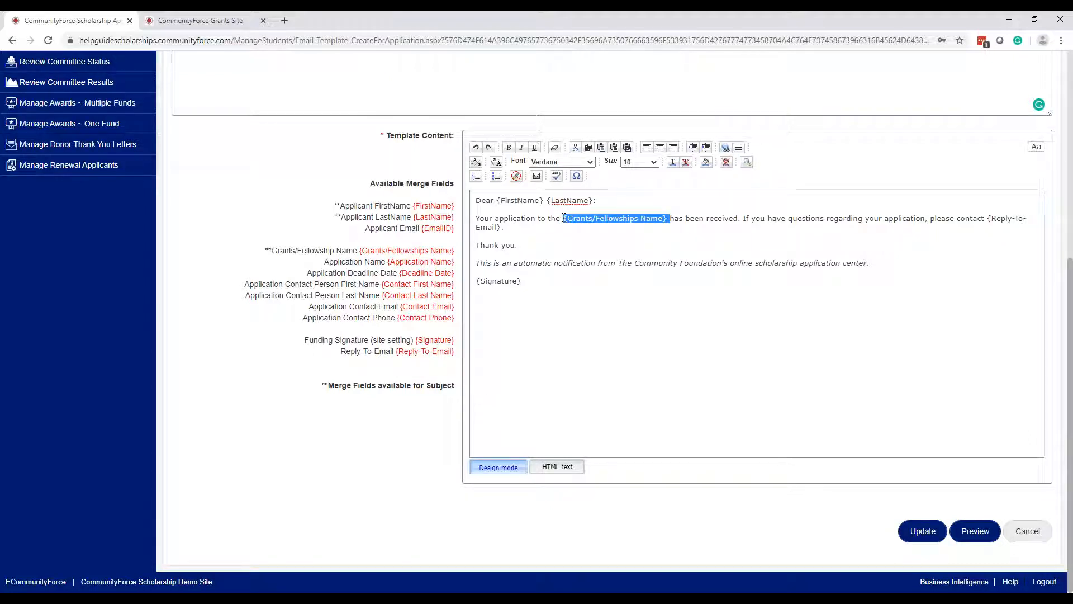
click(580, 246)
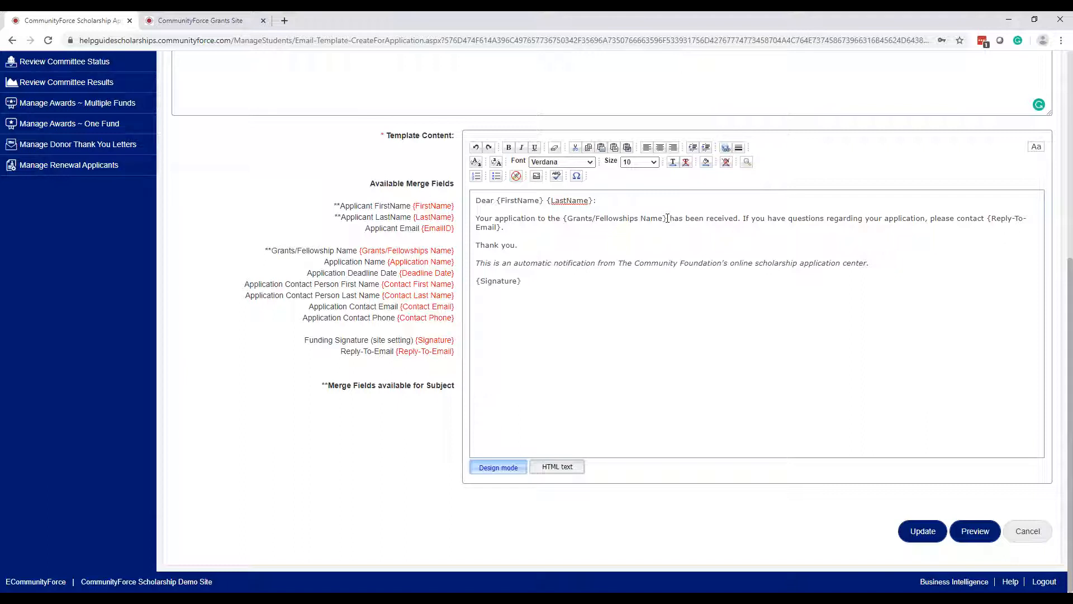
drag(668, 218, 565, 220)
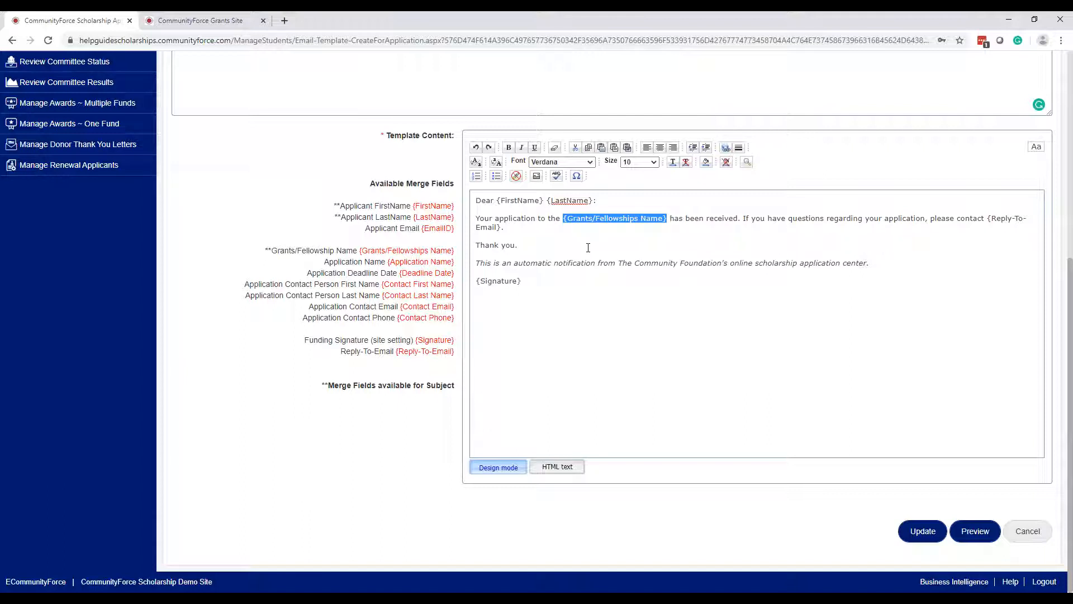
click(588, 248)
click(647, 219)
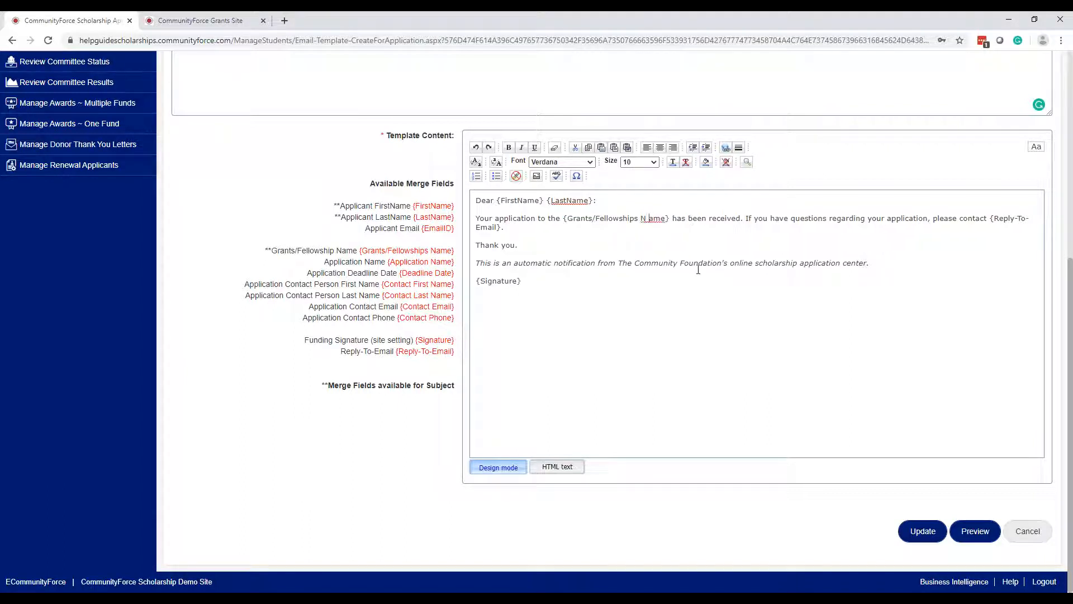
key(BackSpace)
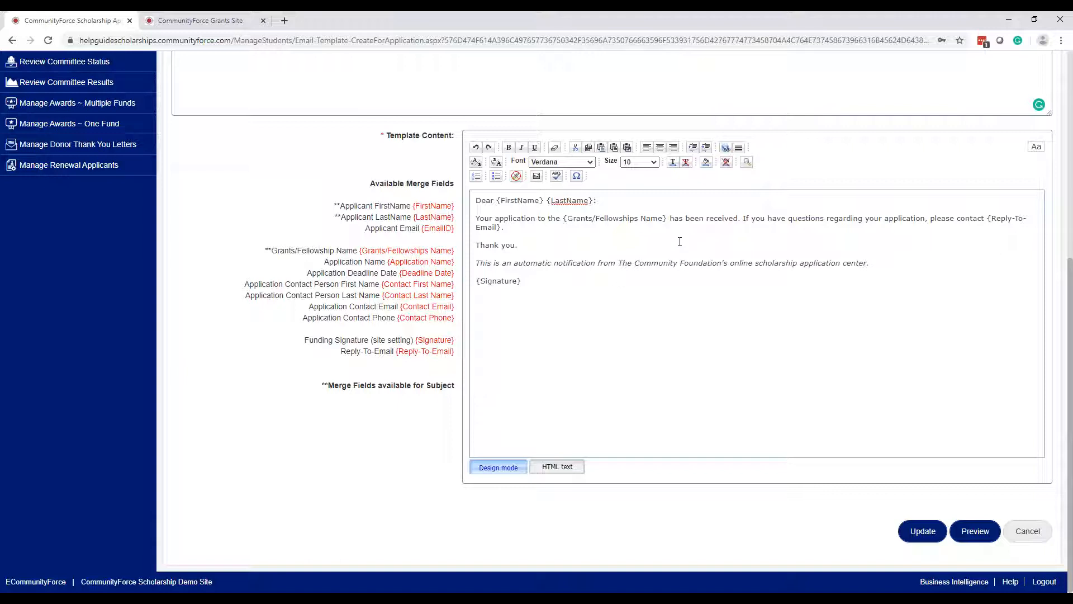
drag(669, 222, 561, 220)
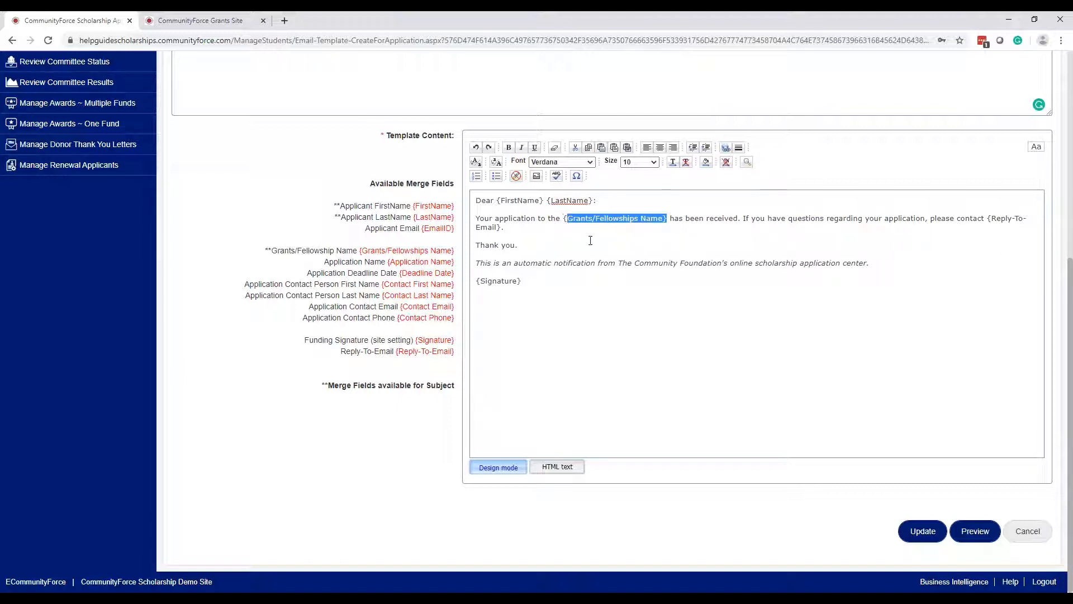
click(673, 234)
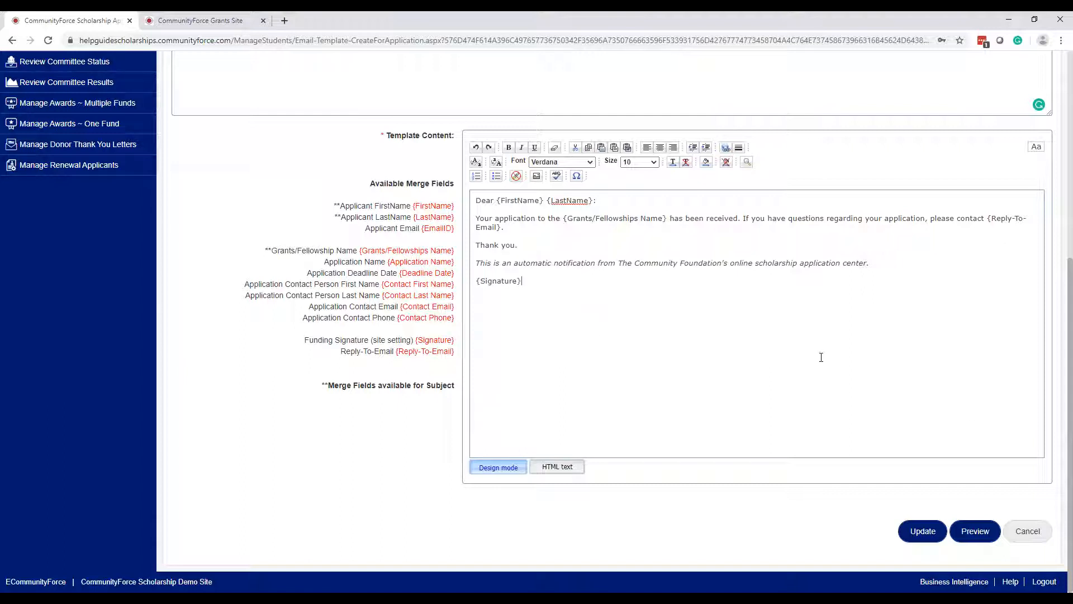
click(923, 537)
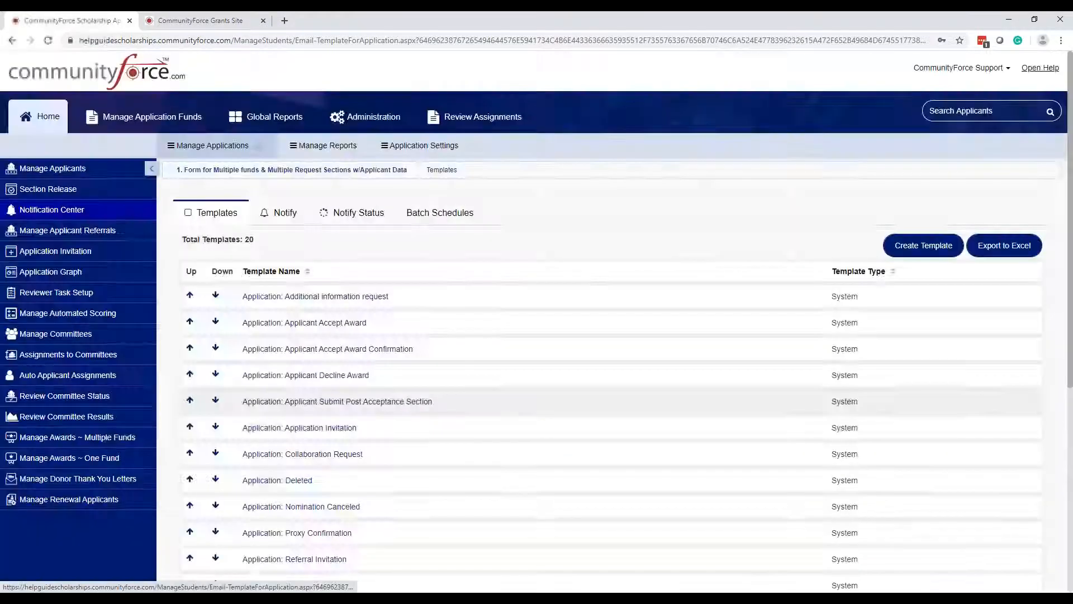
- Open Application Settings to list the form's 24 sections, down to Student Signature
scroll(359, 462, down, 4)
scroll(326, 274, up, 3)
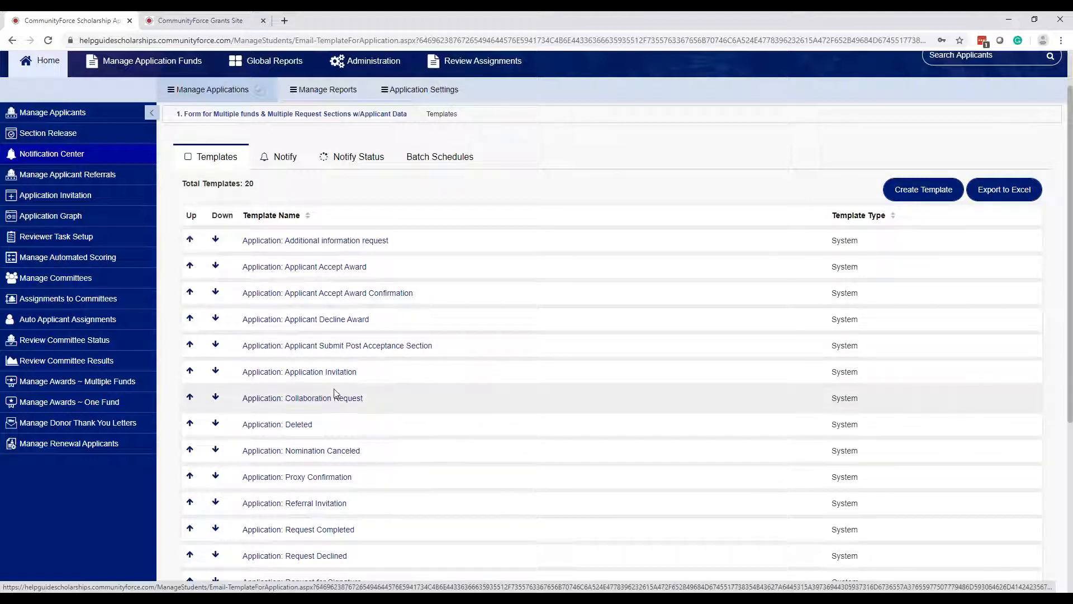
scroll(332, 428, down, 2)
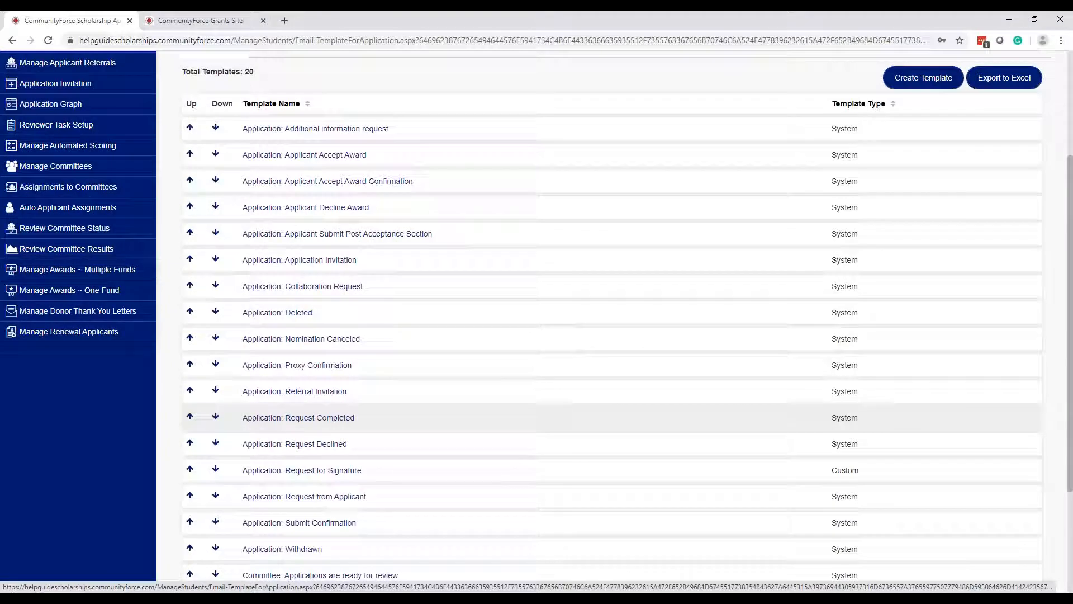
scroll(558, 442, down, 2)
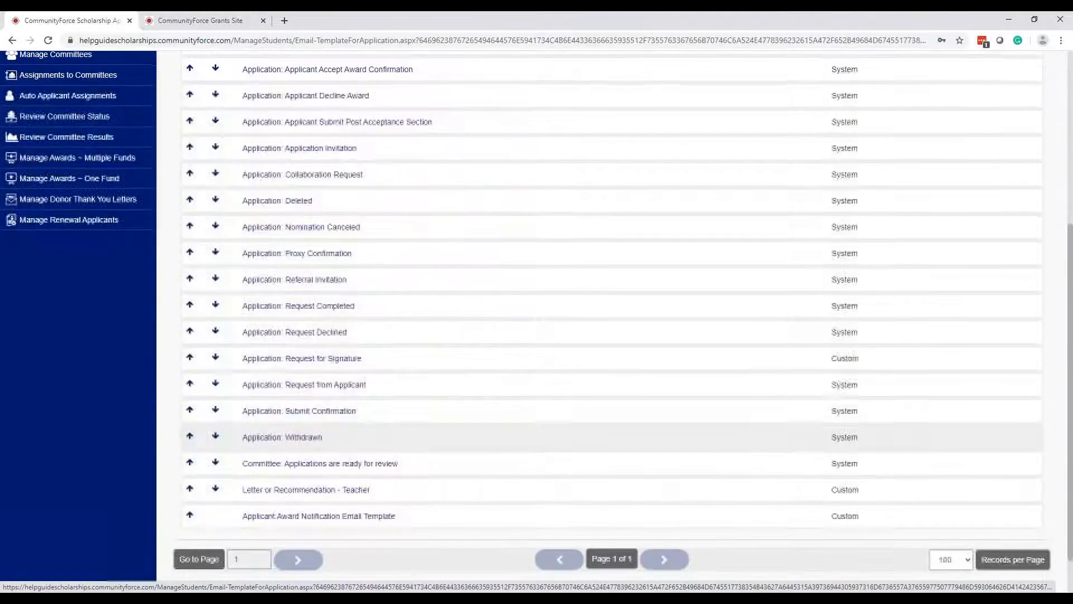
scroll(486, 442, up, 5)
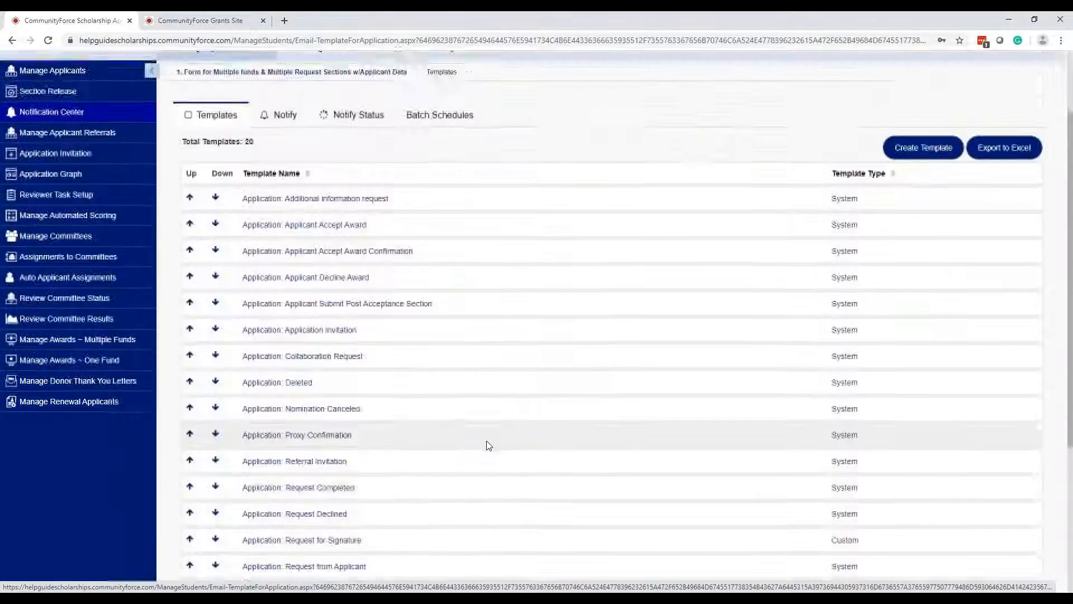
scroll(436, 458, down, 2)
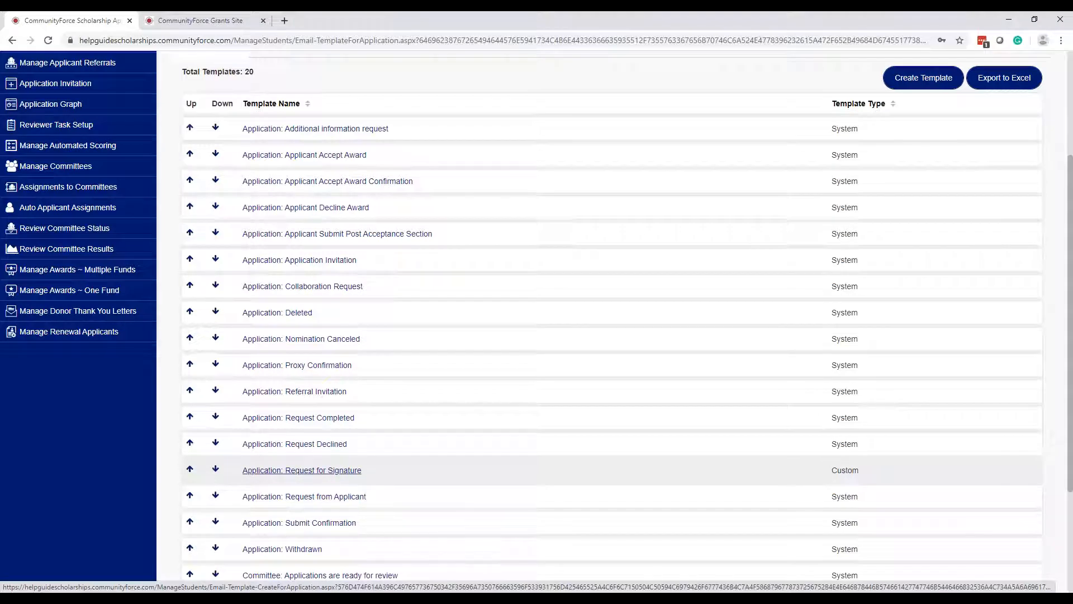
scroll(560, 313, up, 3)
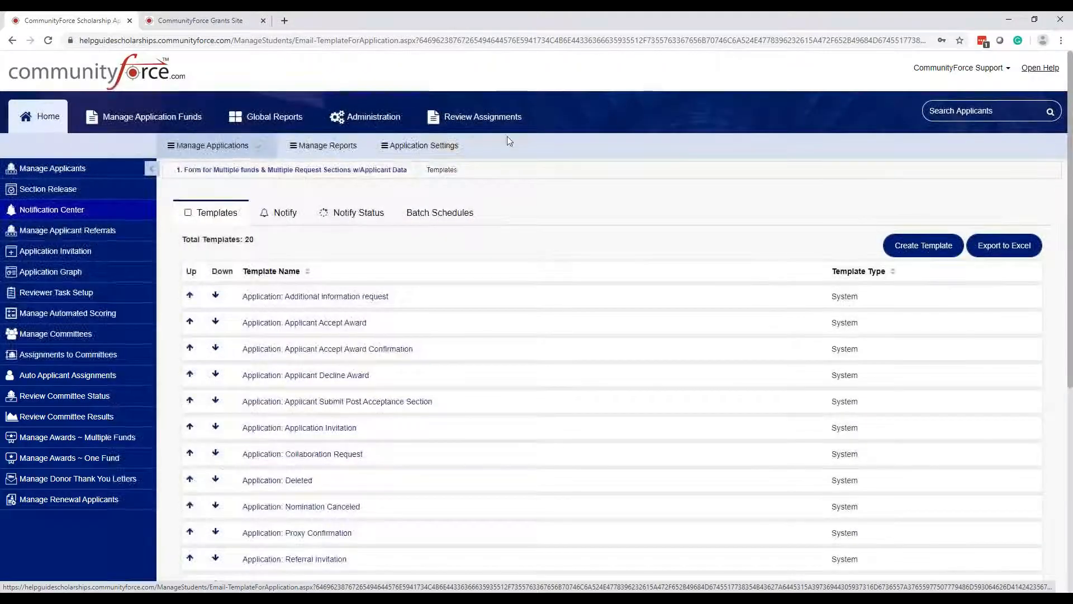
click(446, 146)
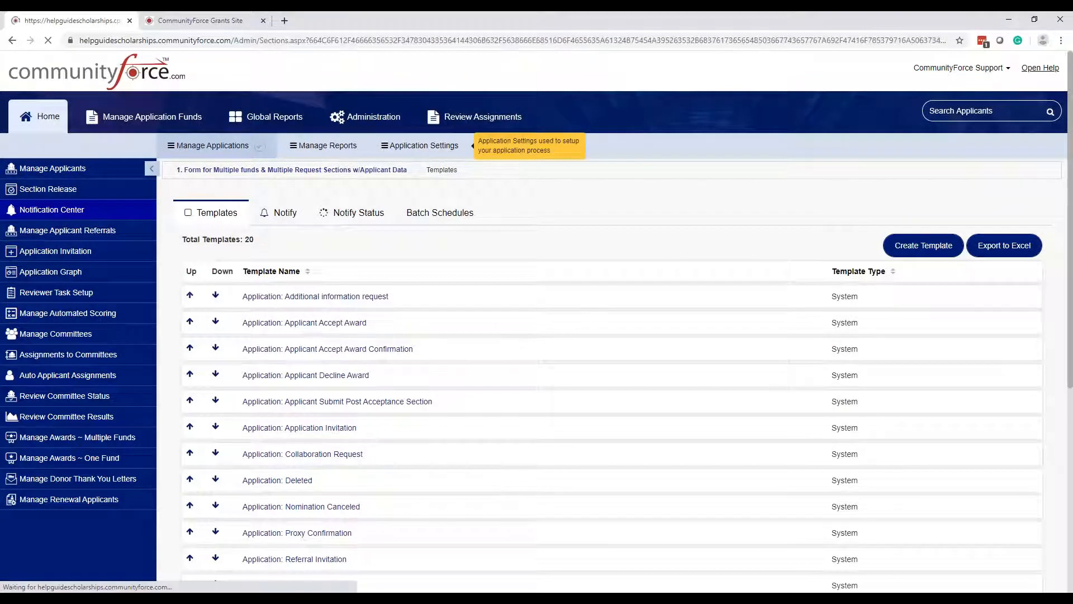
scroll(1039, 519, down, 3)
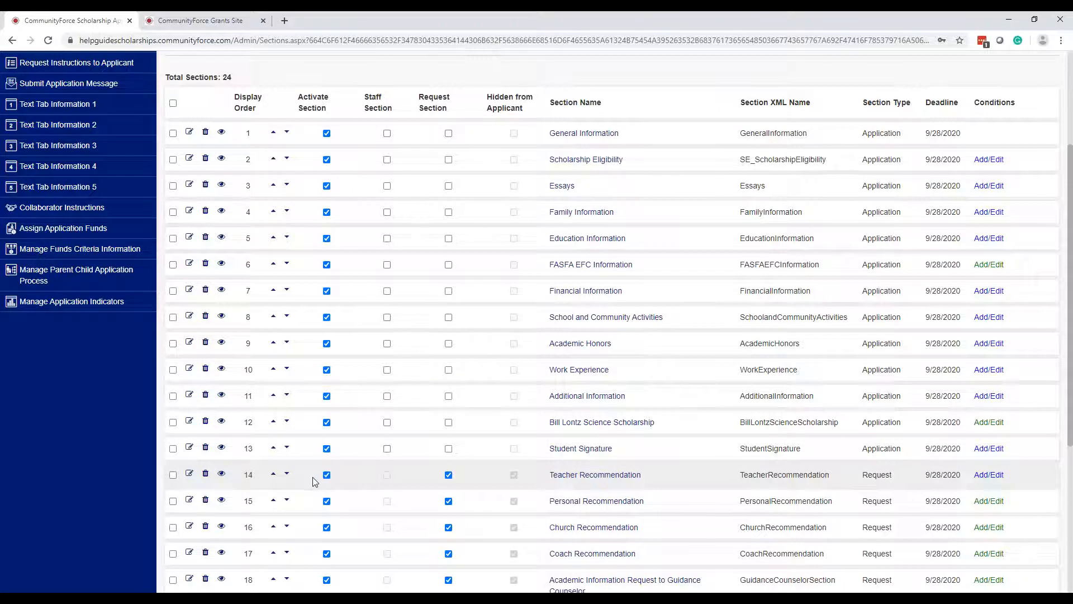
- Check the Teacher Recommendation section's email template options unchanged, then return to Manage Applicants
click(190, 474)
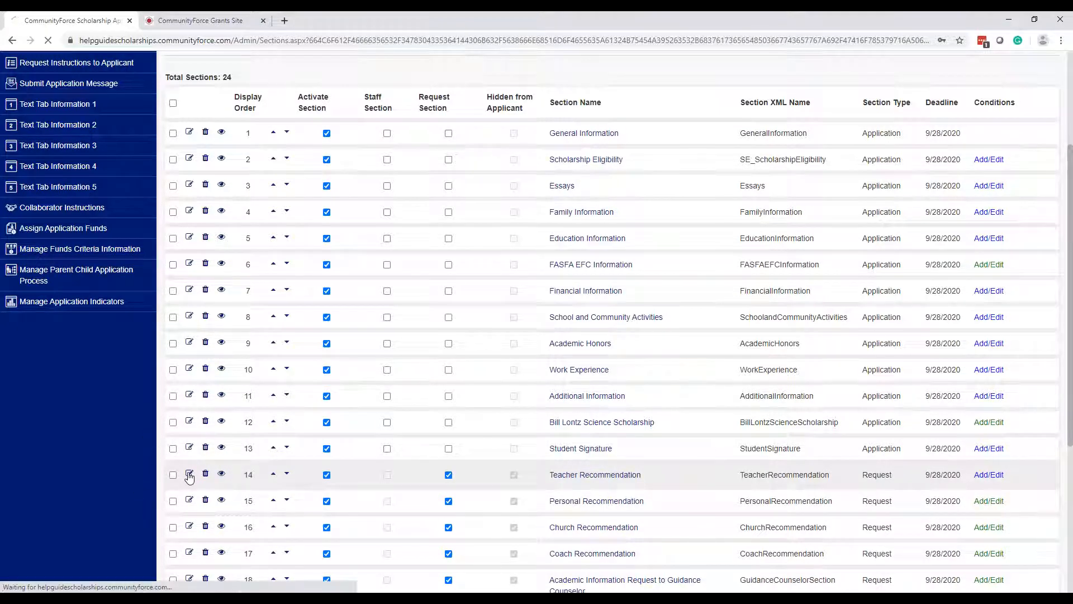
scroll(470, 425, down, 3)
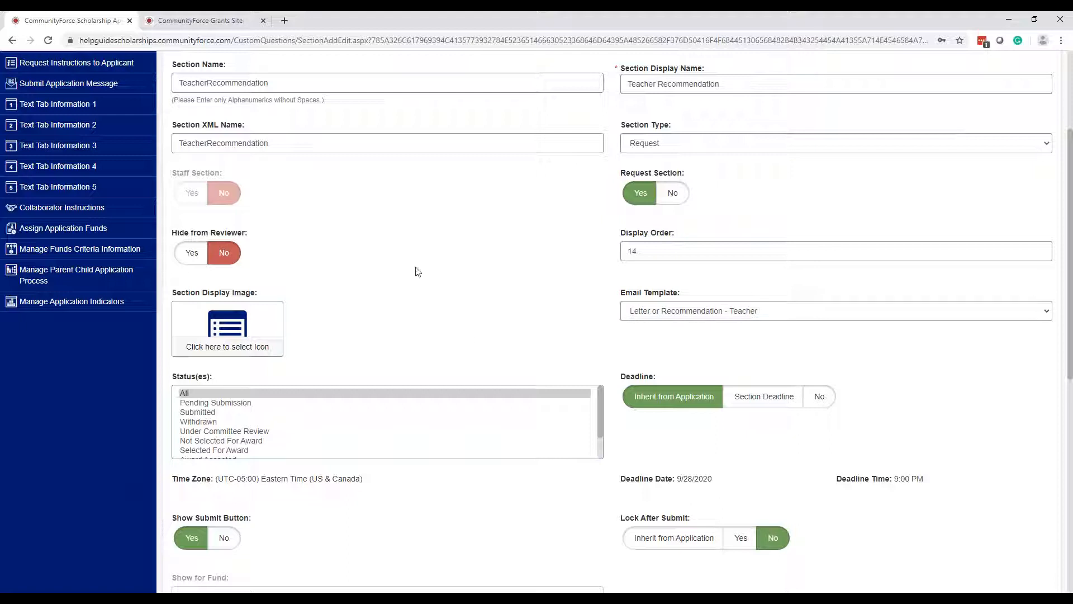
click(708, 321)
click(757, 316)
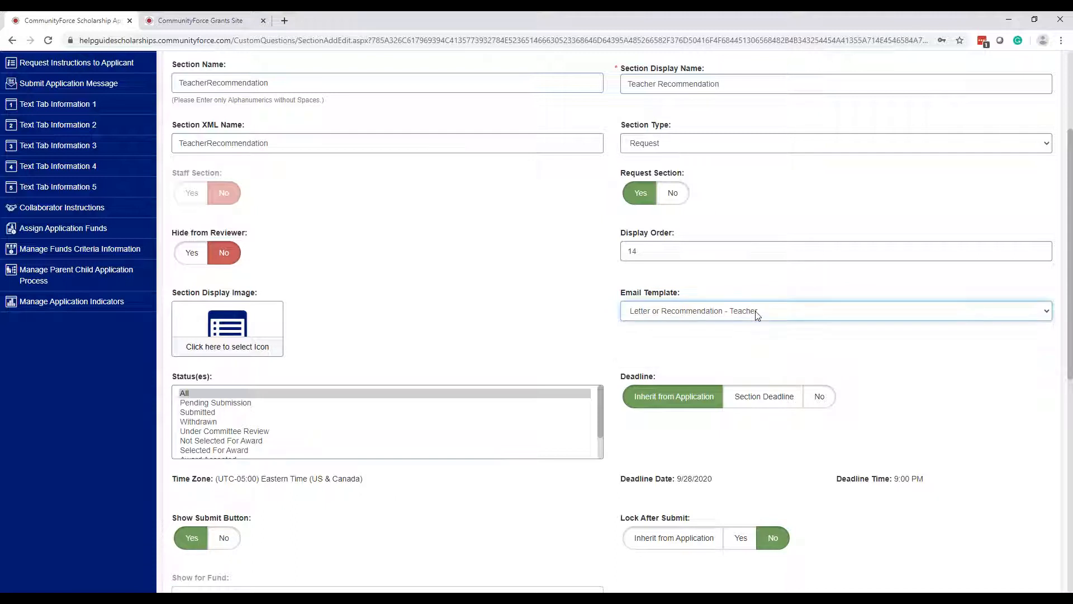
scroll(512, 302, up, 3)
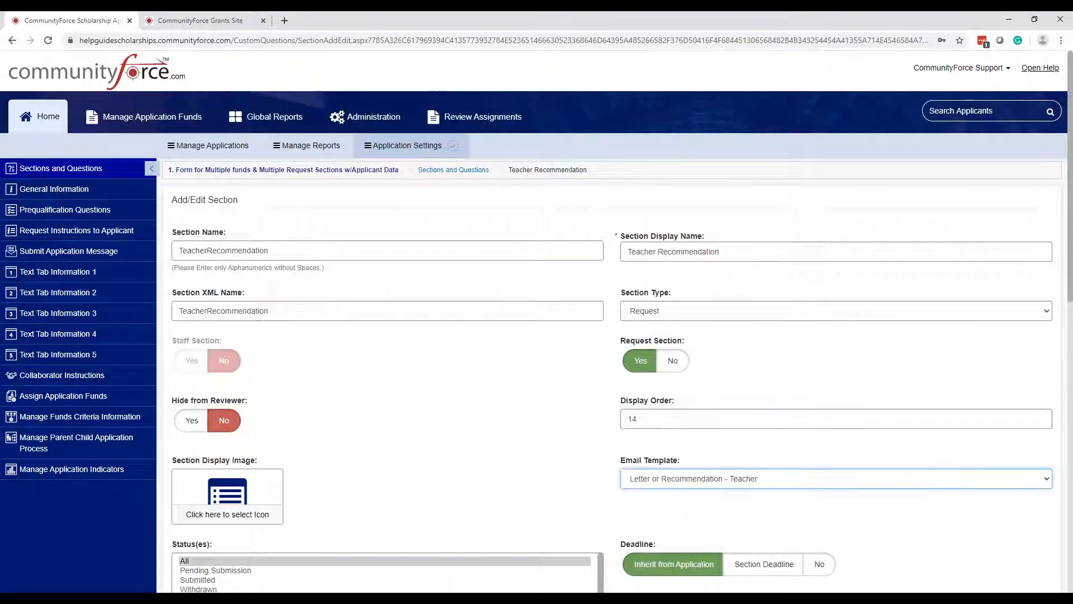
click(198, 147)
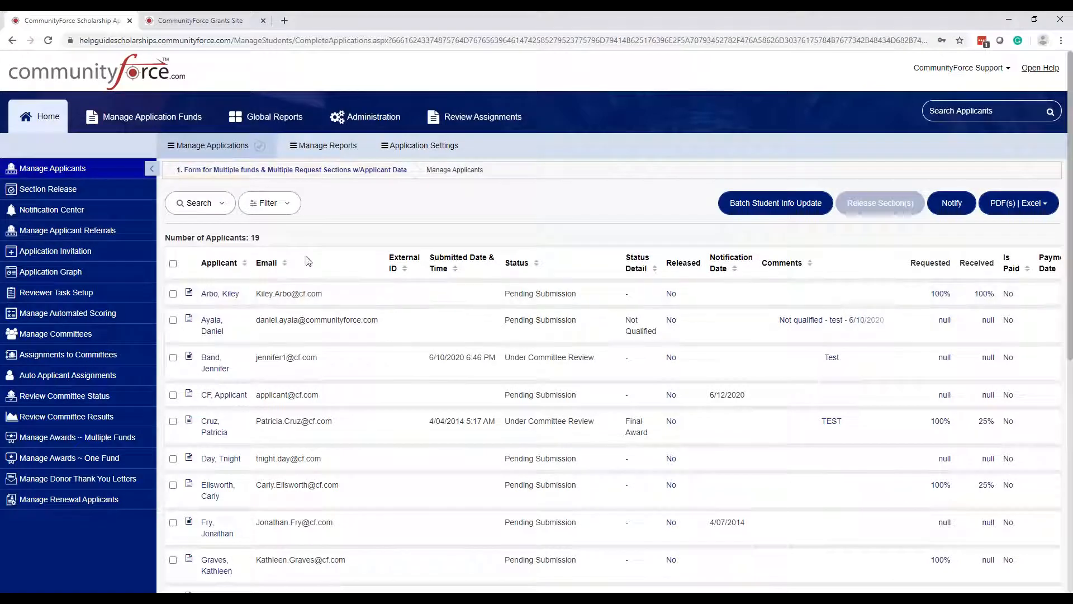
- Go to Notification Center and open the 'Letter or Recommendation - Teacher' template
click(53, 211)
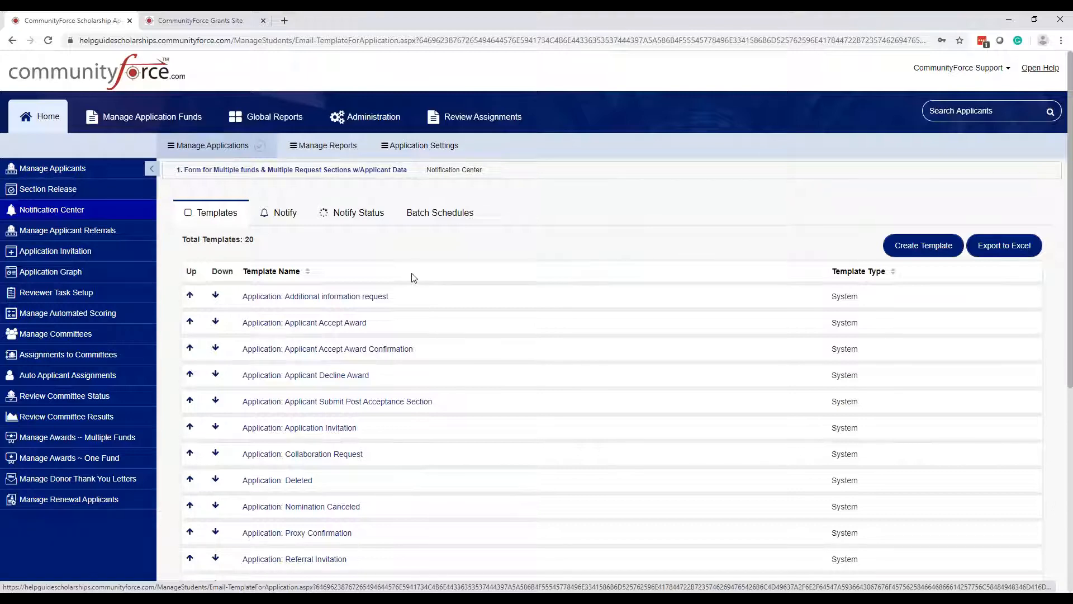
scroll(413, 278, down, 2)
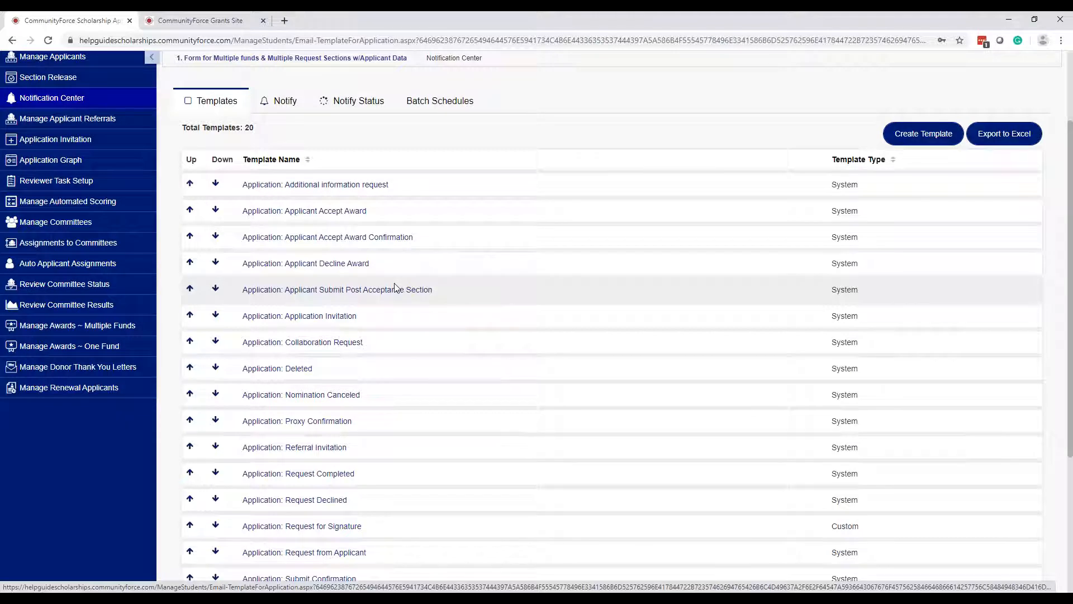
scroll(393, 287, down, 3)
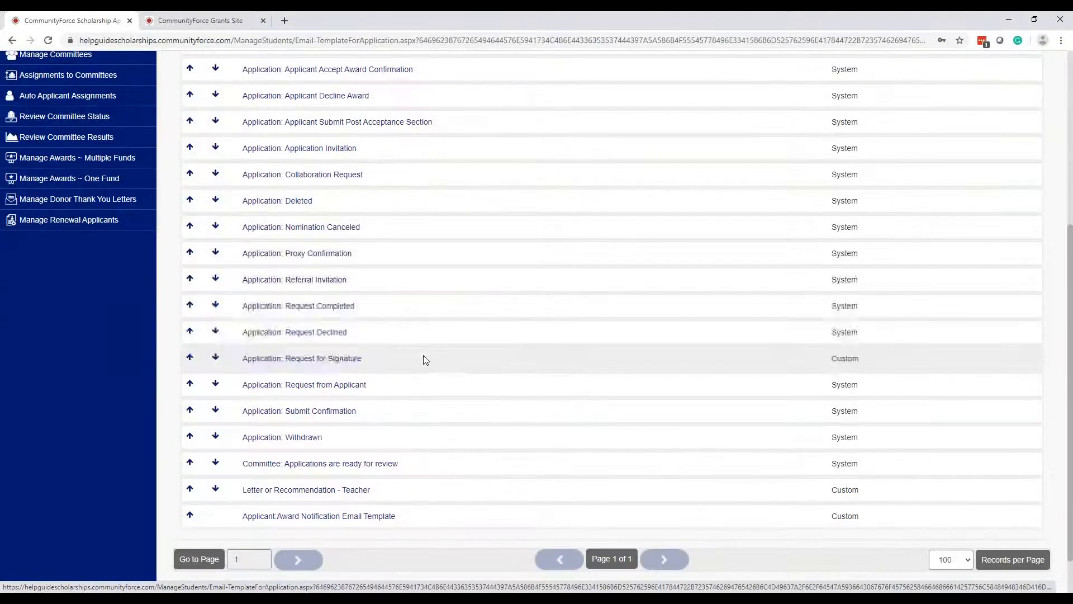
click(308, 493)
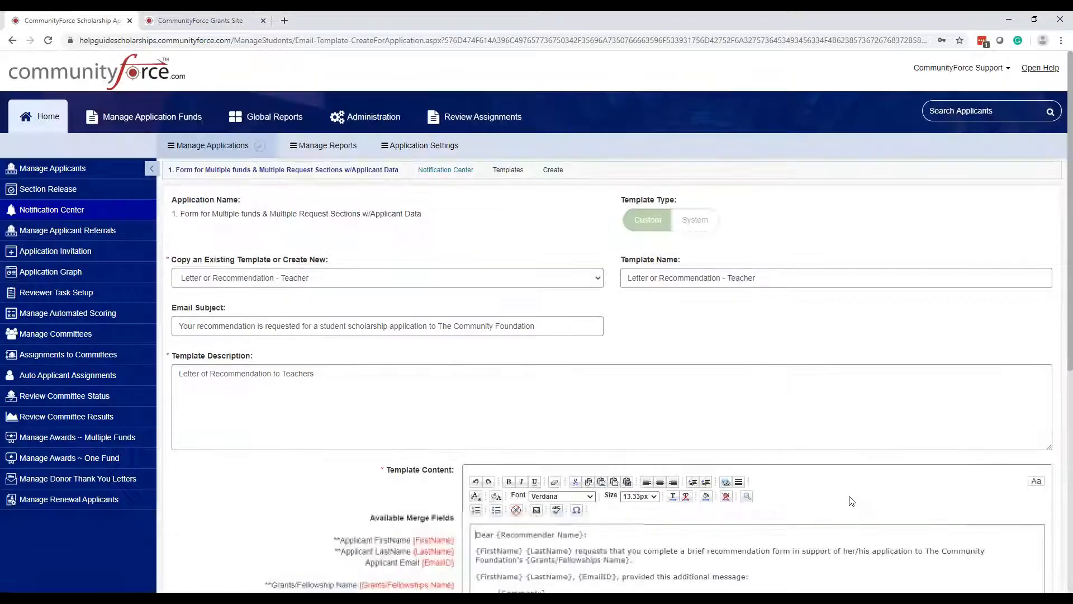
- Save the 'Letter or Recommendation - Teacher' template as is and go back to the Templates list
scroll(783, 434, down, 4)
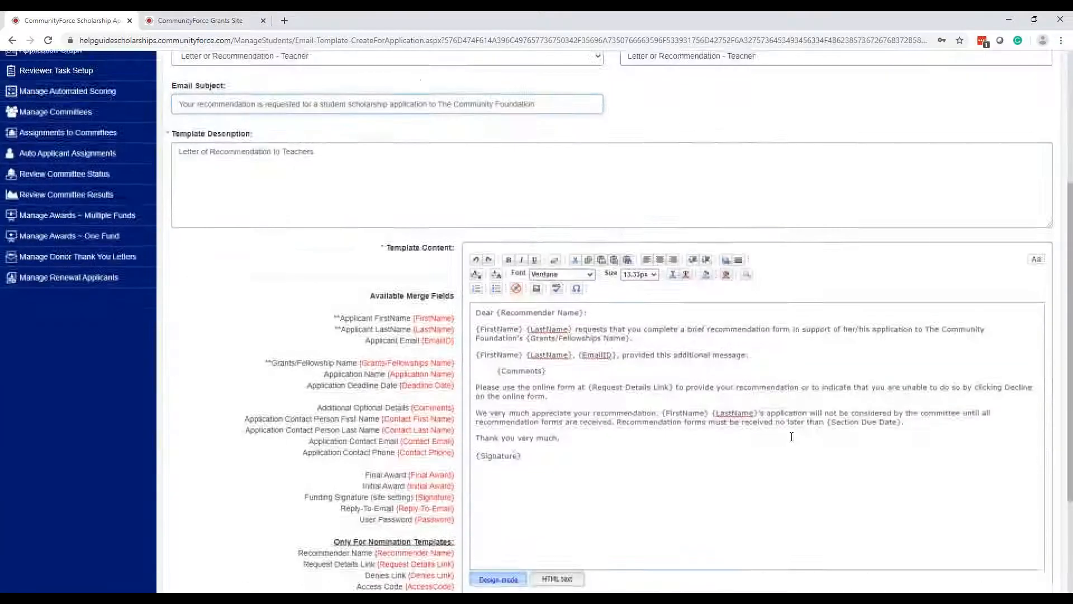
click(791, 461)
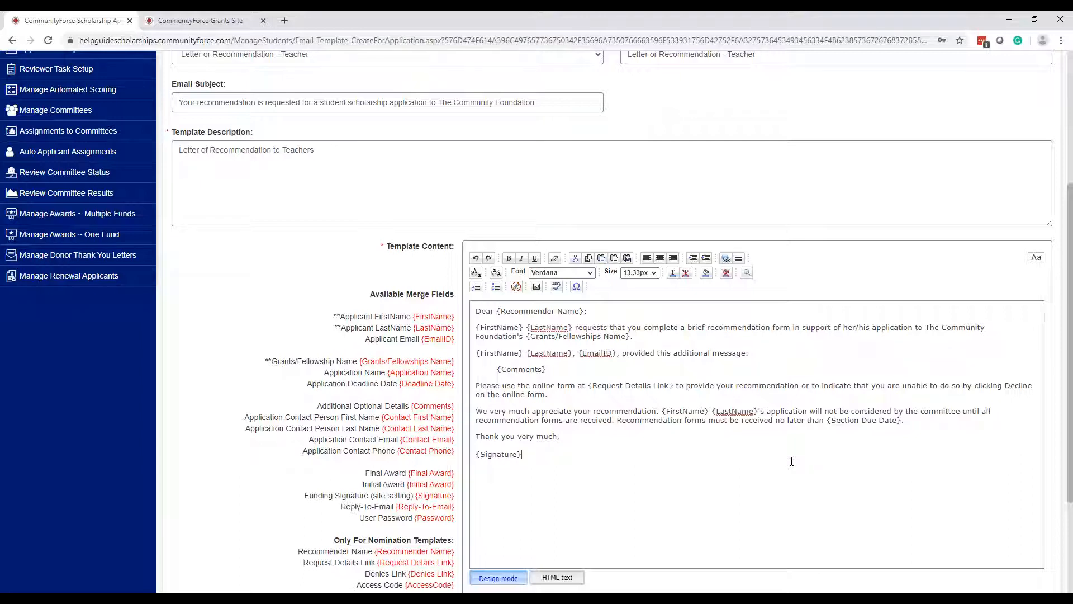
scroll(792, 462, down, 3)
click(877, 531)
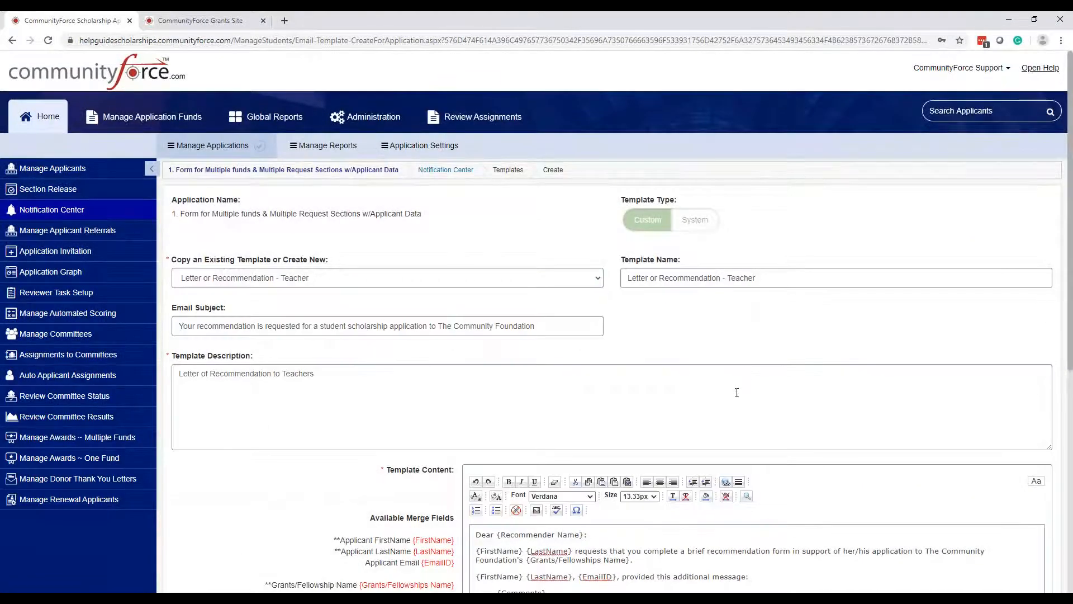
click(458, 176)
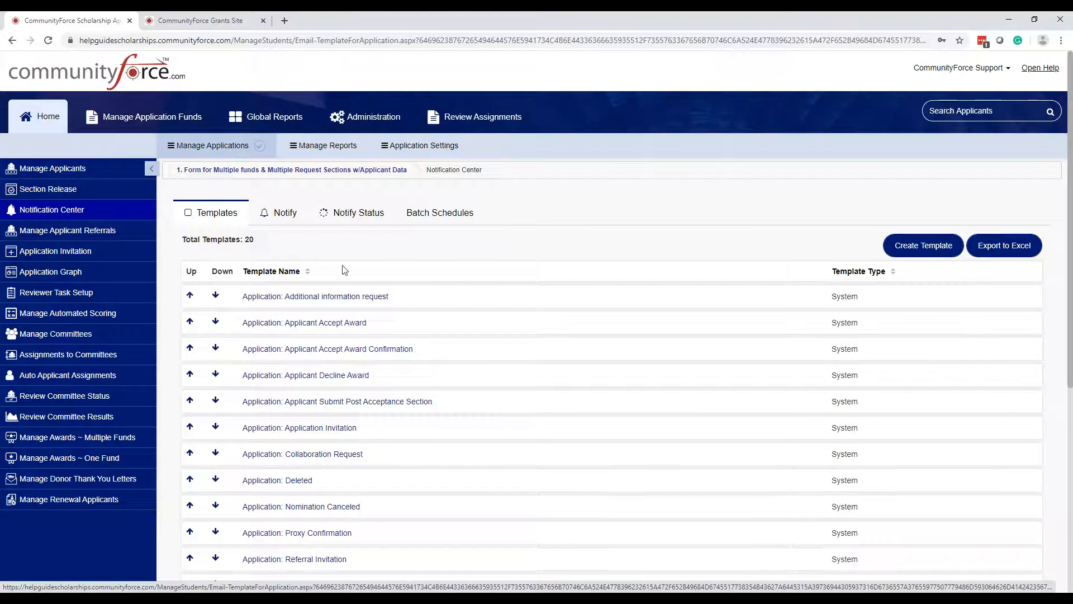
- Create a new template with type Custom and click into its empty Template Content editor
scroll(296, 267, down, 6)
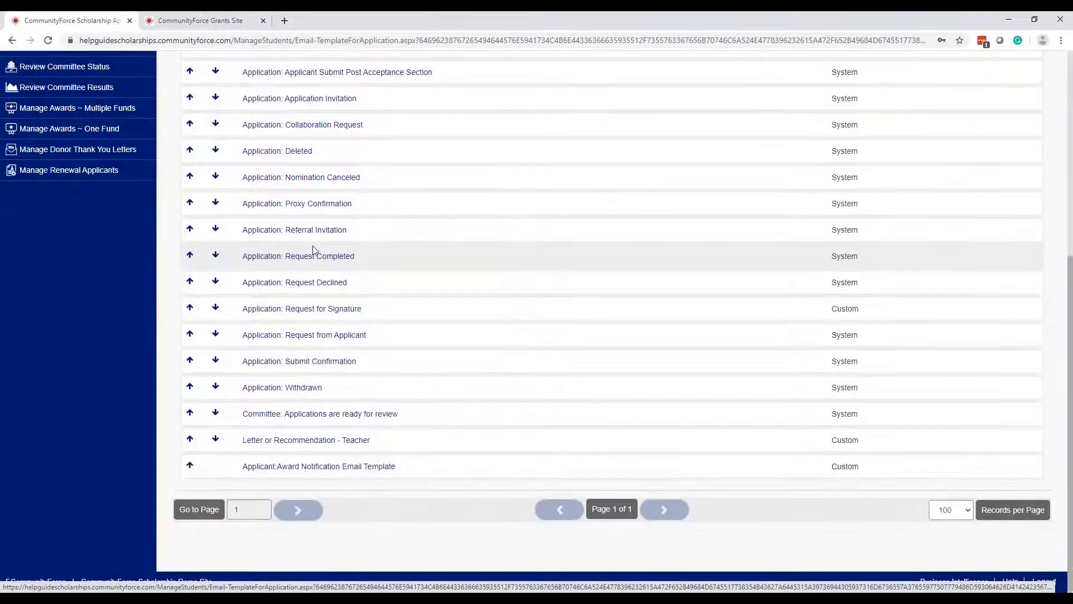
scroll(313, 250, up, 4)
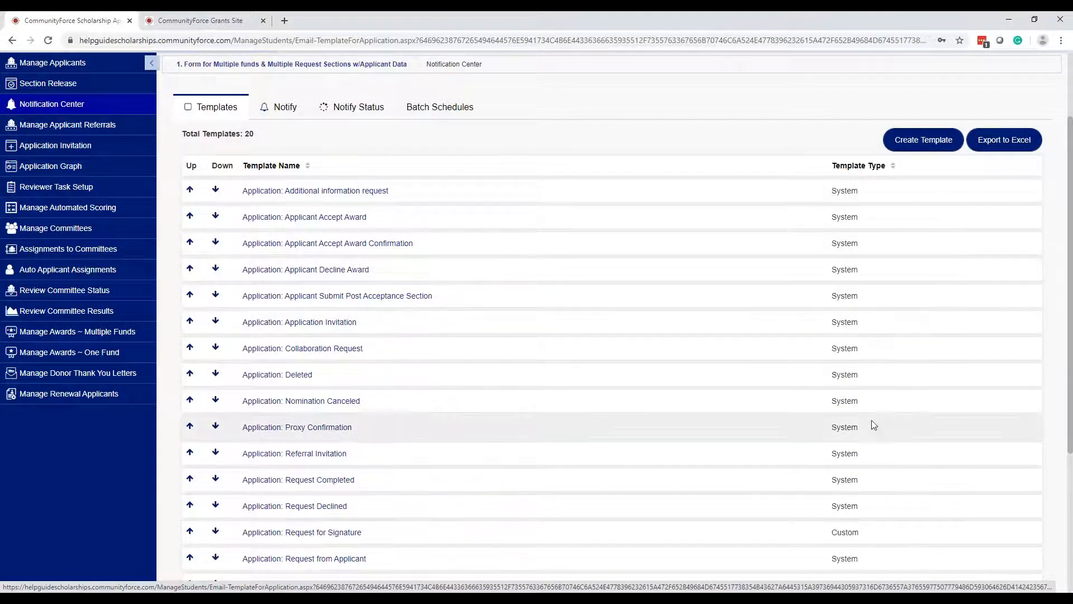
scroll(883, 447, down, 1)
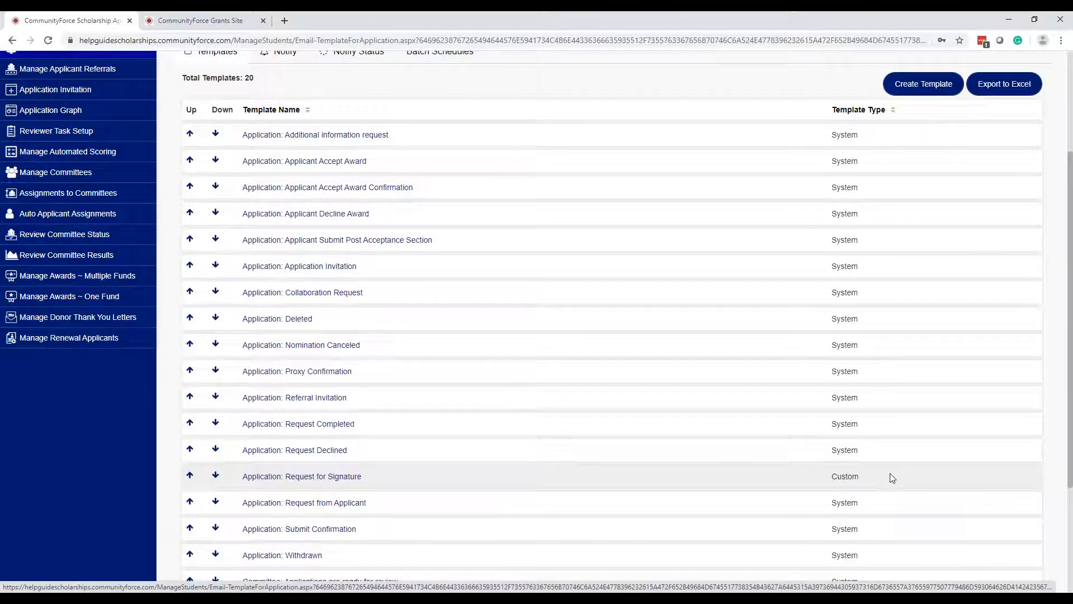
scroll(886, 470, down, 1)
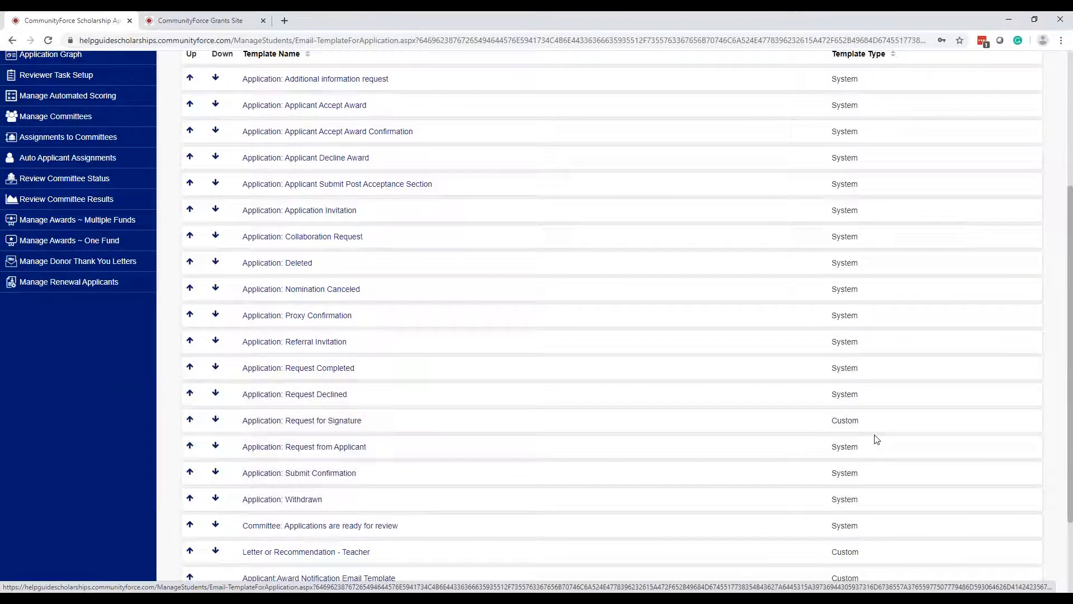
scroll(876, 439, down, 1)
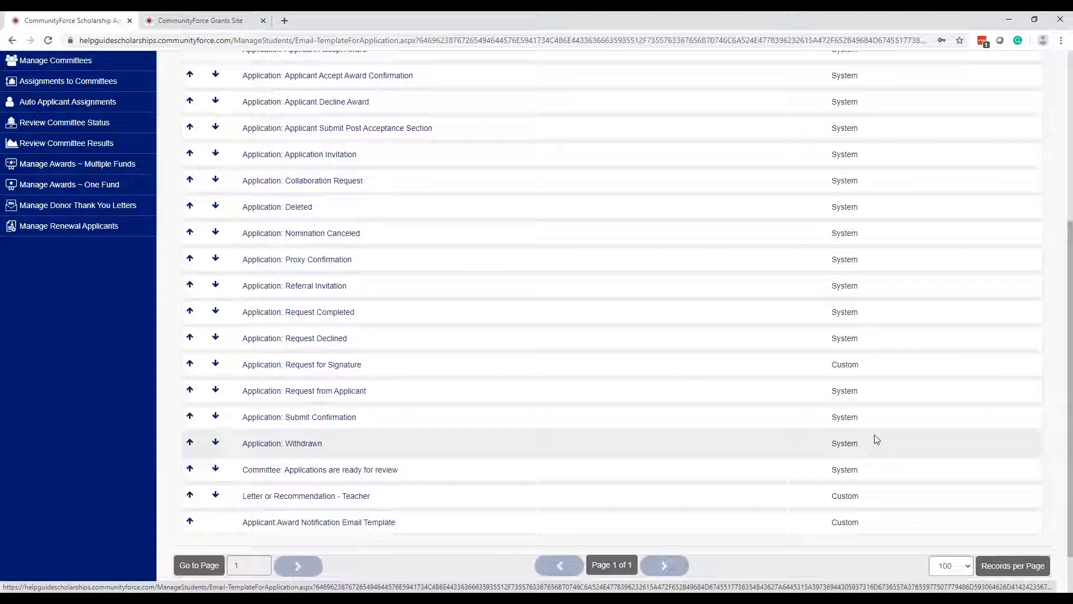
scroll(875, 436, up, 5)
click(915, 246)
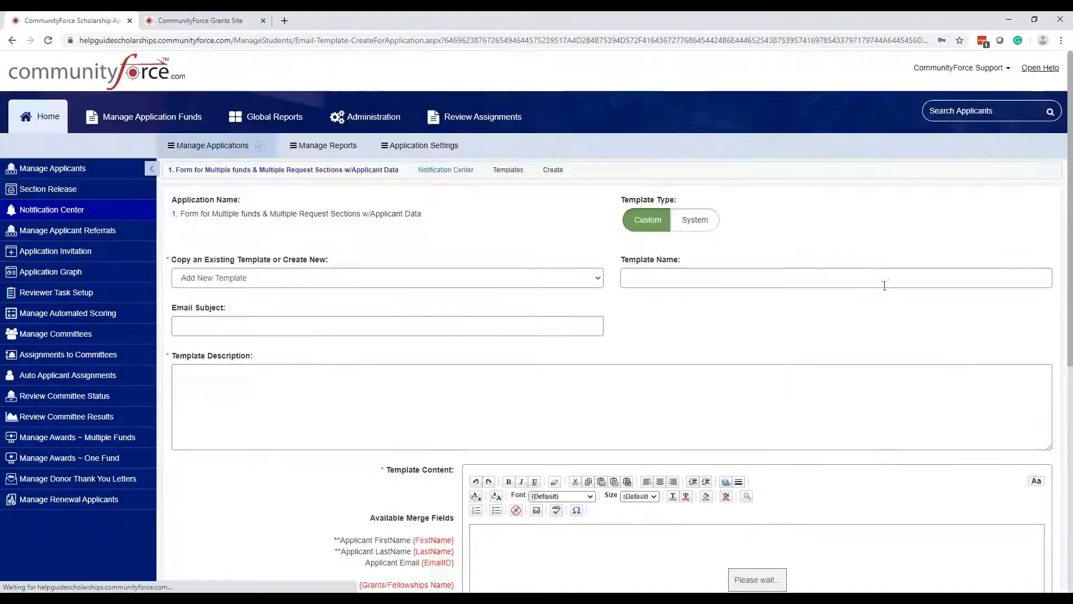
click(656, 222)
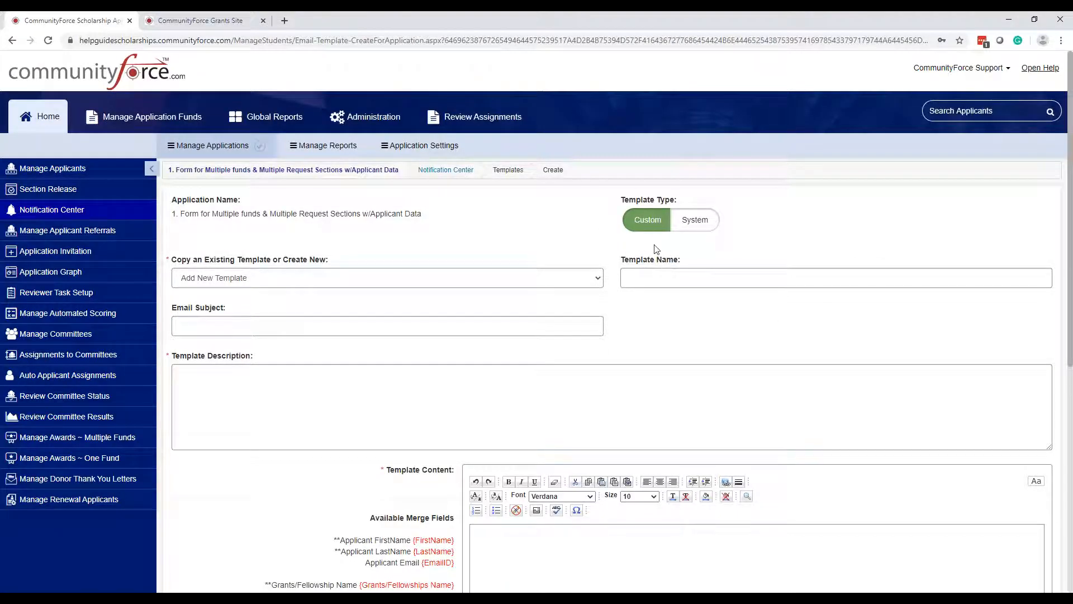
scroll(657, 250, down, 1)
scroll(657, 250, down, 2)
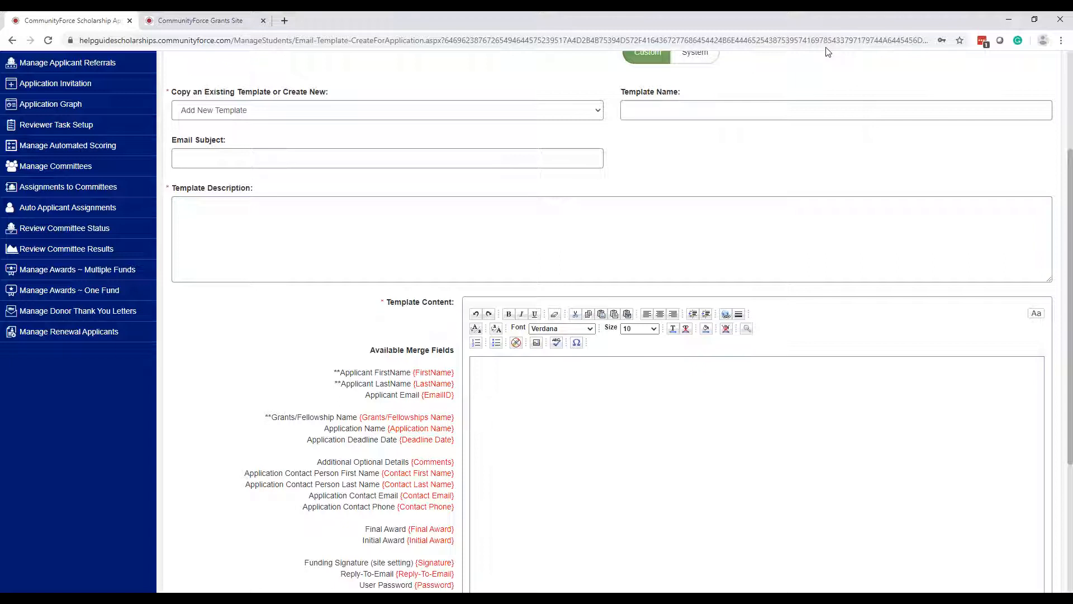
click(892, 420)
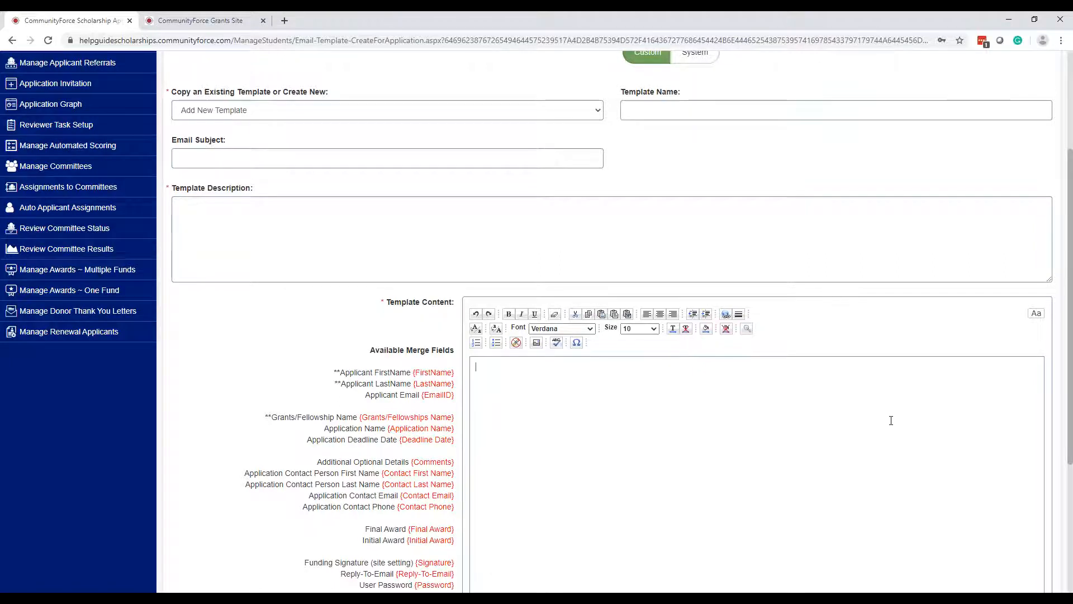
scroll(891, 419, up, 3)
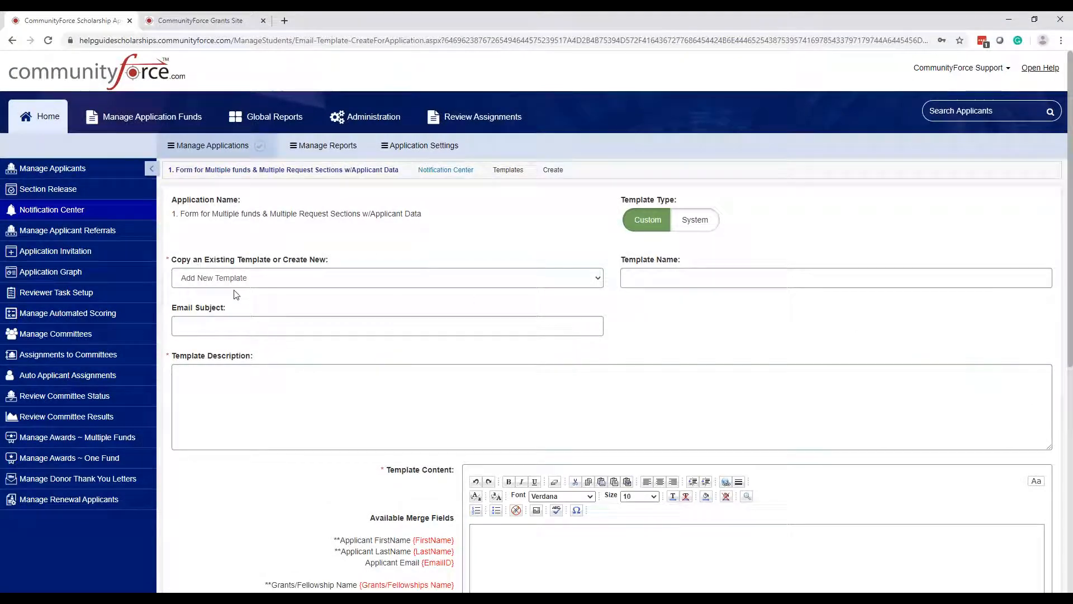
click(243, 279)
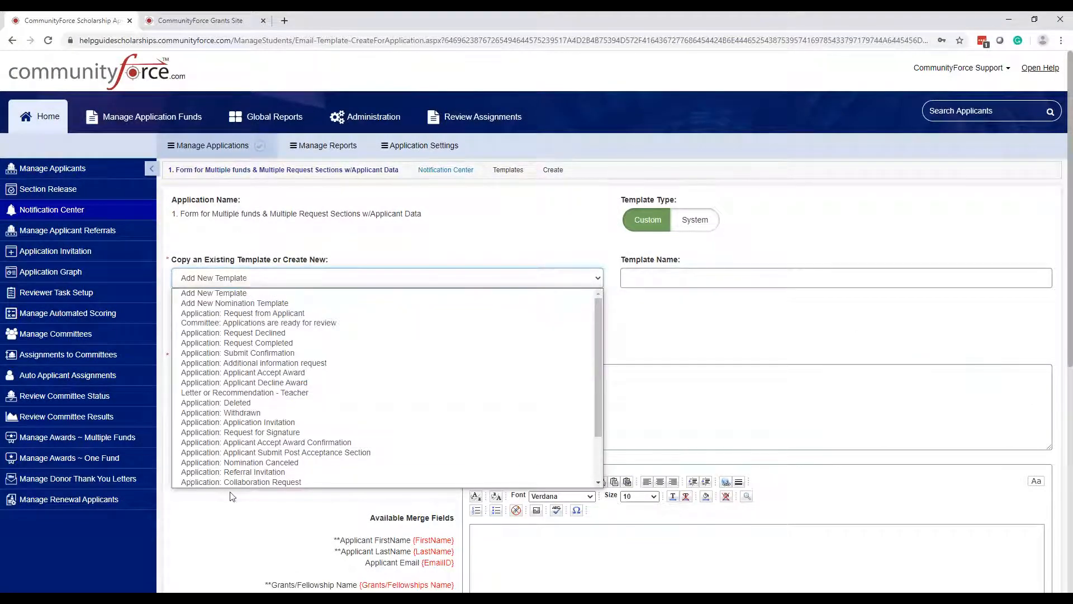
scroll(240, 469, down, 1)
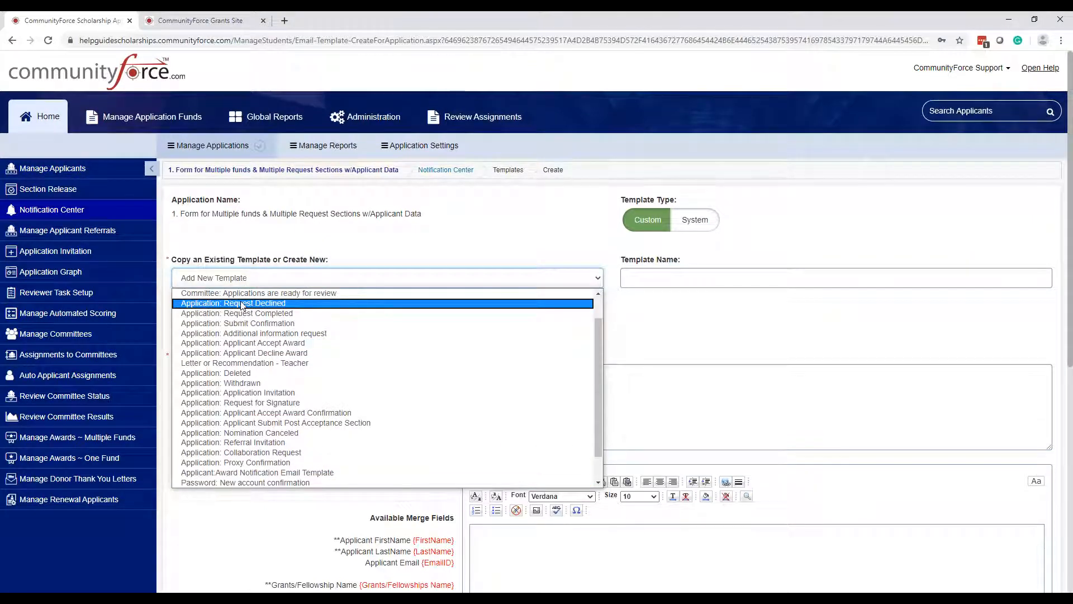
key(ctrl)
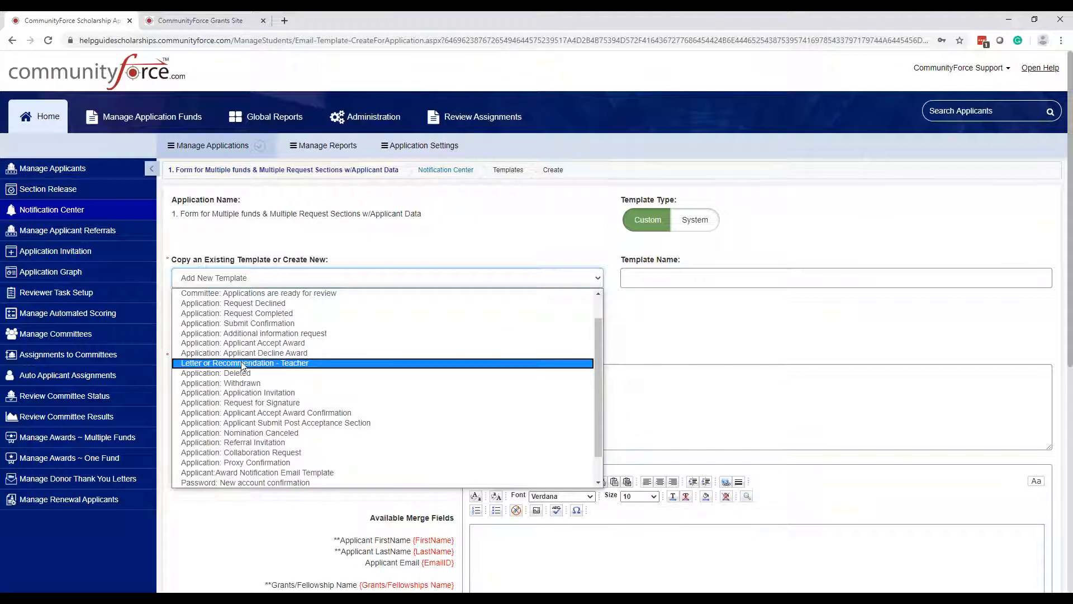
click(288, 276)
click(297, 283)
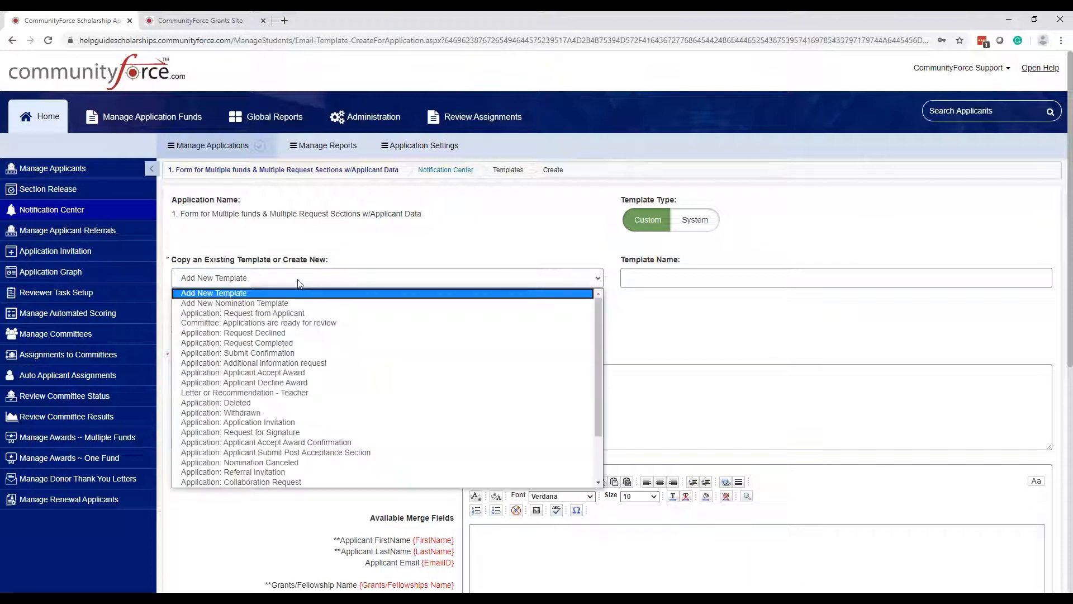
click(256, 304)
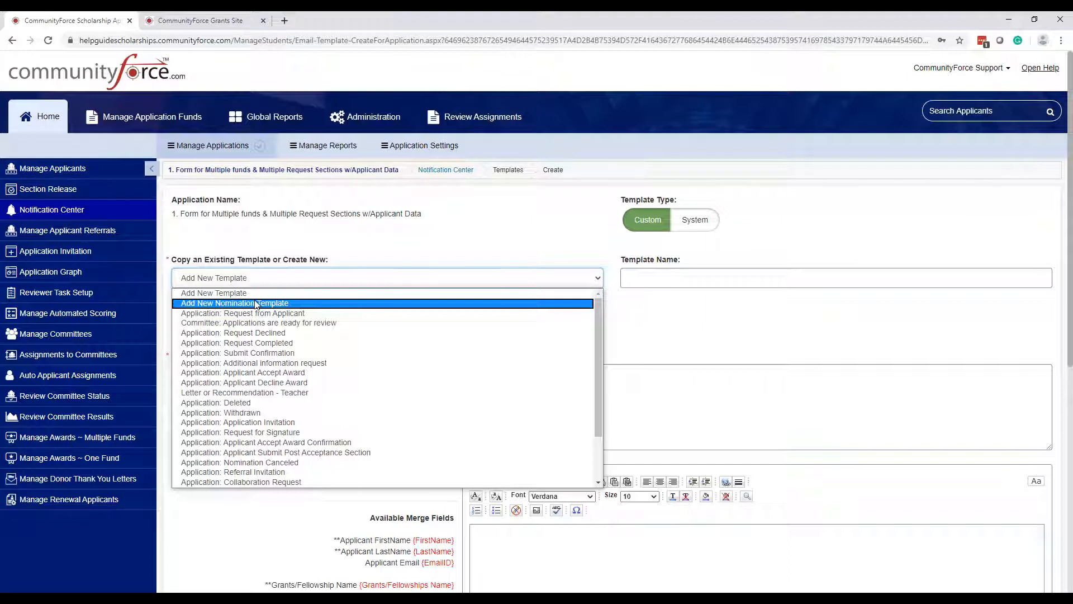
click(256, 303)
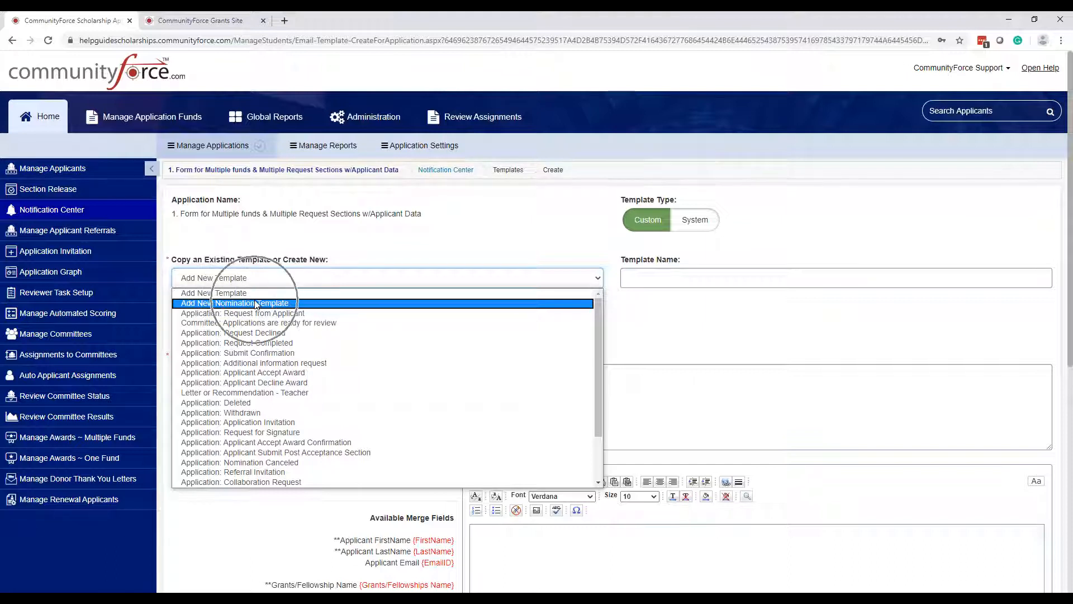
- Copy from 'Letter or Recommendation - Teacher' and select the whole recommendation letter text
click(259, 393)
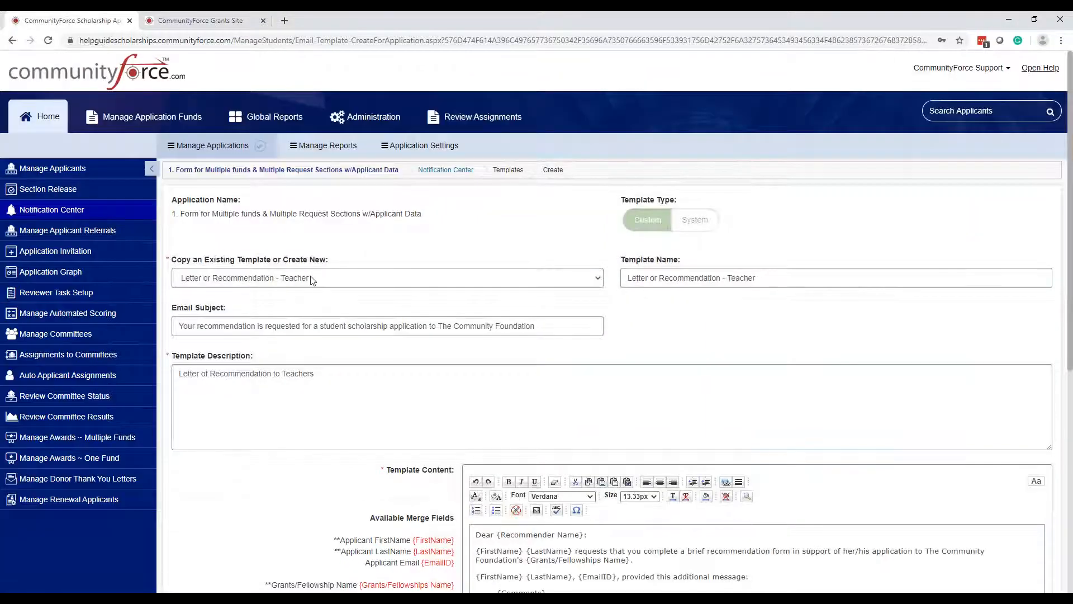
scroll(312, 280, down, 5)
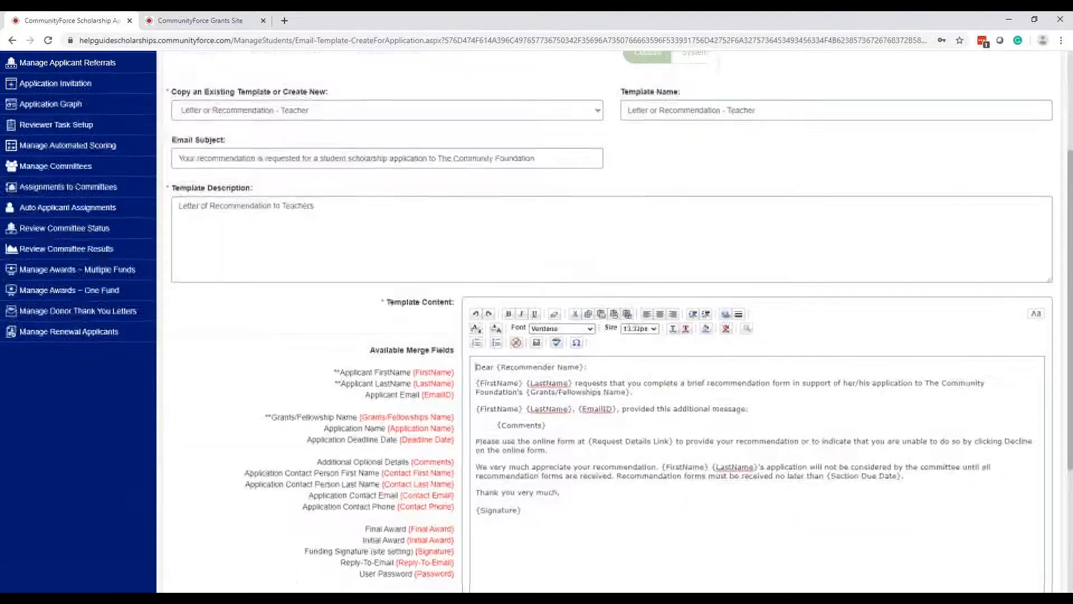
drag(544, 408, 468, 247)
key(ctrl+c)
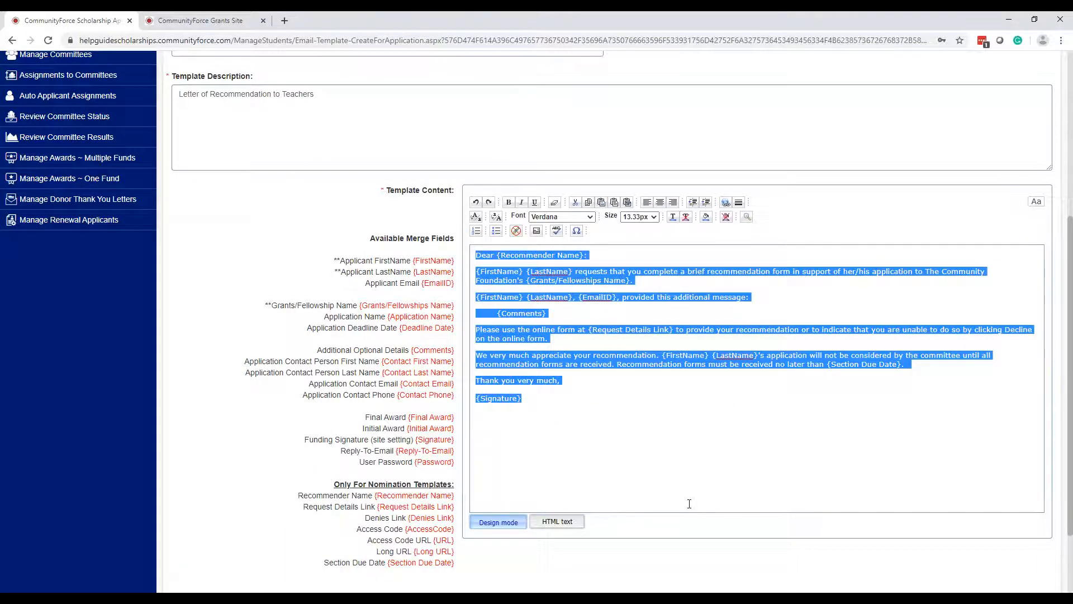
scroll(689, 504, up, 5)
- Switch the copy choice to 'Add New Nomination Template' and paste the recommendation letter into the content
click(290, 278)
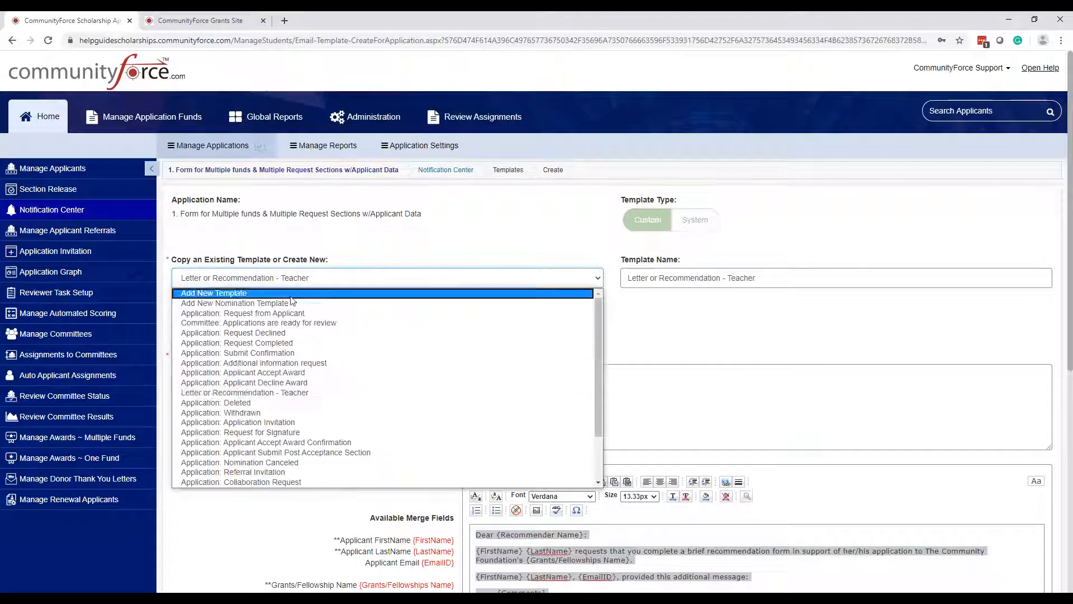
click(291, 302)
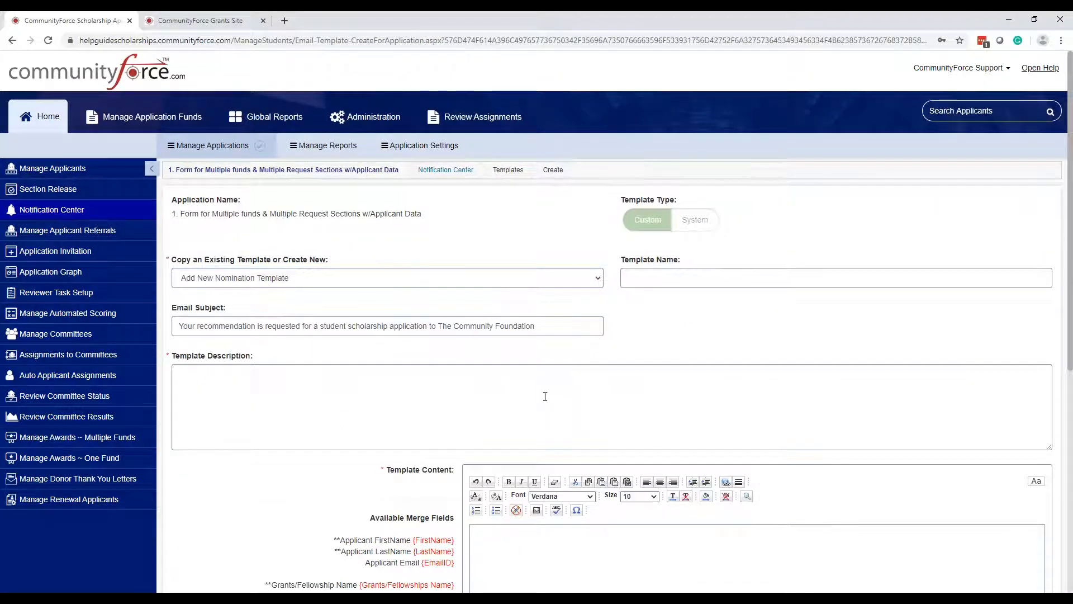
scroll(541, 394, down, 3)
click(581, 380)
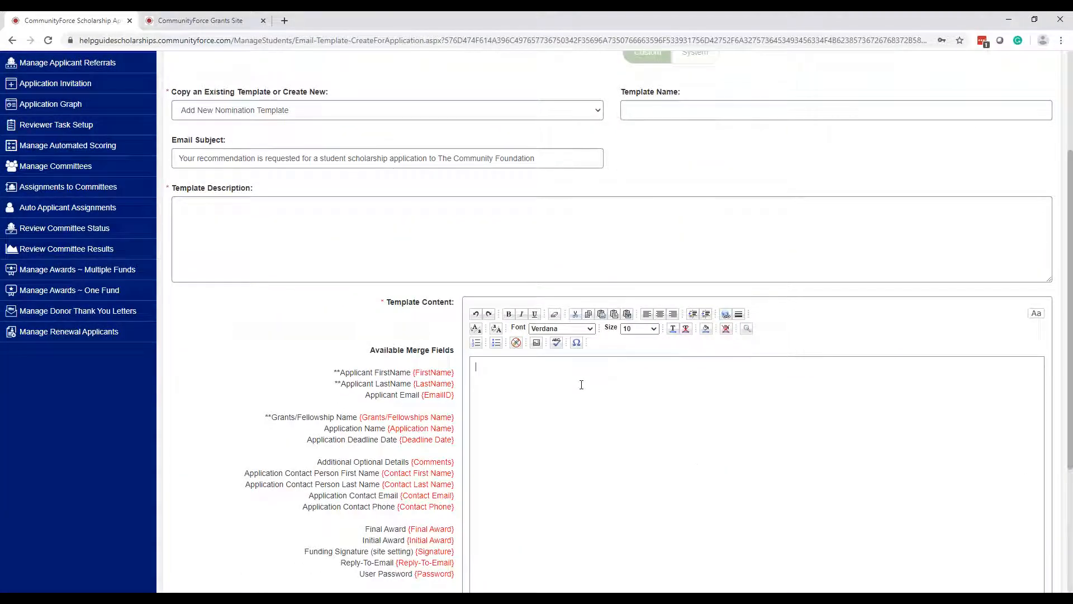
key(ctrl+v)
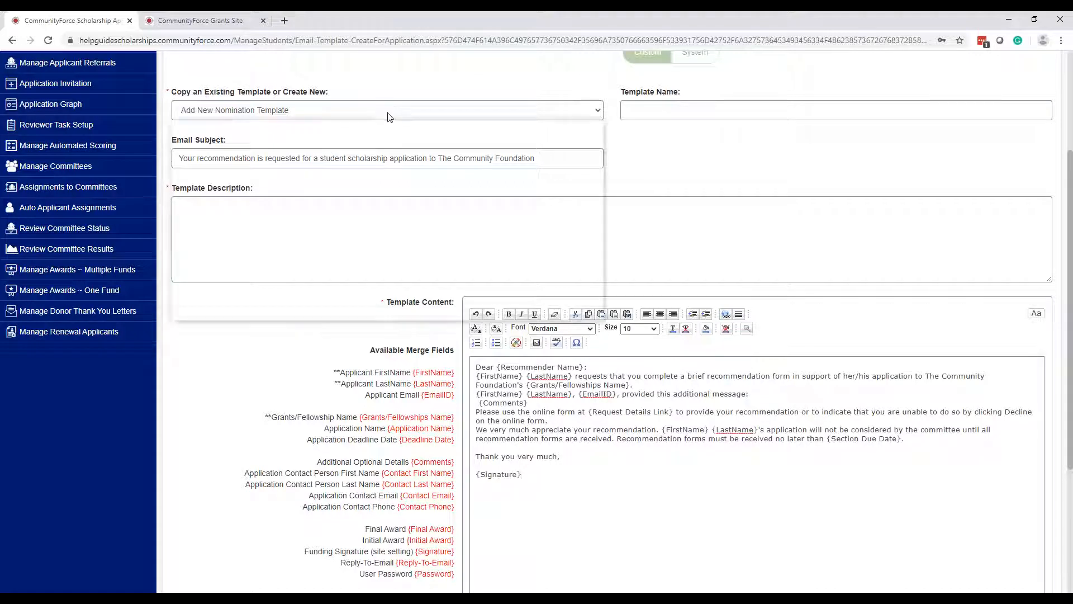
- Leave the copy list unchanged, then select and delete the pasted letter text
click(388, 110)
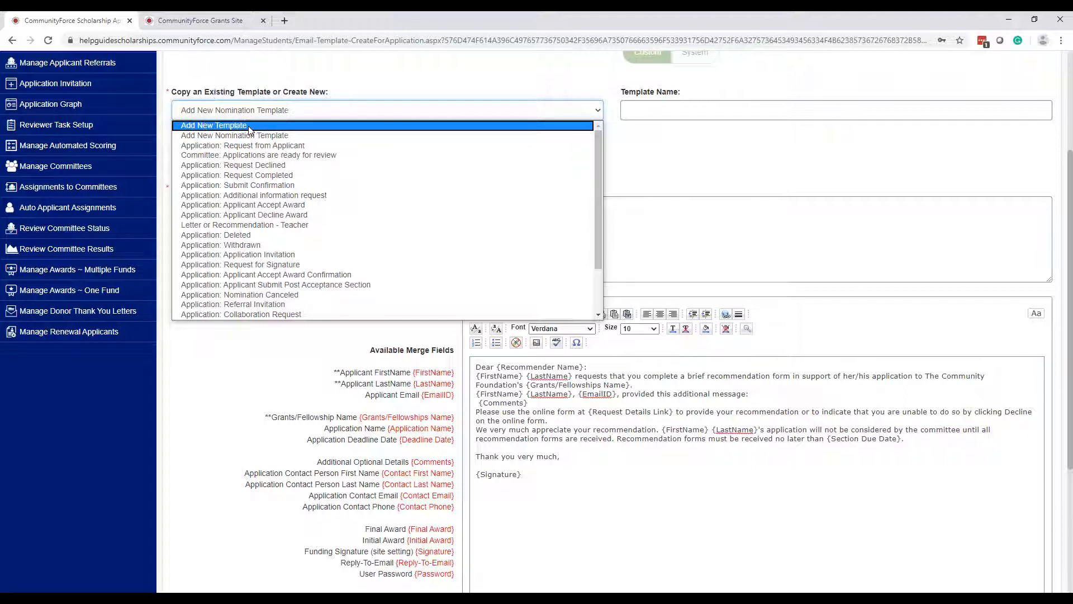
click(692, 154)
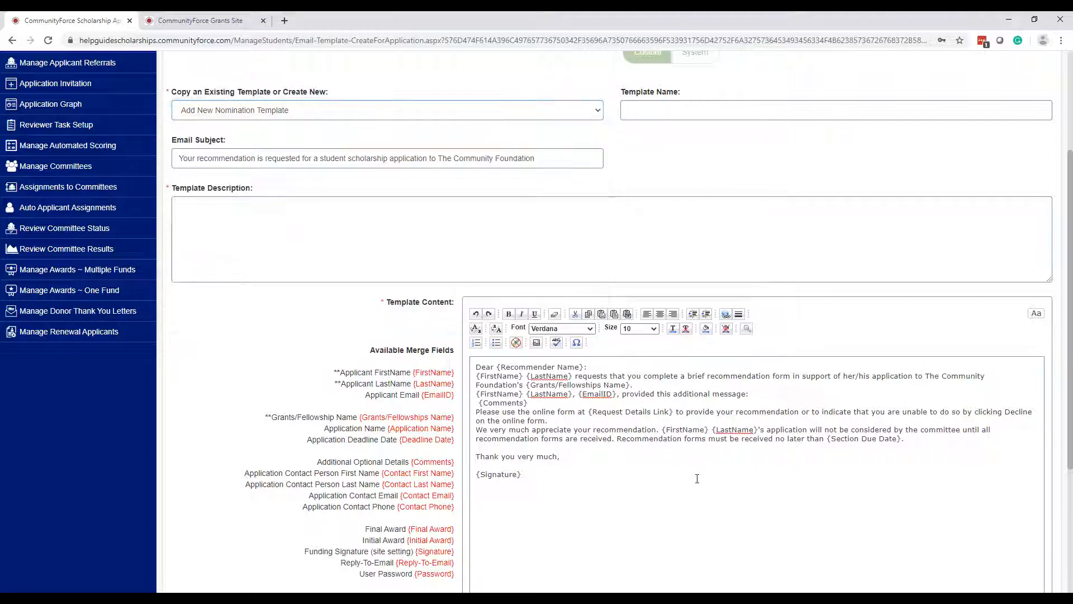
drag(549, 484, 463, 366)
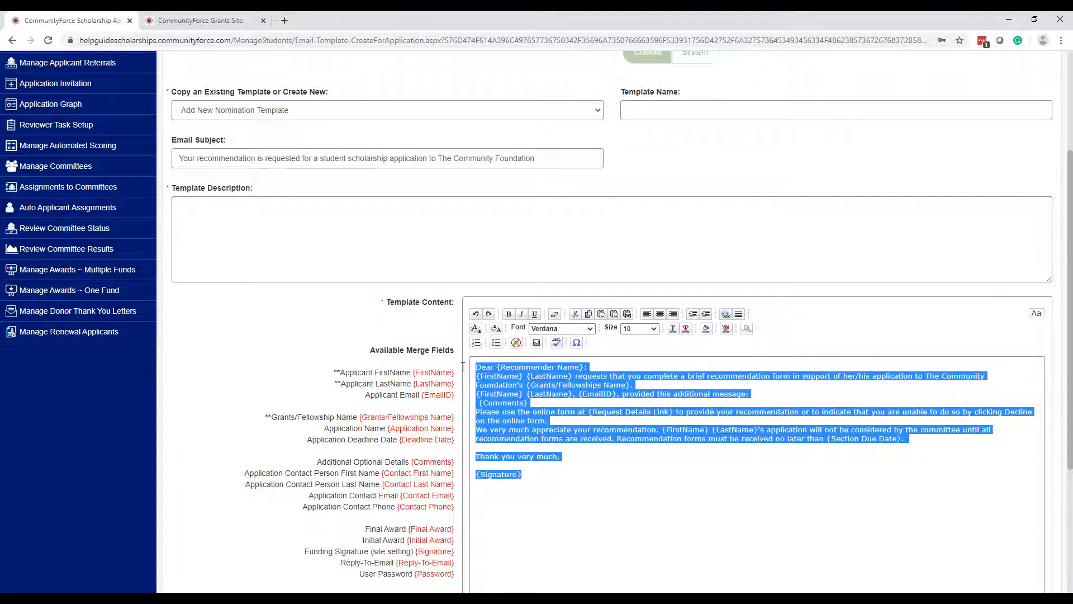
key(Delete)
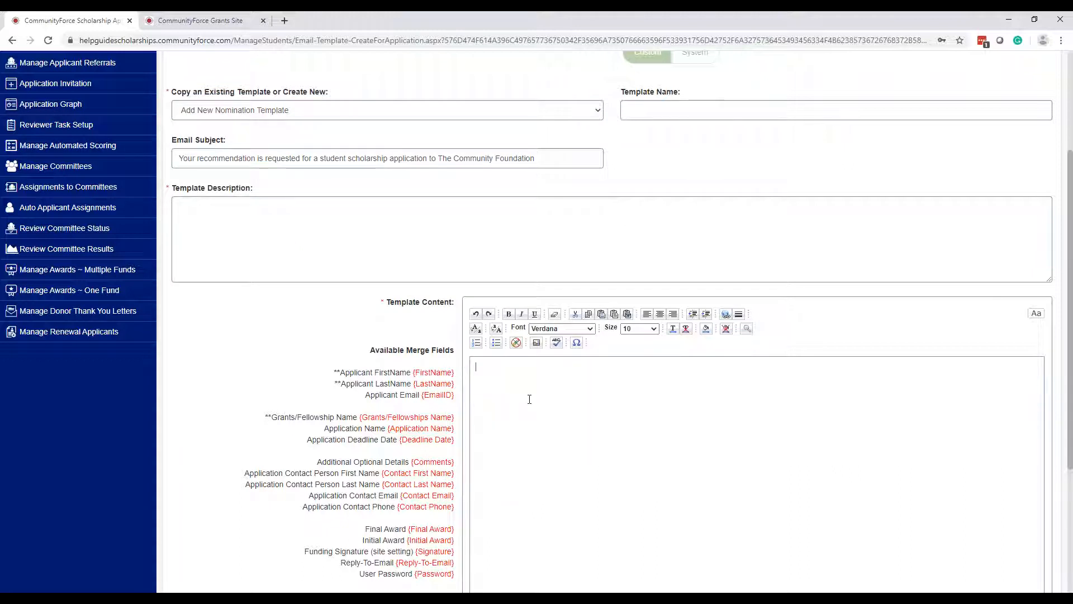
click(316, 114)
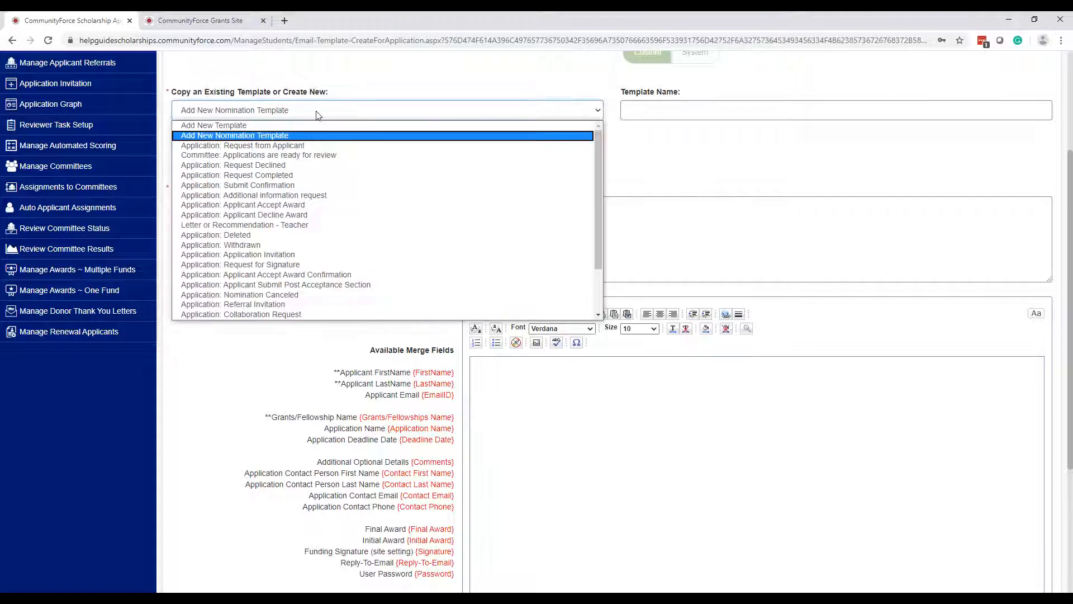
click(312, 136)
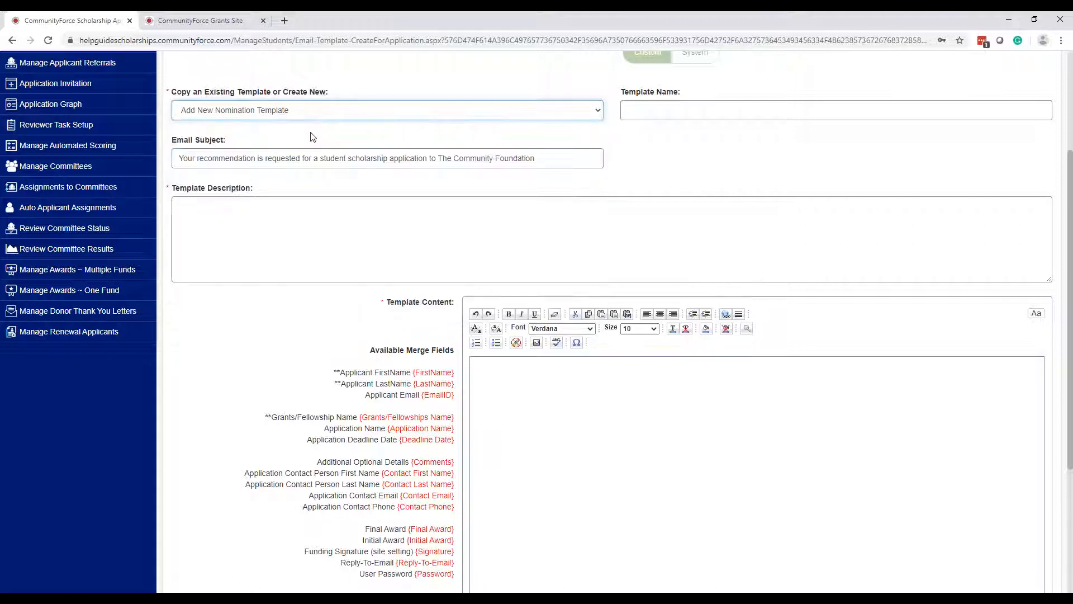
scroll(335, 280, down, 4)
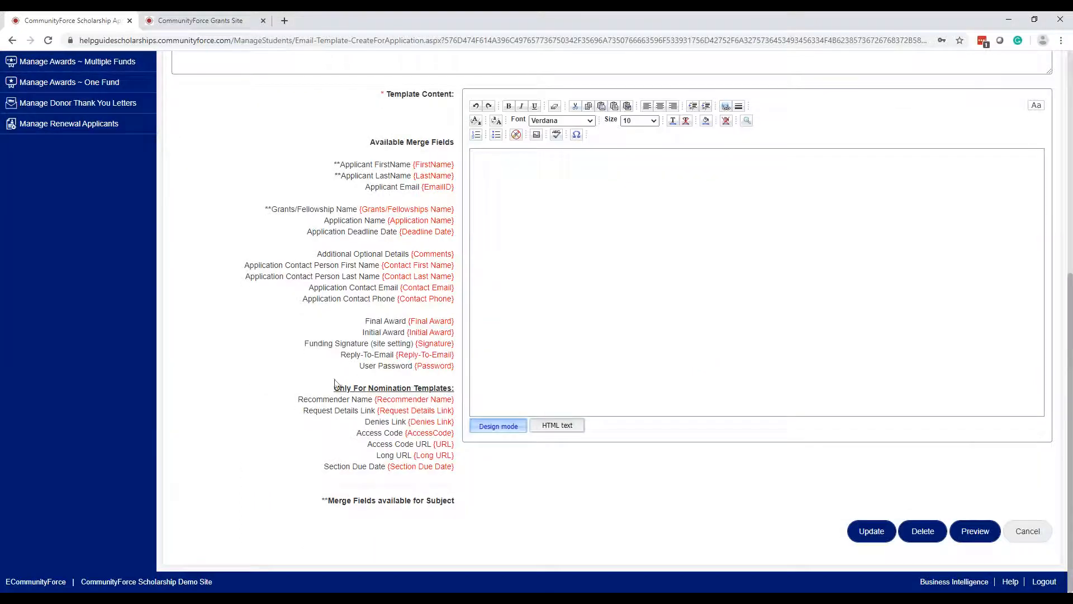
drag(334, 387, 453, 480)
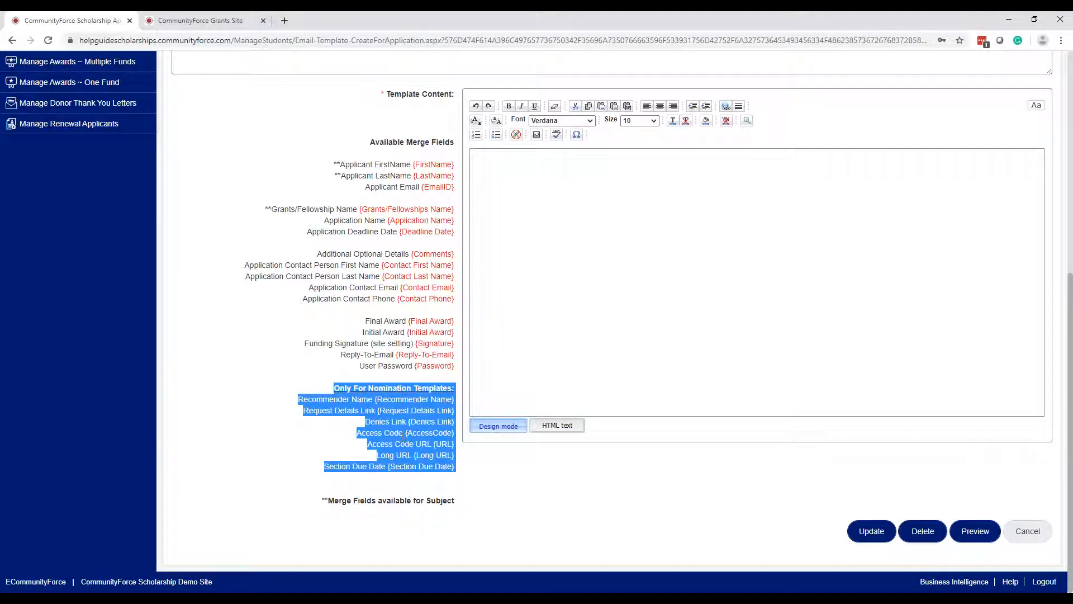
click(571, 350)
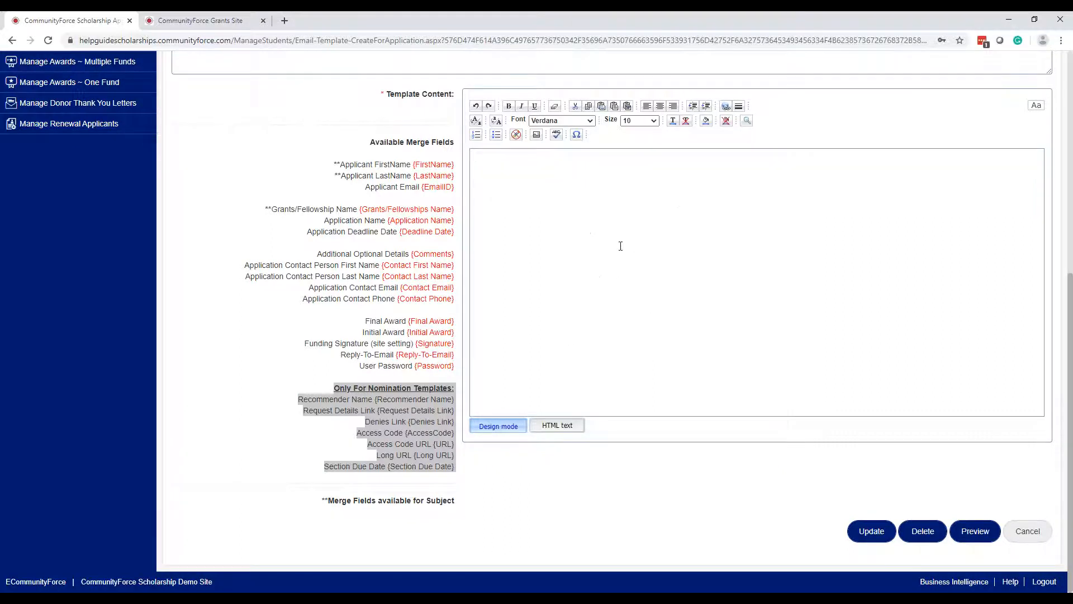
scroll(335, 249, up, 6)
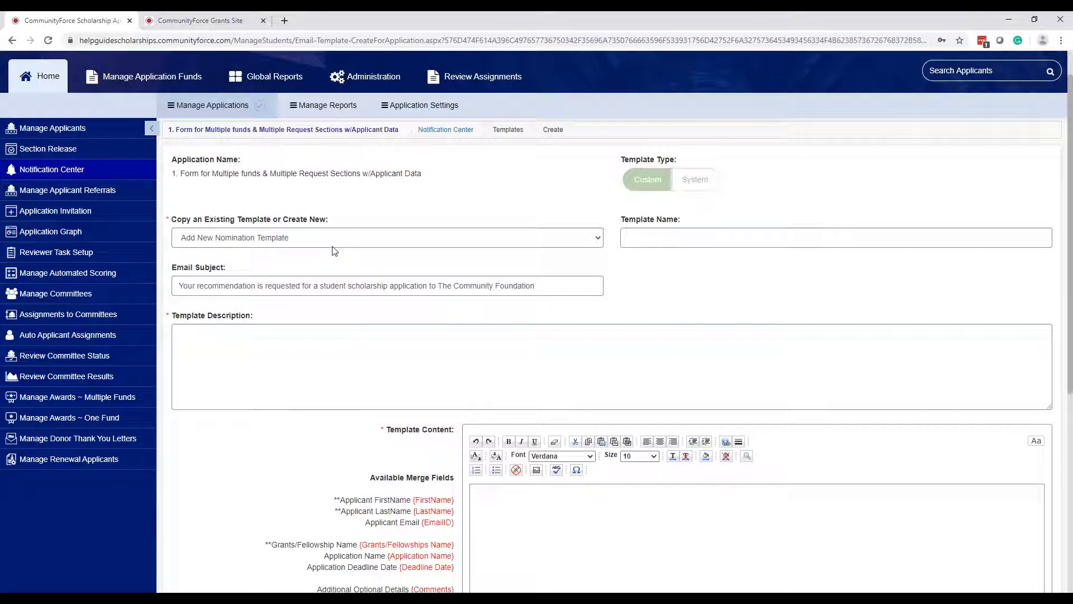
- Choose 'Add New Template' to reset the form to blank, then click into Template Name
click(333, 242)
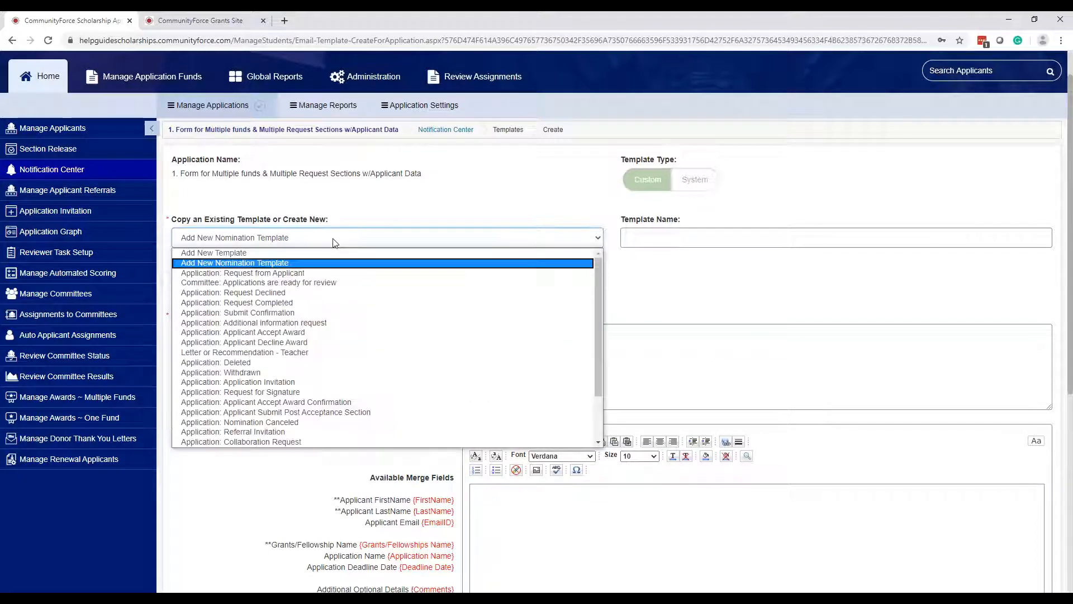
key(ctrl)
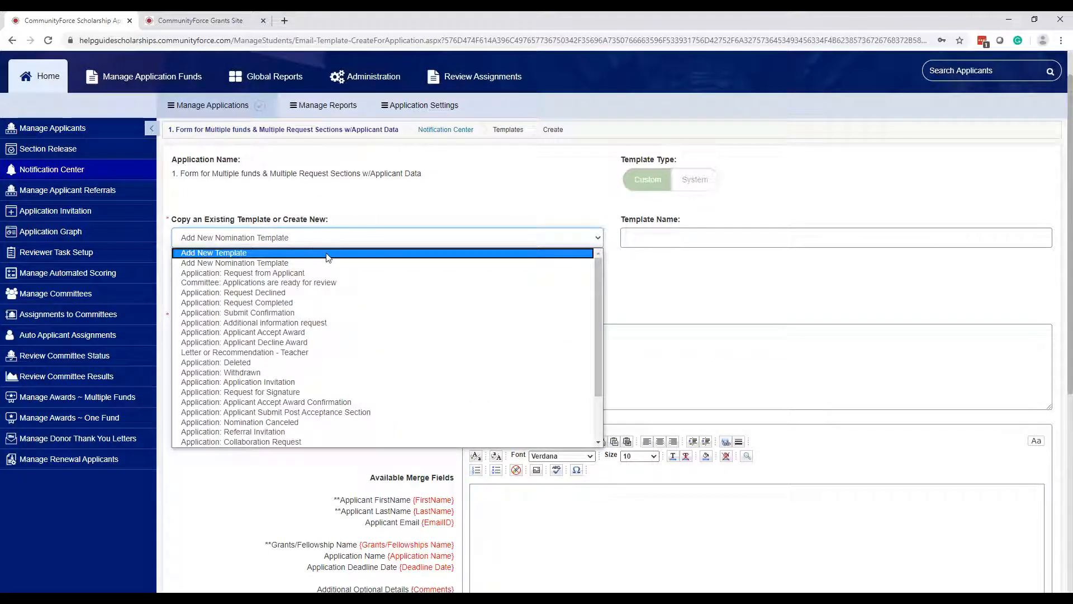
click(328, 254)
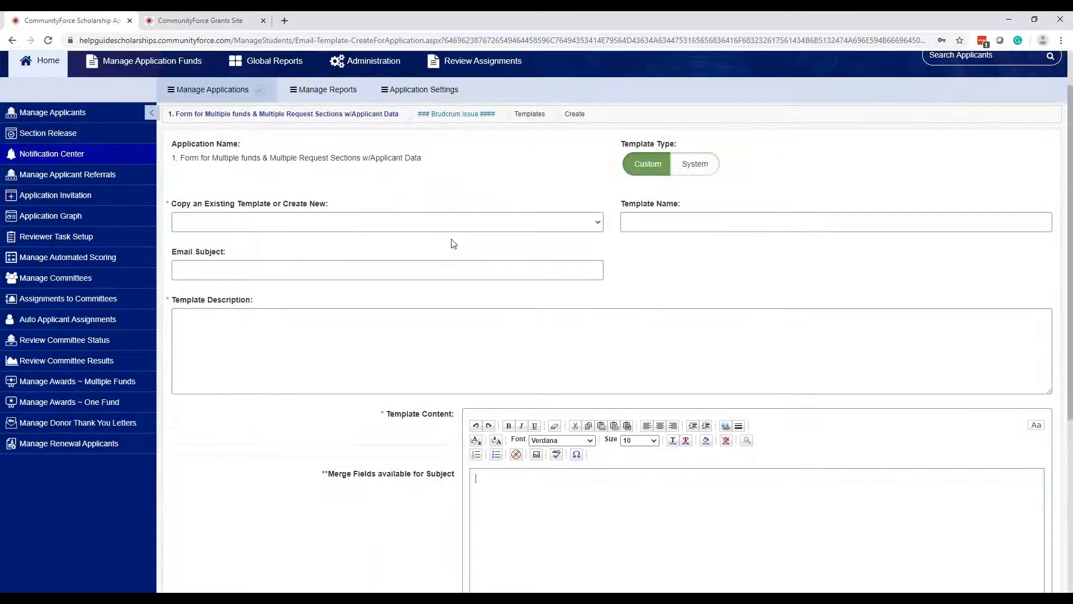
scroll(747, 155, down, 4)
scroll(733, 167, up, 4)
click(455, 223)
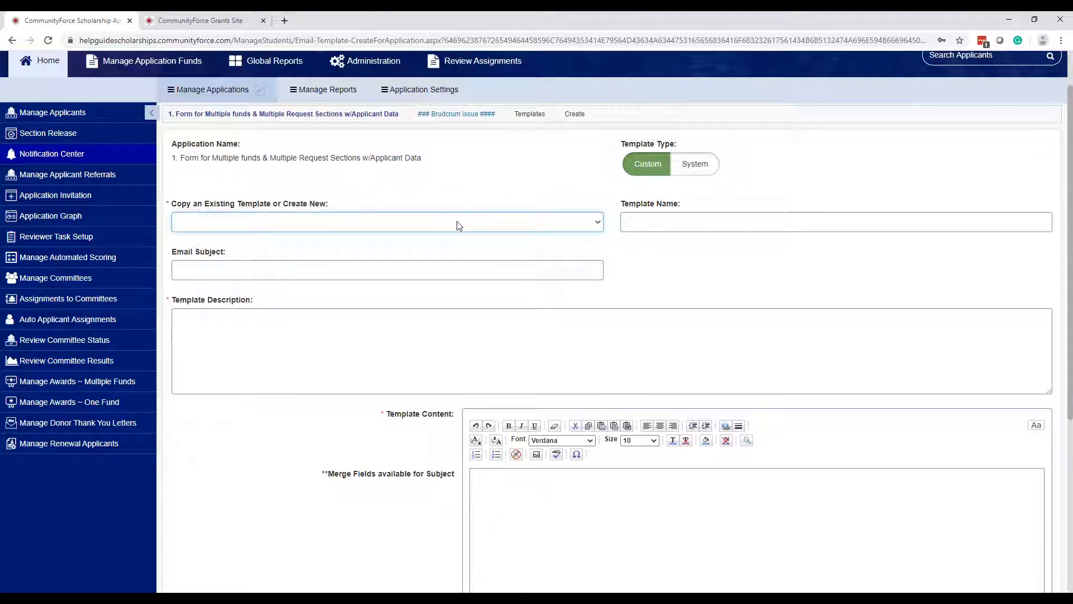
click(635, 220)
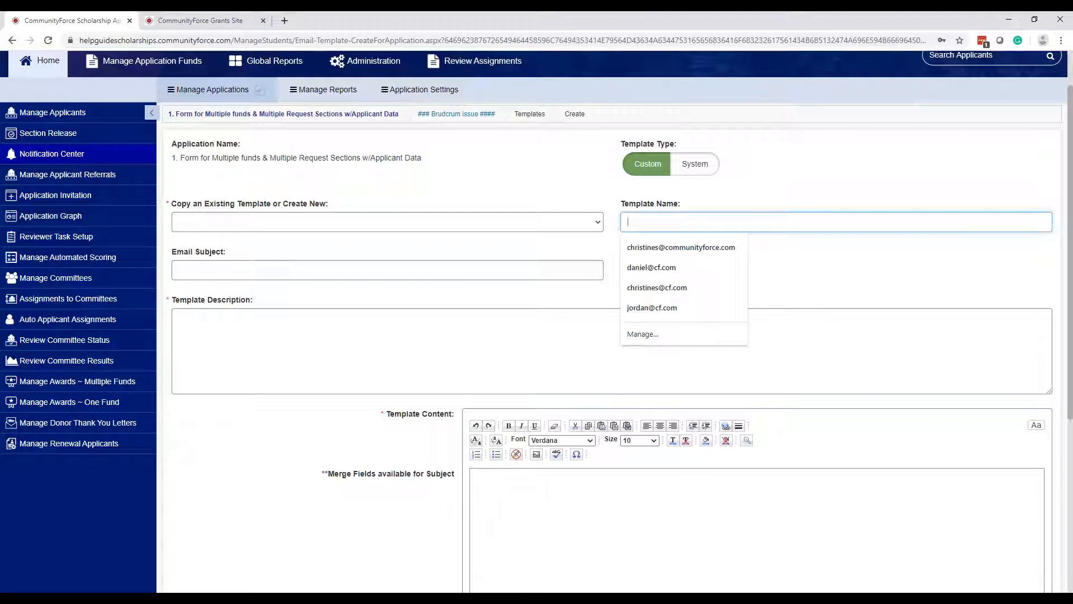
- Enter name 'Application: Notify Deadline Pending', subject 'RE: Application Deadline Approaching', and the deadline-reminder description
text(Application: Notify)
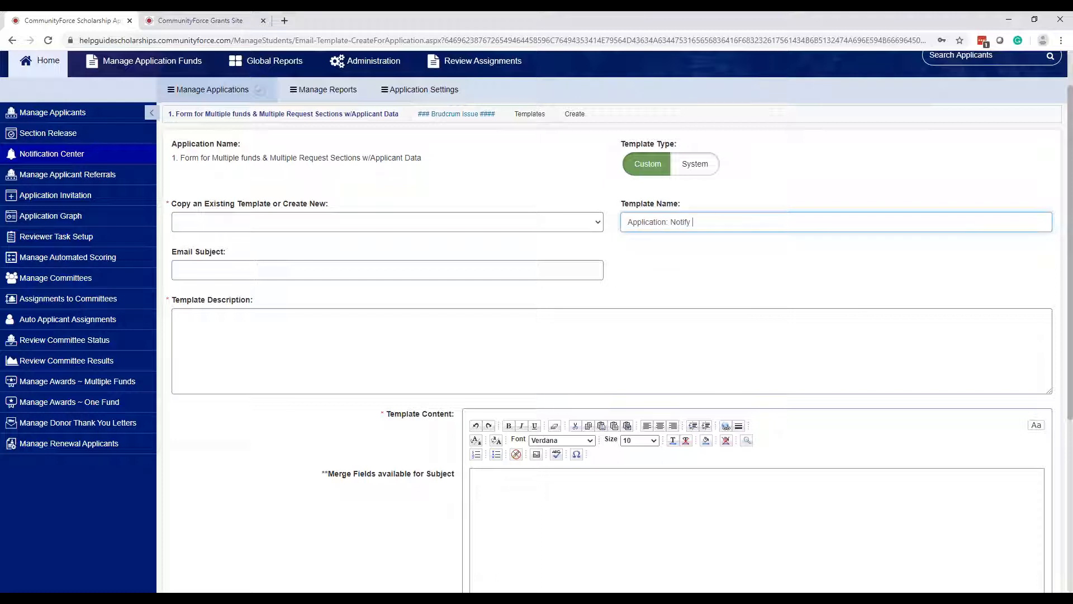
text( Deadline Pending)
click(596, 271)
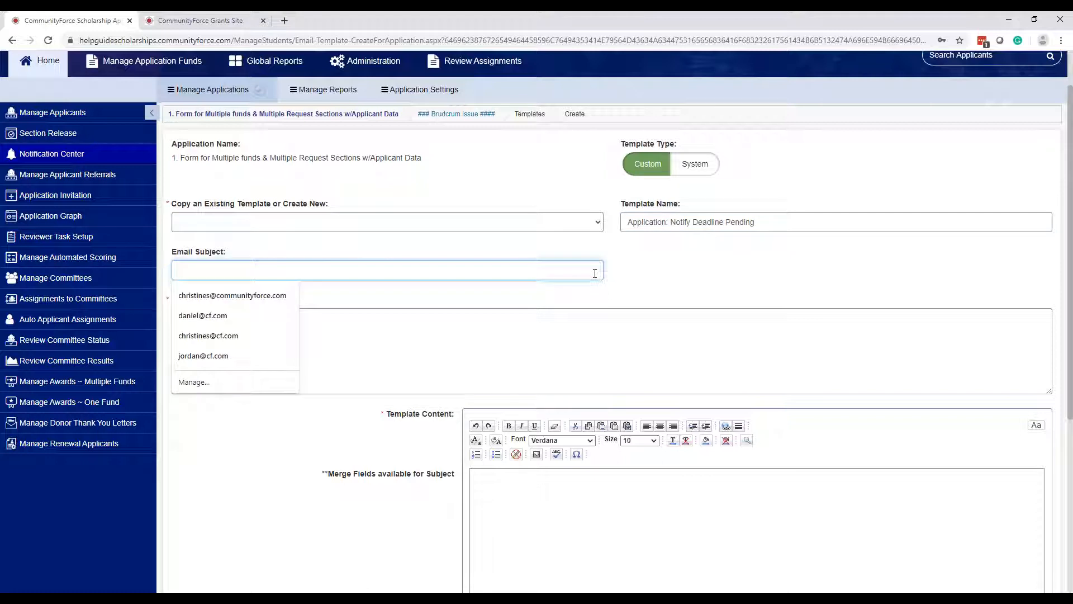
text(RE: )
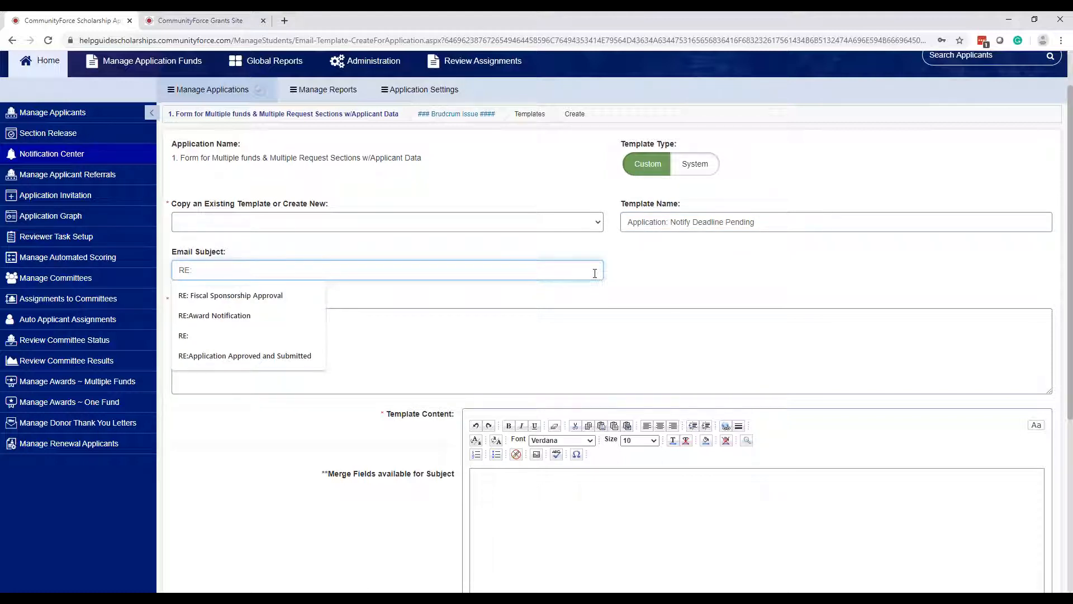
text(Ap)
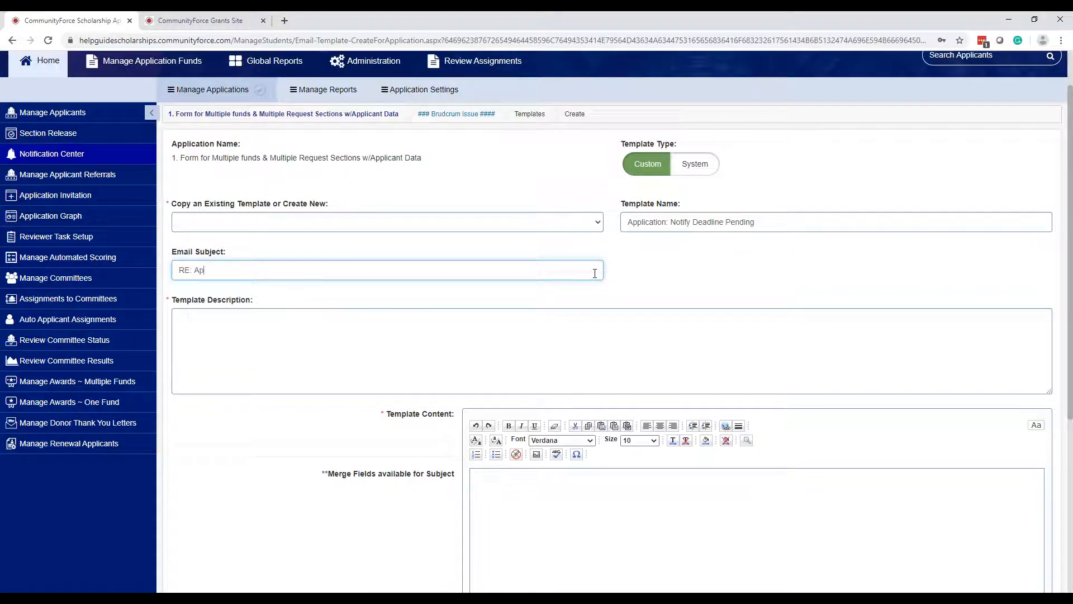
text(plication Deadline Approaching)
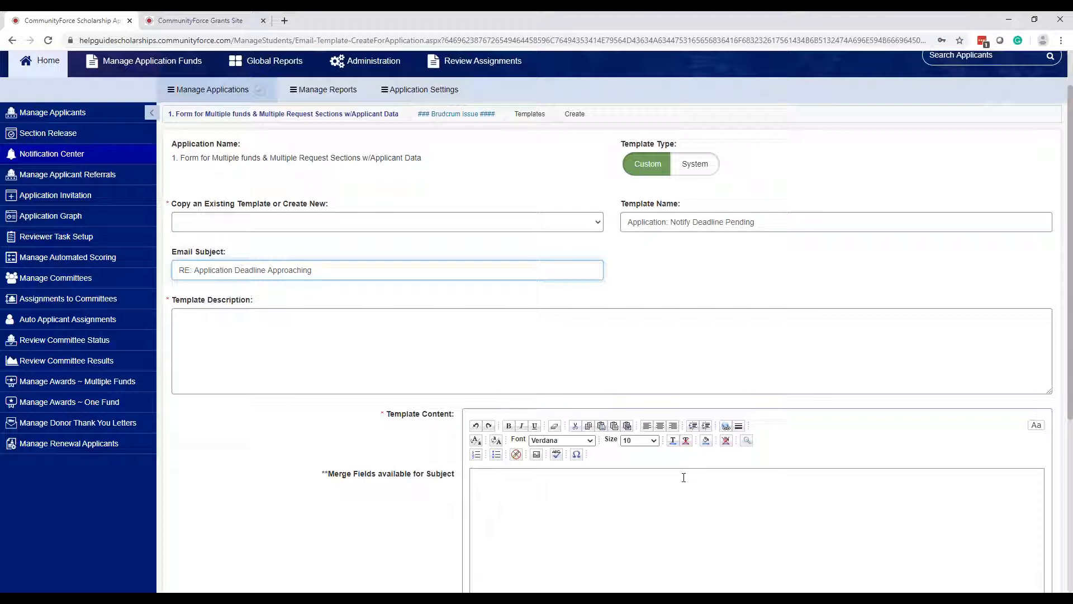
click(642, 368)
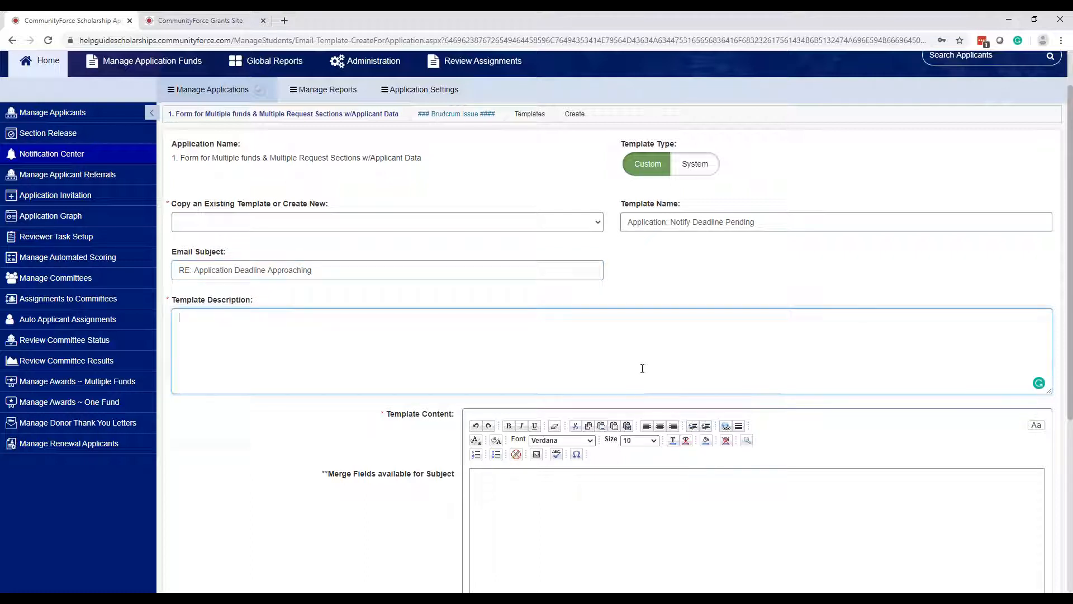
text(Send when deadline a)
text(pproaching and )
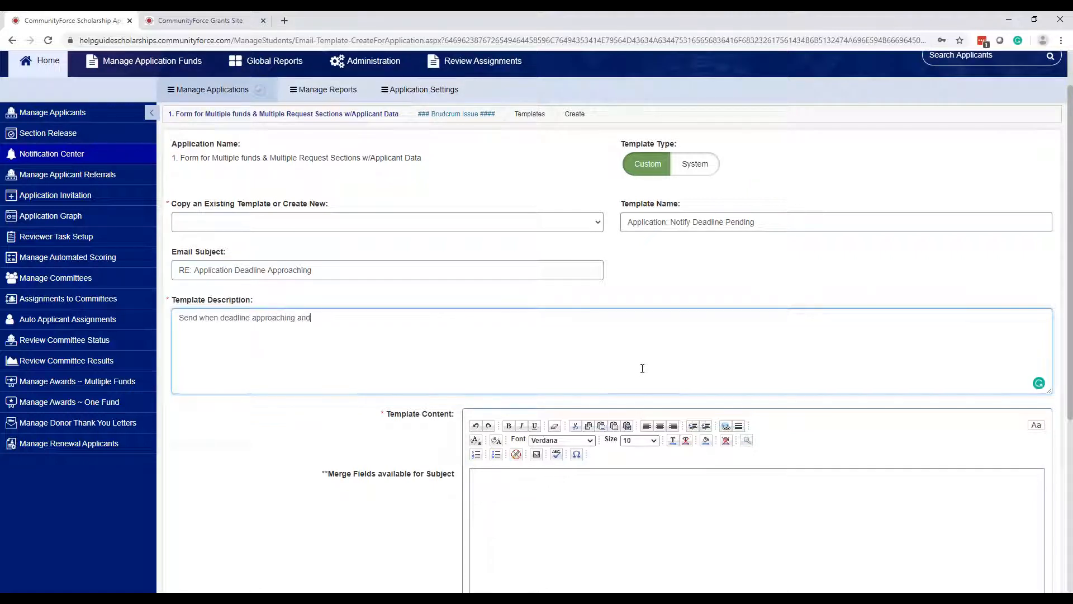
text(applicants have not yet submitted)
- Re-select 'Add New Template' in the copy dropdown so the merge fields list appears
scroll(642, 369, down, 4)
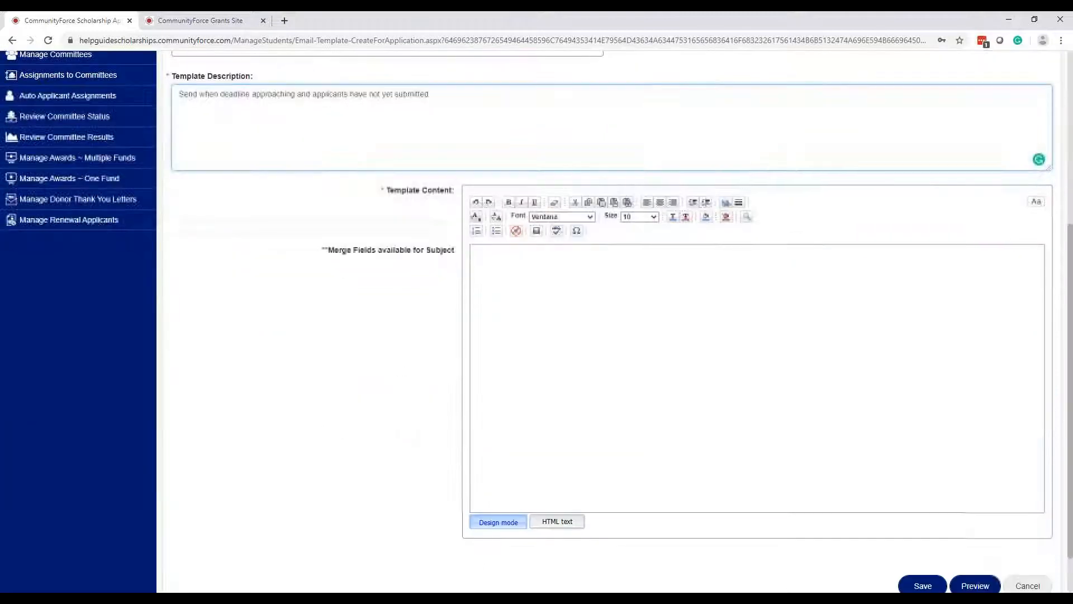
click(668, 327)
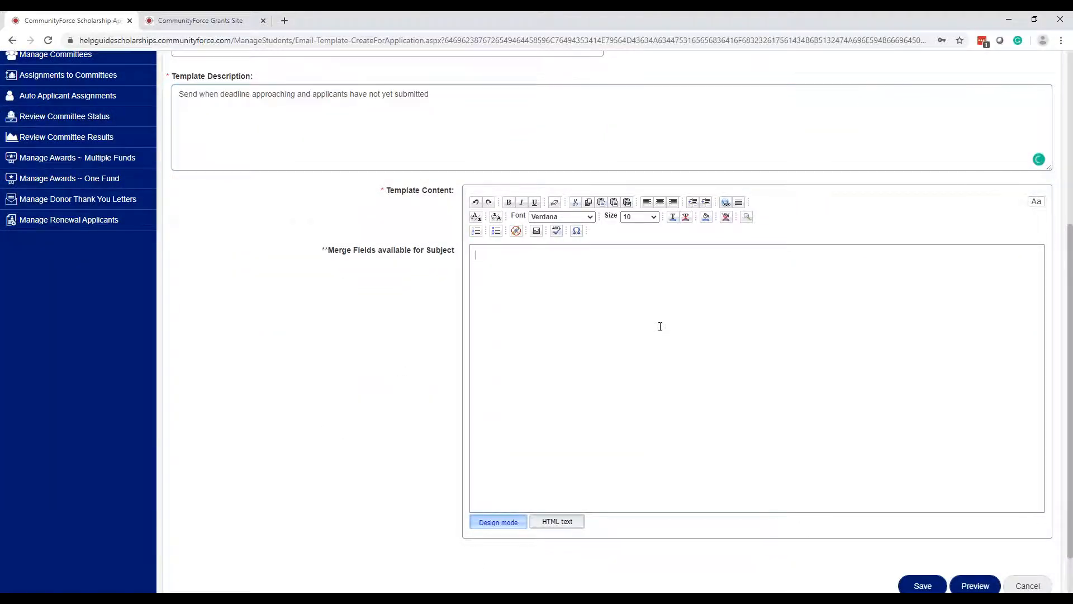
scroll(660, 327, down, 1)
scroll(659, 326, up, 1)
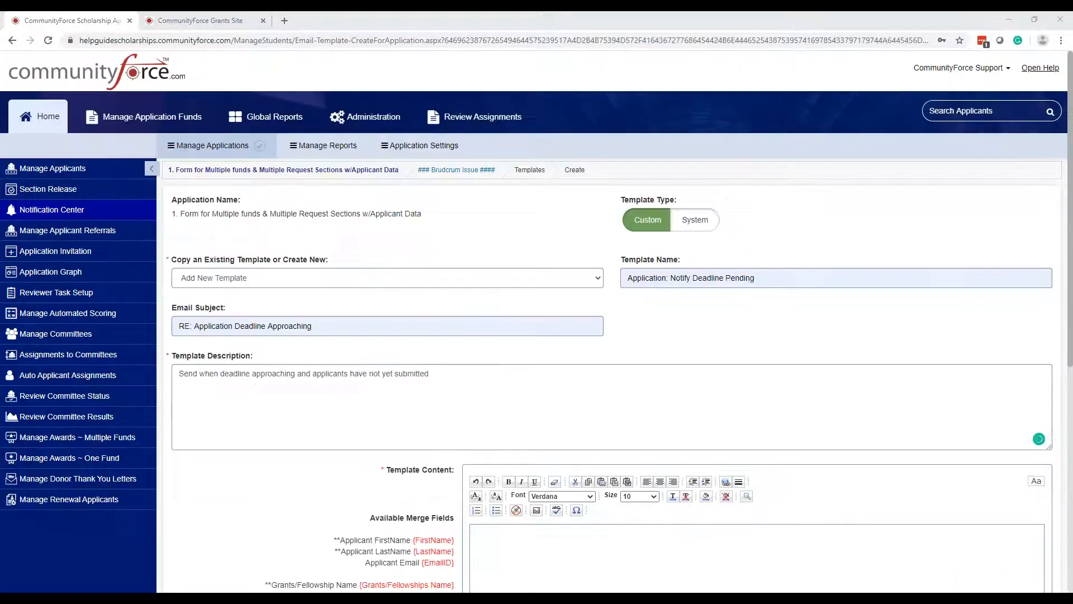
click(320, 285)
scroll(336, 287, down, 2)
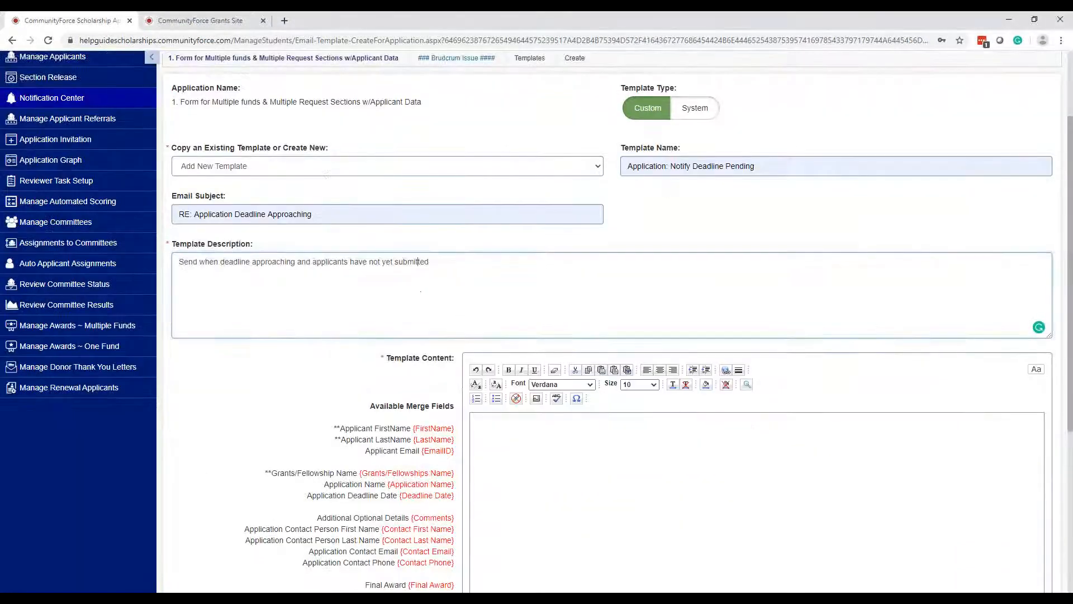
scroll(603, 425, down, 2)
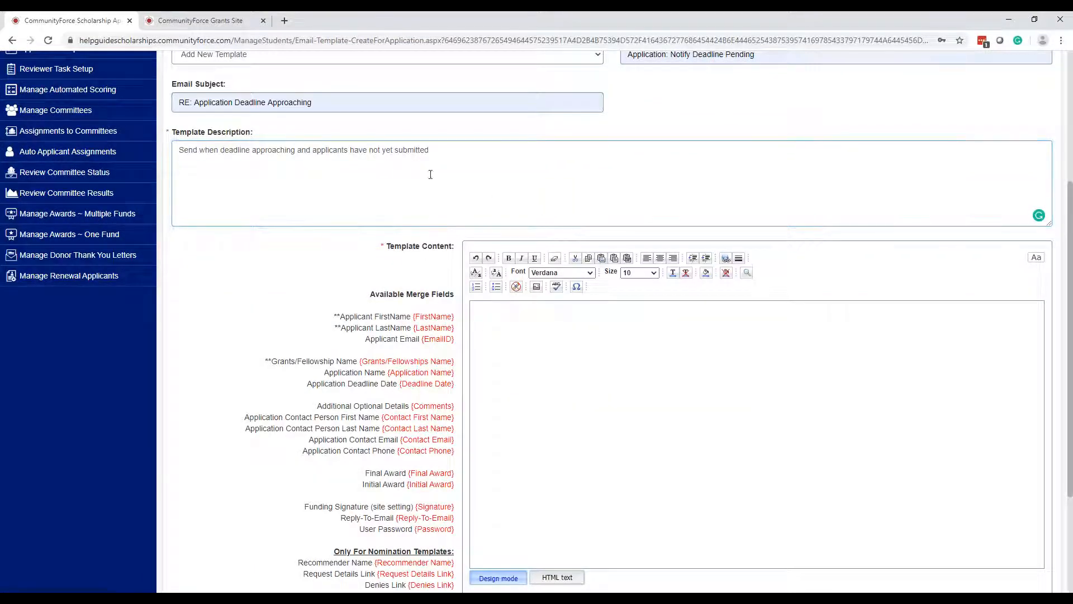
scroll(679, 512, up, 4)
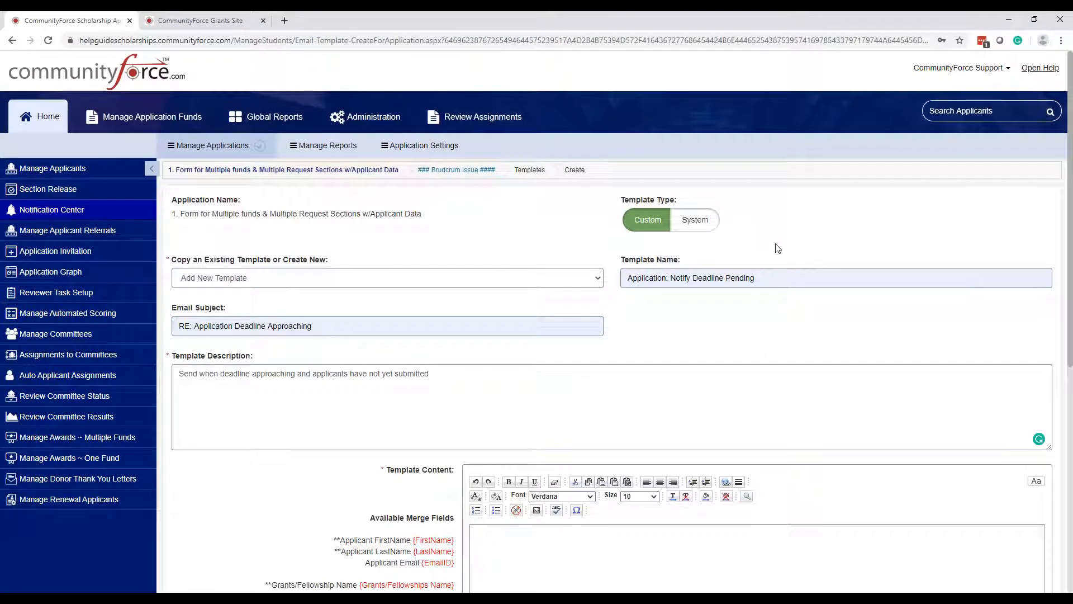
- Place the caret in the empty Template Content editor and clear the merge-field selection
click(477, 406)
scroll(642, 431, down, 3)
click(628, 421)
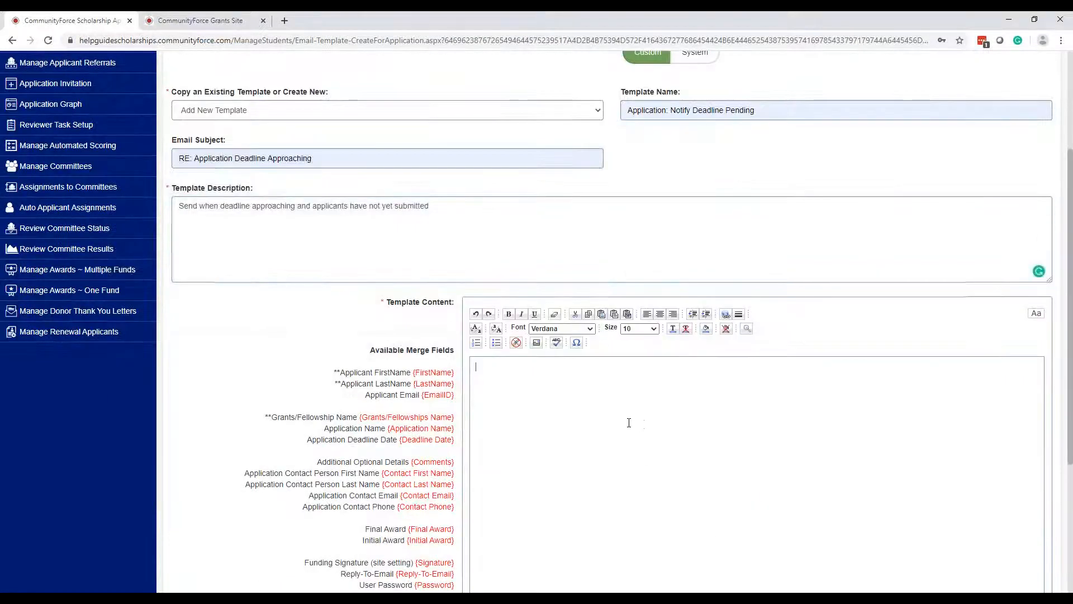
scroll(628, 422, down, 2)
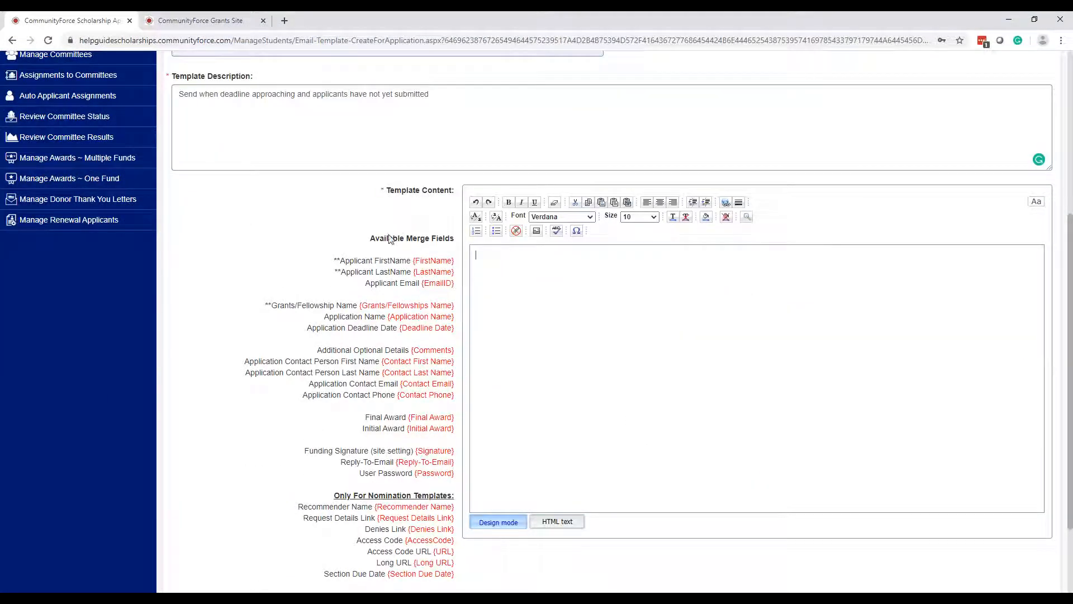
drag(369, 238, 453, 476)
click(585, 364)
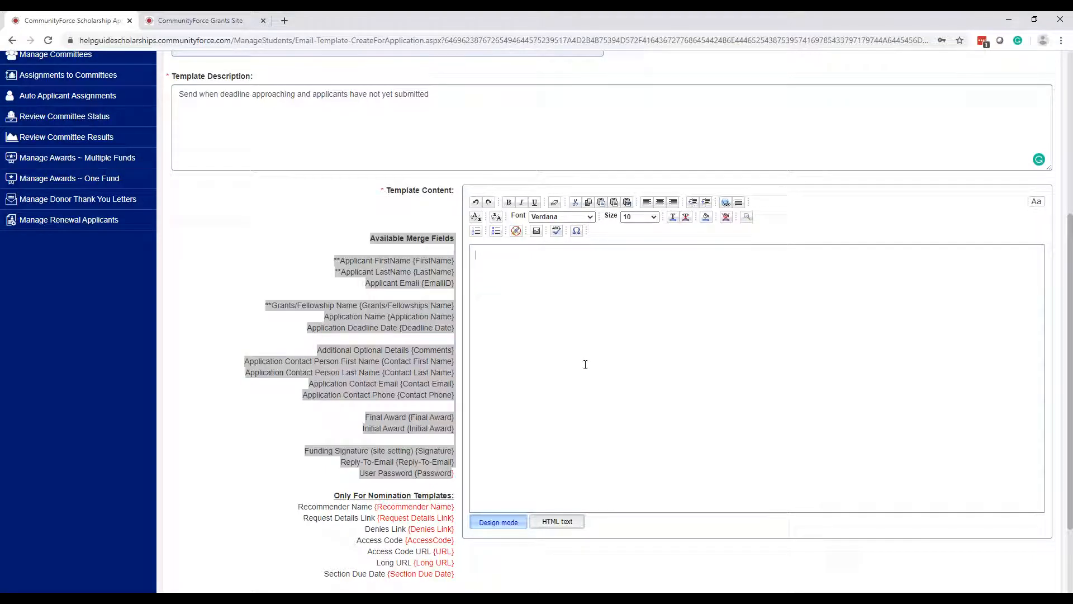
click(683, 348)
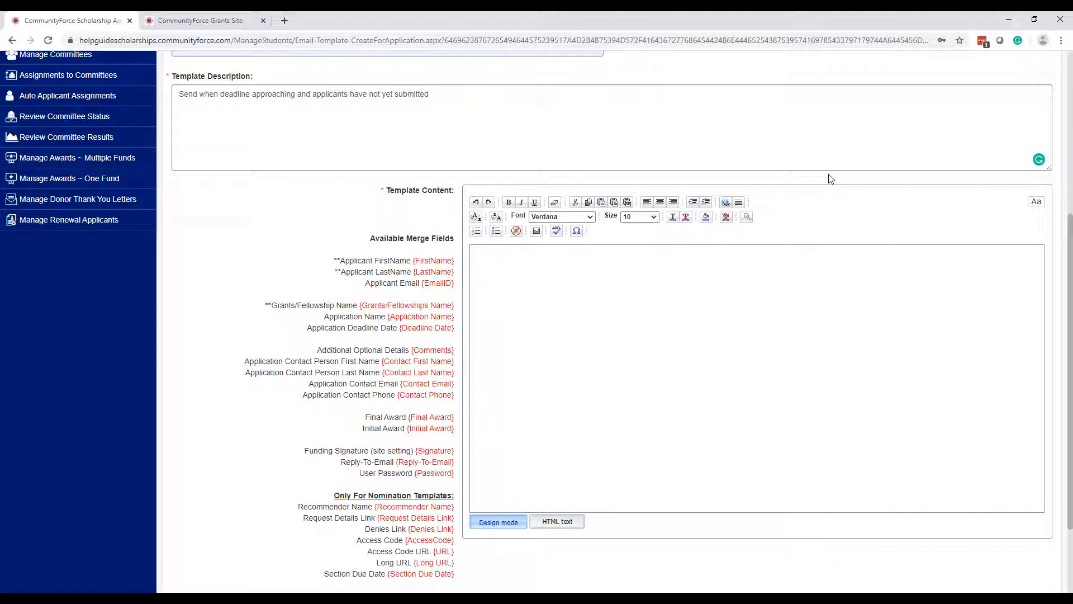
- Start the email body with 'Dear {FirstName}' using the copied merge field
text(Dear)
drag(455, 260, 417, 257)
click(573, 256)
text({FirstName})
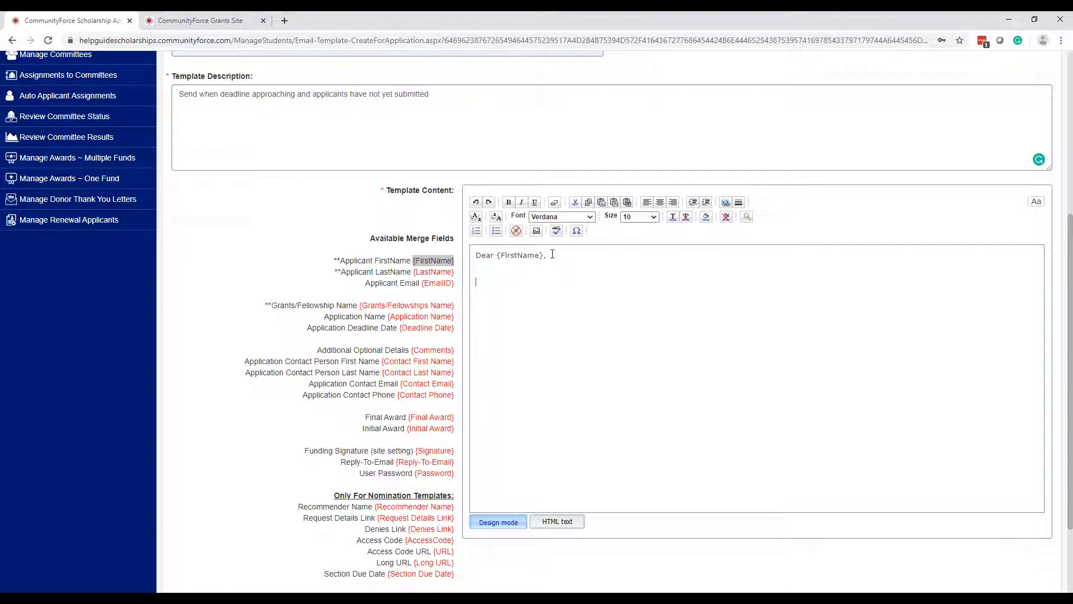
key(BackSpace)
- Add 'The deadline for the application is: {Deadline Date}', preceded by 'You have started the application process for the following application:'
text(The deadline for the application is)
drag(455, 331, 400, 322)
key(ctrl+c)
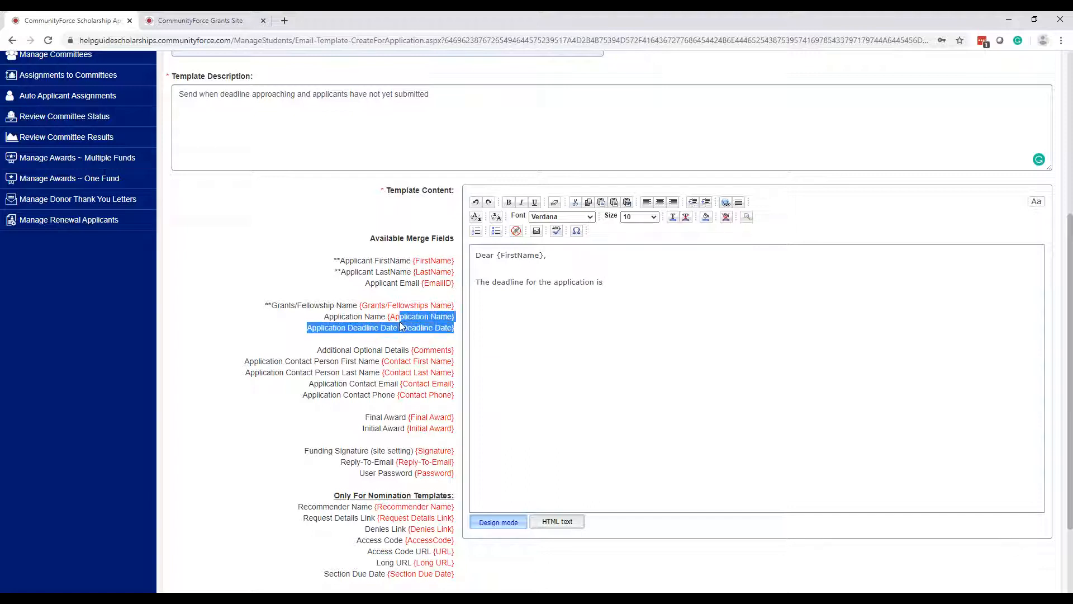
click(604, 281)
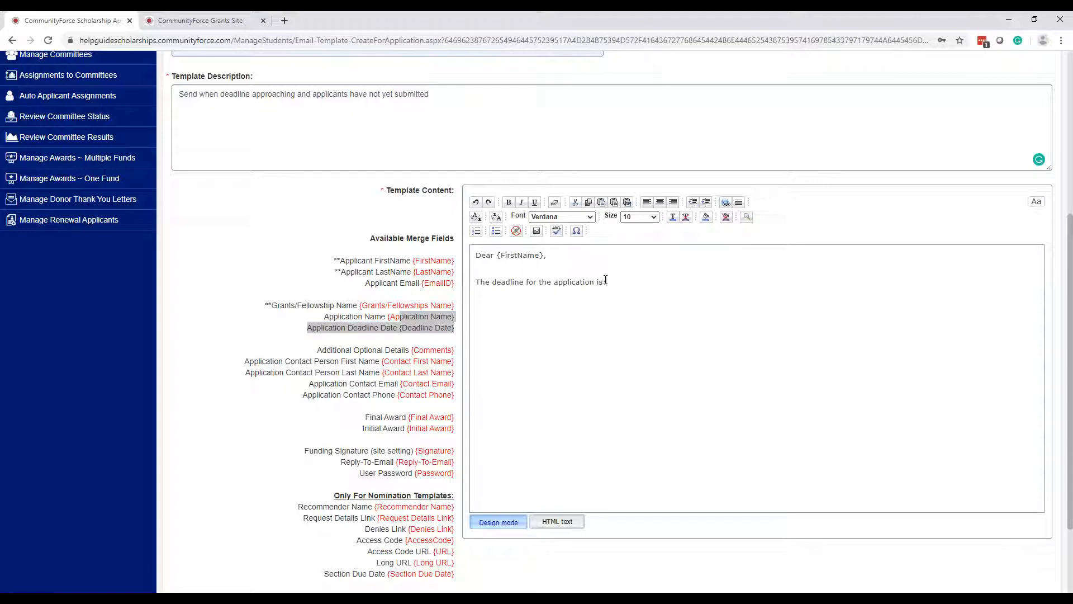
key(ctrl+v)
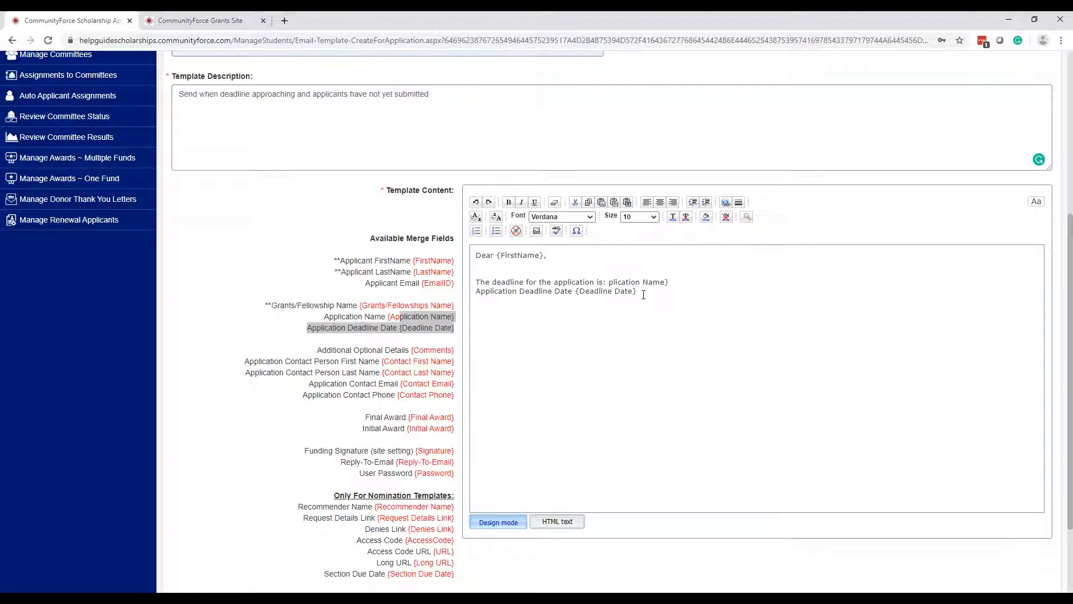
click(456, 321)
drag(641, 293, 606, 282)
key(BackSpace)
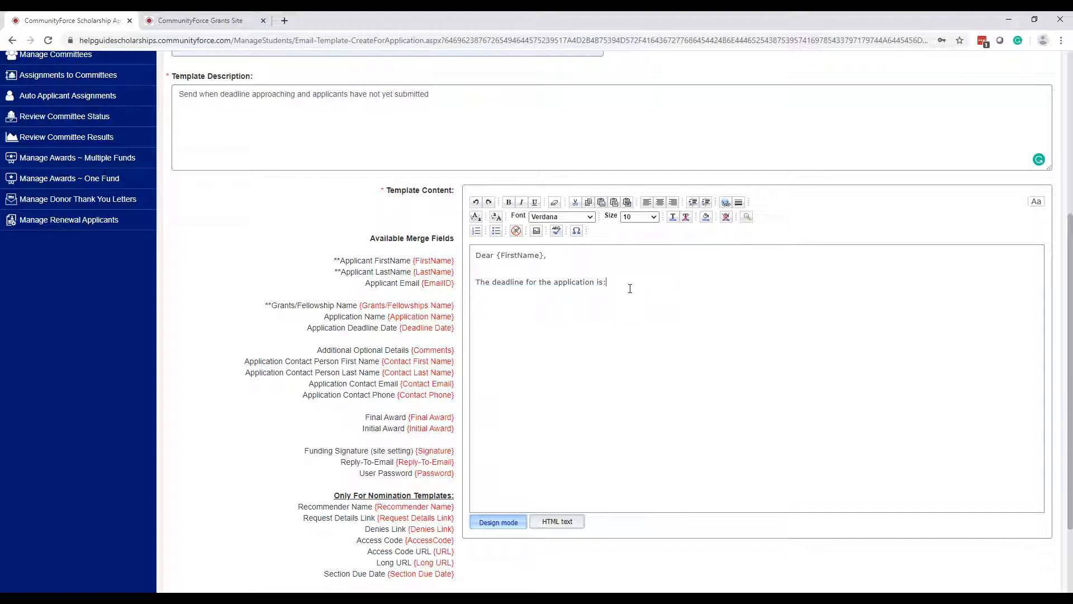
drag(456, 329, 399, 328)
key(ctrl+c)
click(615, 283)
key(ctrl+v)
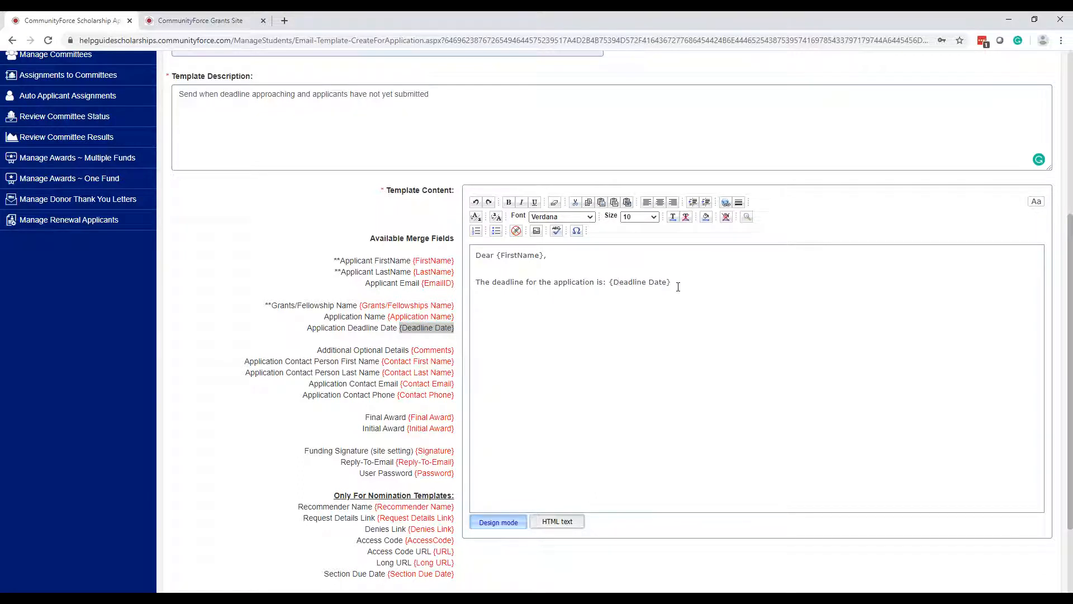
click(476, 282)
text(You have started the application process for the following application:)
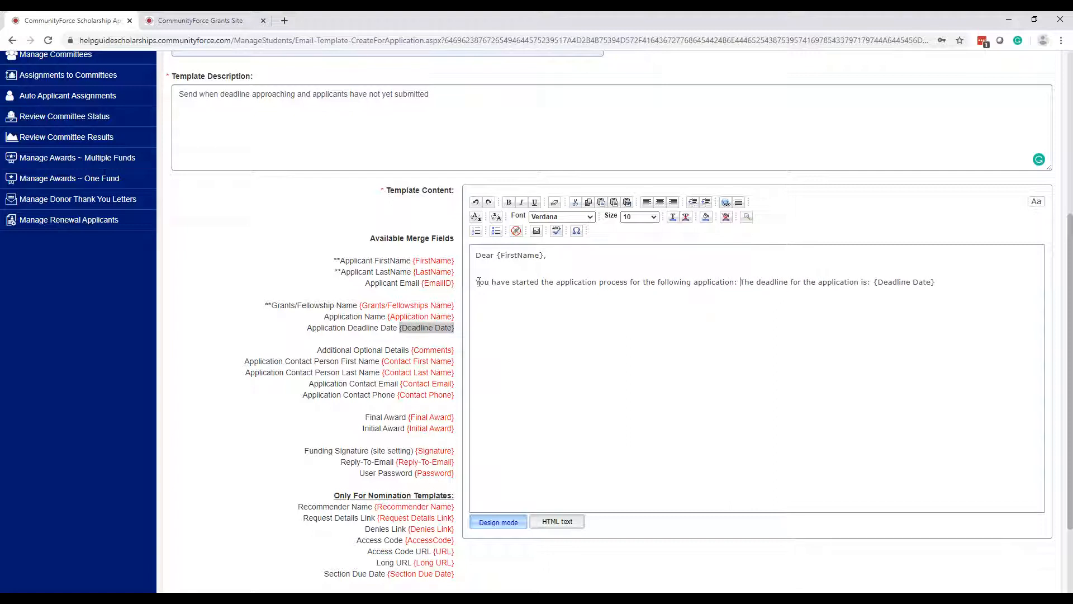
- Move the deadline sentence to its own line and append {Grants/Fellowships Name} after 'following application:'
key(Return)
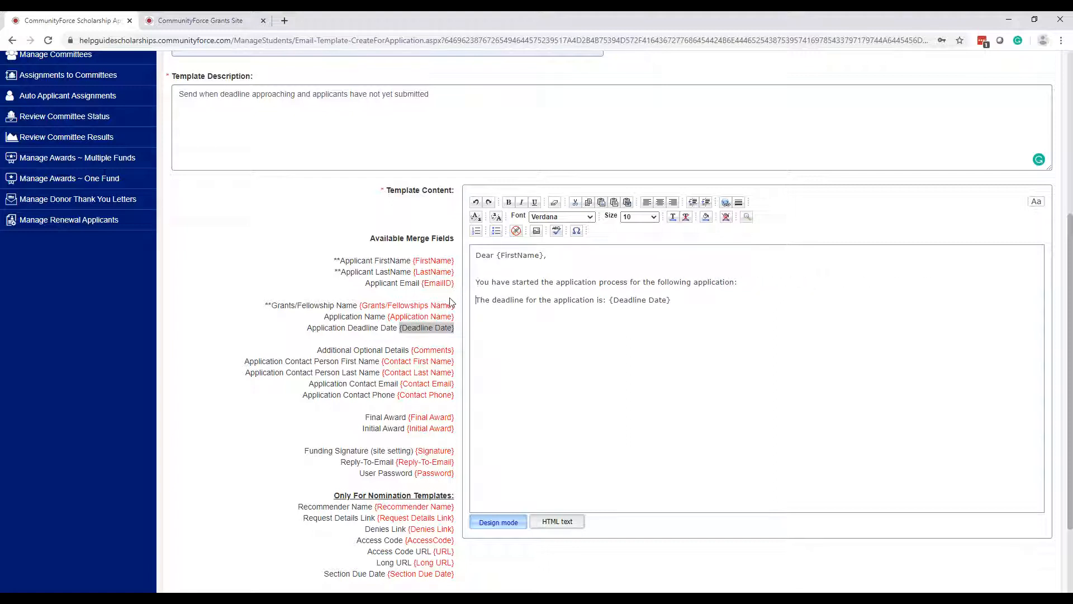
drag(454, 305, 359, 306)
key(ctrl+c)
click(766, 285)
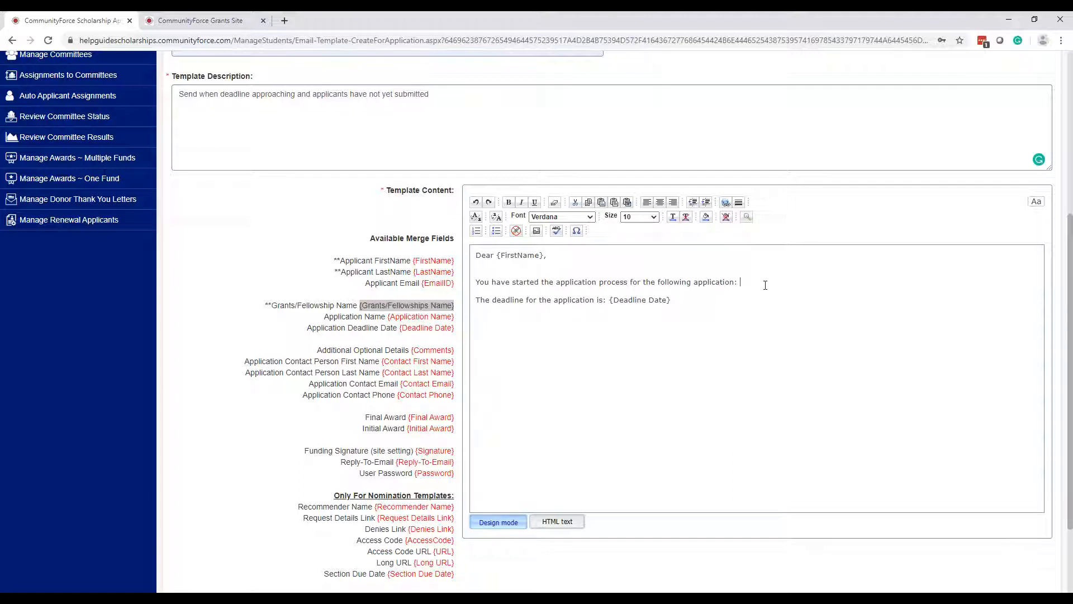
key(ctrl+v)
click(456, 321)
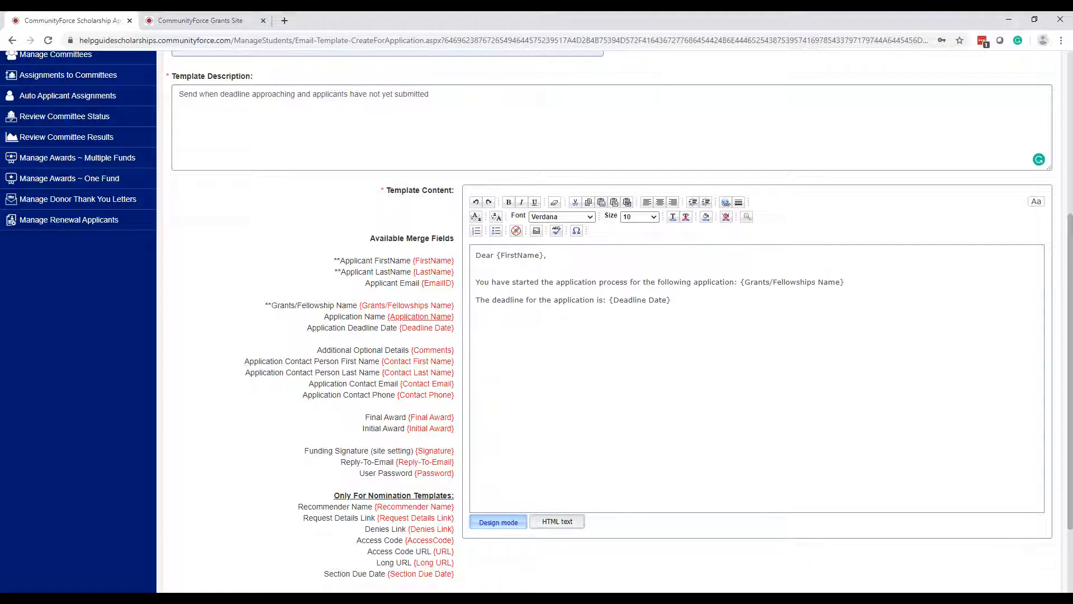
scroll(810, 376, up, 4)
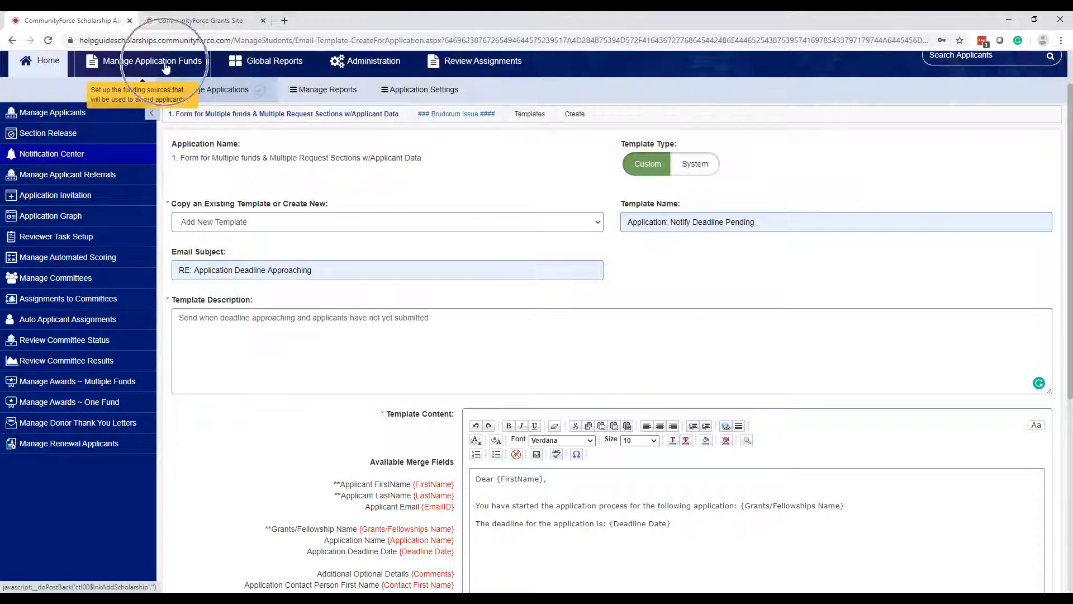
- Write the paragraph saying the application isn't submitted yet, urging completion before the deadline, then 'Sincerely,'
scroll(965, 165, up, 1)
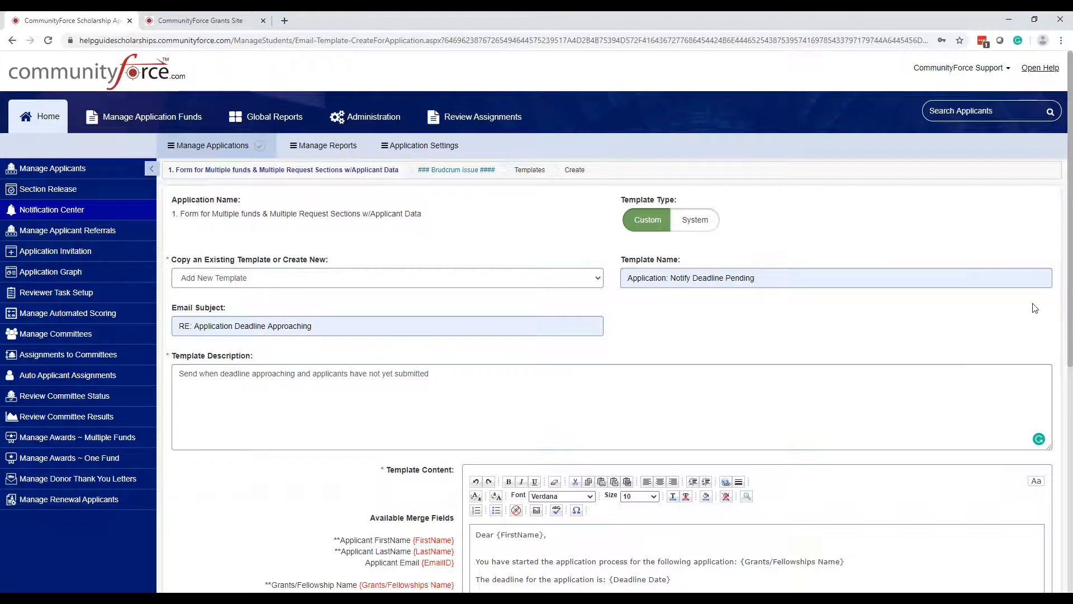
scroll(1035, 308, down, 6)
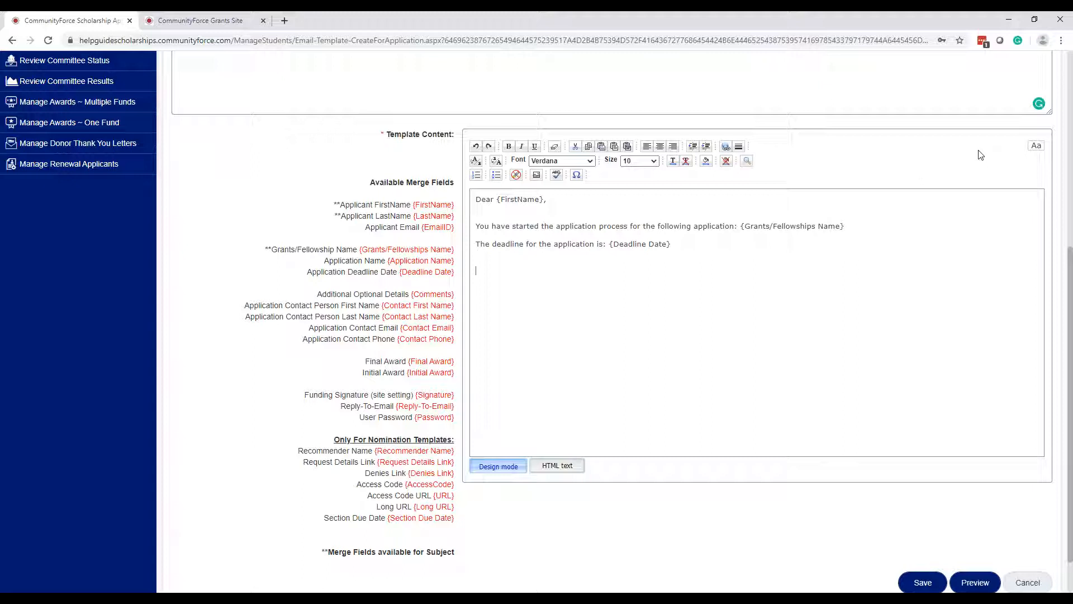
text(You currenlty)
text(tly have)
text( not comple)
key(BackSpace)
key(BackSpace)
key(BackSpace)
text(submitted the application as o)
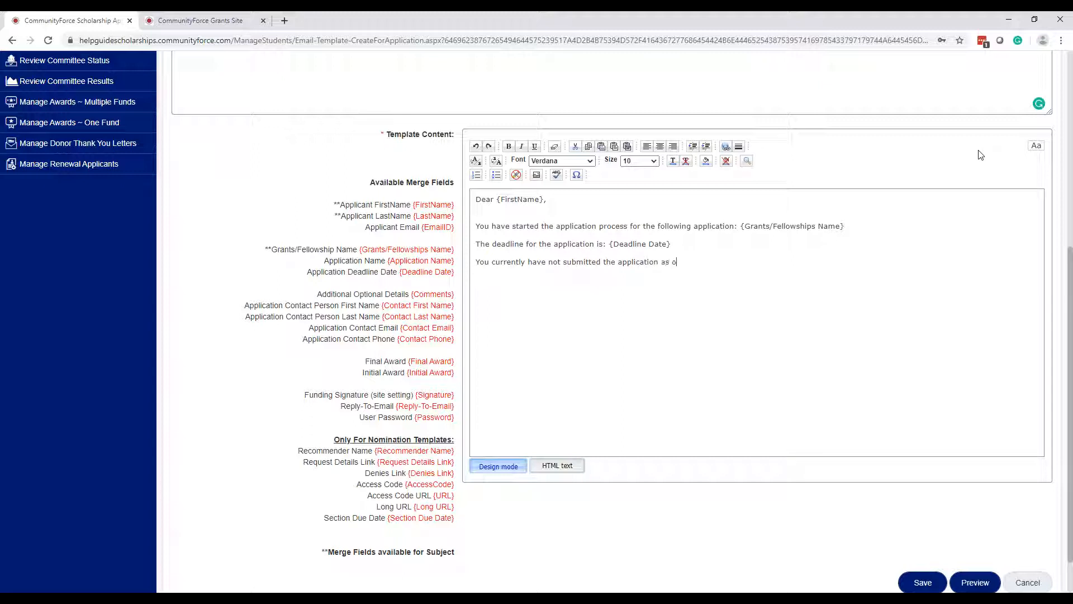
text(f this date. Therd)
text(fore, so)
text( as not to miss)
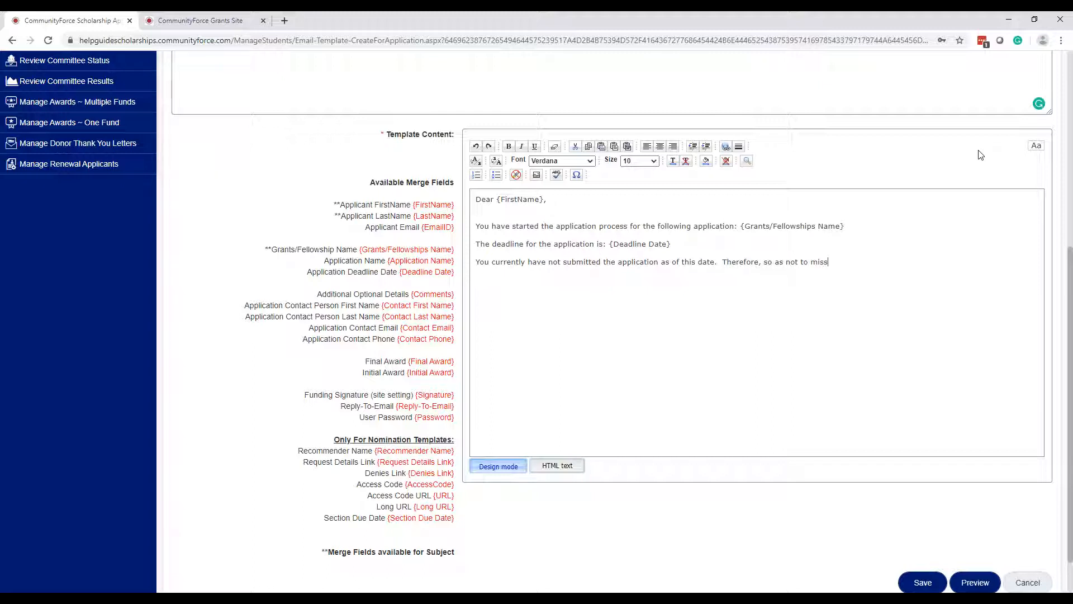
text(ut on this opportunity, please complete)
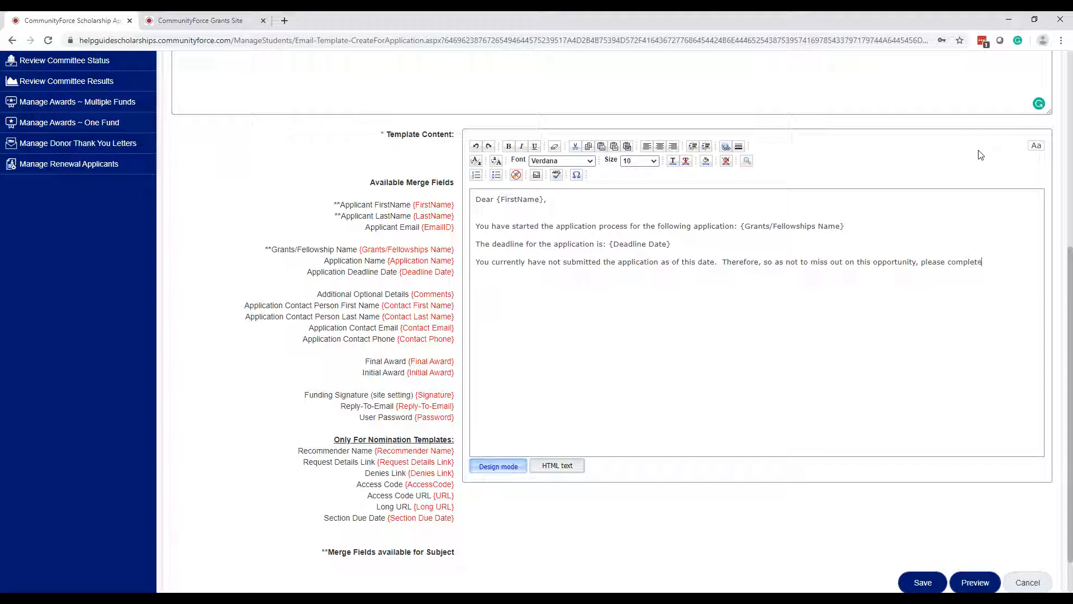
text( your application and click the submittal prior to the above)
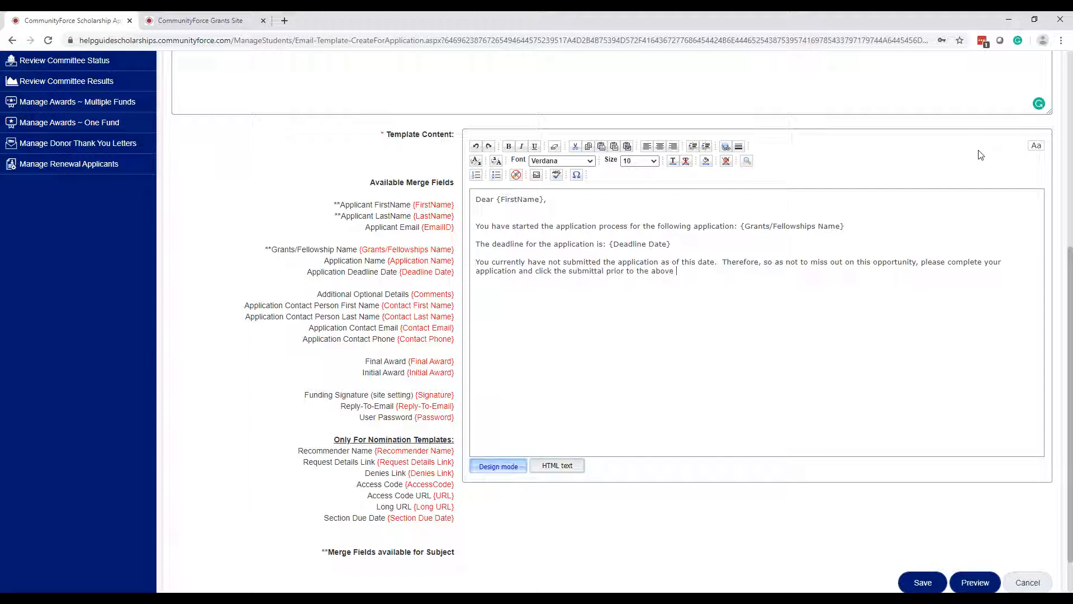
text( deadline date.)
text(Sincerely,)
- Insert {Signature} below the closing and begin a questions line ending 'Please contact'
drag(455, 397, 416, 395)
key(ctrl+c)
click(545, 312)
key(ctrl+v)
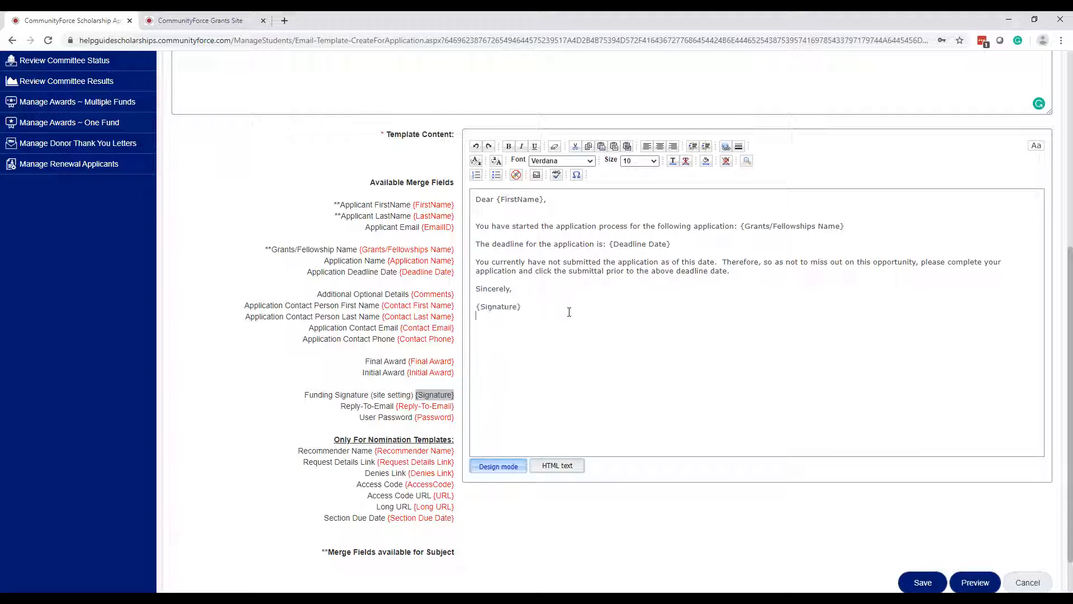
text(If you have questions regarding this application)
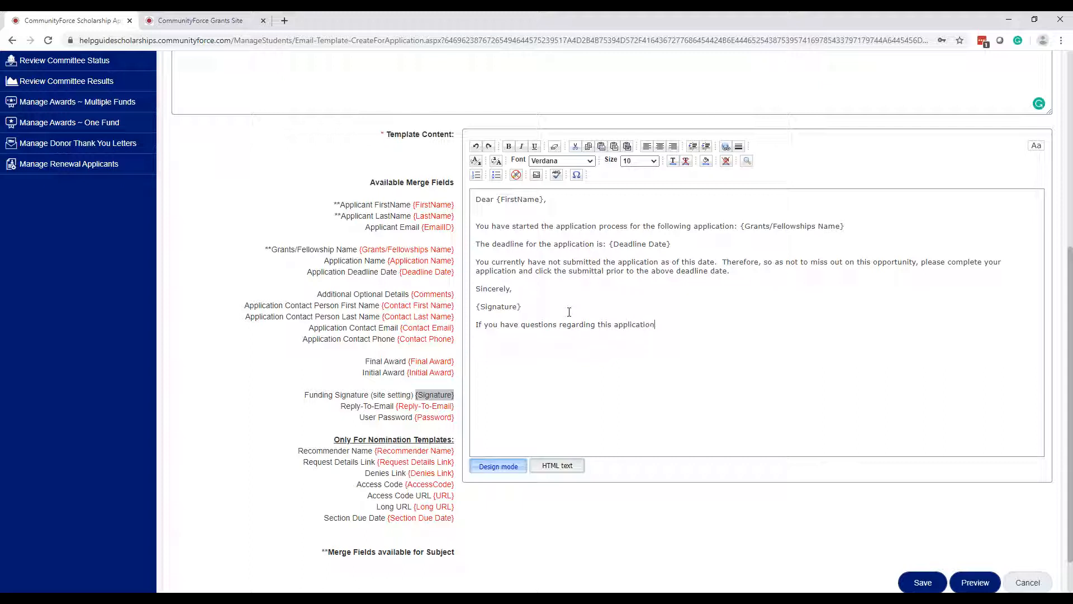
text(, pleas)
text(e do not cli)
text(ck re)
text(ply, howe)
key(BackSpace)
key(BackSpace)
key(BackSpace)
key(BackSpace)
key(BackSpace)
key(BackSpace)
text(Please contact:)
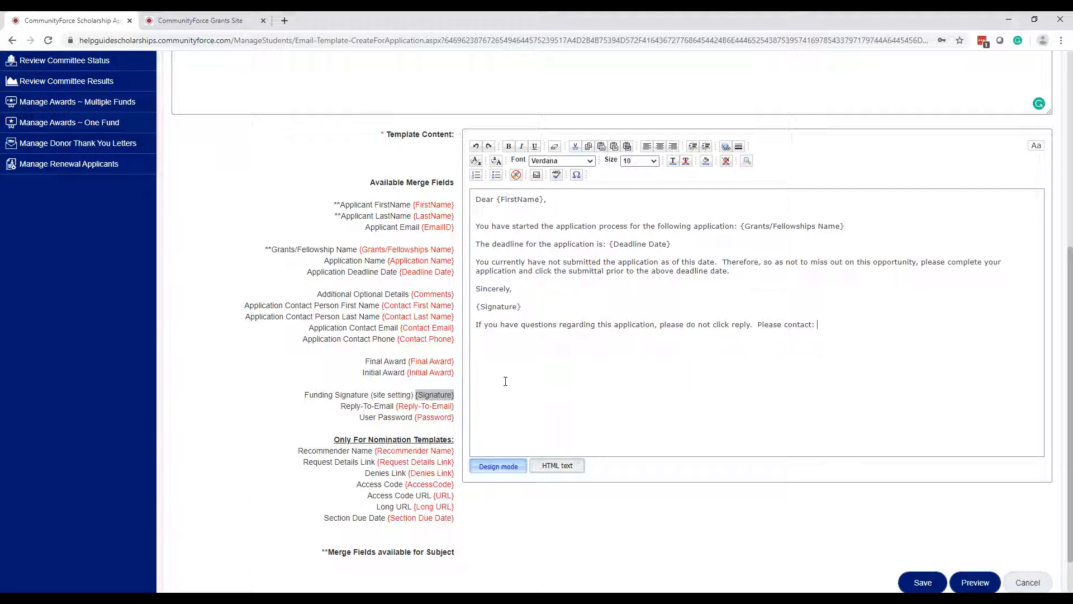
- Add {Reply-To-Email} after 'Please contact' and prefix the line with 'PS:'
click(457, 406)
drag(457, 408, 400, 412)
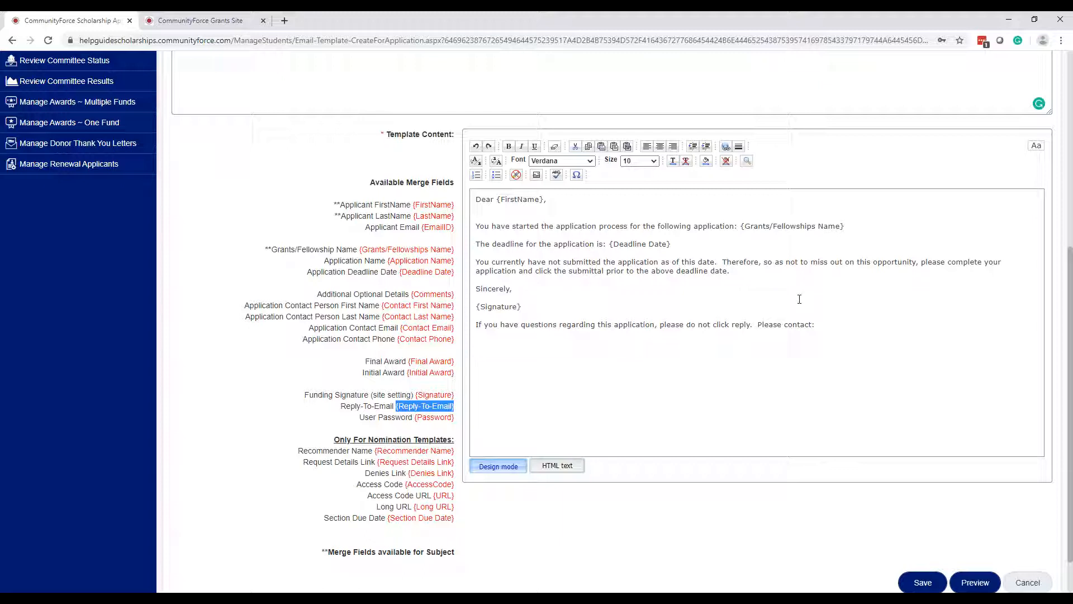
click(852, 328)
text({Reply-To-Email})
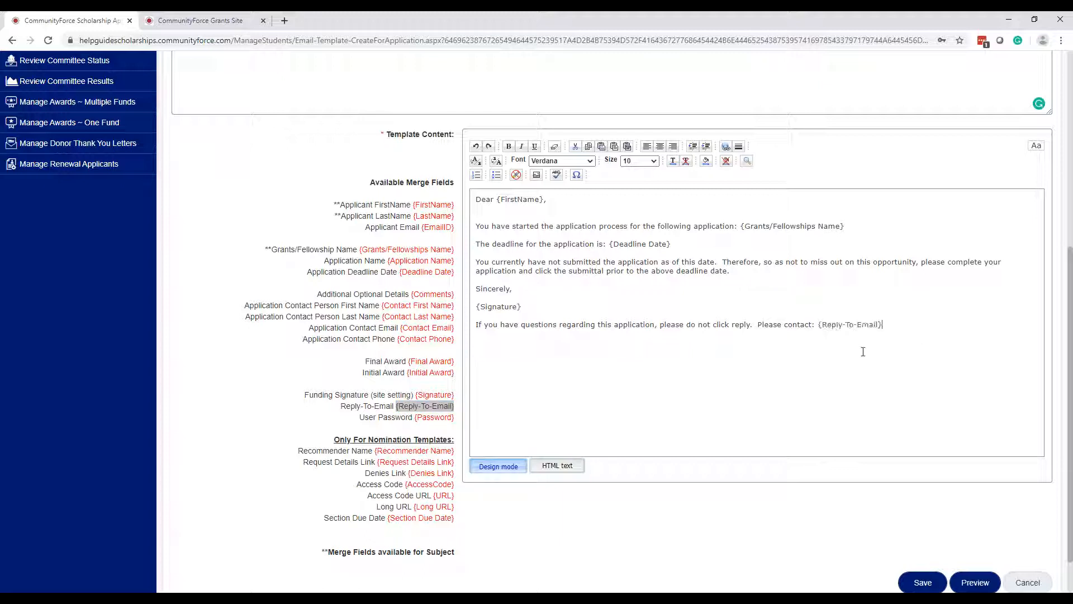
click(476, 325)
text(PS:)
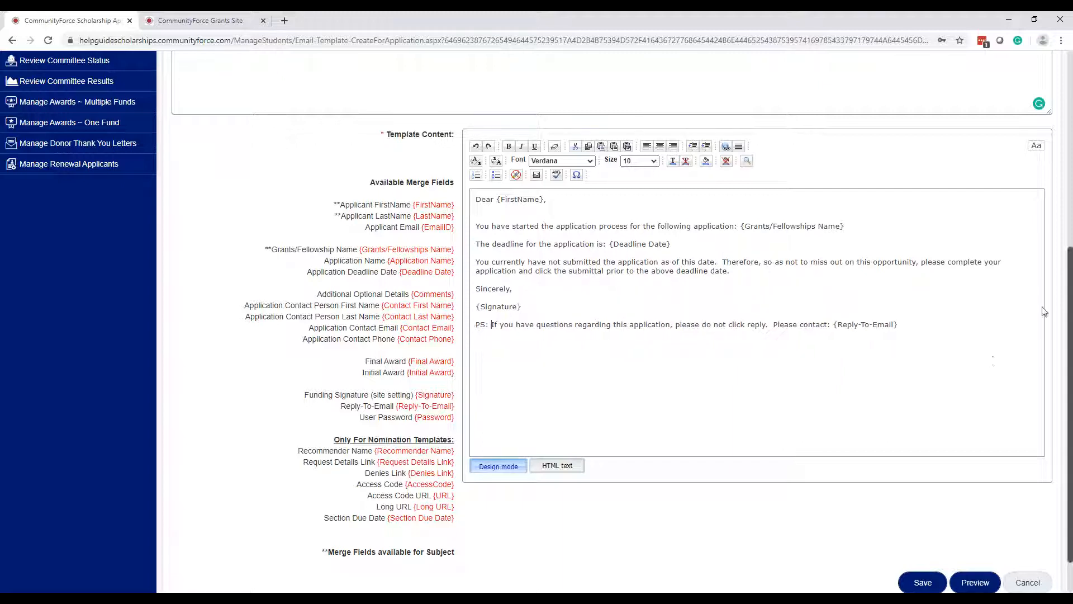
- Make the PS line italic and save the email template
drag(898, 325, 475, 324)
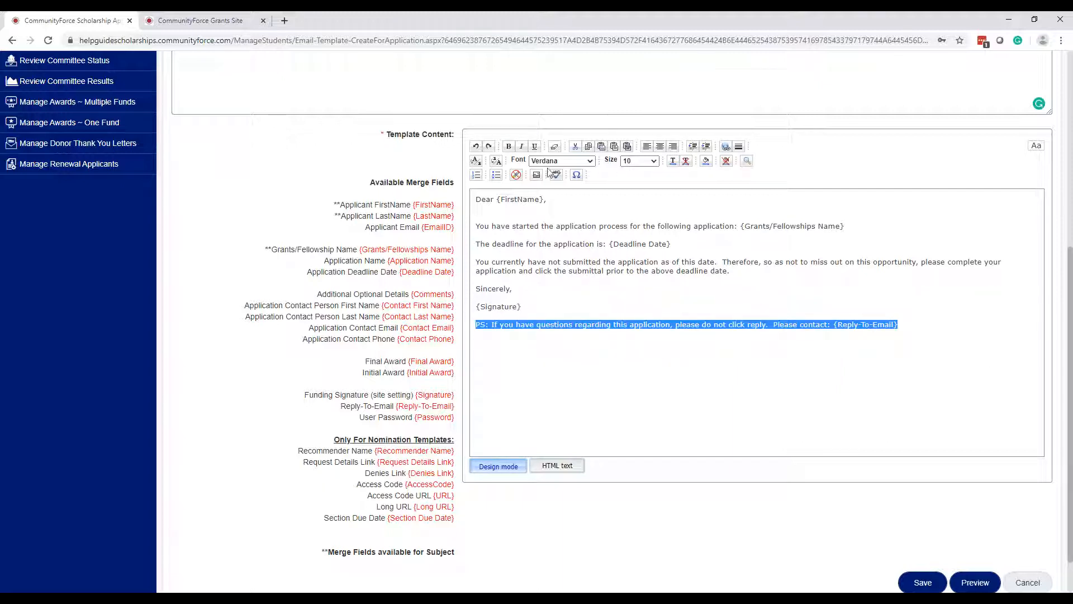
click(521, 145)
click(676, 324)
scroll(769, 393, down, 2)
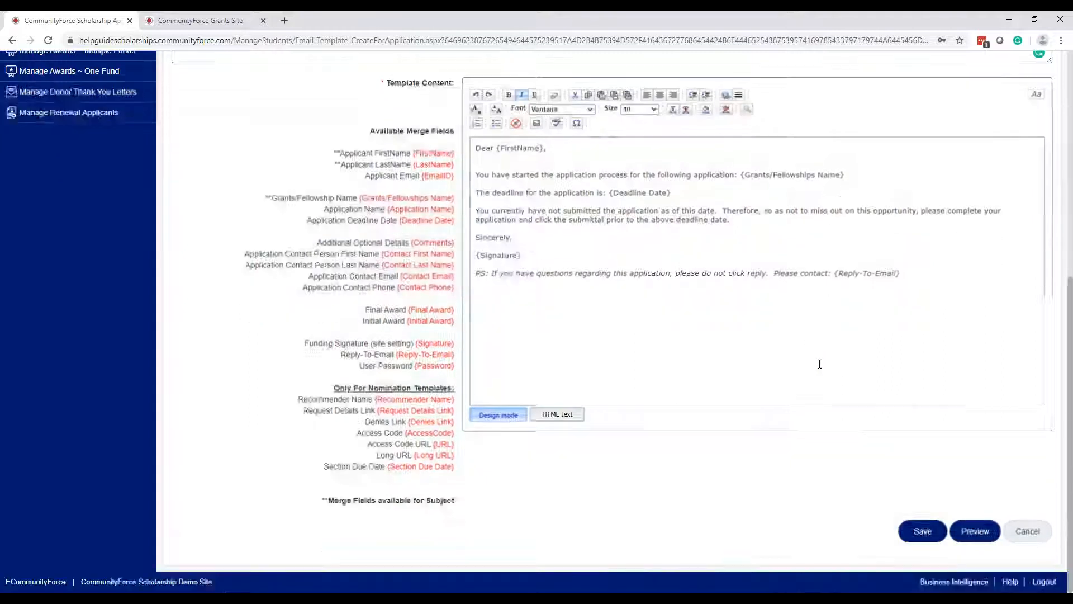
click(924, 534)
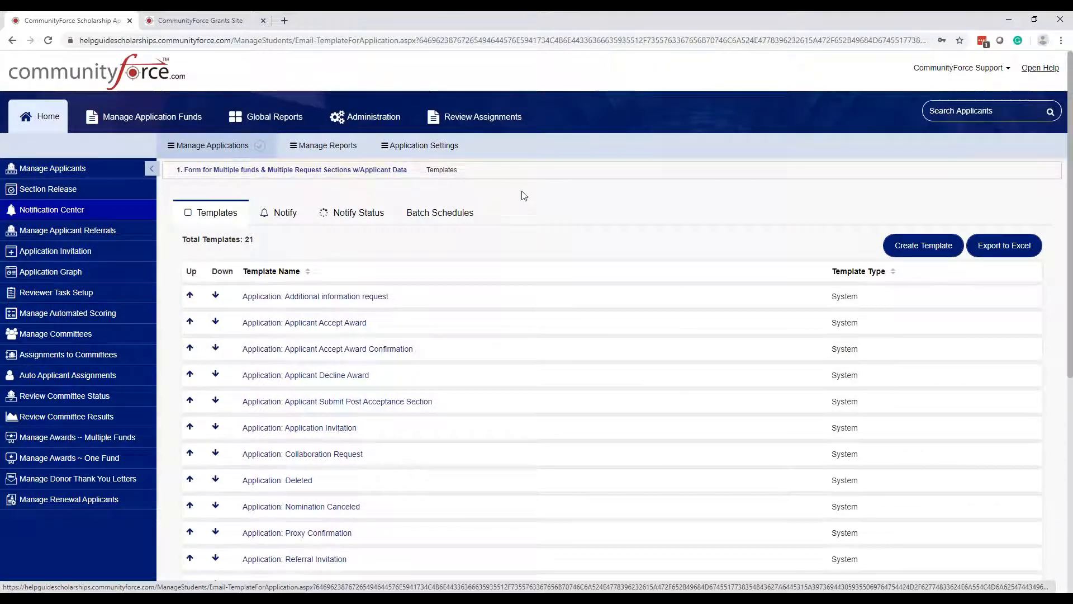
scroll(321, 304, down, 3)
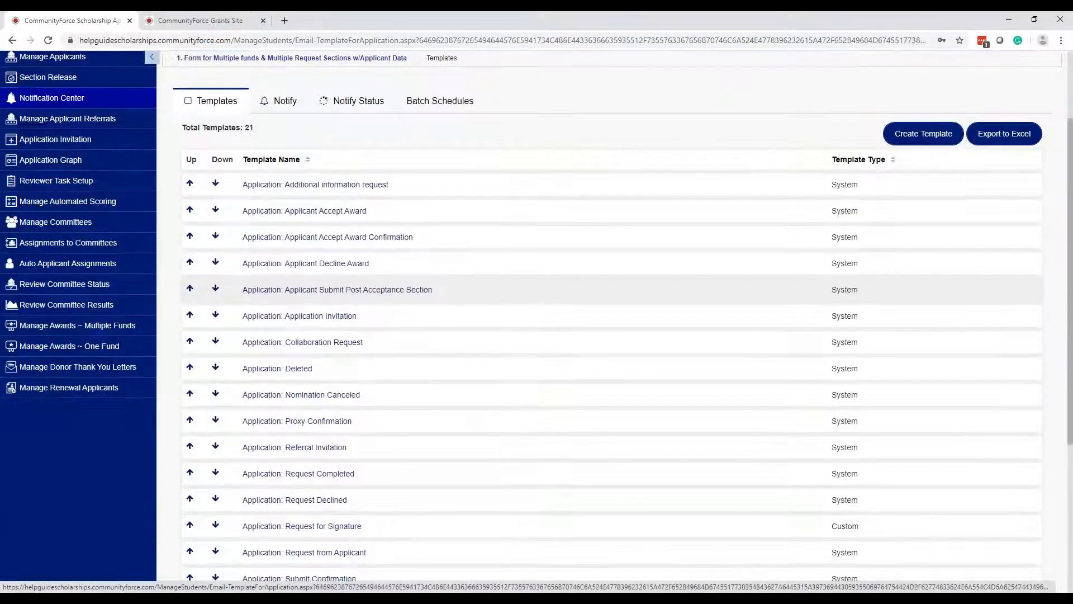
scroll(323, 312, down, 3)
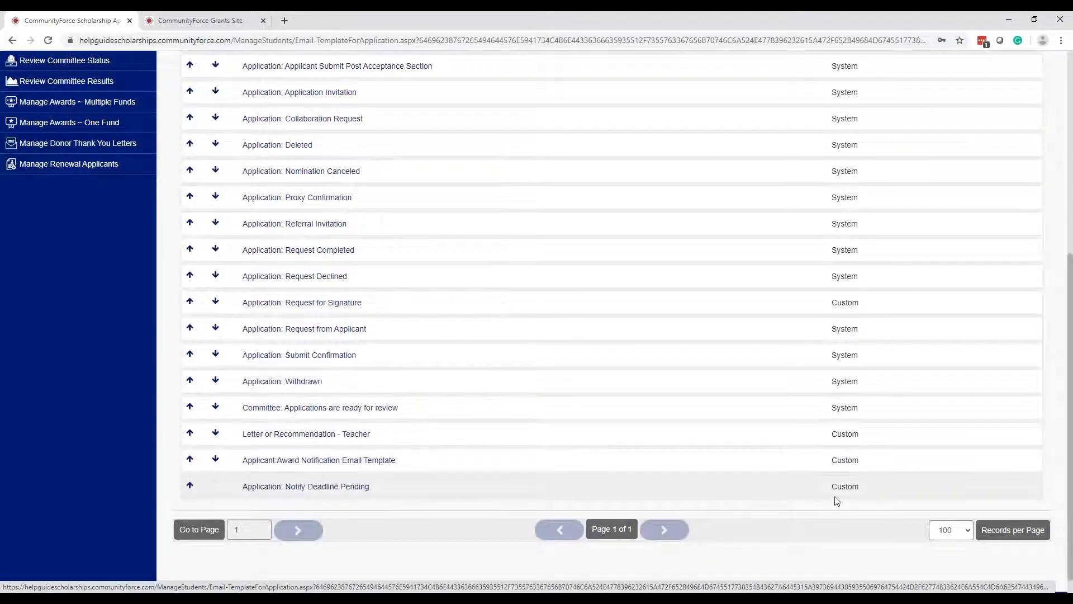
click(346, 489)
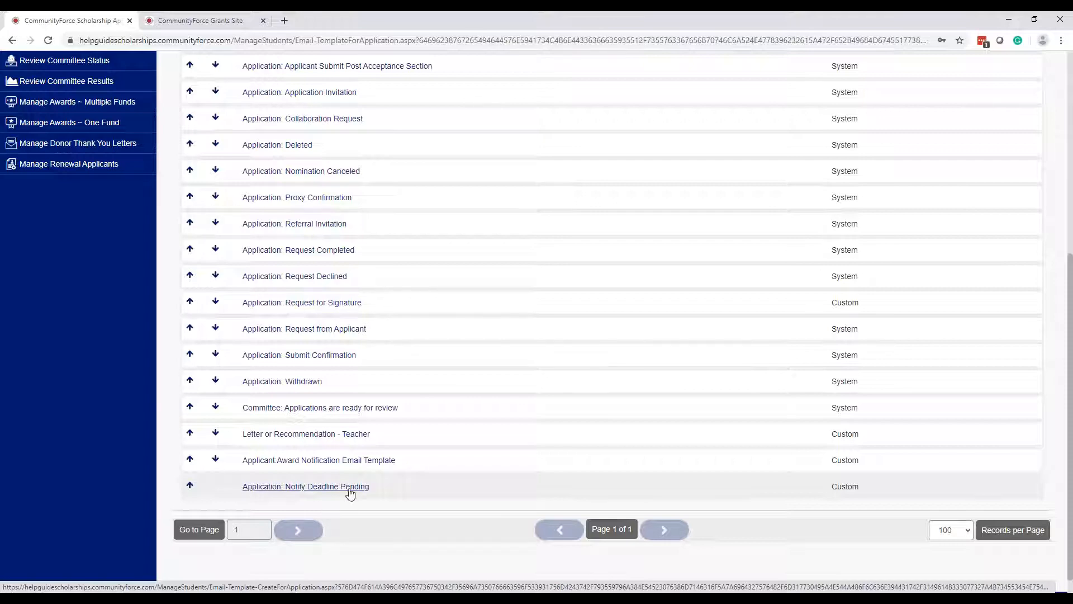
scroll(882, 494, up, 6)
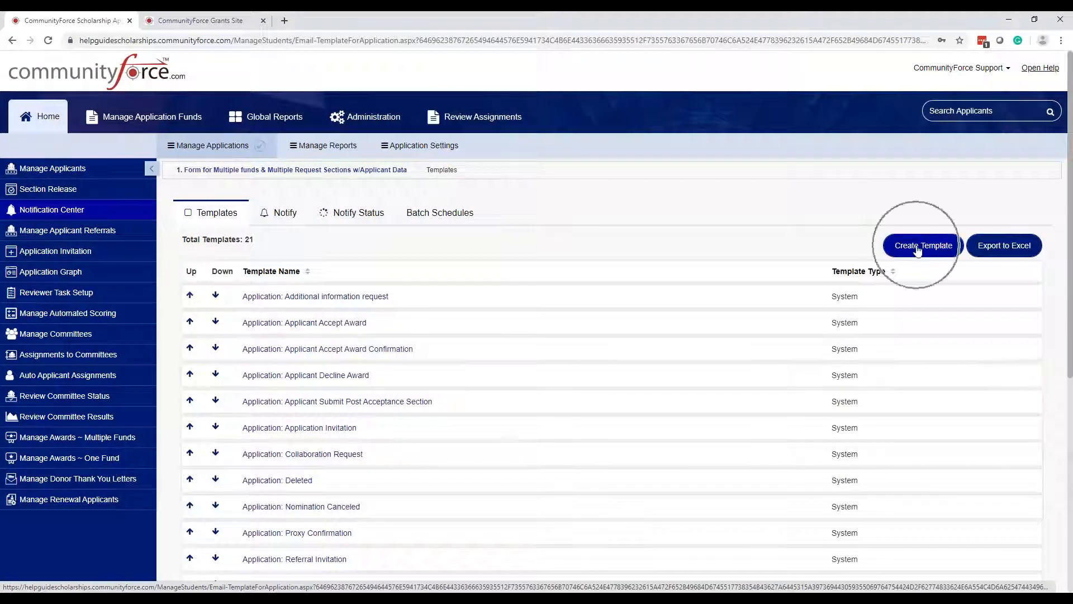
click(918, 251)
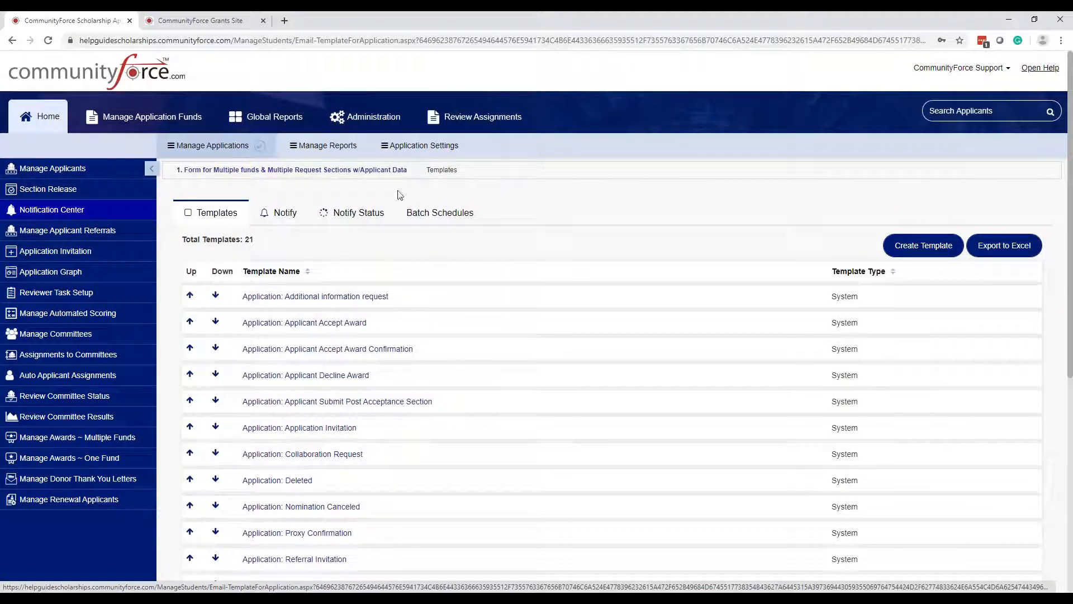
click(293, 171)
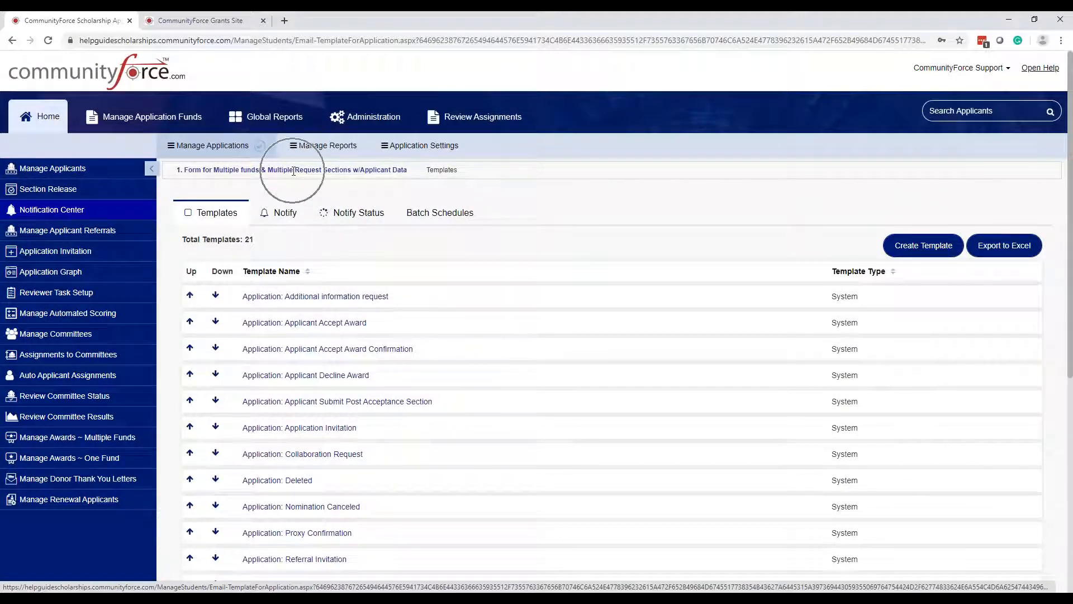
click(293, 170)
click(293, 171)
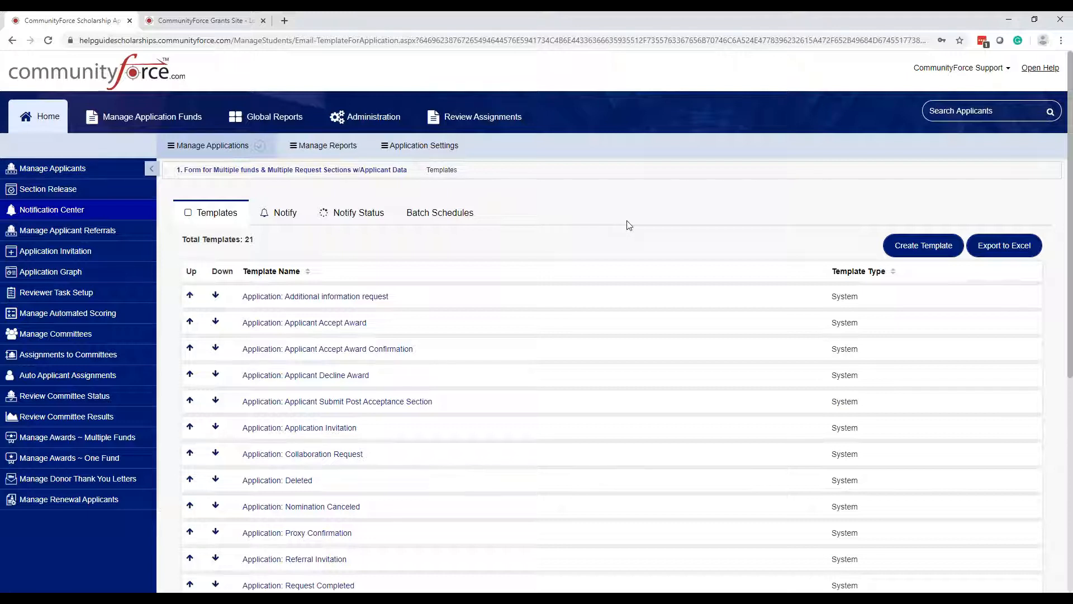
- In Manage Applicants, check only the CF, Applicant test applicant and start a Notify email
click(82, 170)
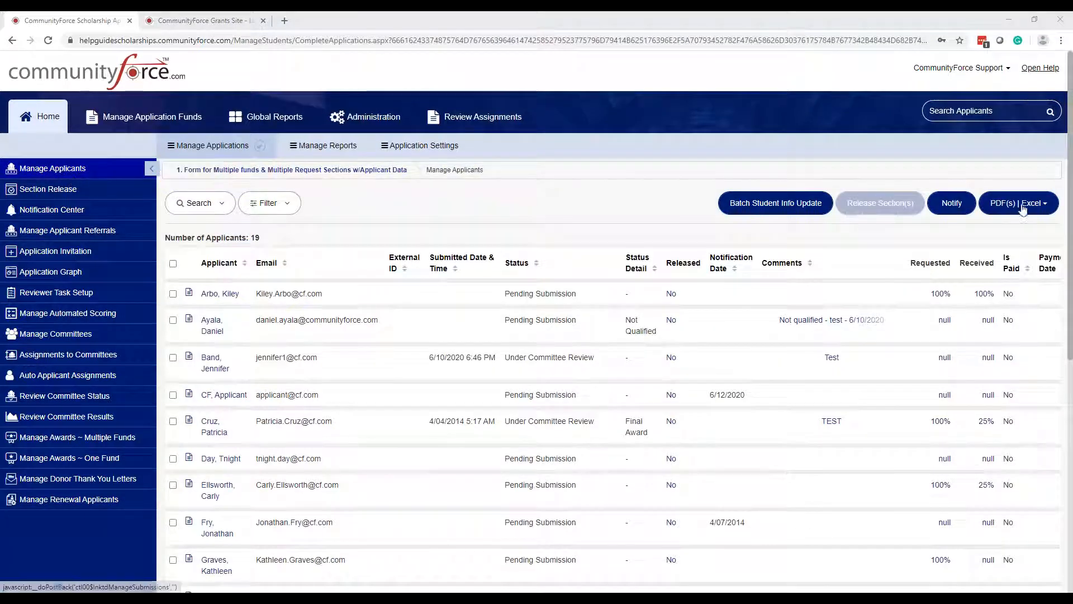
key(ctrl)
key(ctrl)
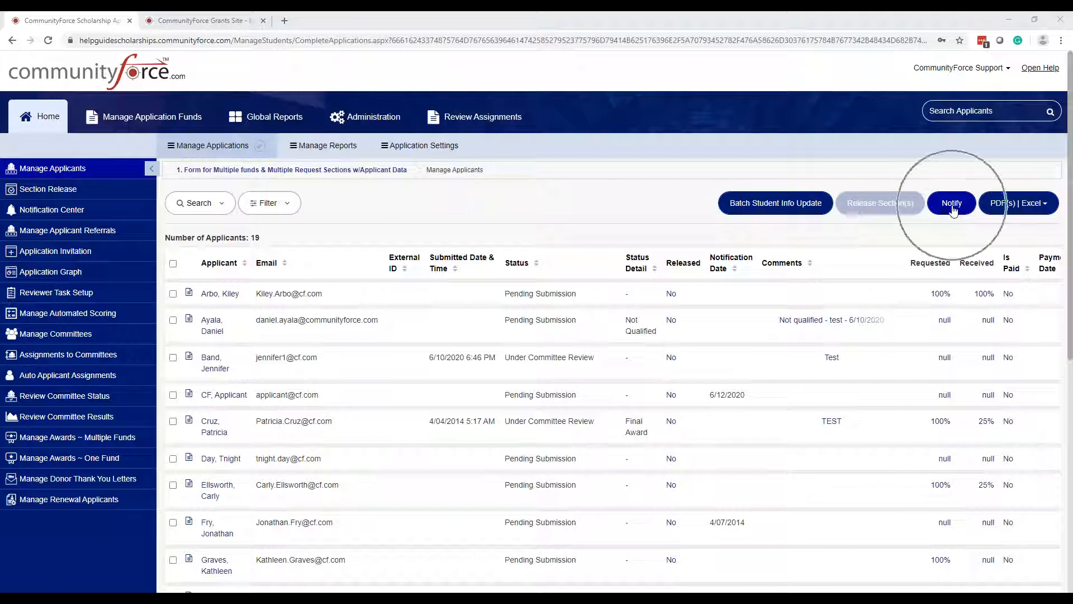
key(ctrl)
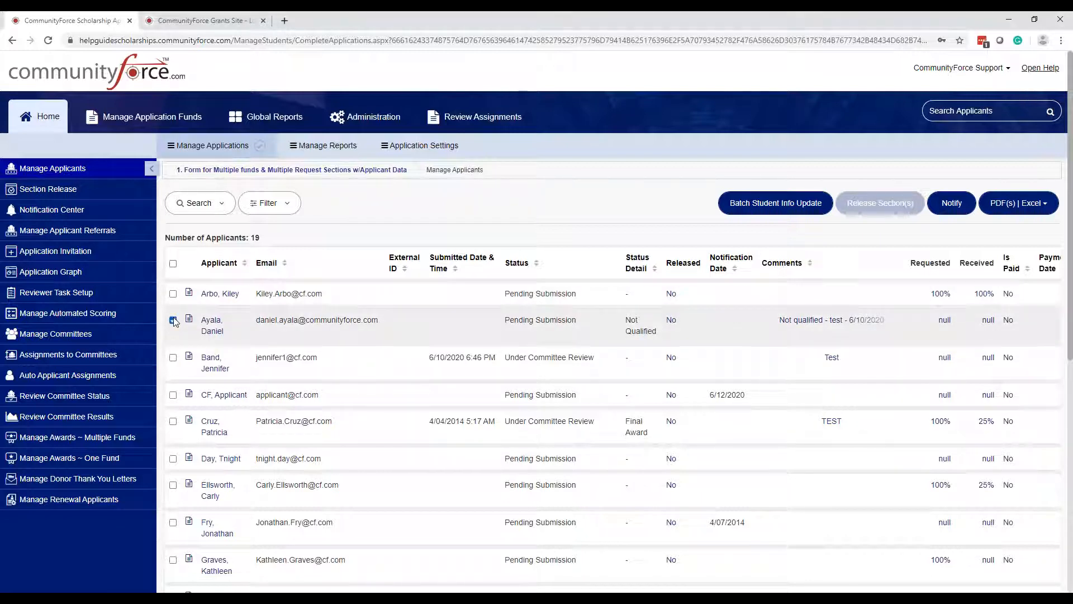
click(174, 396)
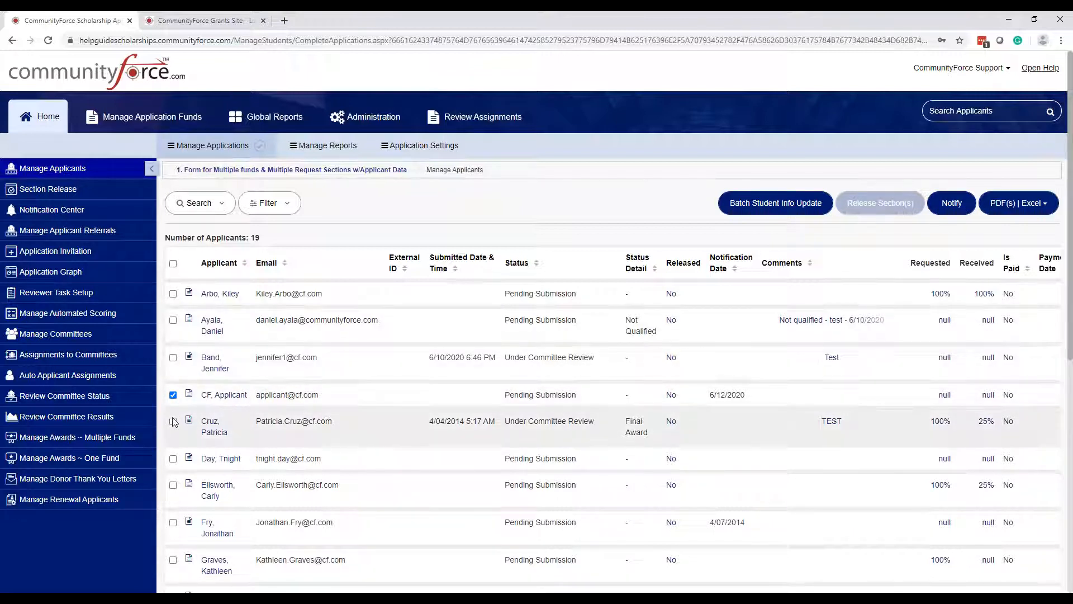
click(174, 458)
click(173, 421)
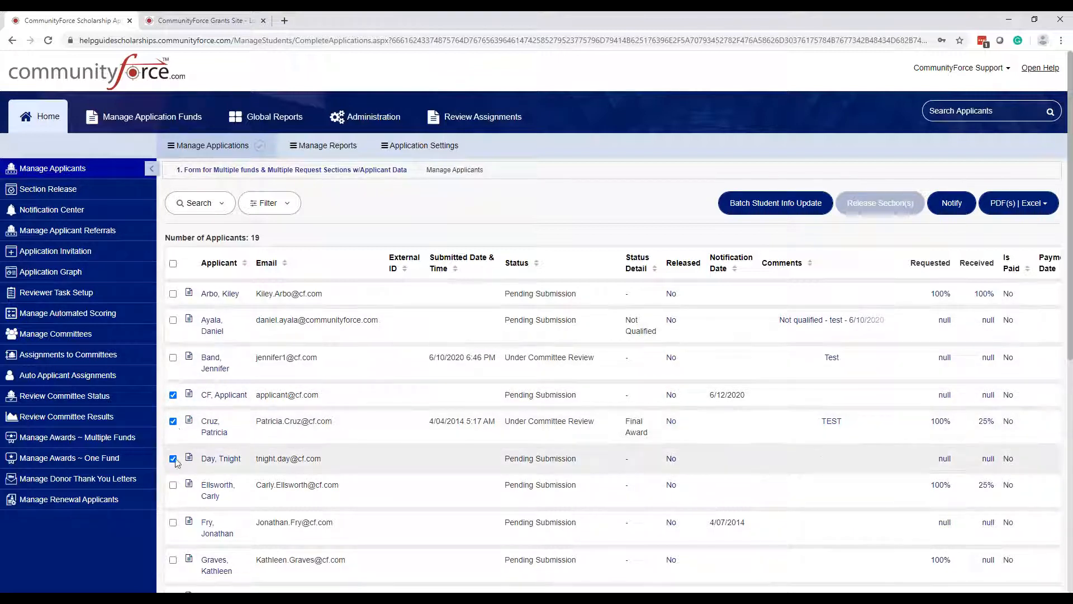
click(173, 421)
click(173, 459)
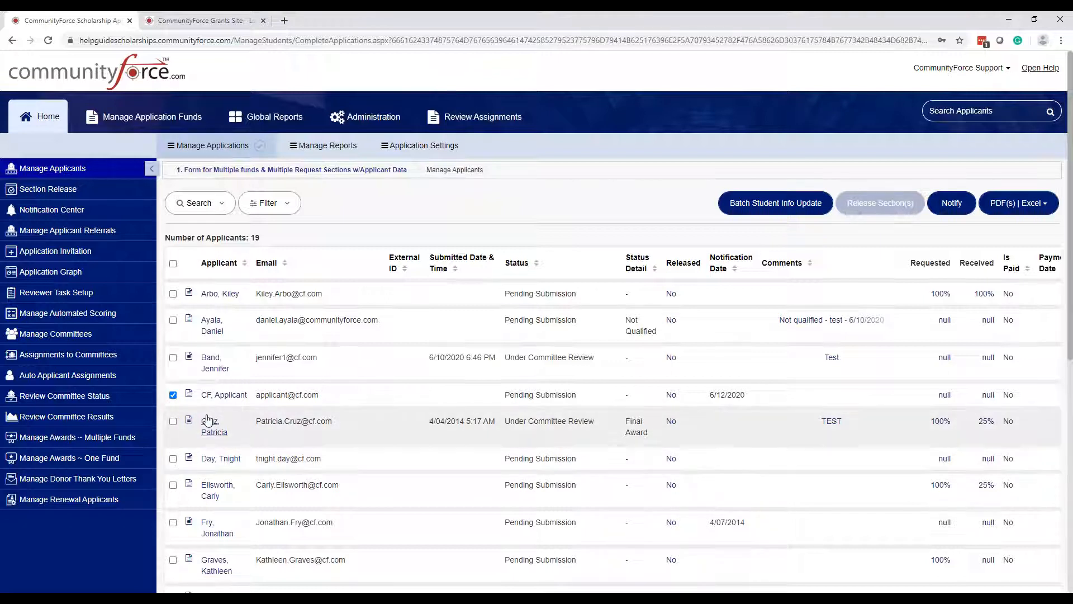
click(173, 395)
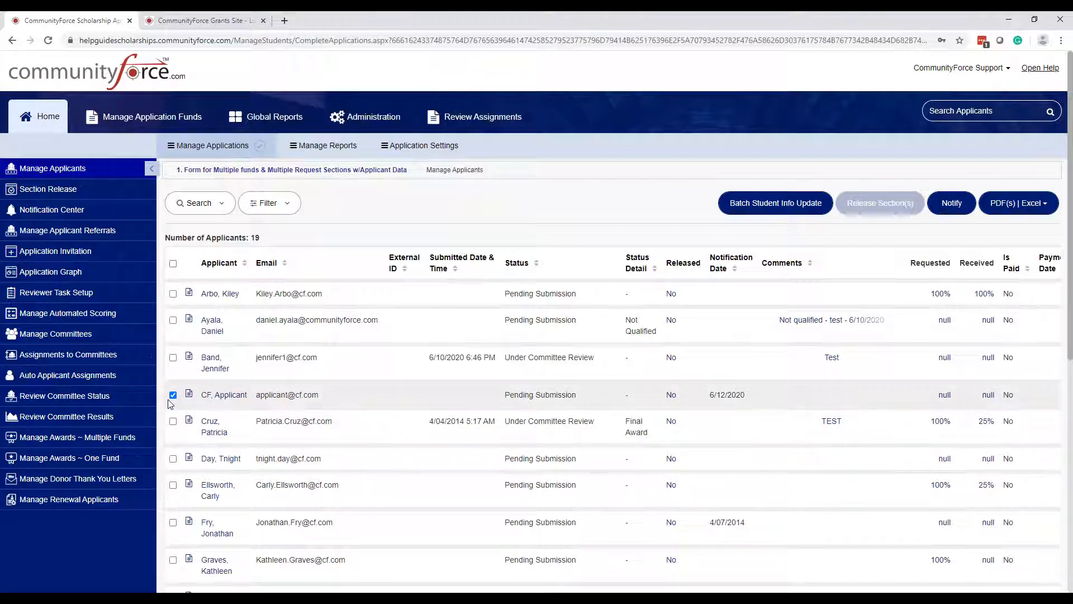
click(173, 395)
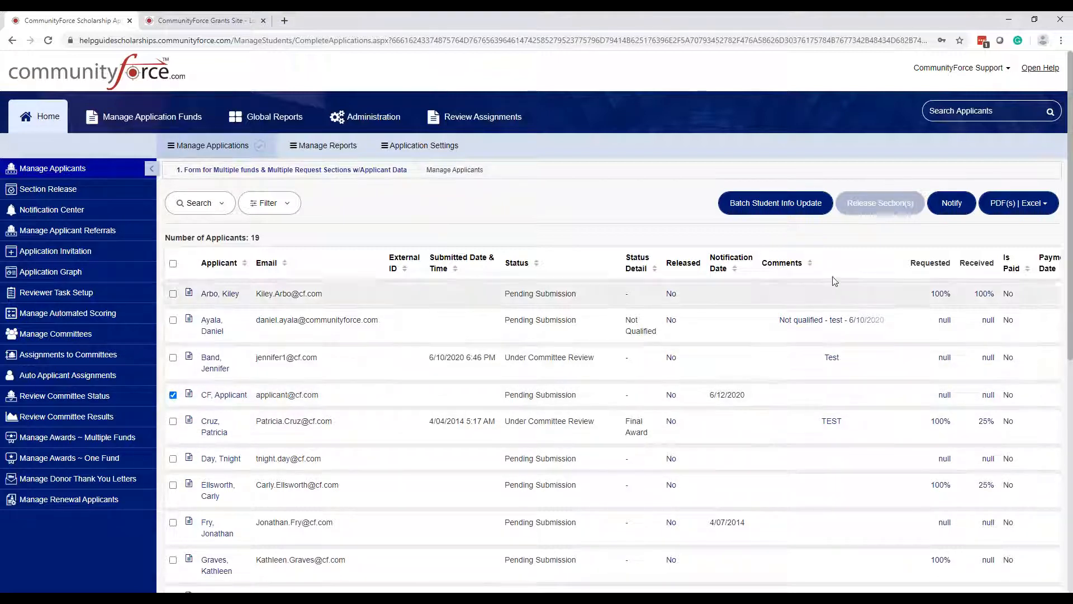
click(953, 204)
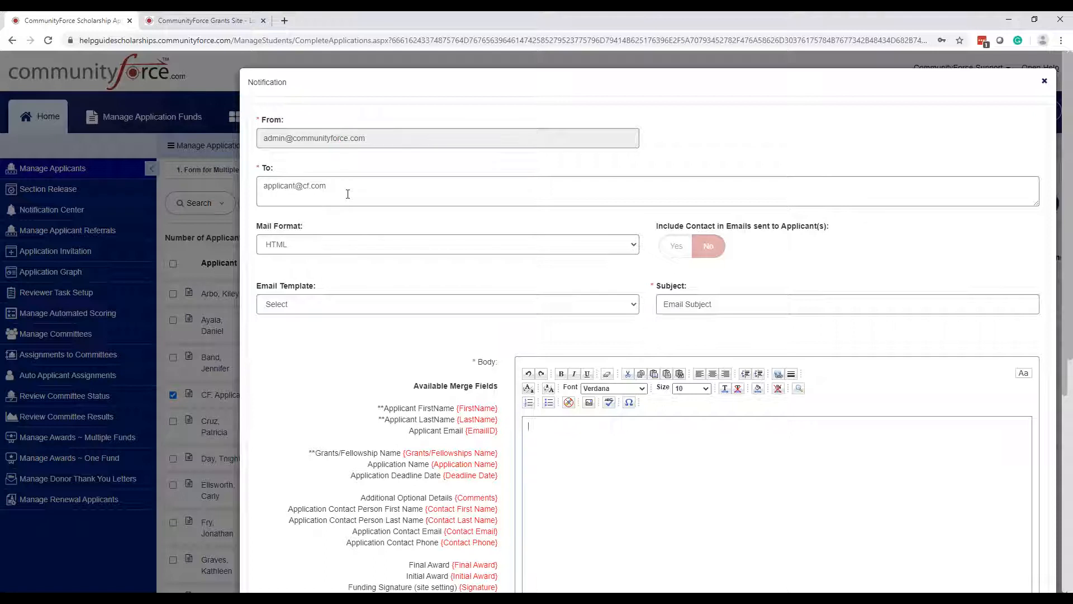
- Apply the Application: Notify Deadline Pending email template to the notification
click(520, 190)
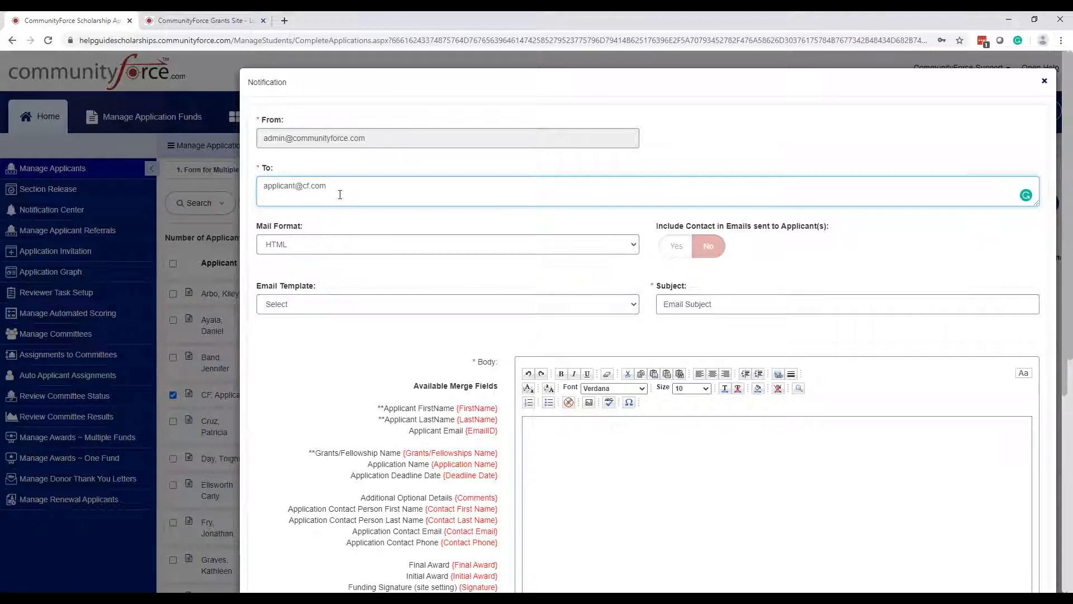
click(360, 309)
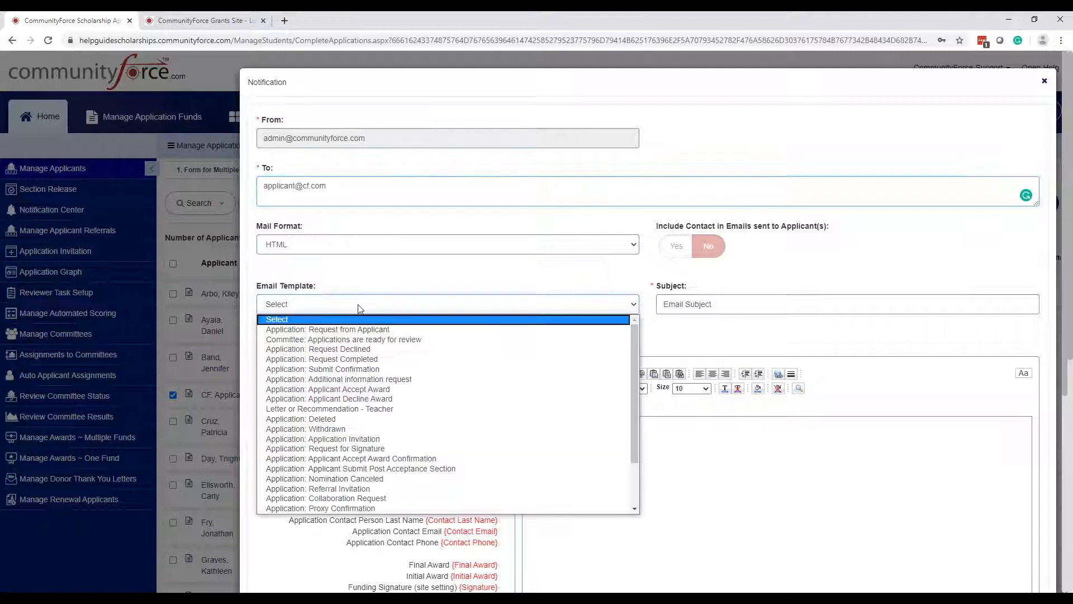
scroll(361, 309, down, 1)
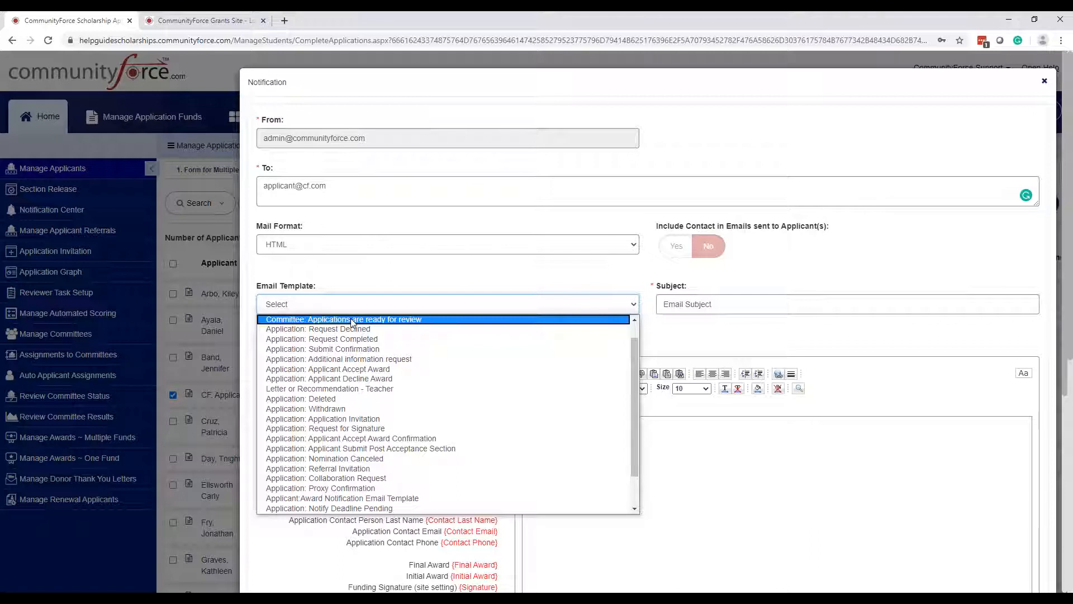
click(3, 263)
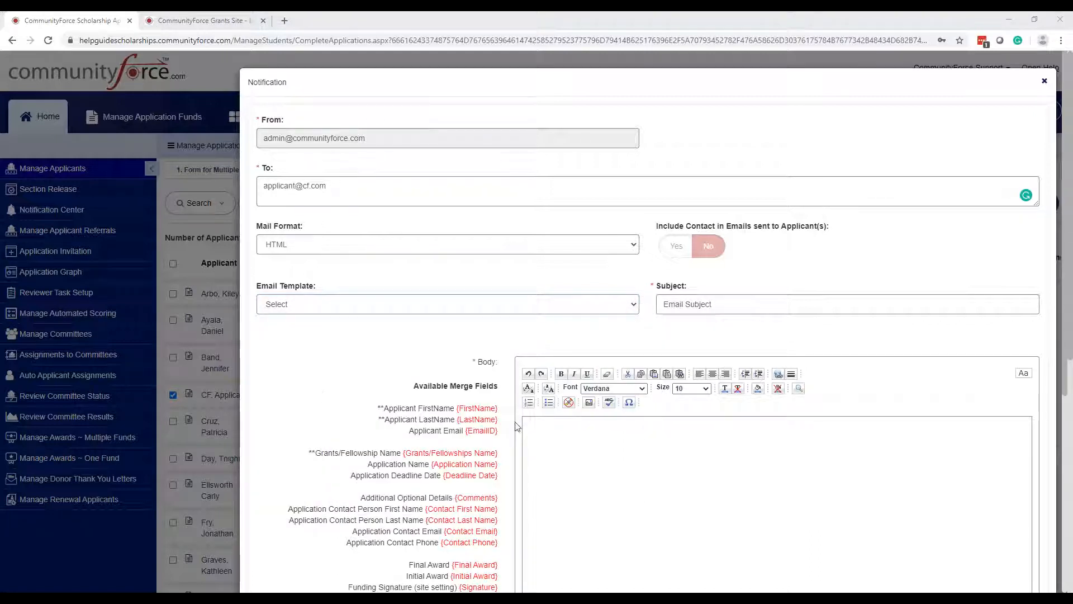
click(457, 303)
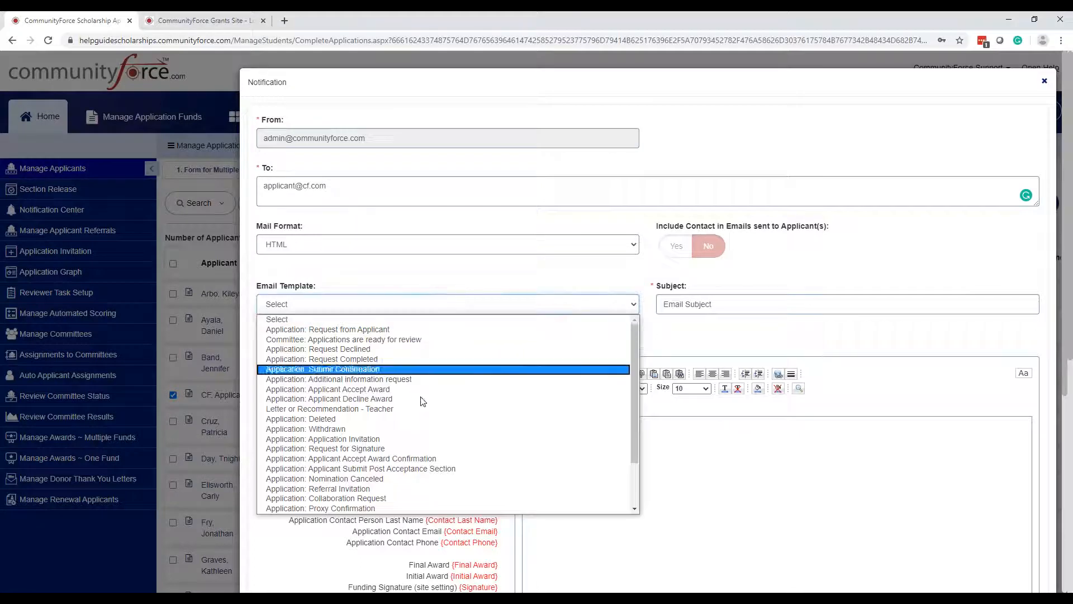
scroll(433, 446, down, 2)
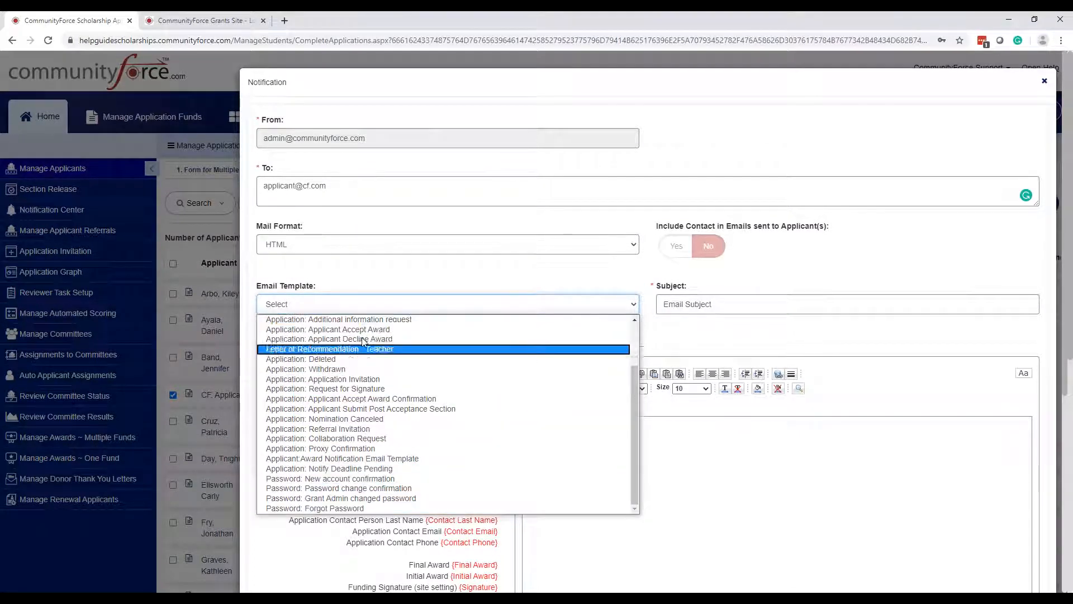
click(368, 467)
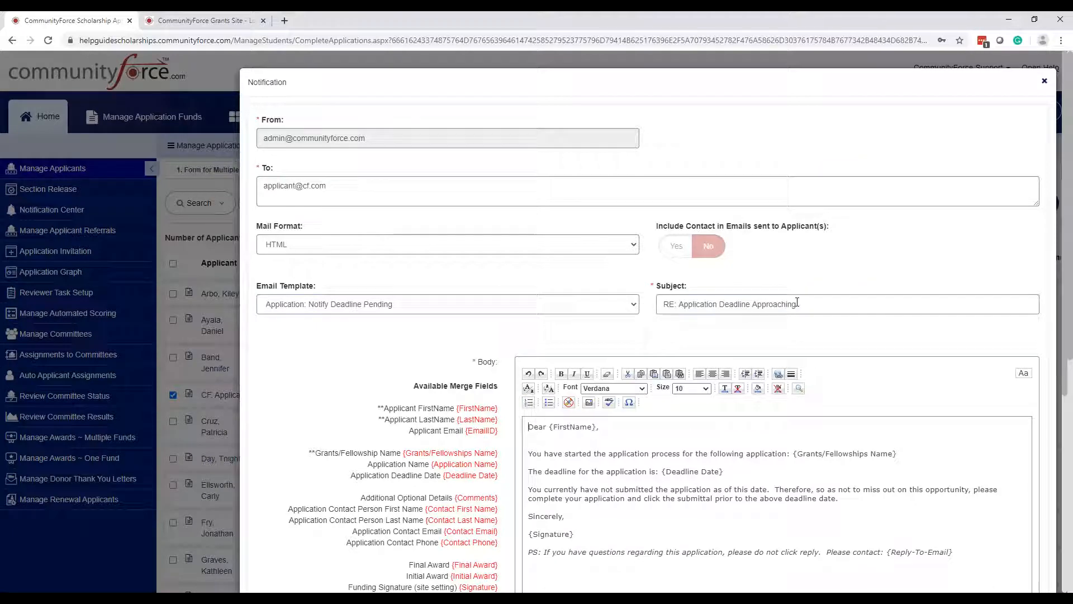
- Review the filled-in email, then reset the Email Template choice to 'Select'
scroll(809, 277, down, 2)
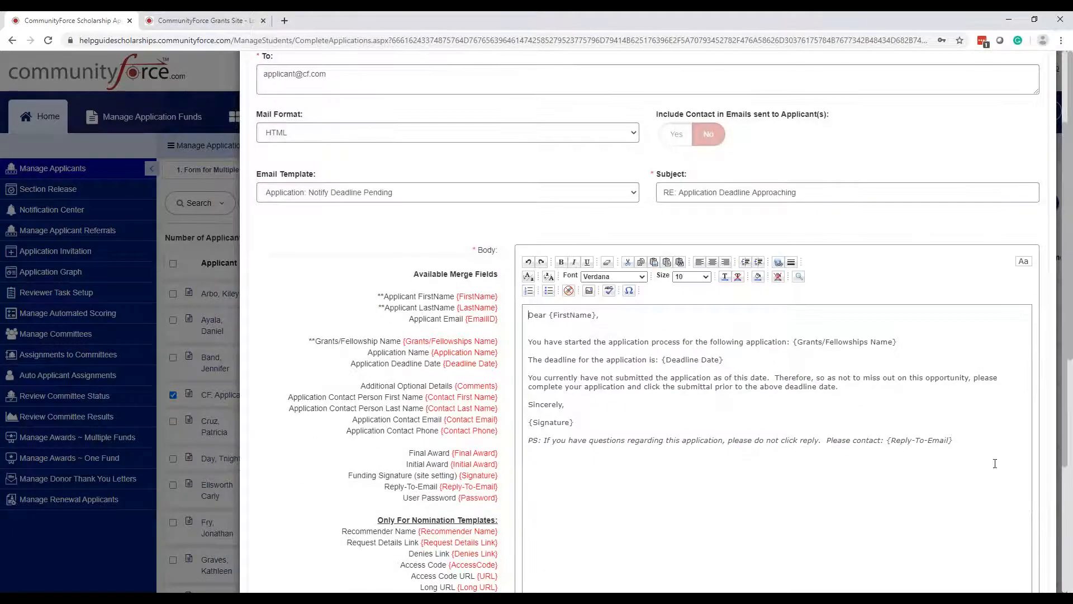
scroll(995, 463, up, 1)
click(583, 249)
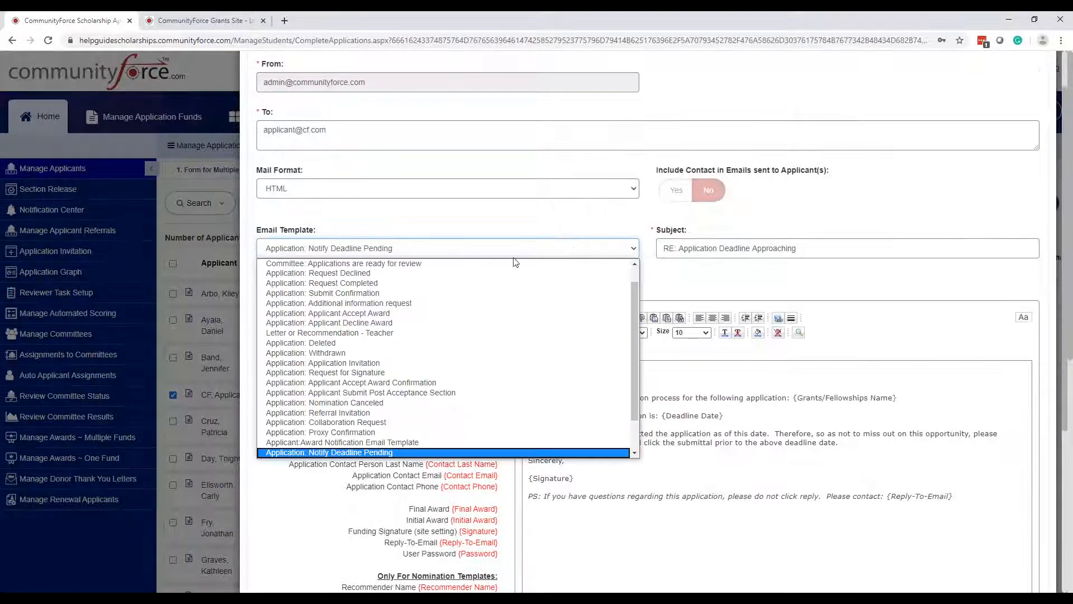
scroll(543, 270, up, 1)
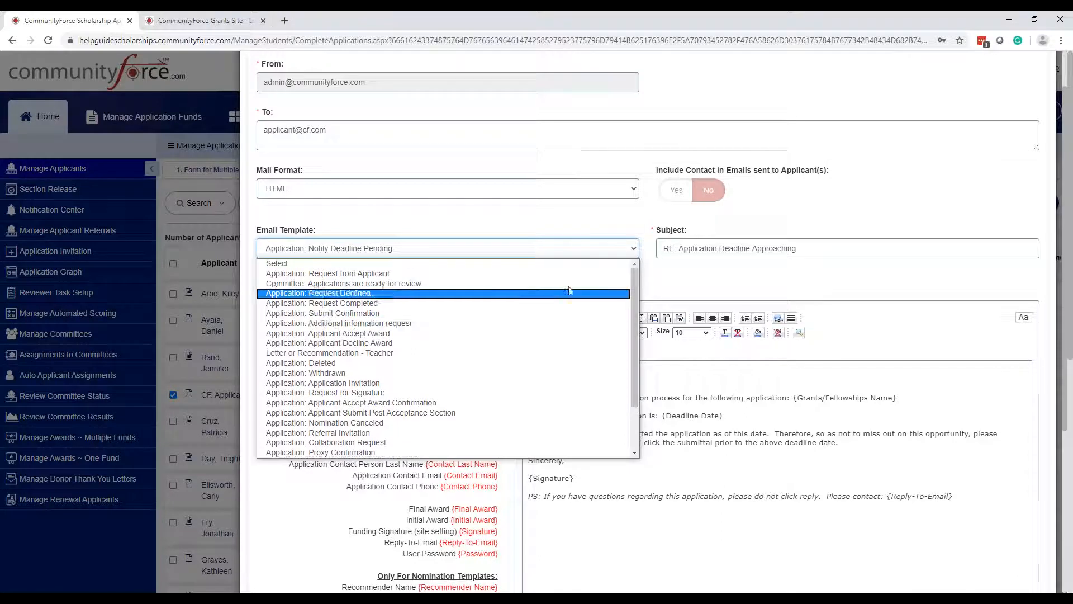
click(541, 263)
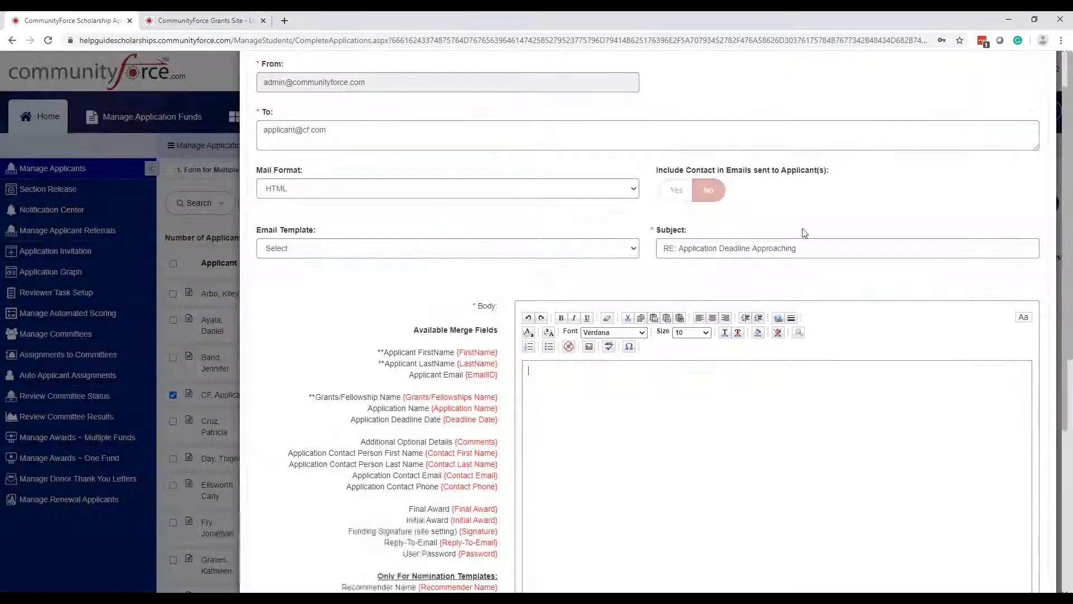
- Replace the notification subject with 'test' and move into the email body
drag(820, 251, 661, 249)
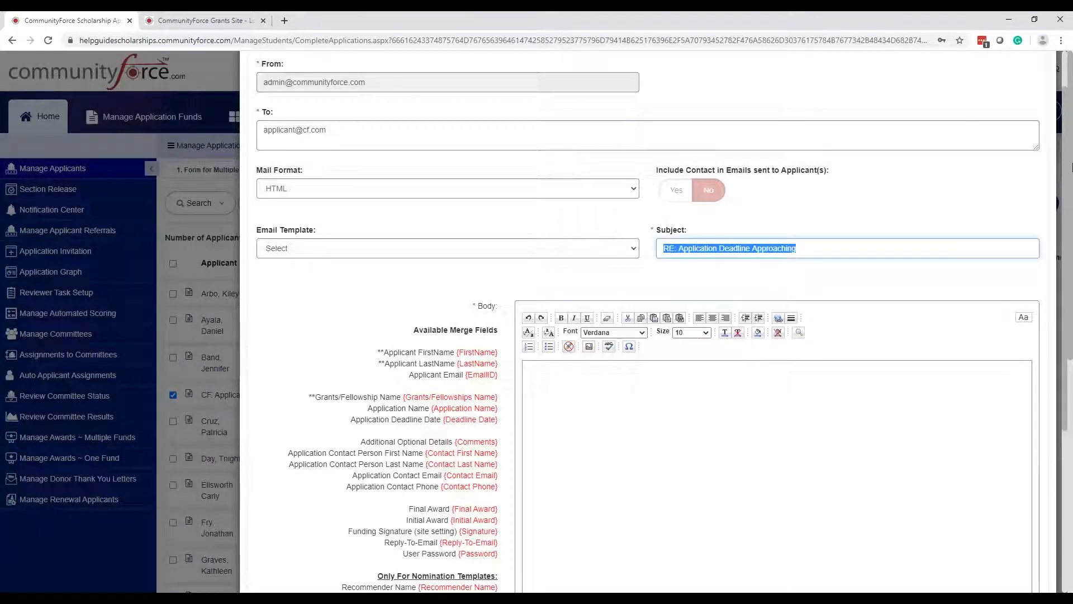
text(test)
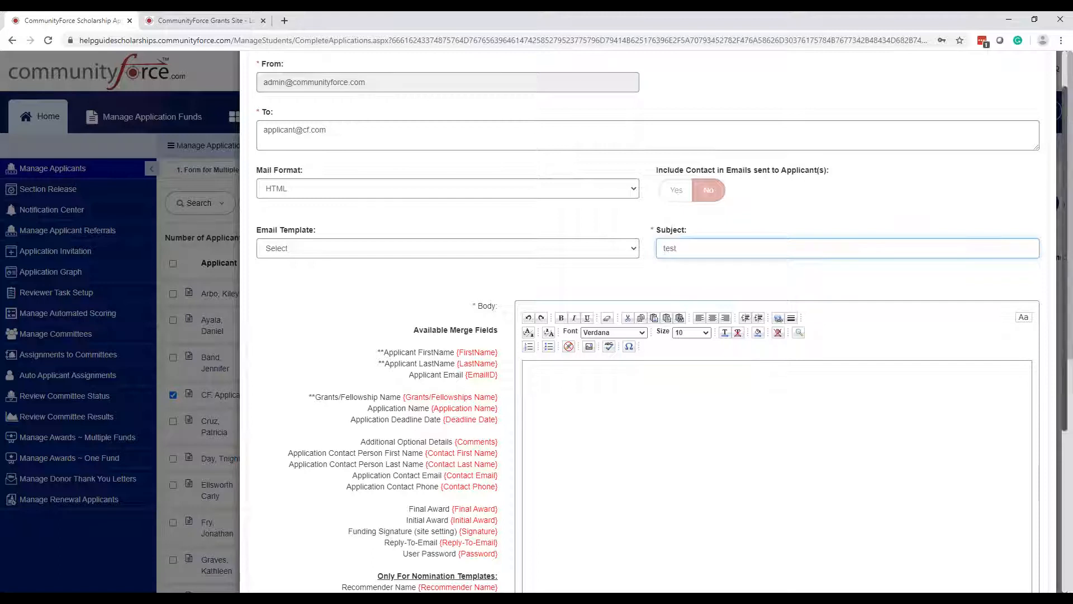
click(944, 445)
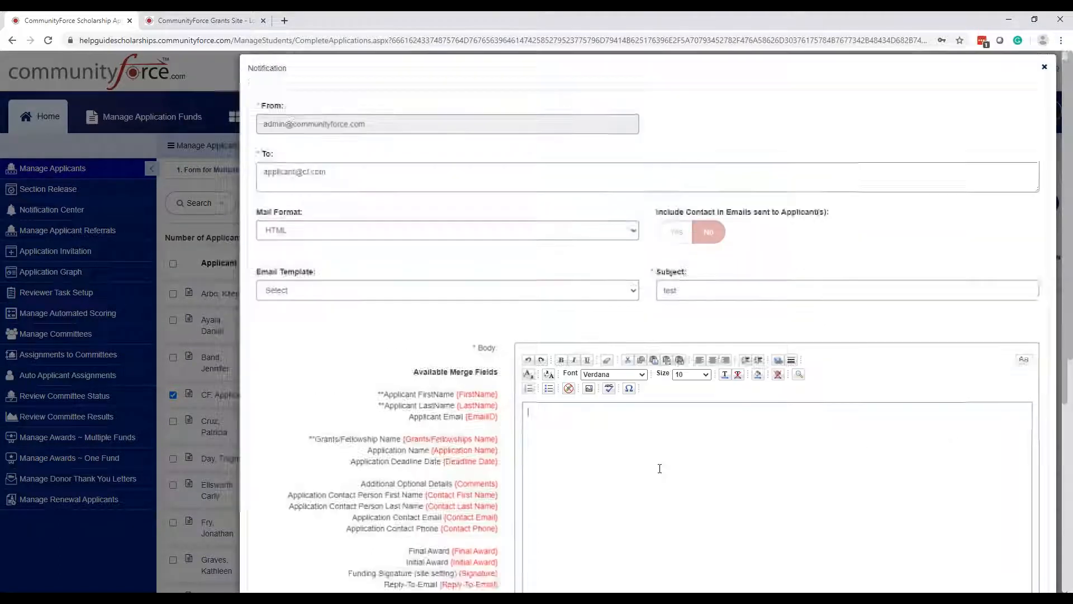
click(527, 425)
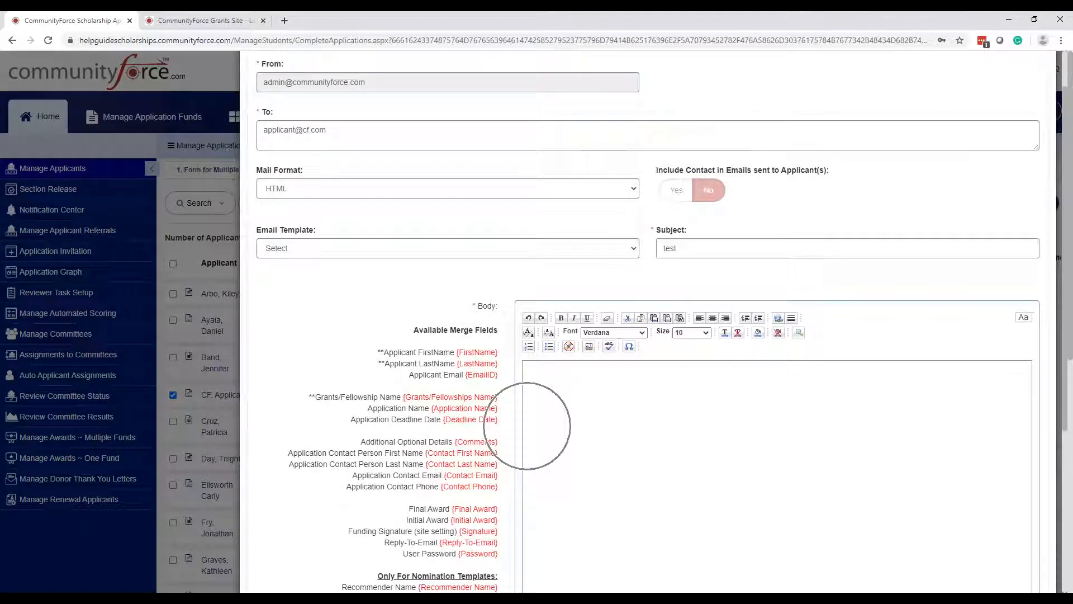
- Try Send Now, then close the Notification dialog to return to Manage Applicants
scroll(618, 422, down, 5)
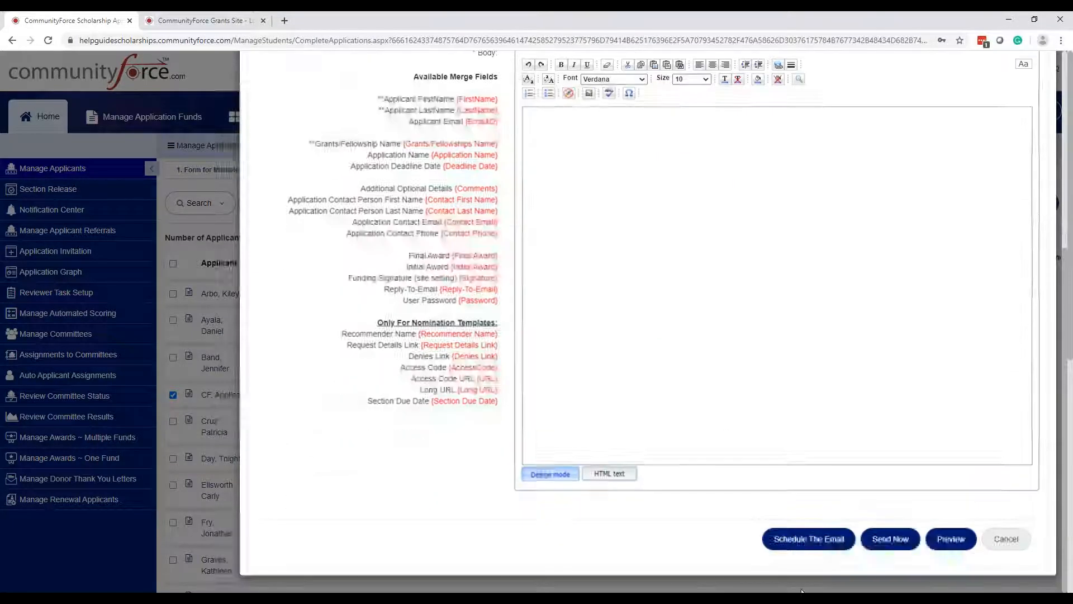
click(891, 539)
click(891, 539)
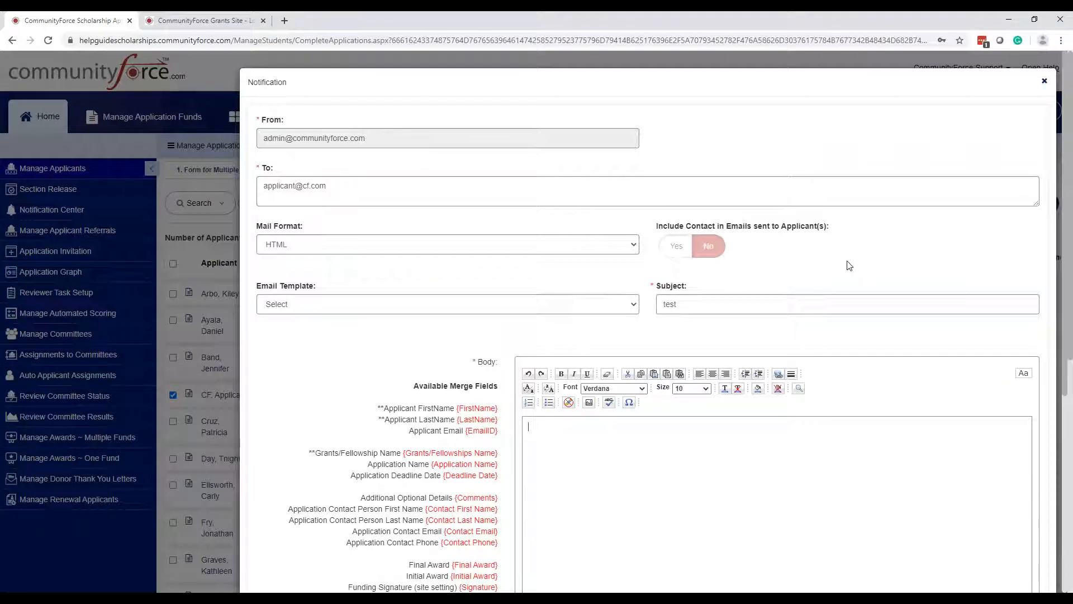
click(875, 129)
click(1045, 82)
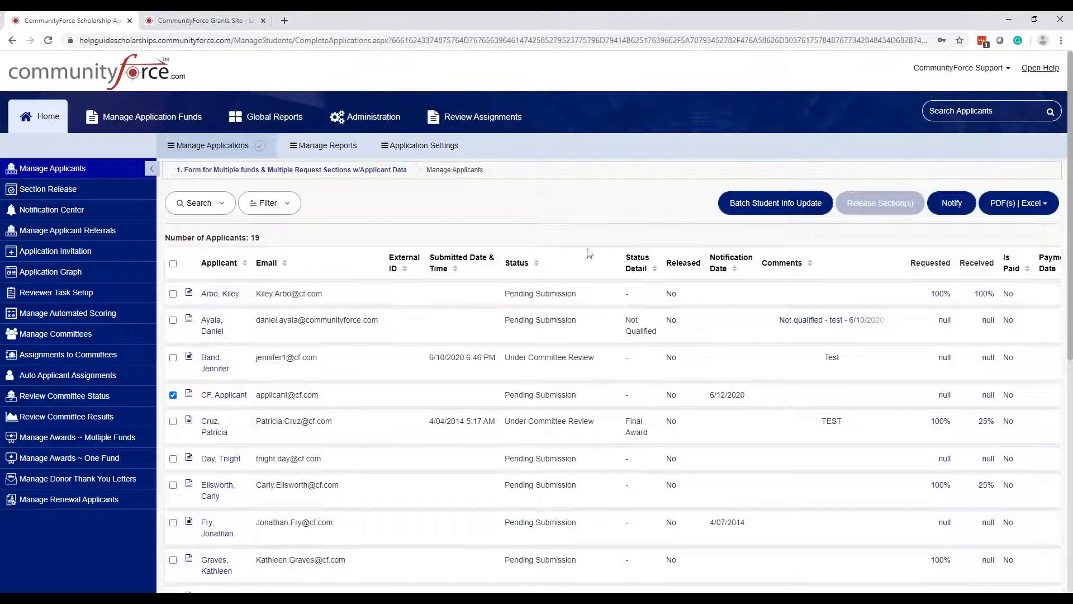
- Under Application Settings, open the General Information section's Message-type heading question for editing
click(420, 145)
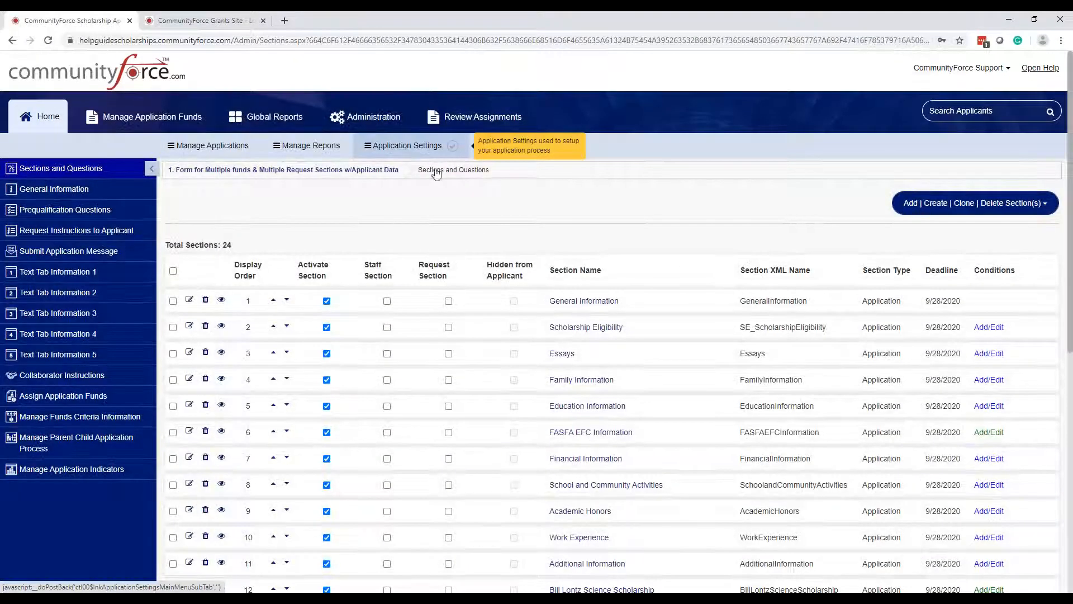
scroll(651, 252, down, 2)
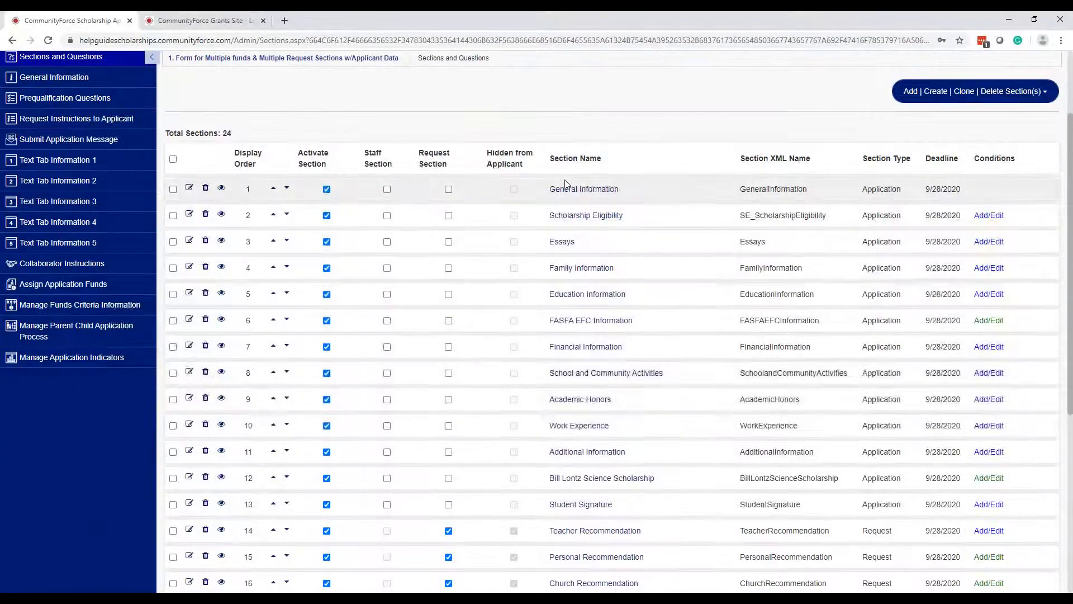
click(565, 196)
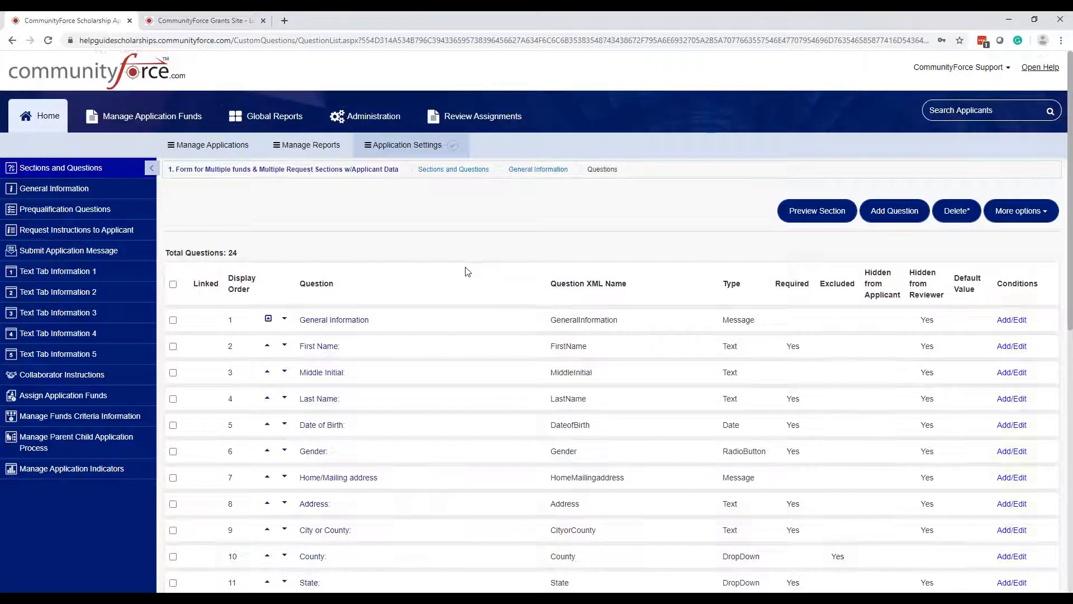
scroll(467, 268, down, 1)
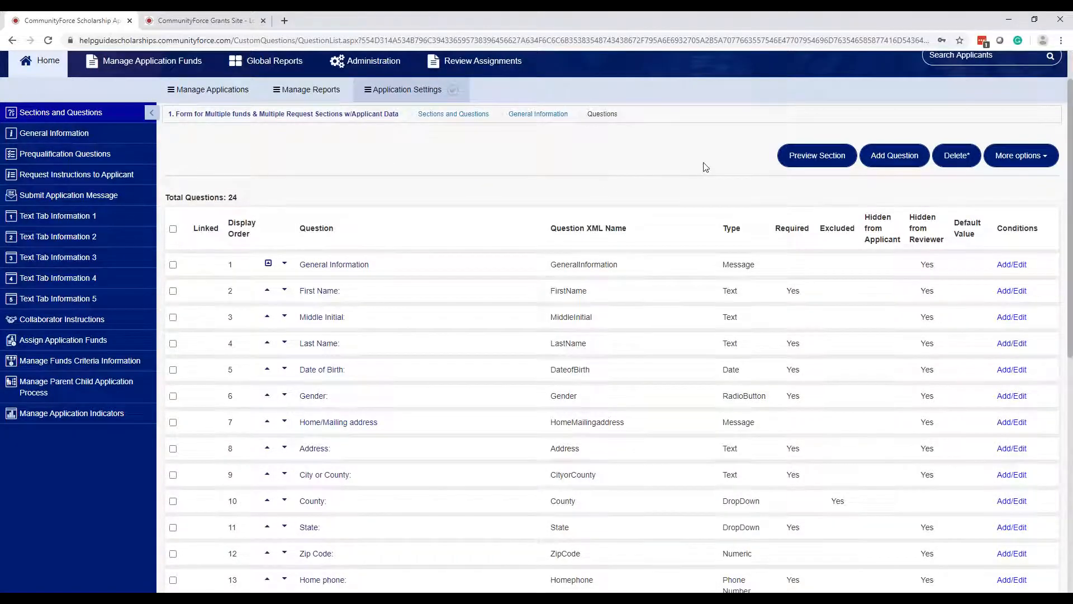
scroll(702, 164, up, 1)
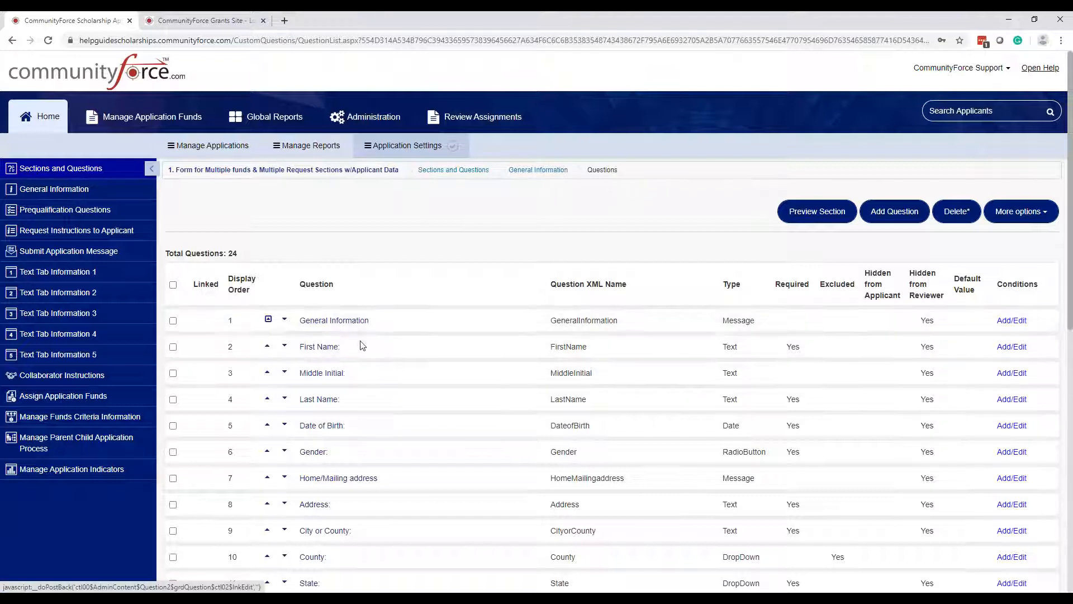
click(334, 321)
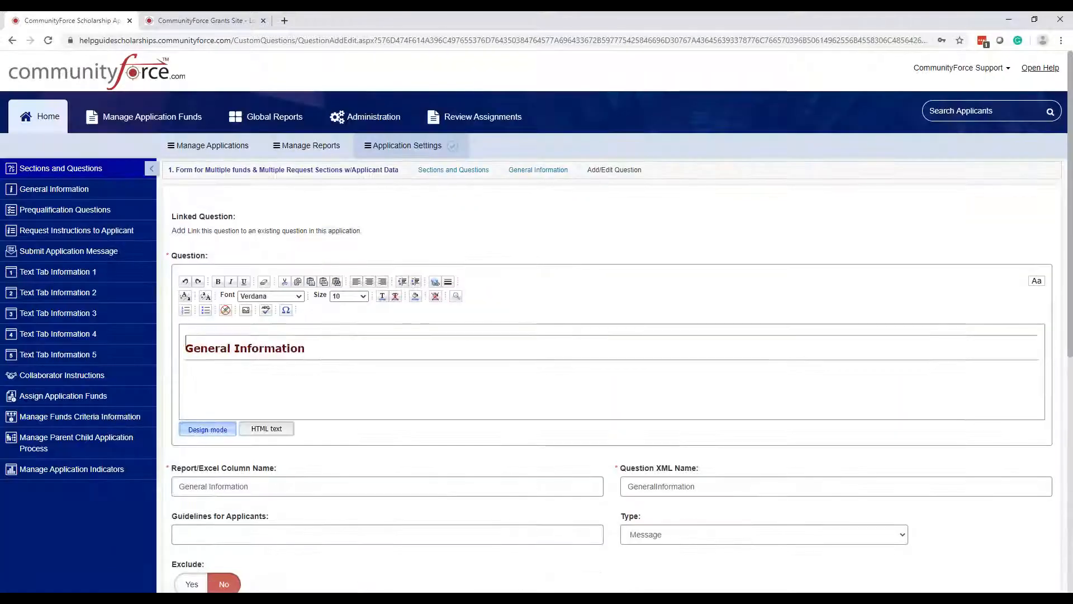
key(ctrl)
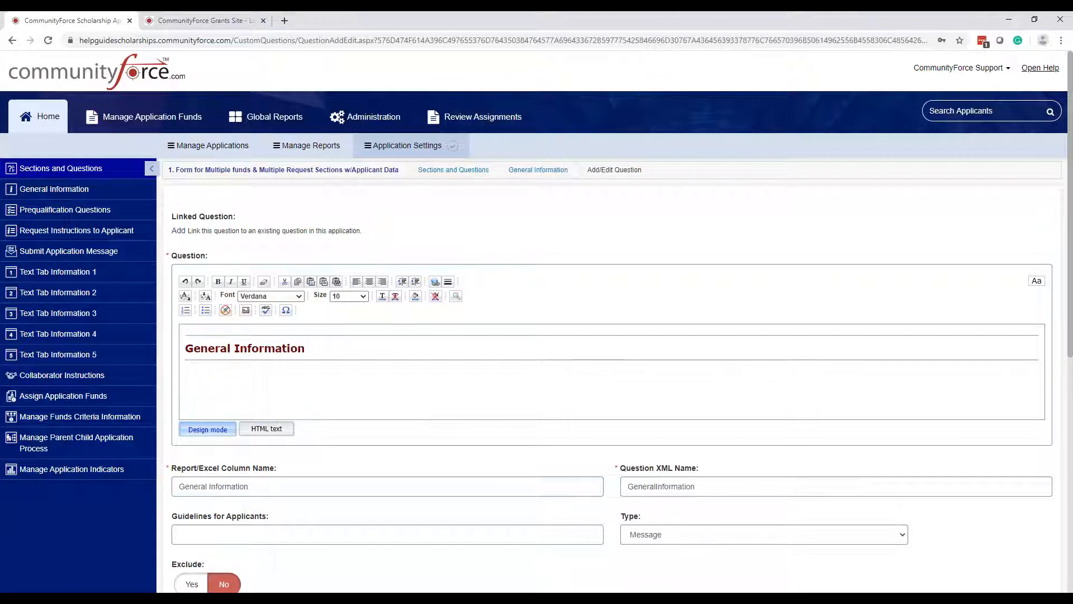
- From General Information's question list, open the Email-type 'Secondary email:' question for editing
scroll(879, 422, down, 2)
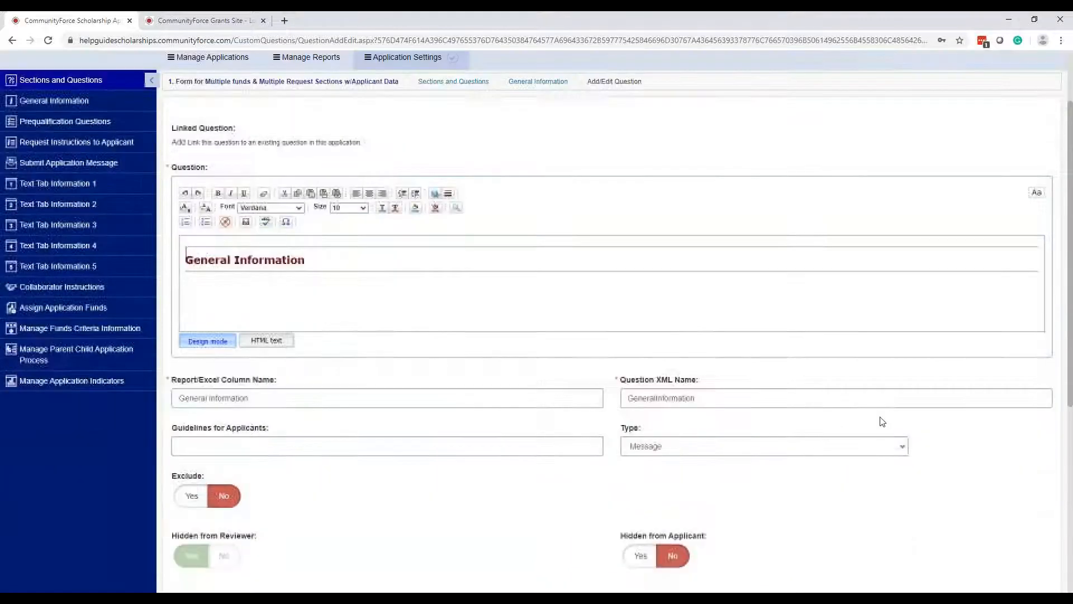
scroll(558, 302, up, 2)
click(503, 174)
scroll(669, 284, down, 1)
scroll(757, 312, down, 5)
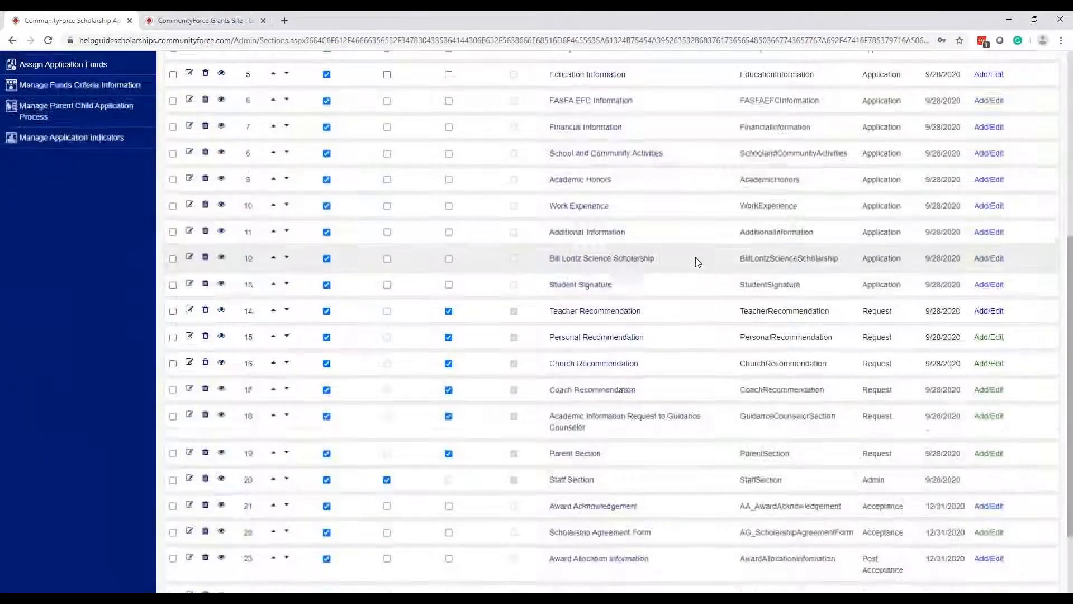
scroll(697, 259, up, 5)
click(584, 246)
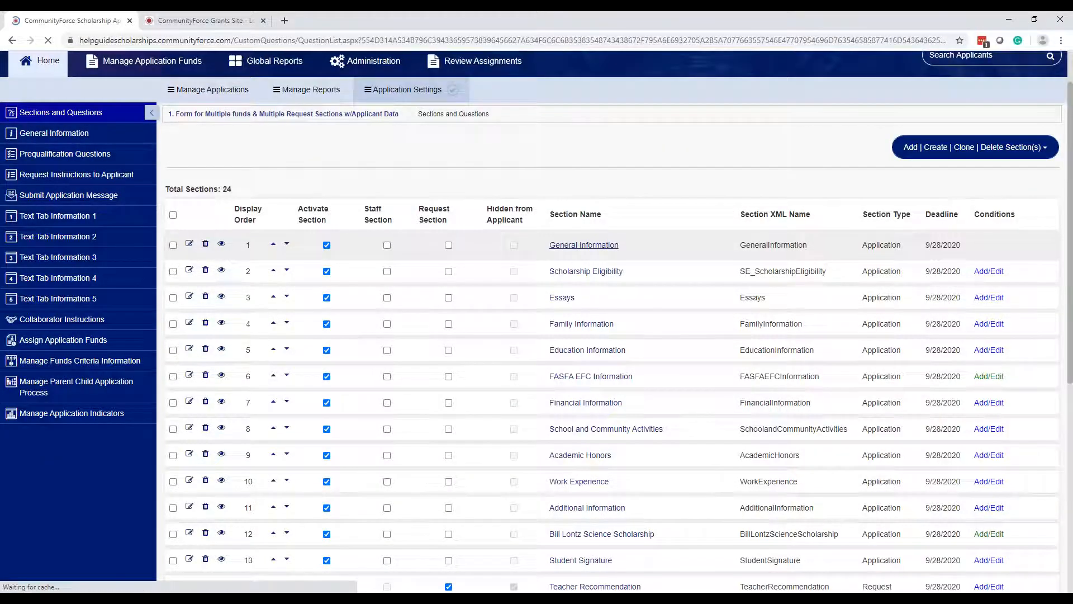
scroll(925, 219, down, 5)
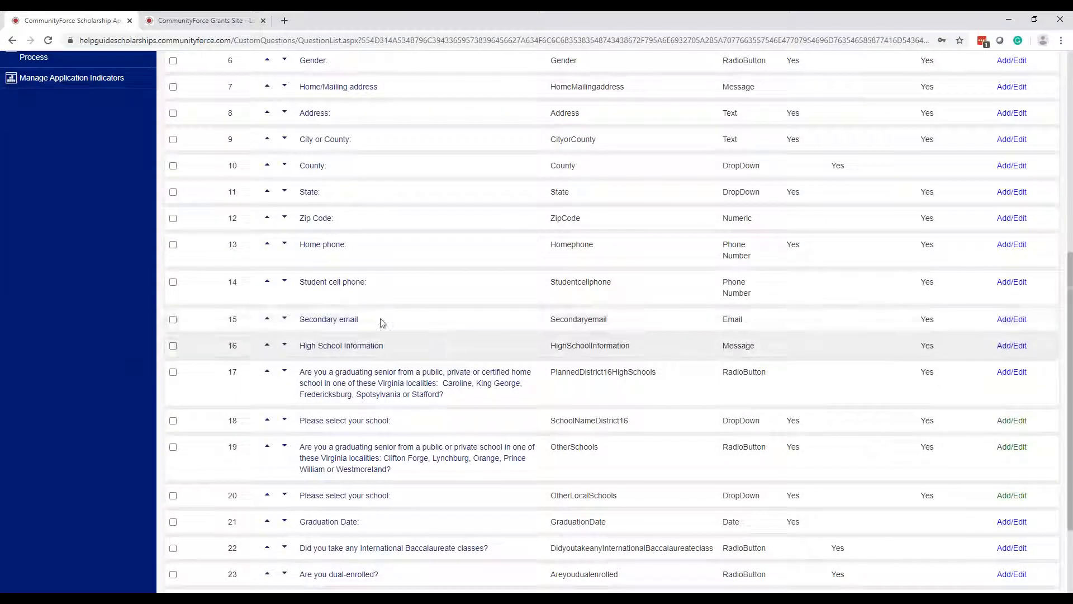
click(341, 327)
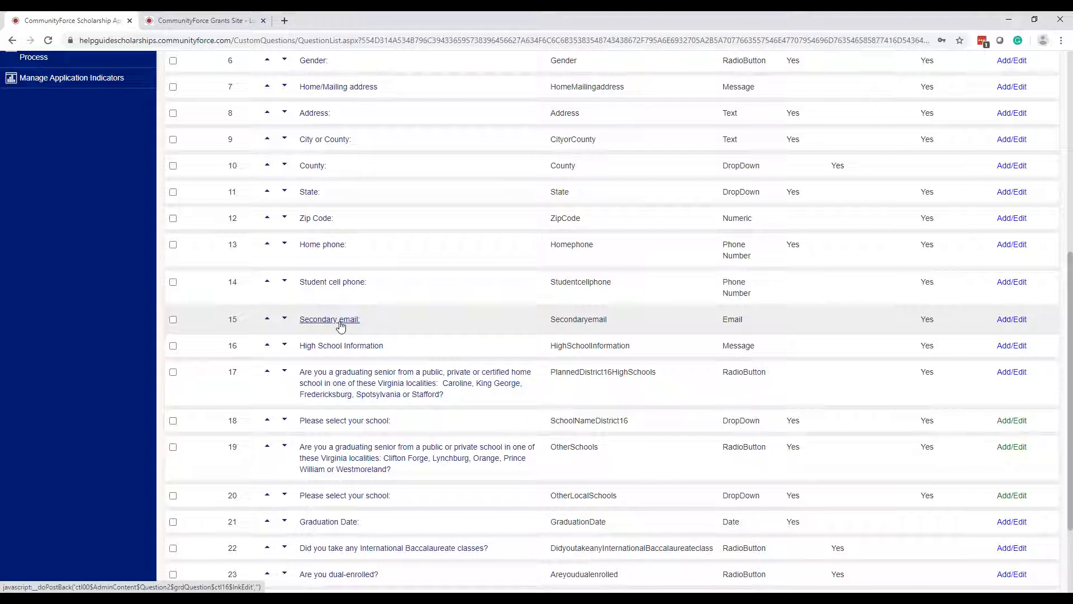
click(330, 320)
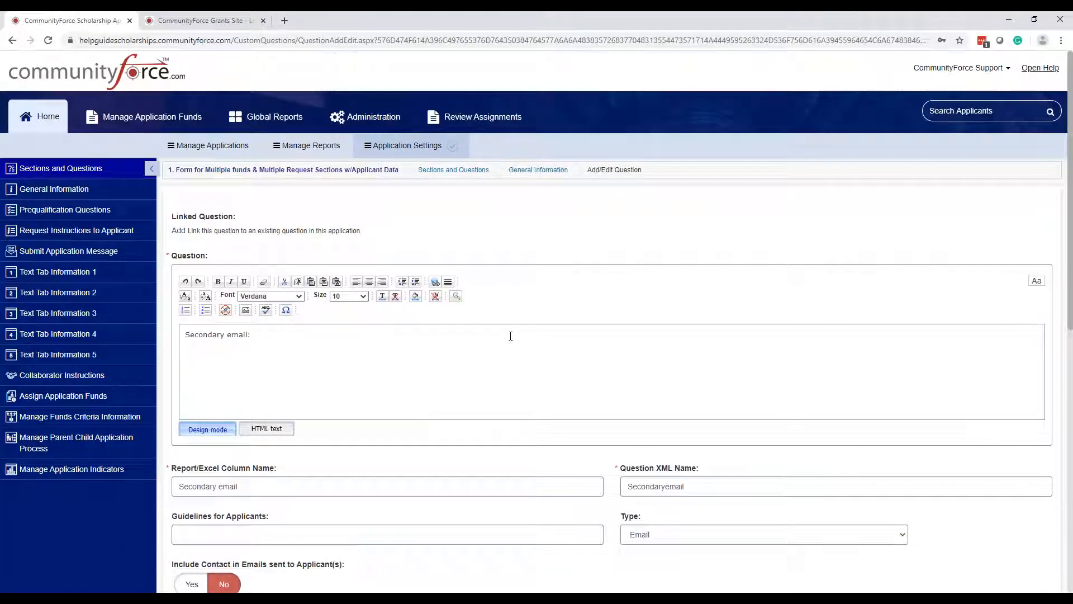
- Set 'Include Contact in Emails sent to Applicant(s)' to Yes on Secondary email and Save & Exit
scroll(525, 380, down, 4)
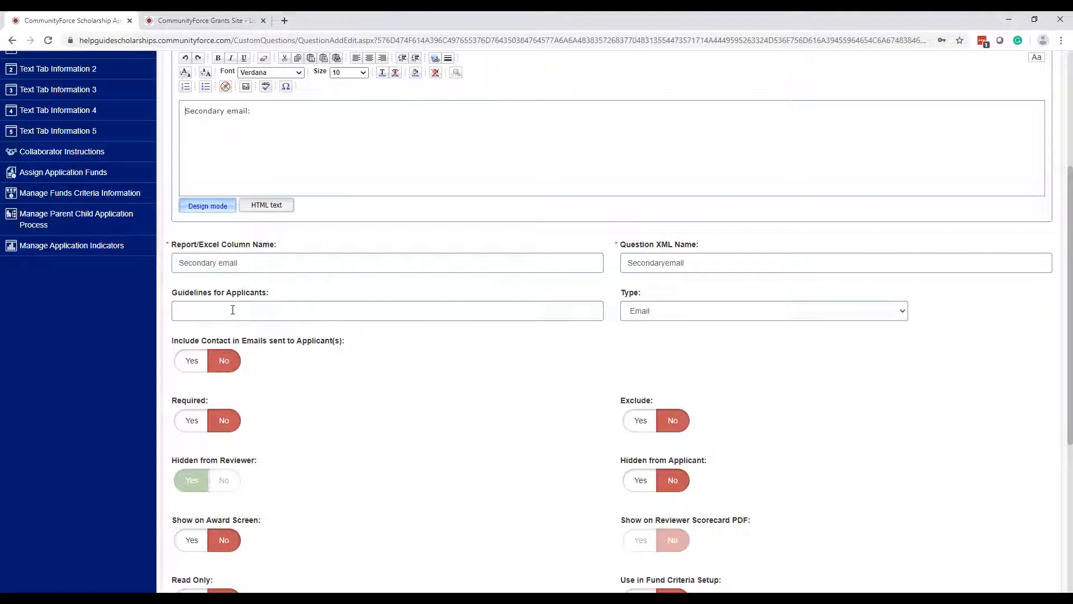
click(705, 318)
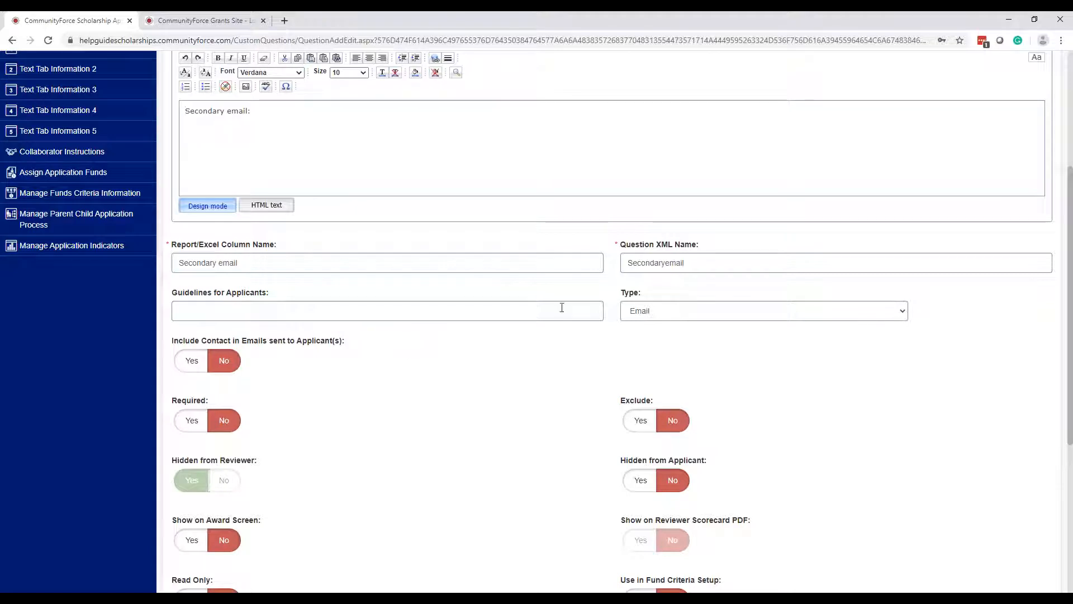
click(687, 318)
click(687, 318)
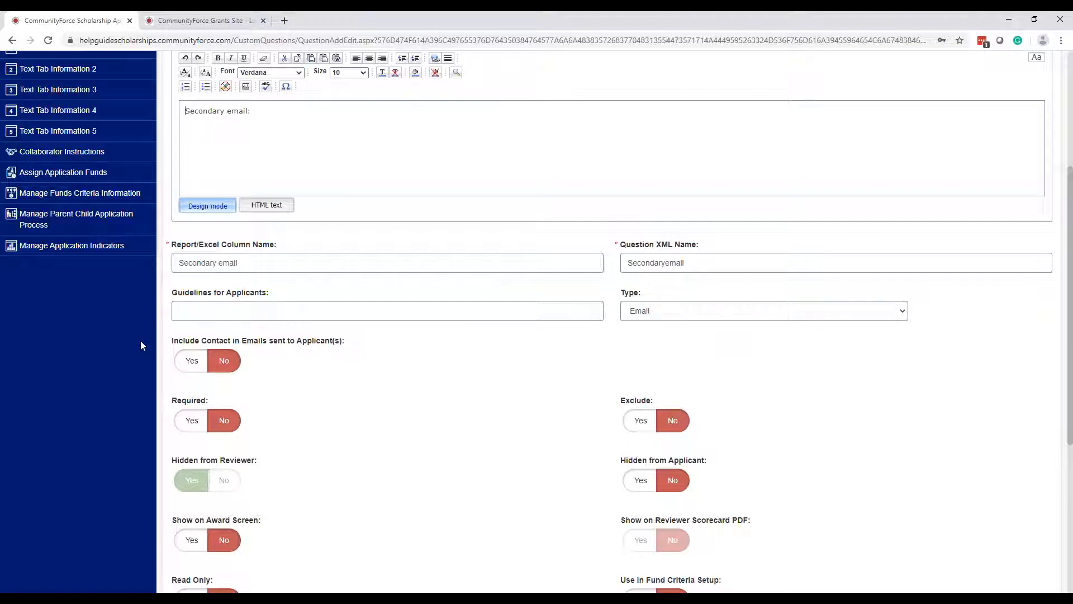
click(193, 362)
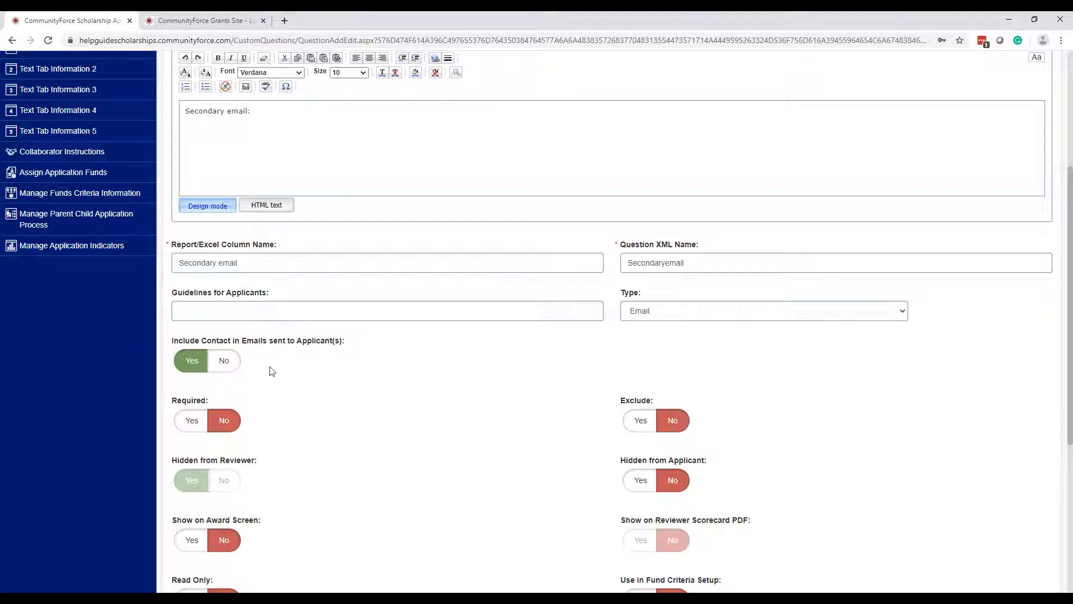
scroll(1059, 340, down, 5)
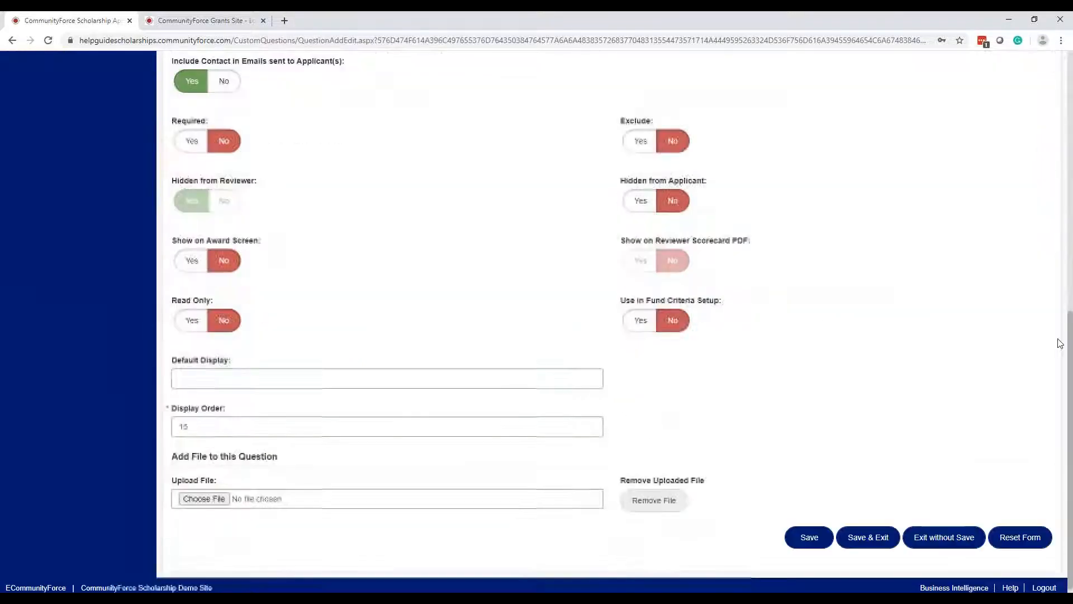
click(858, 532)
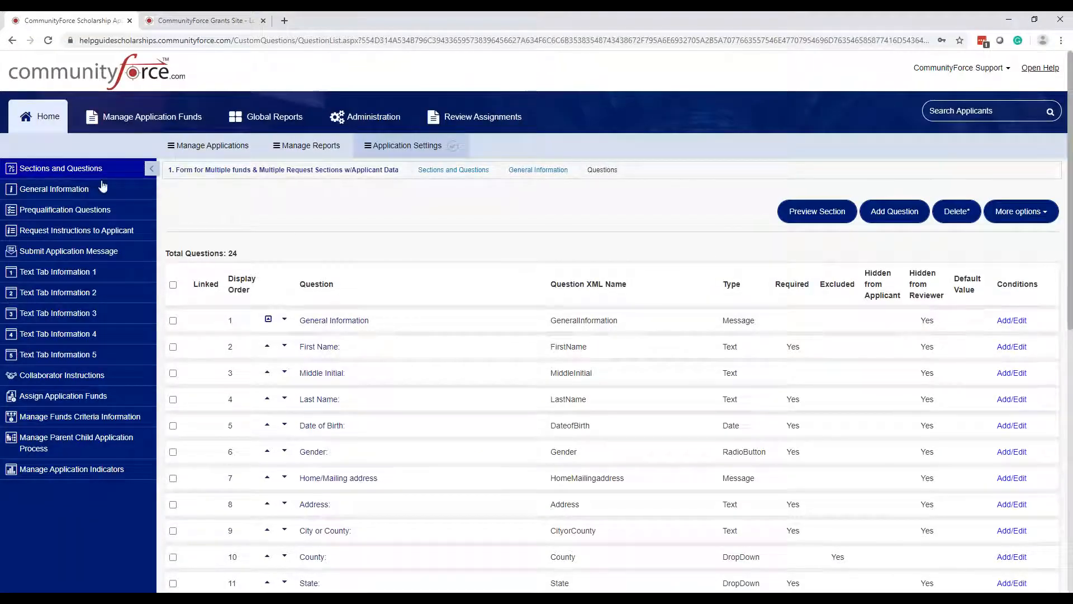
- In Manage Applicants, select the test applicant's row and start a Notify email to them
click(207, 150)
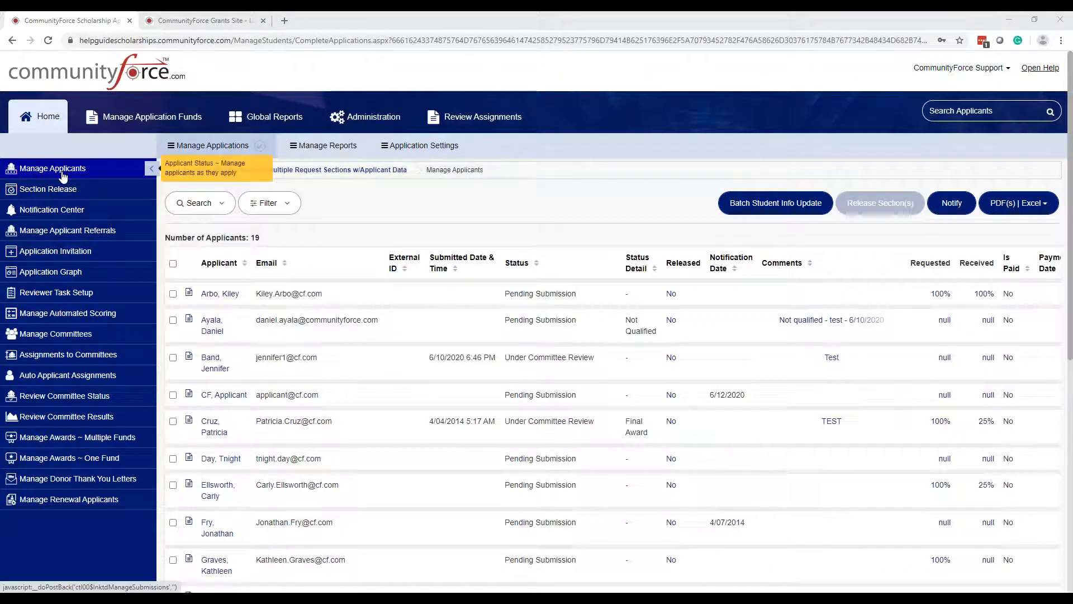
click(60, 170)
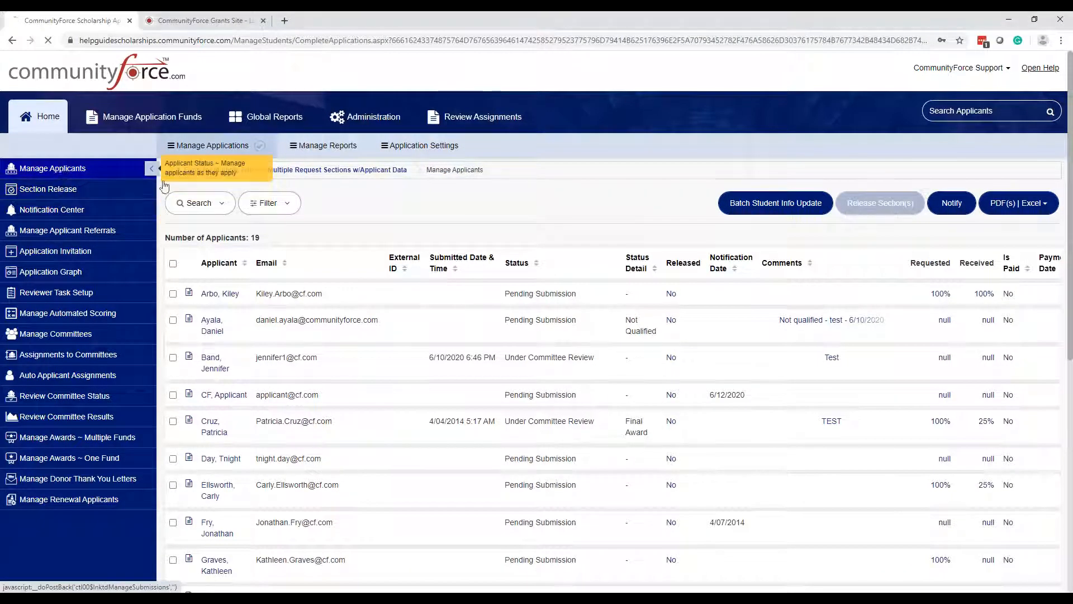
click(173, 396)
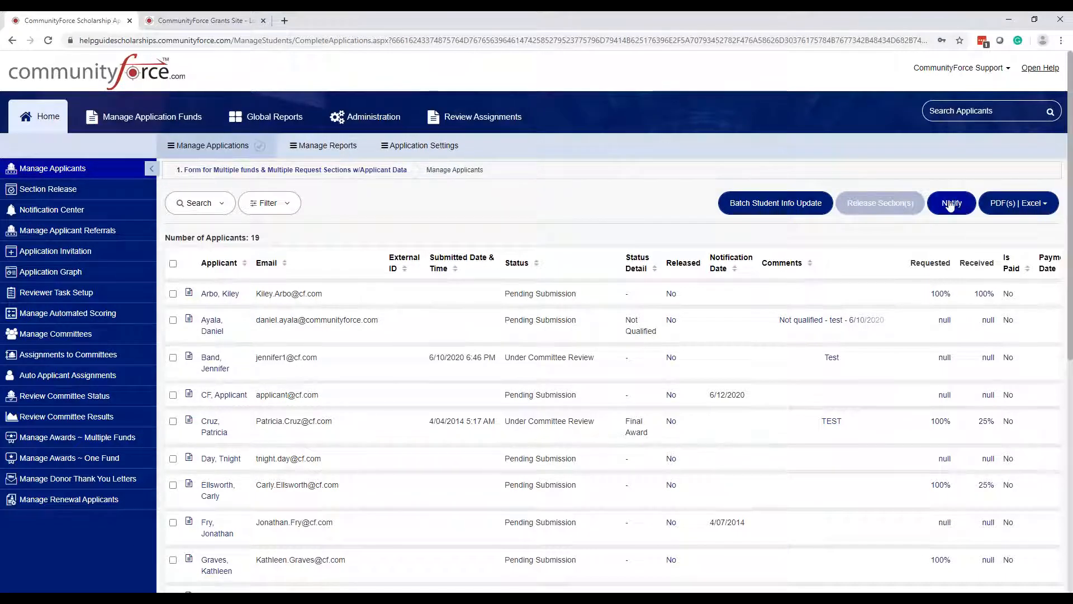
click(172, 395)
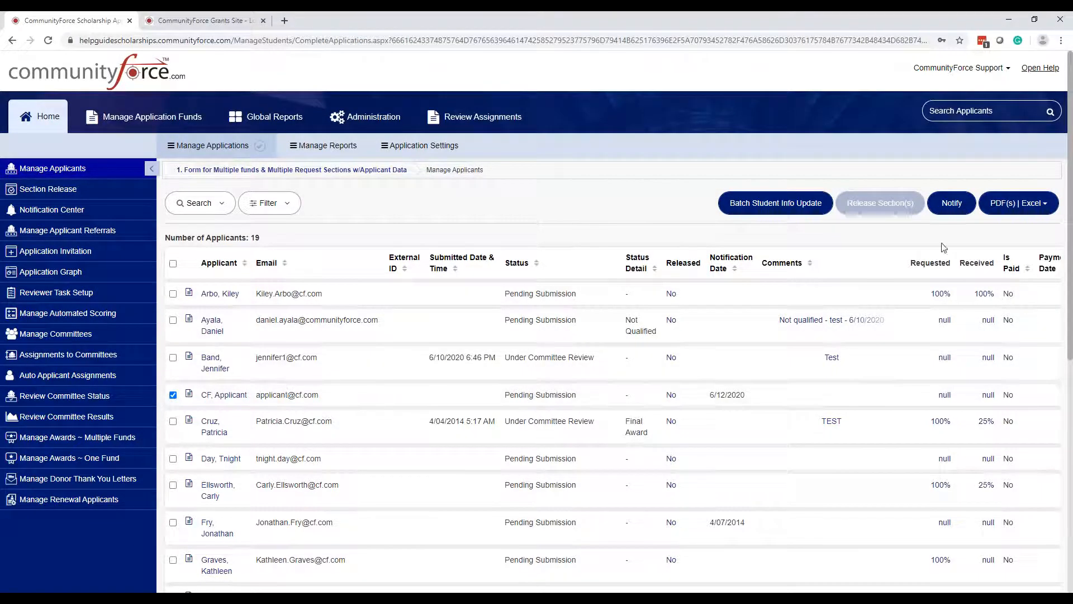
click(953, 203)
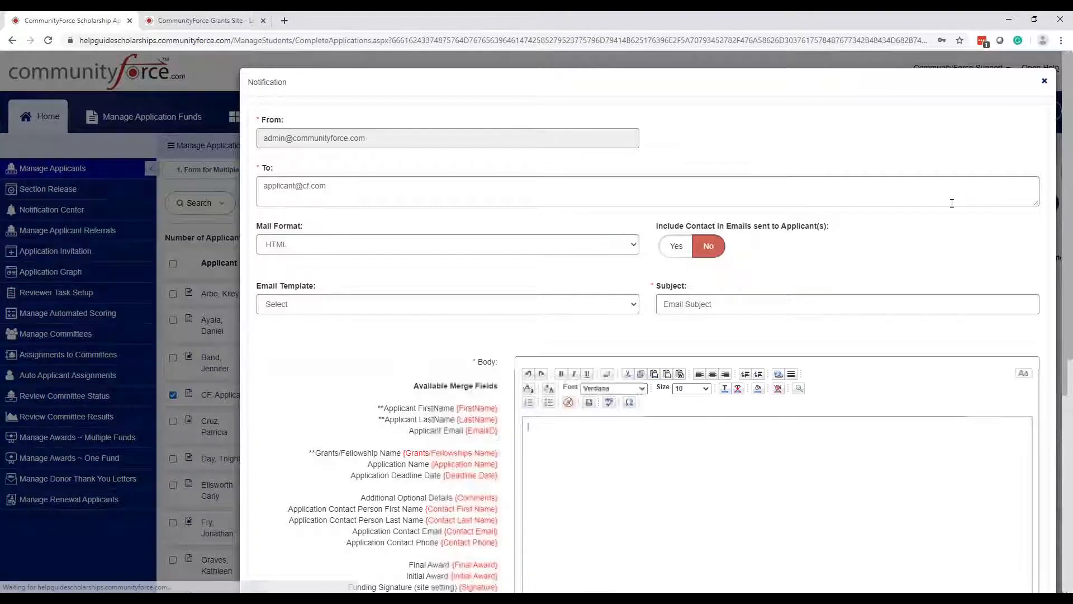
- Apply the 'Application: Notify Deadline Pending' template, giving subject 'RE: Application Deadline Approaching'
click(376, 304)
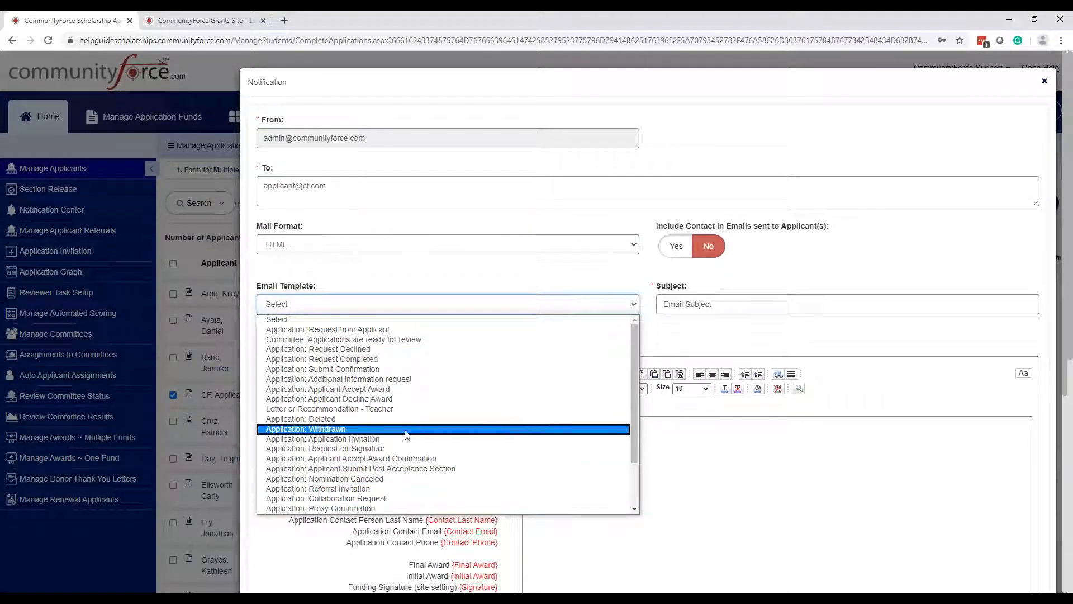
scroll(413, 485, down, 2)
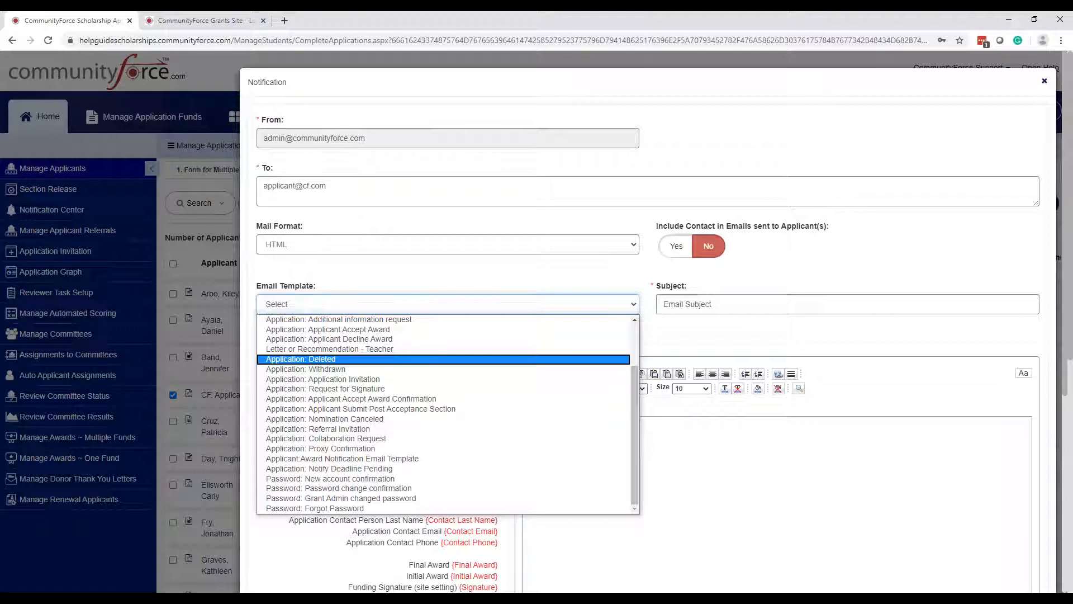
click(330, 469)
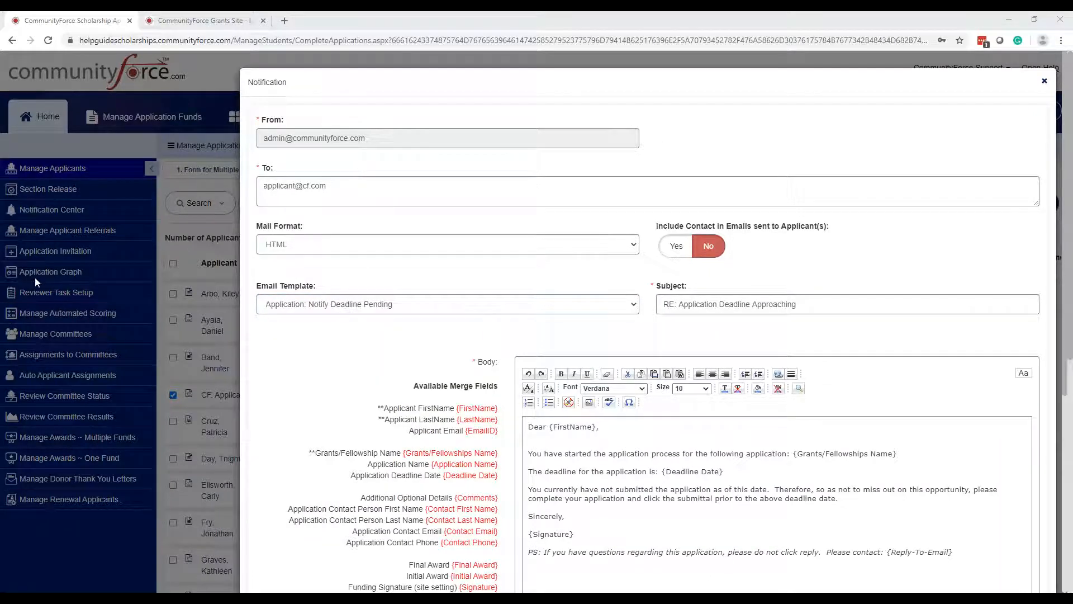
scroll(795, 347, down, 3)
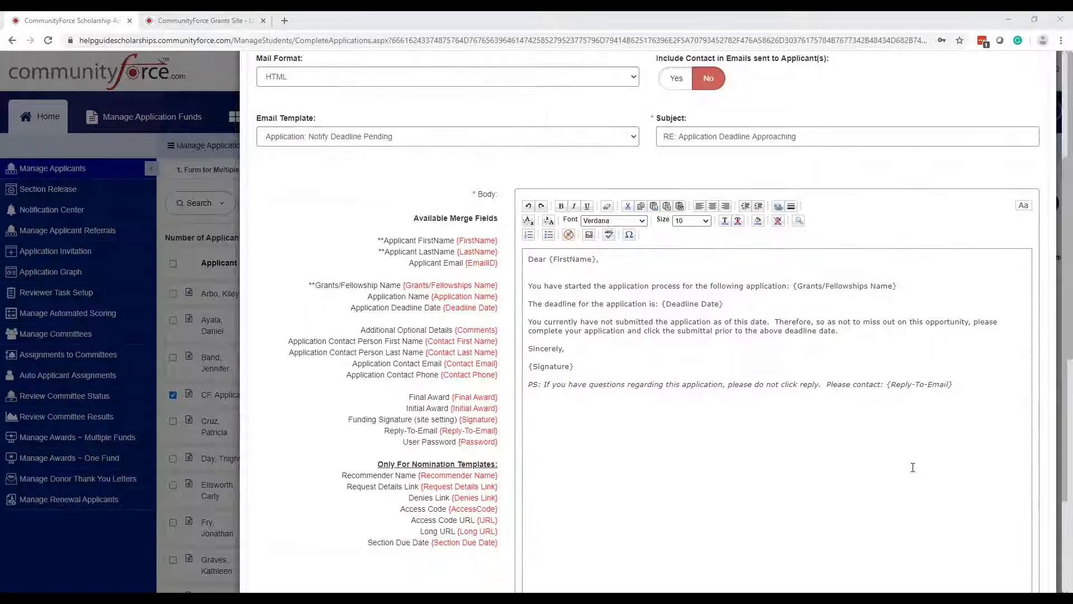
scroll(911, 467, up, 2)
drag(683, 217, 893, 247)
drag(917, 508, 912, 482)
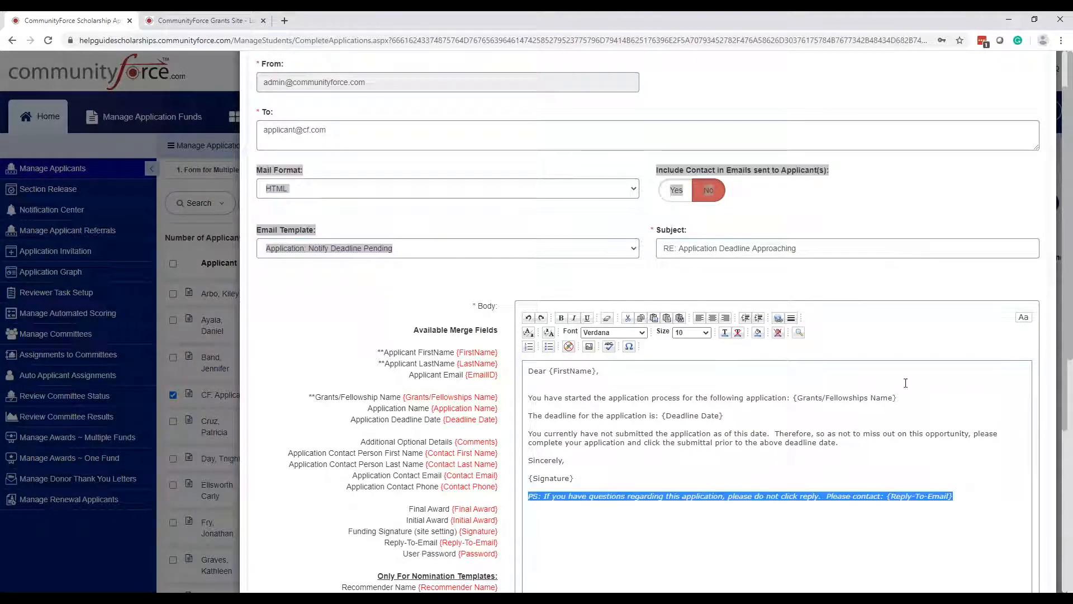
click(779, 210)
click(931, 378)
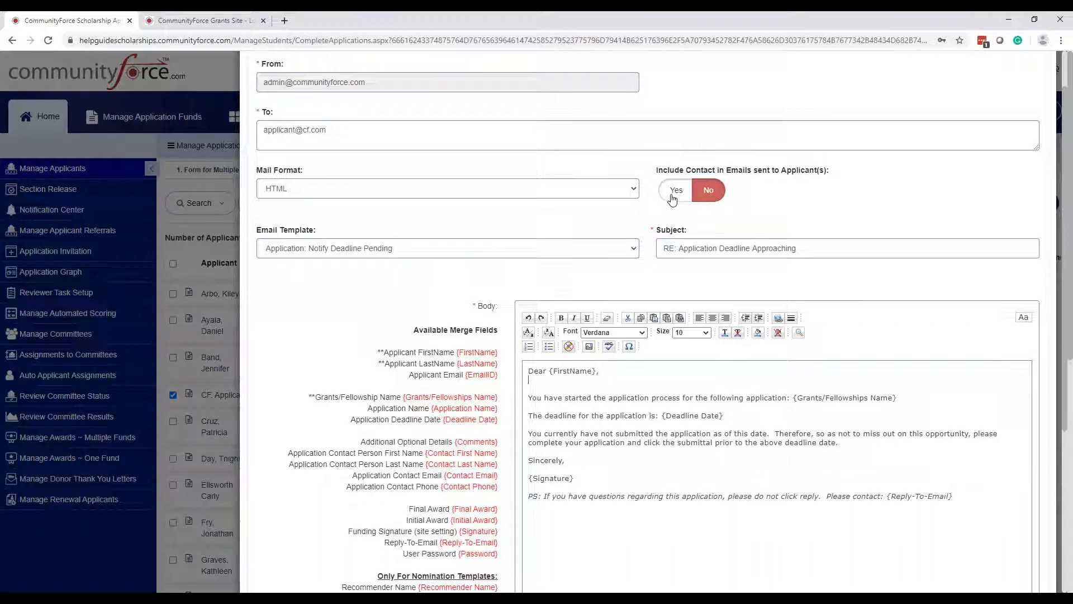
- Set Include Contact in Emails to No for this notification
key(ctrl)
key(ctrl)
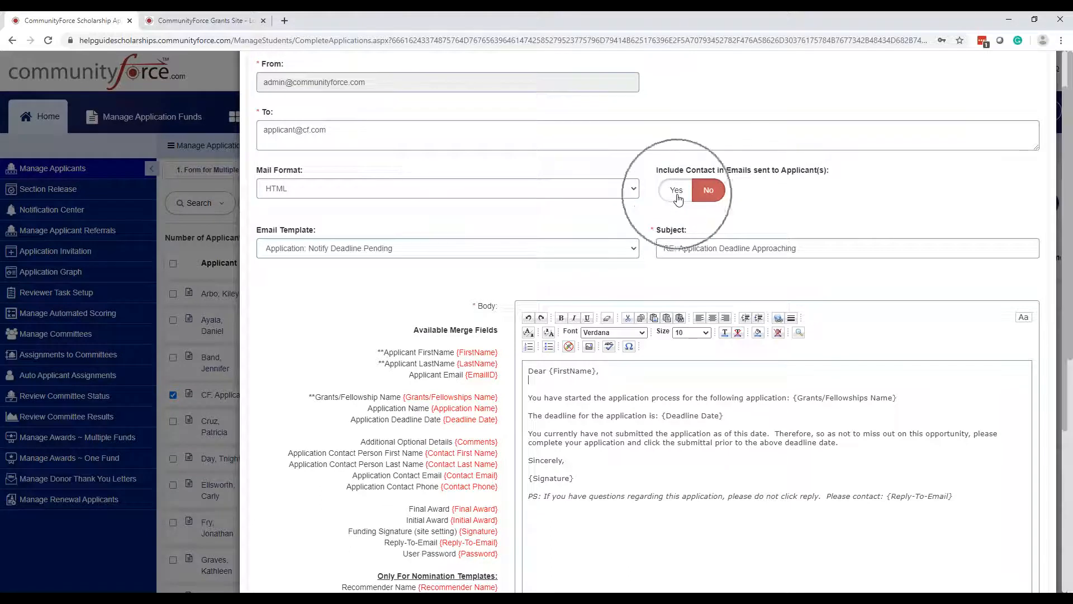
click(676, 191)
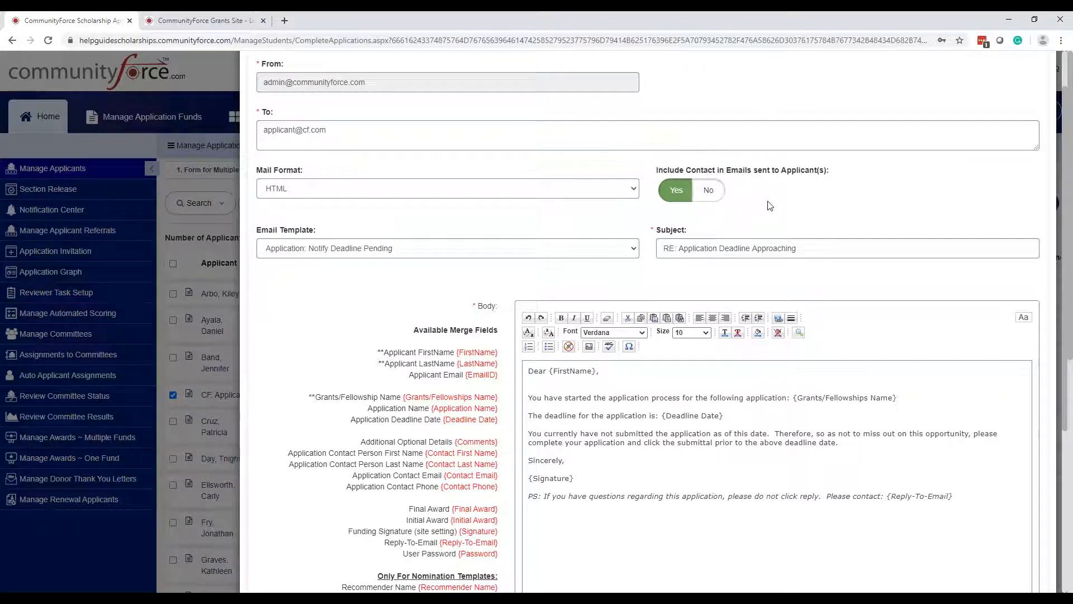
scroll(464, 190, up, 1)
drag(351, 190, 246, 194)
click(518, 190)
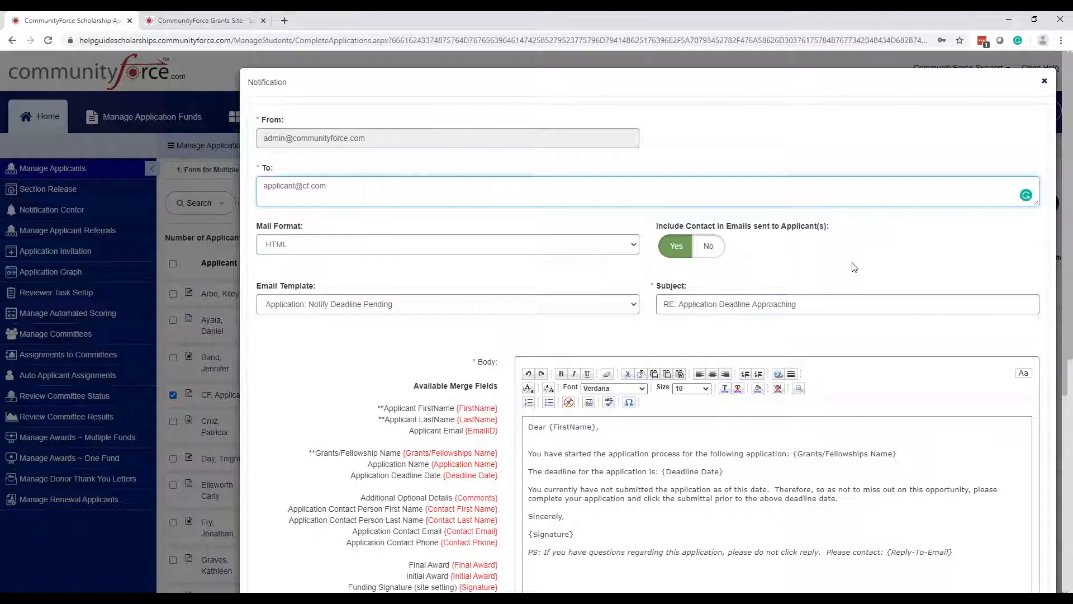
click(680, 250)
scroll(709, 299, down, 5)
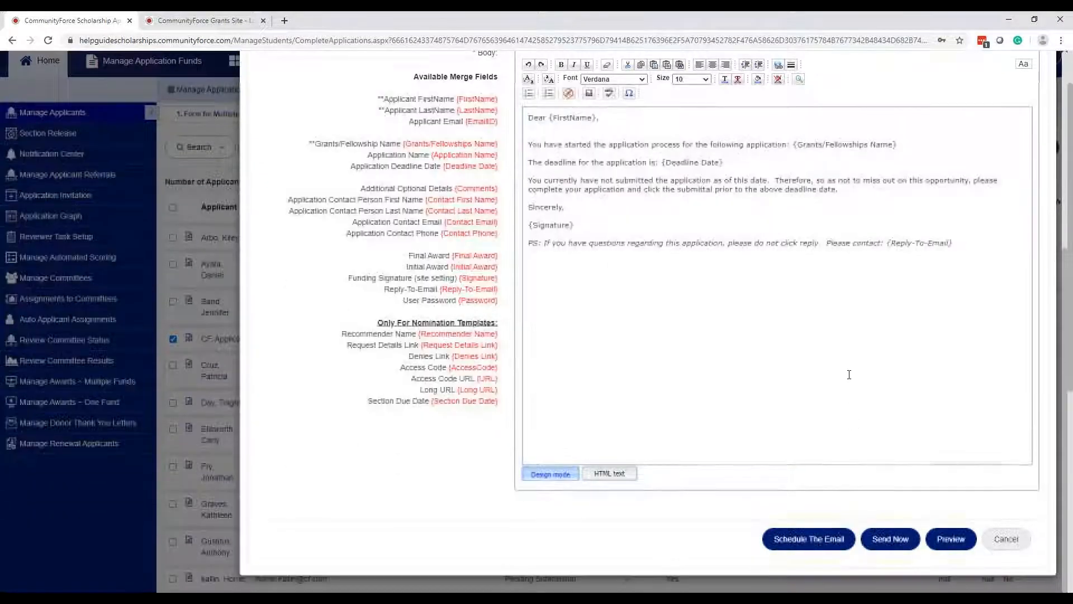
scroll(828, 336, up, 5)
scroll(771, 252, down, 5)
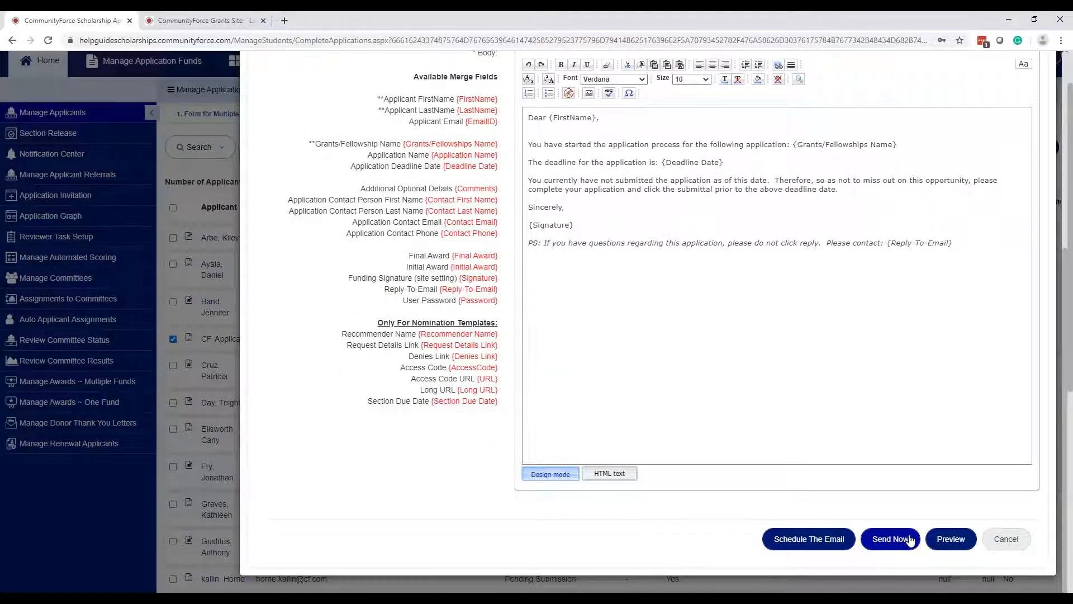
scroll(910, 539, up, 4)
scroll(662, 322, up, 2)
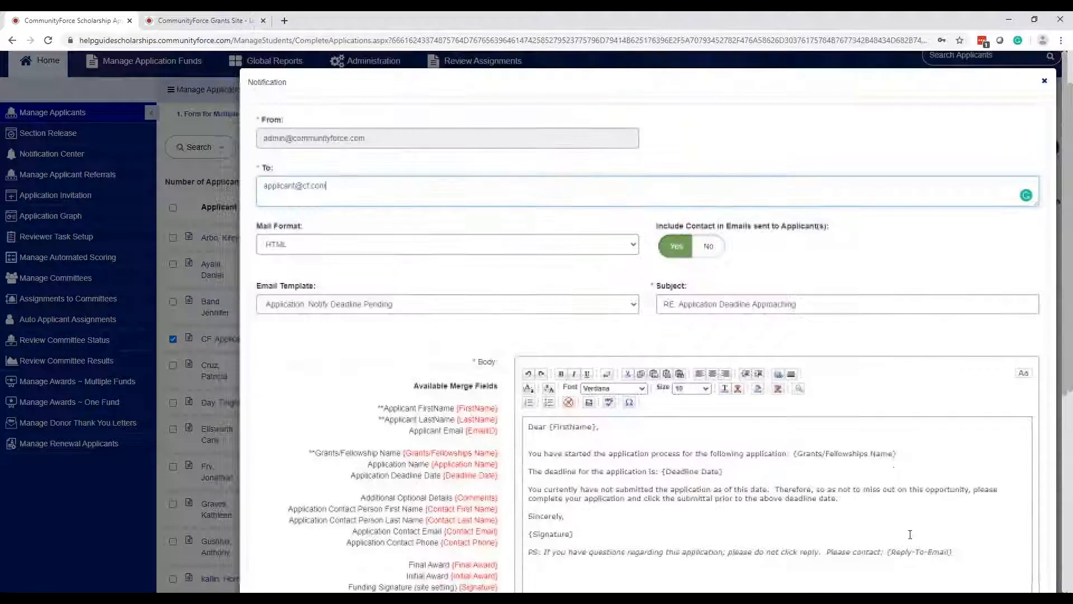
click(709, 250)
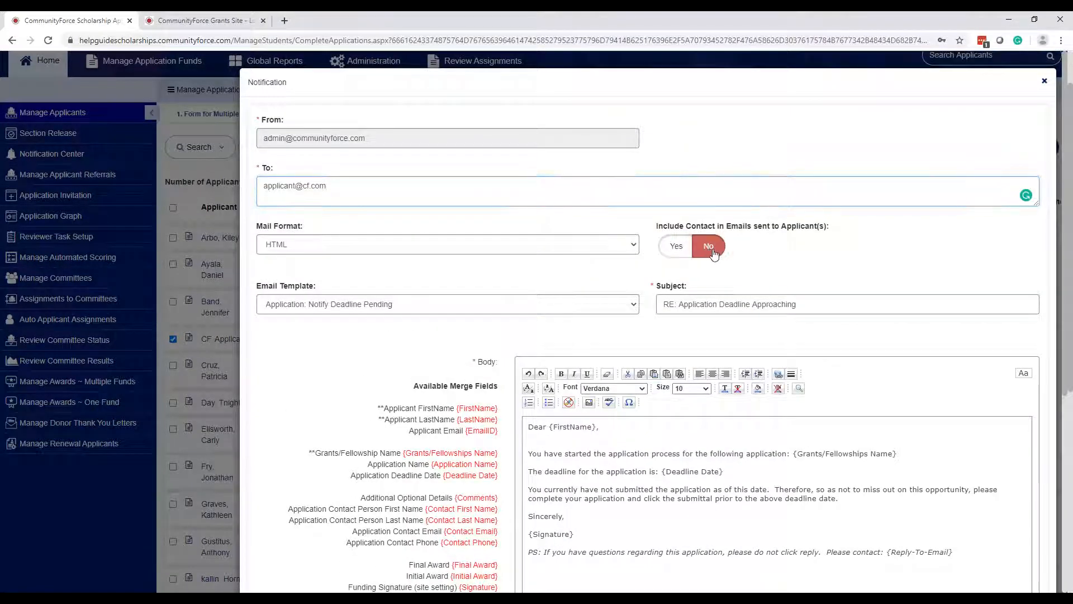
- Switch the email to scheduled delivery, revealing a 5:10 PM send time
scroll(790, 267, down, 4)
scroll(791, 264, down, 3)
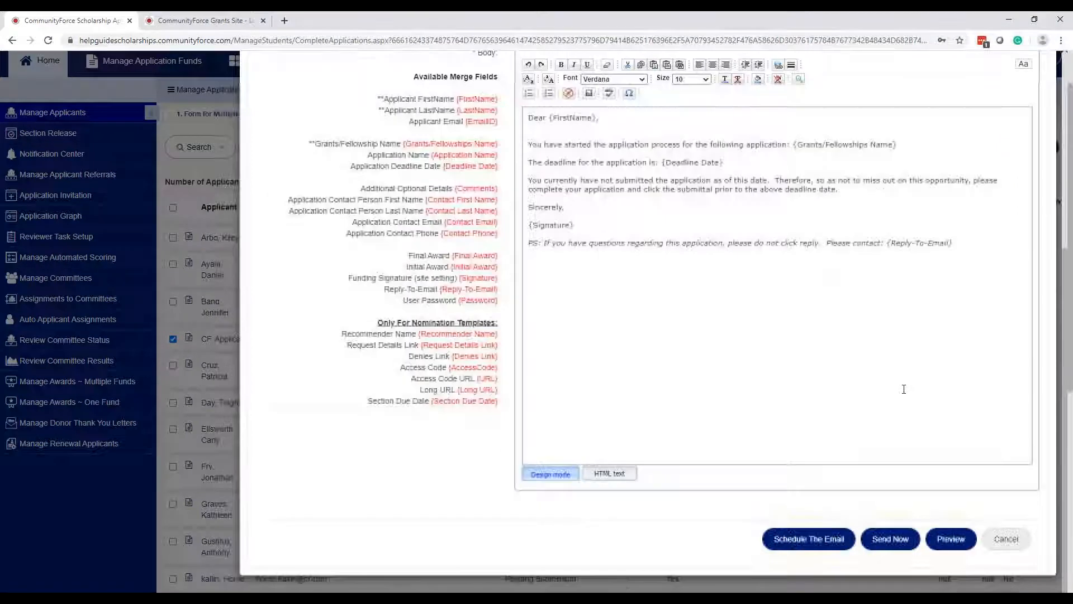
scroll(866, 355, up, 3)
scroll(866, 355, down, 3)
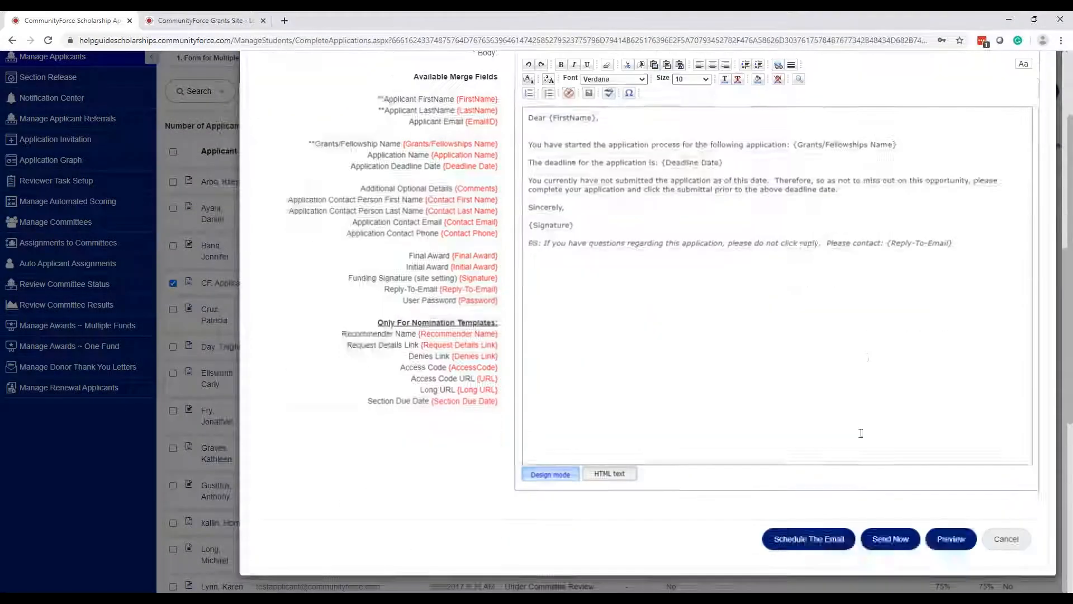
click(834, 540)
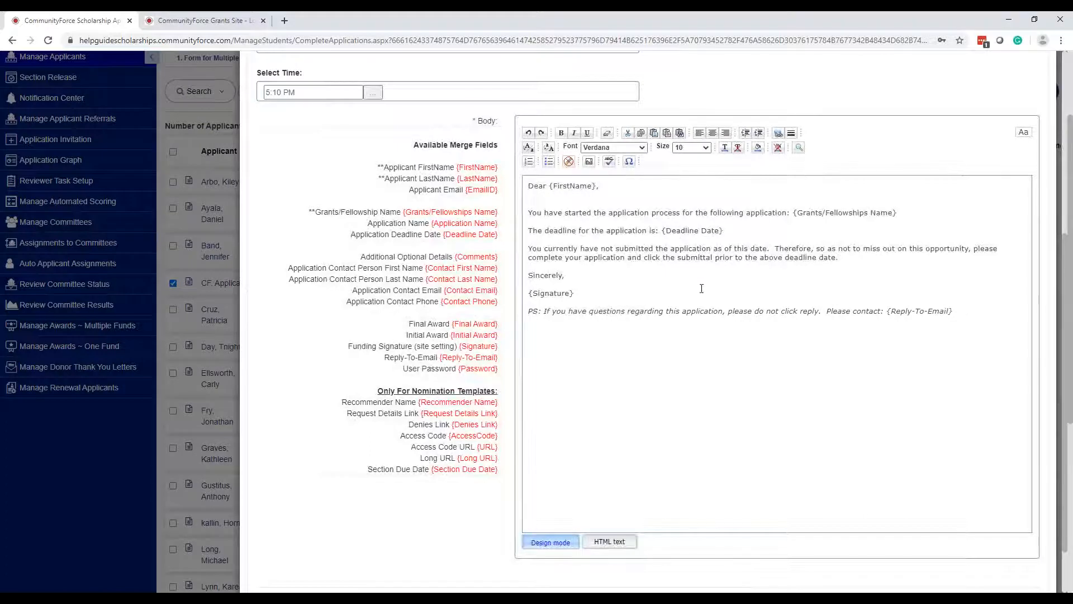
- Set the send date to 06/13/2020, keeping the 5:10 PM send time
scroll(701, 288, up, 3)
click(343, 211)
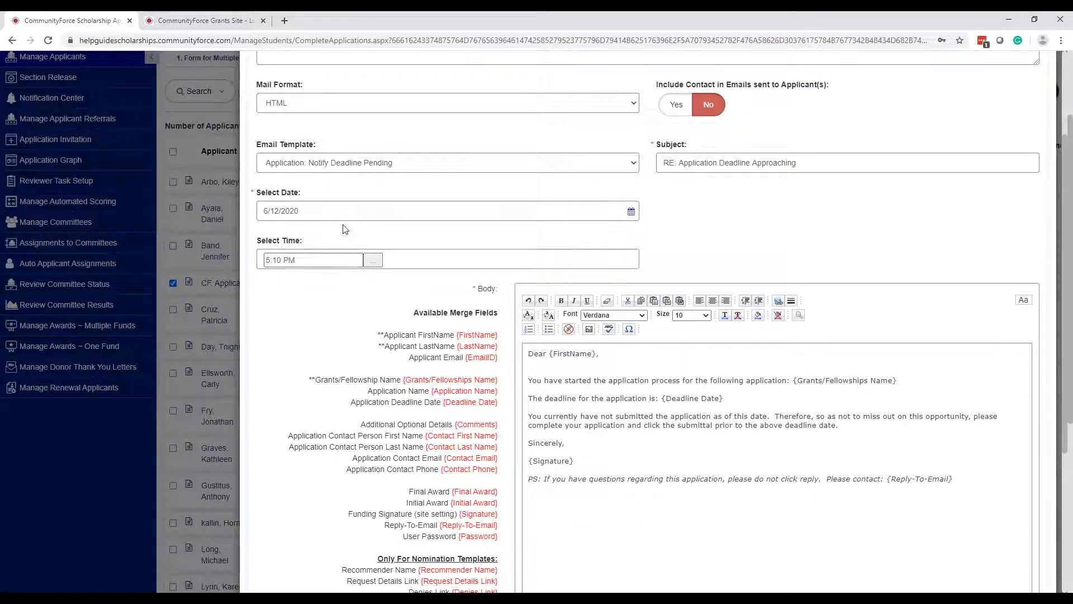
click(345, 211)
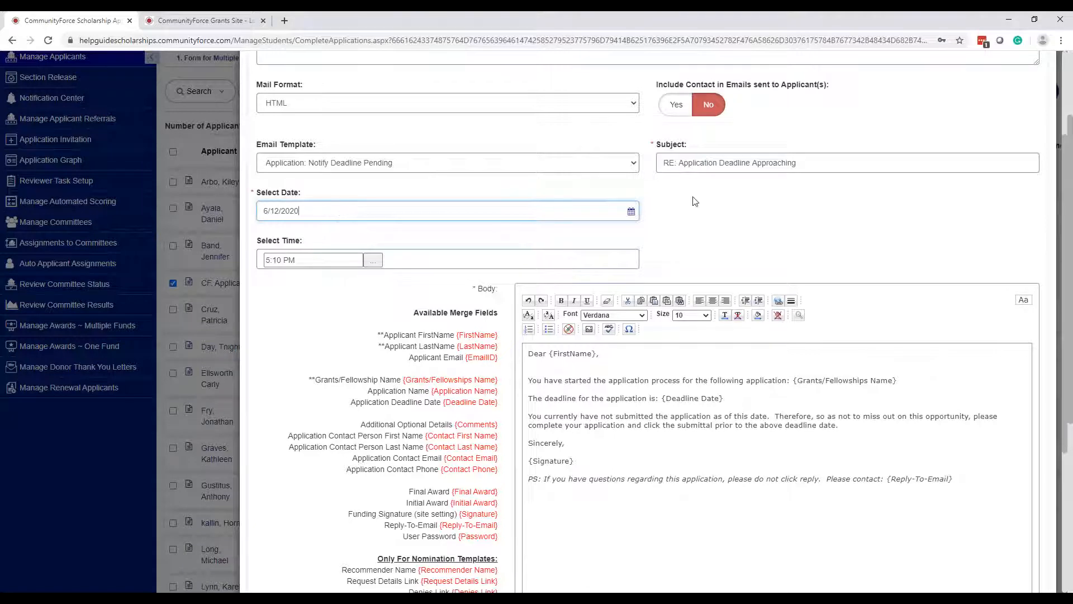
click(632, 212)
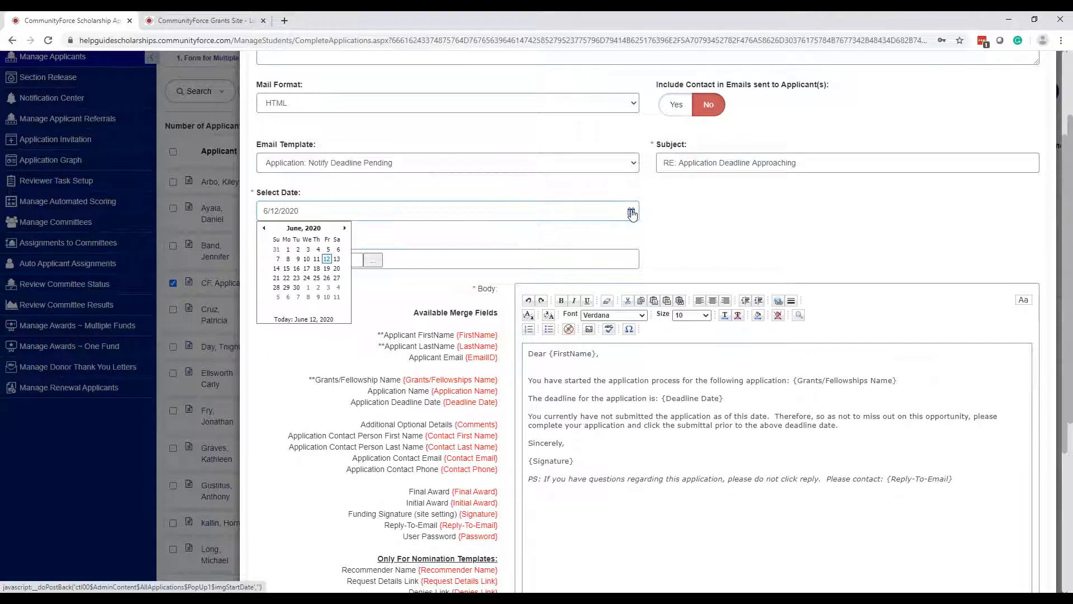
click(338, 260)
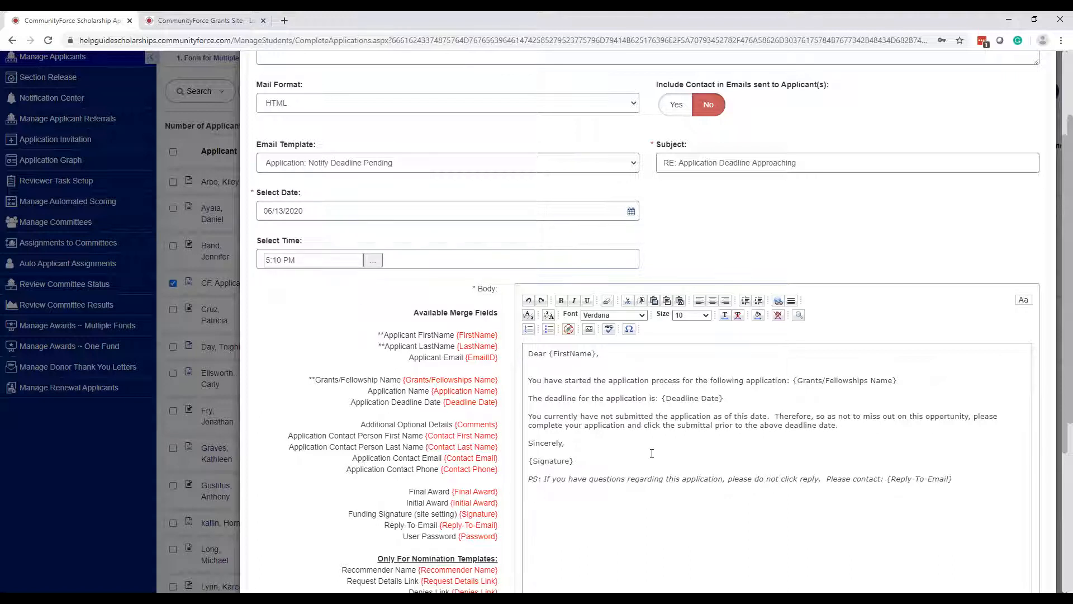
click(340, 261)
click(832, 527)
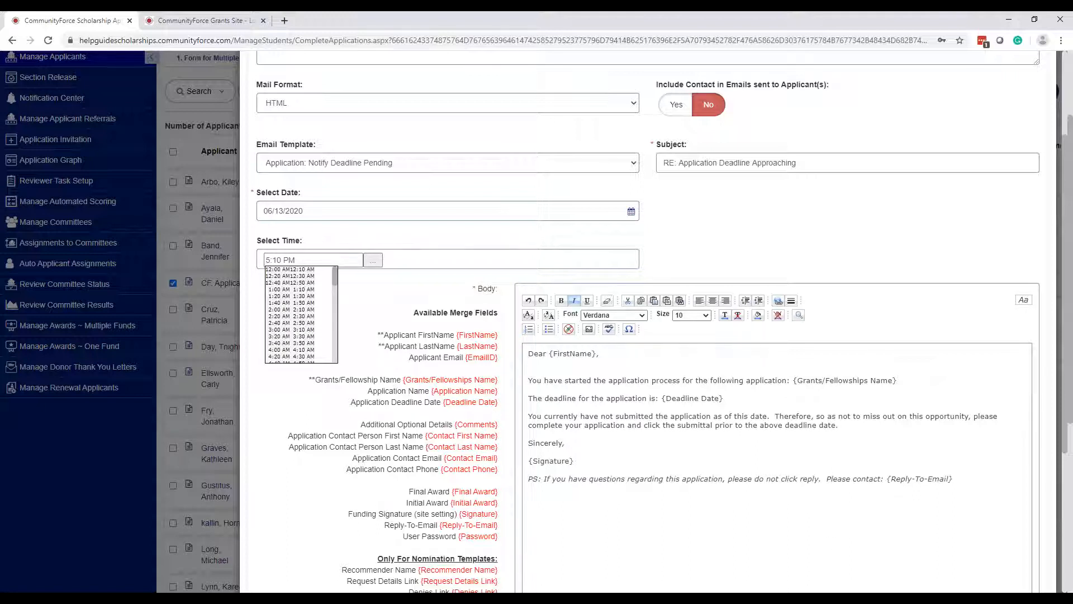
click(725, 234)
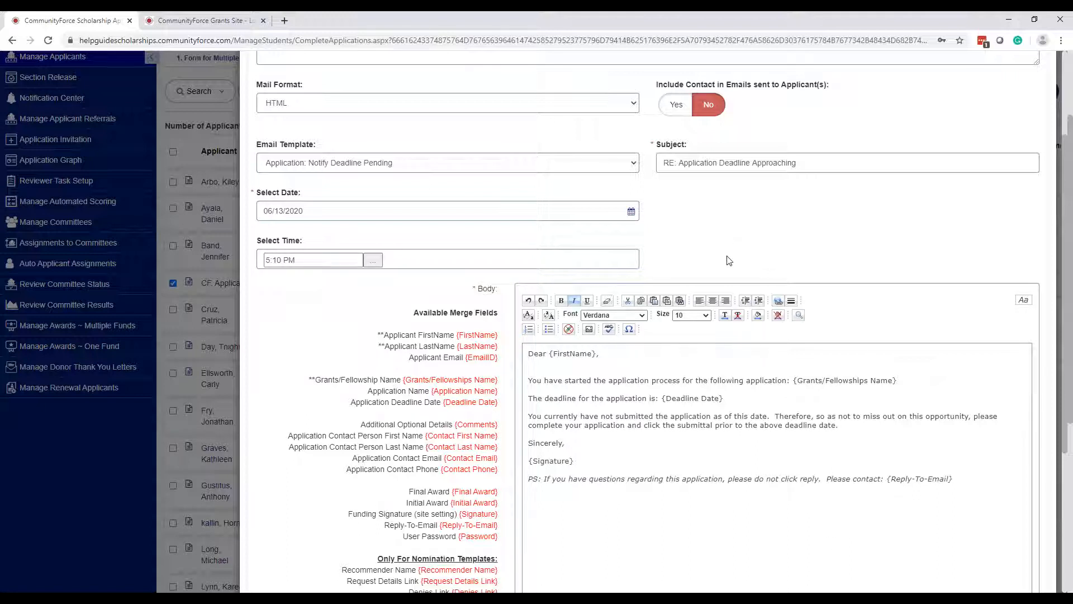
click(845, 173)
click(336, 212)
click(306, 261)
click(524, 211)
click(695, 233)
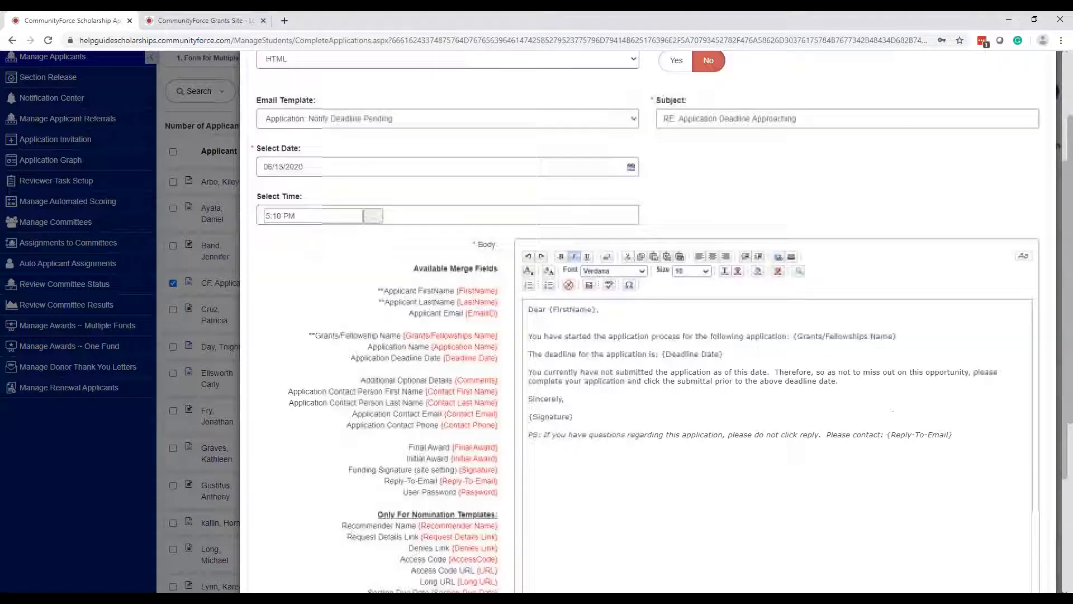
- Send the deadline-pending notification to the applicant now
scroll(941, 416, down, 4)
scroll(940, 416, down, 2)
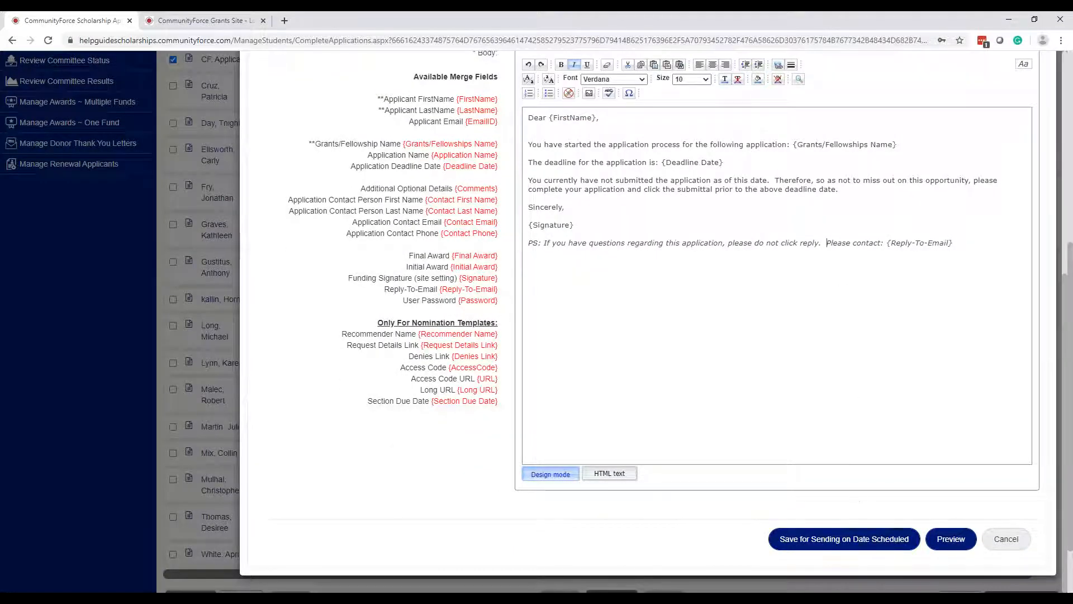
scroll(857, 409, up, 5)
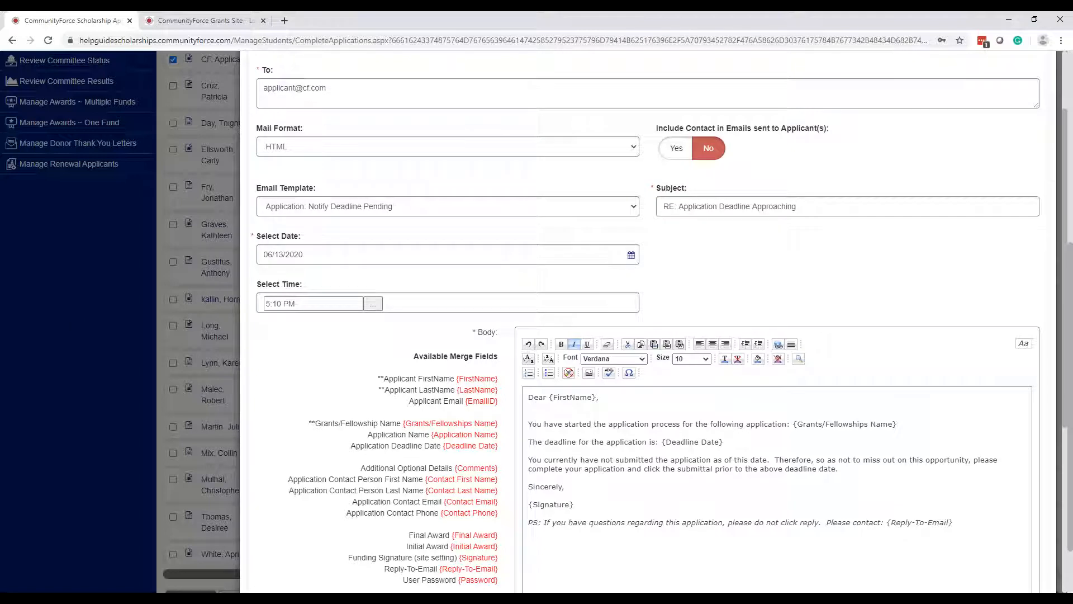
scroll(728, 363, down, 5)
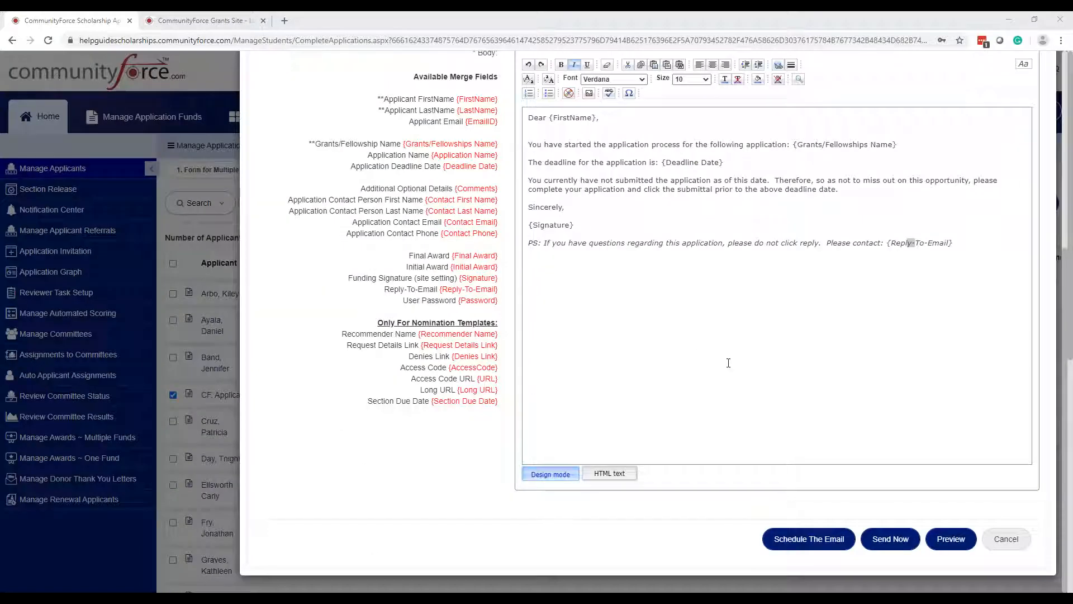
click(892, 542)
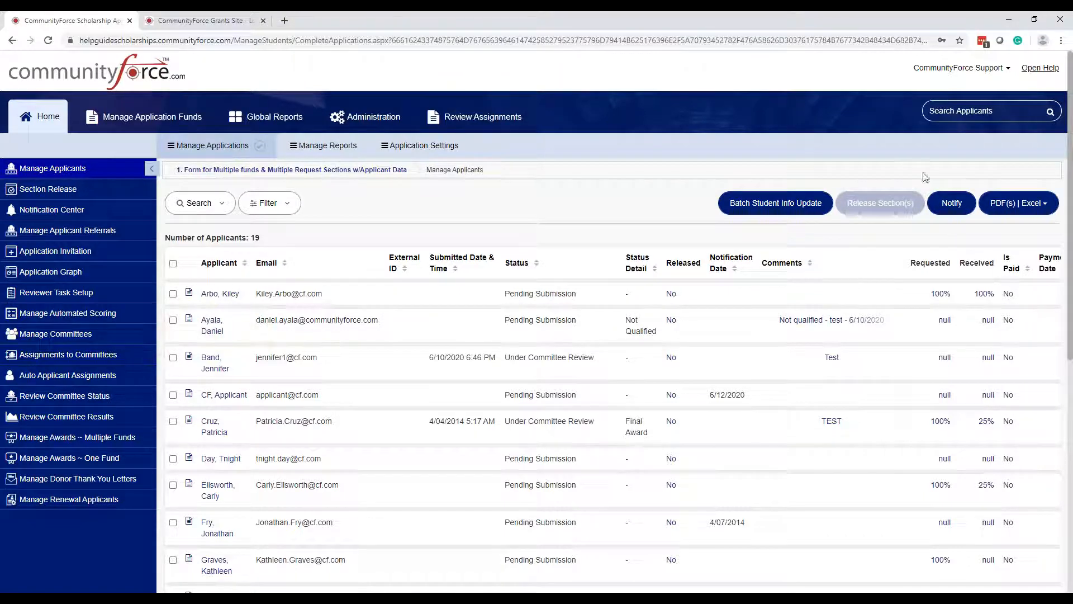
- Confirm the test applicant's Notification Date reads 6/12/2020, then go to the Notification Center templates
click(958, 210)
click(72, 216)
scroll(529, 197, down, 2)
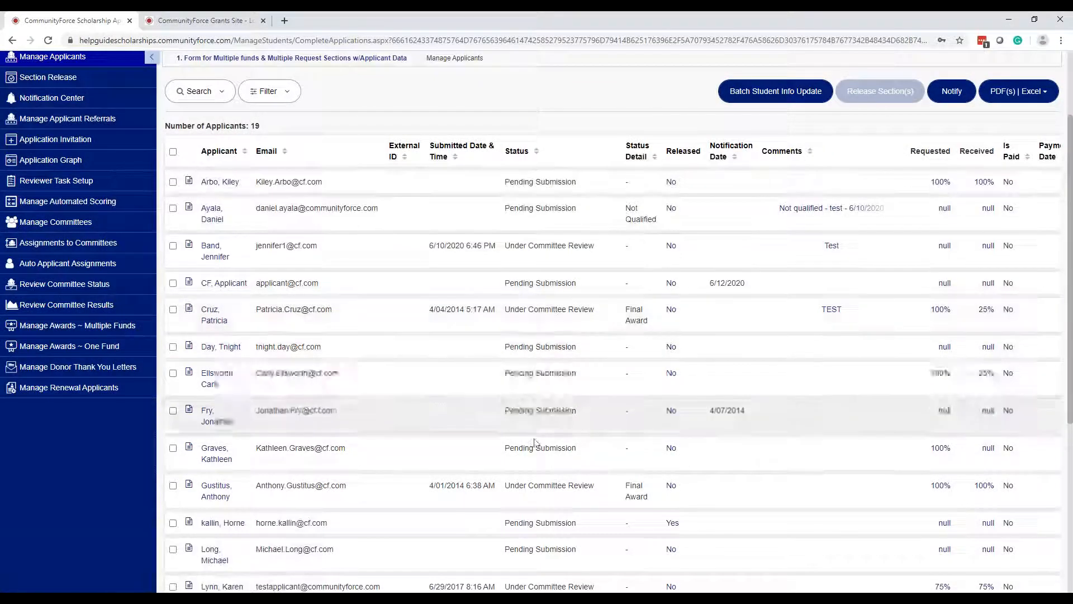
scroll(547, 367, up, 2)
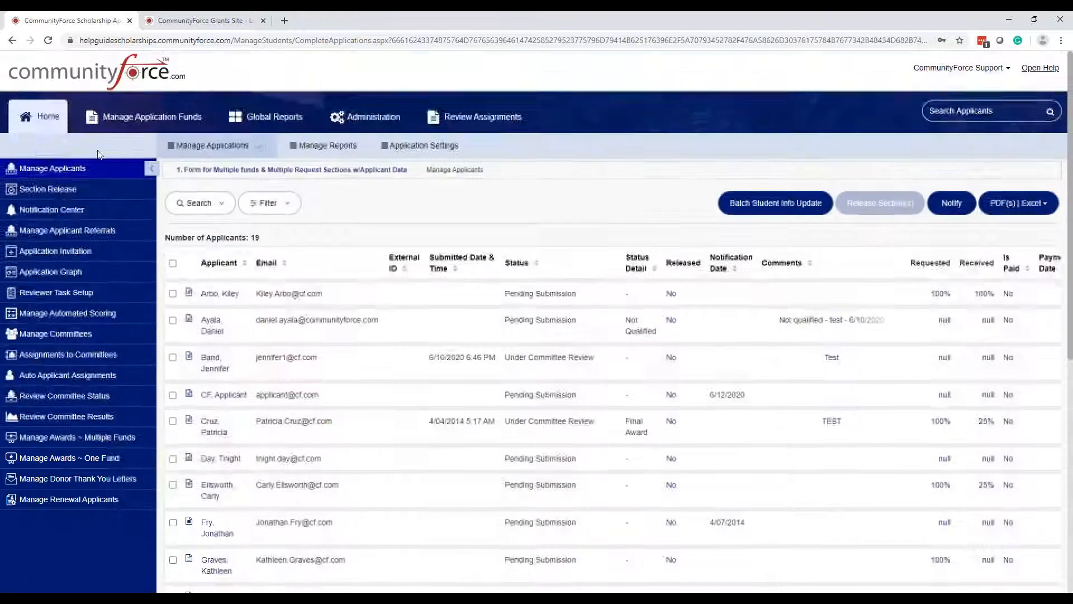
click(53, 211)
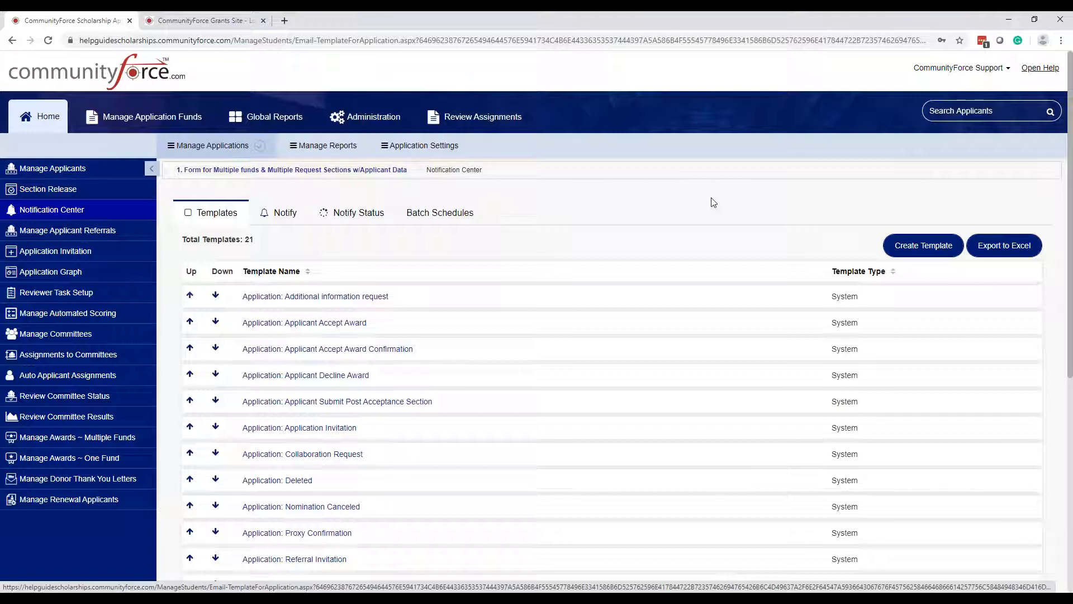
- Open the Notify tab's blank bulk email form, defaulting to a 5:30 PM send time
click(284, 217)
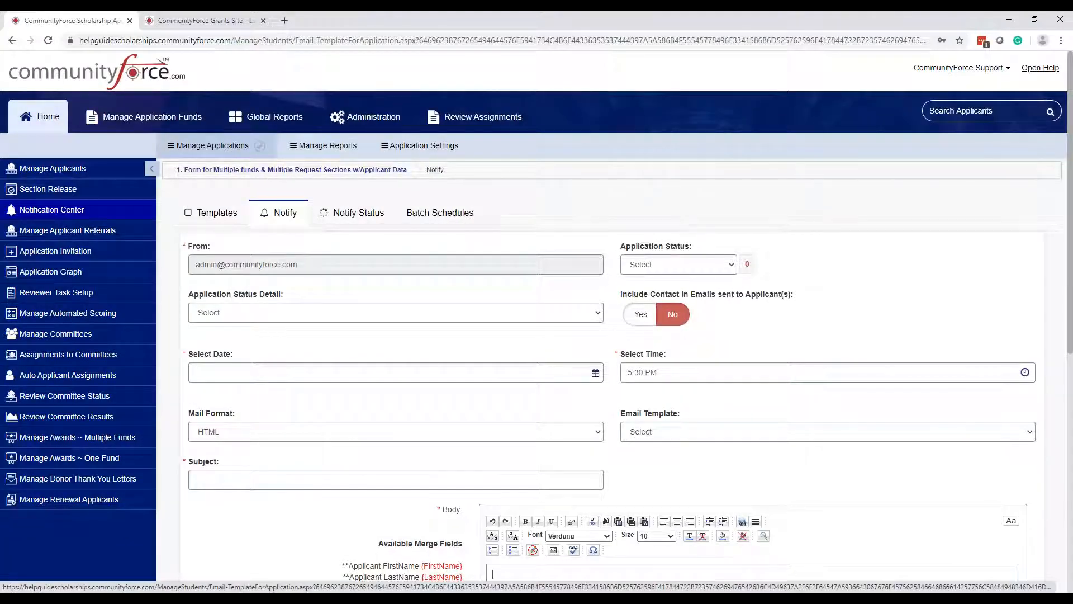
scroll(671, 295, down, 6)
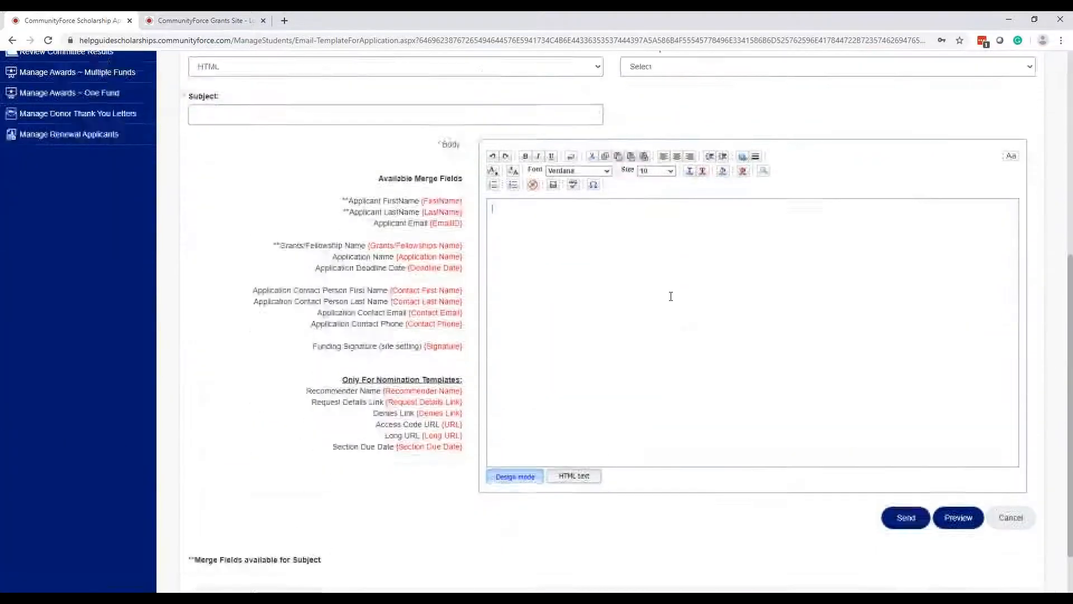
scroll(671, 294, up, 3)
scroll(532, 290, up, 2)
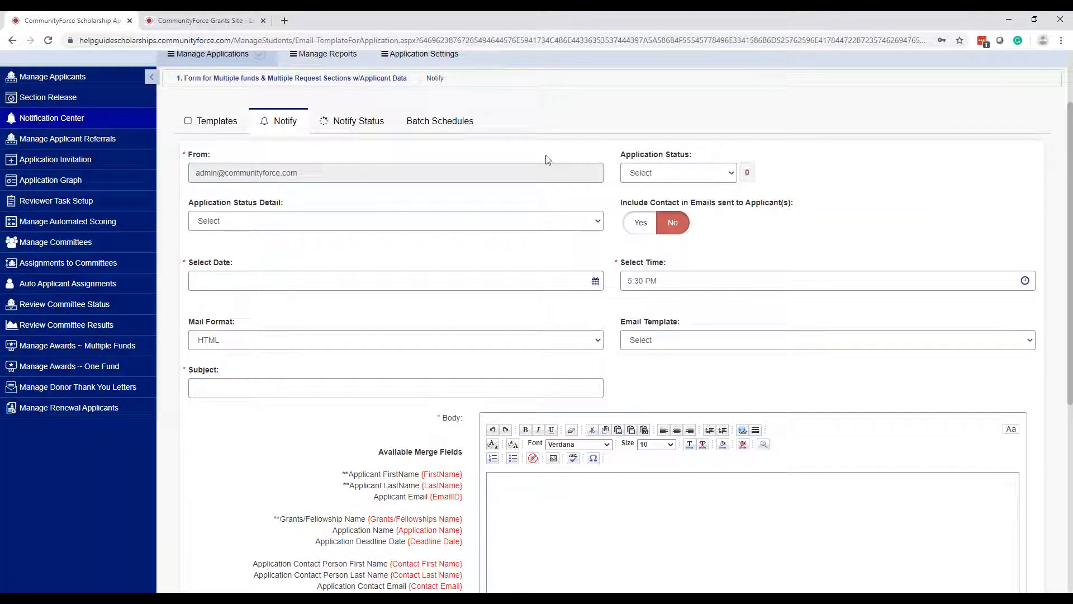
click(260, 226)
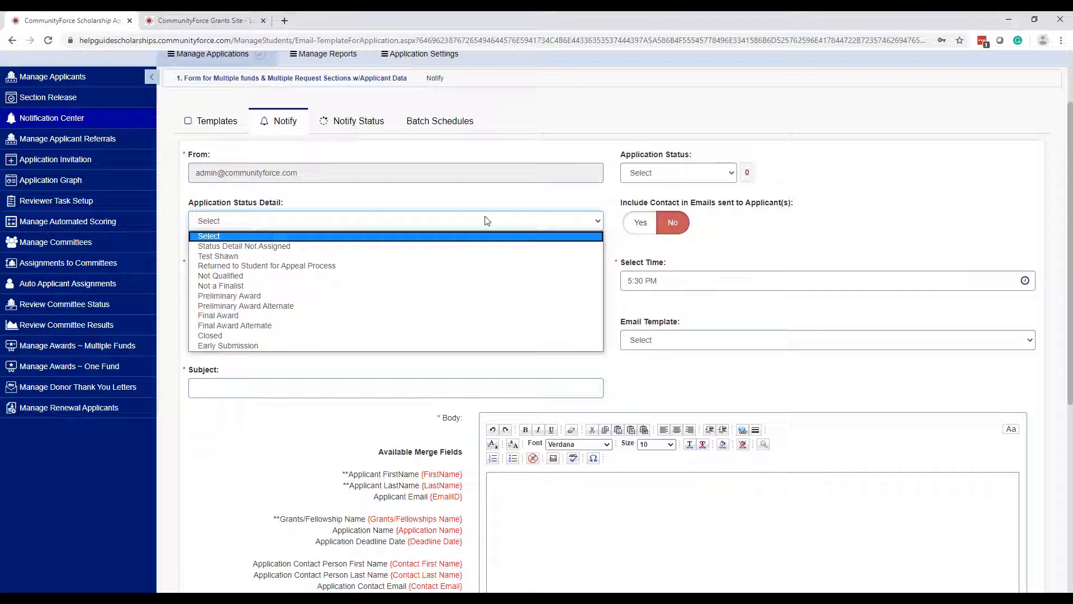
- Set Application Status to Pending Submission (13 users), leaving contact inclusion off
click(669, 176)
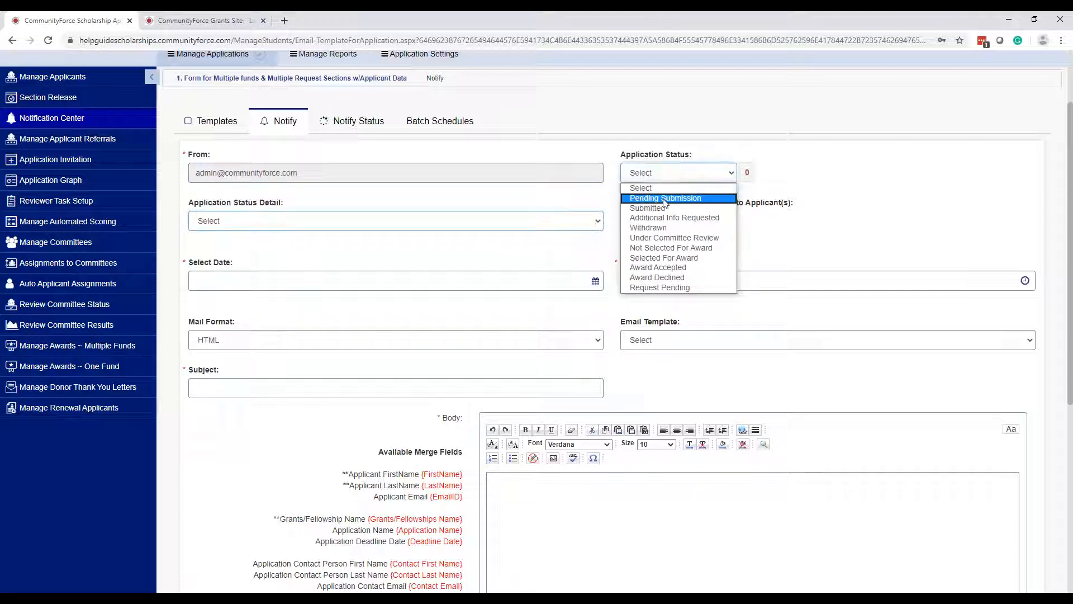
click(666, 199)
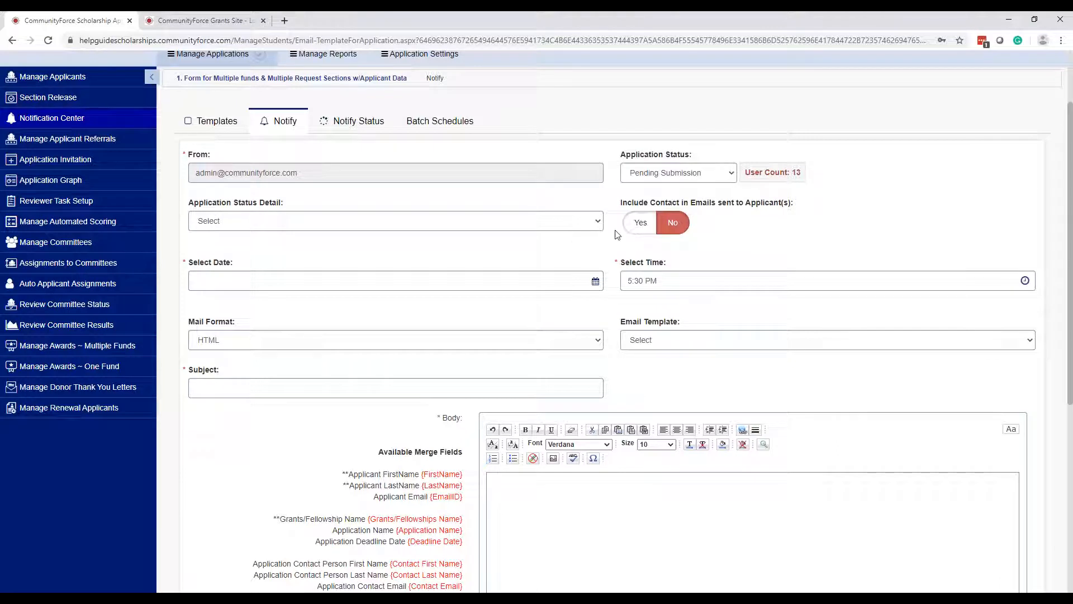
click(278, 220)
click(279, 221)
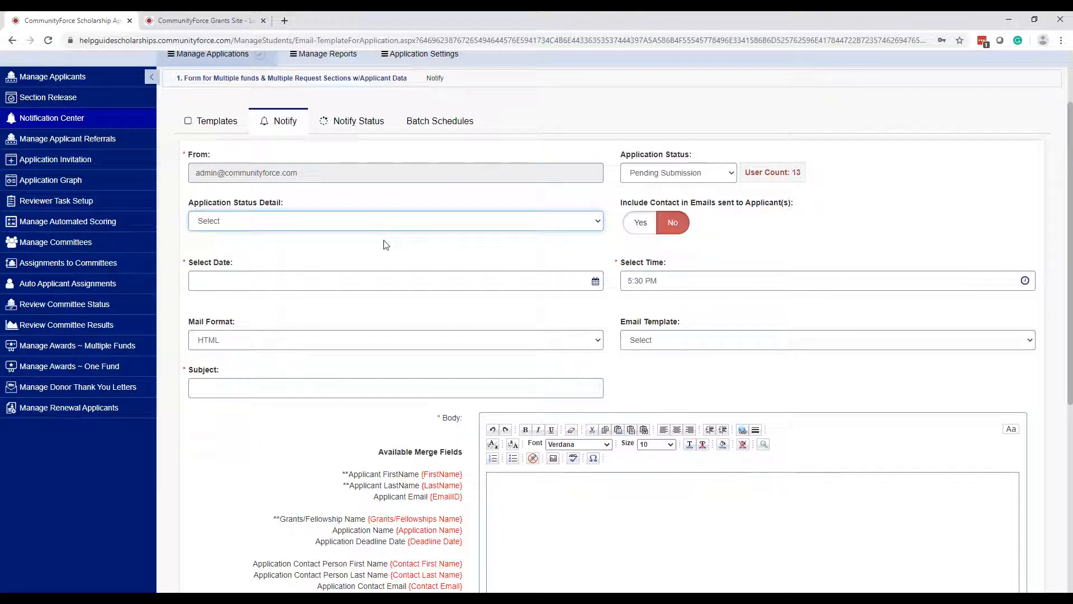
click(641, 234)
click(674, 225)
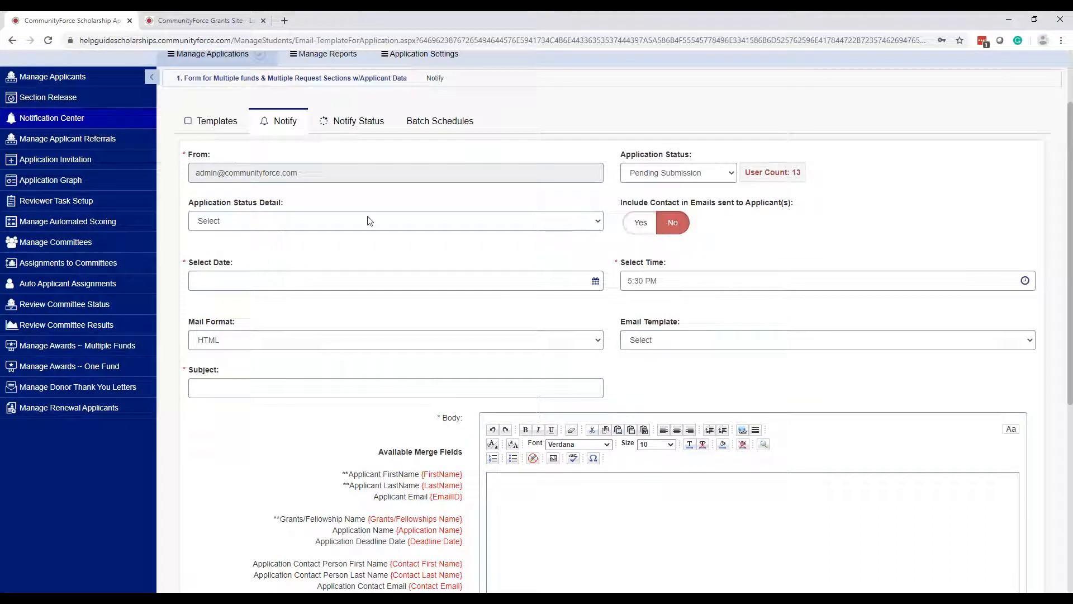
scroll(370, 212, down, 2)
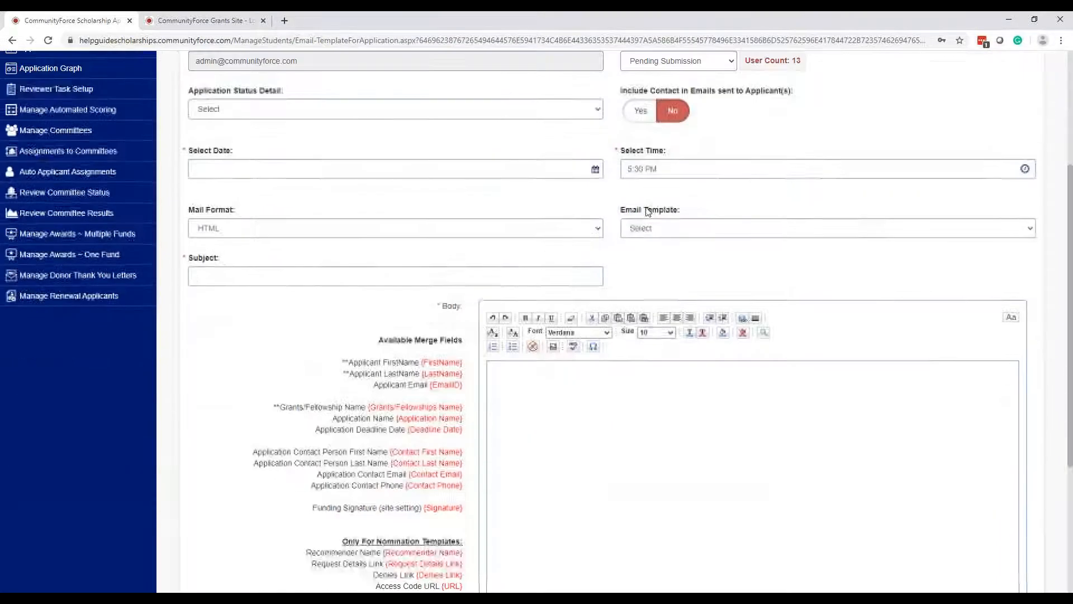
scroll(700, 242, down, 2)
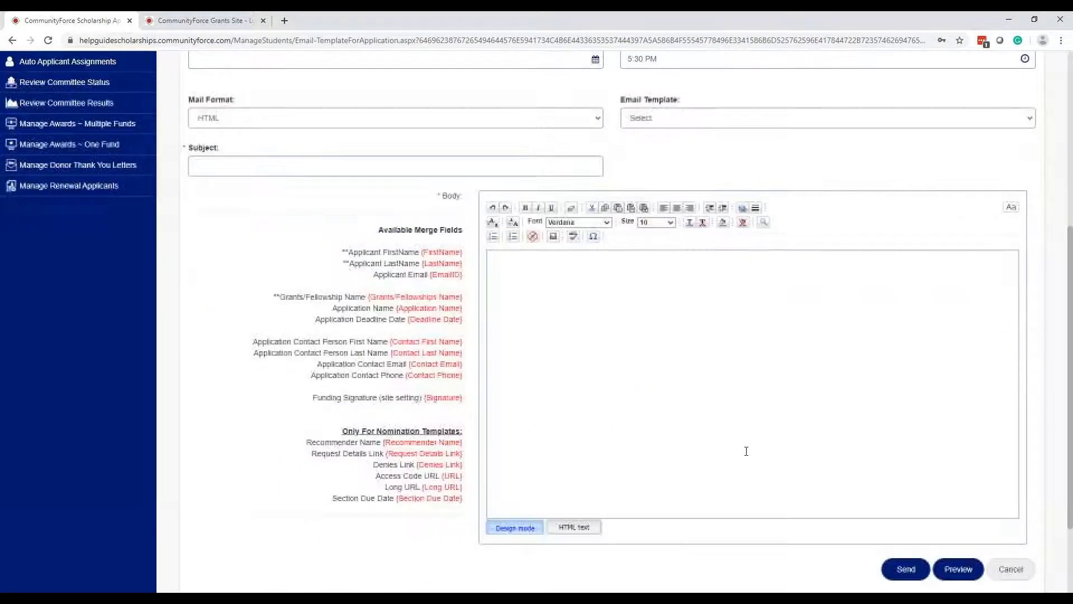
click(734, 406)
- Choose the 'Application: Notify Deadline Pending' template and review its subject and reminder body
click(735, 406)
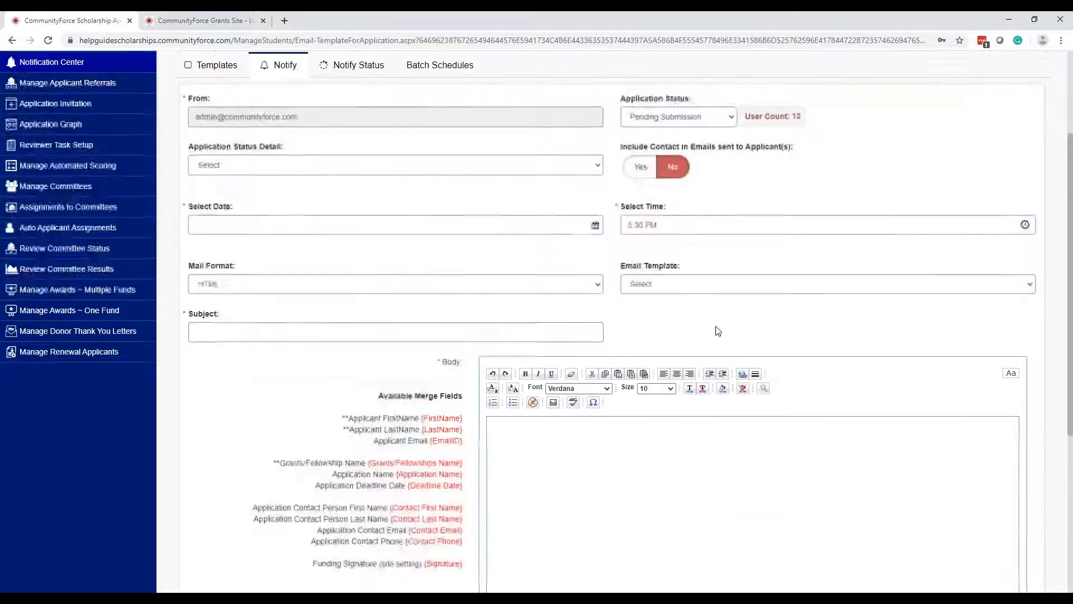
click(699, 285)
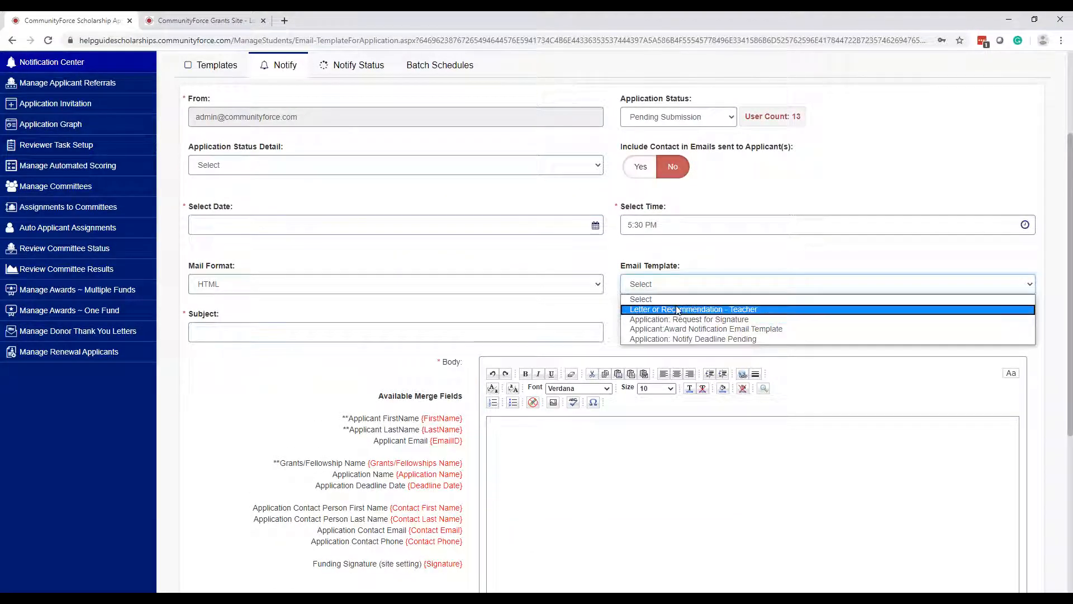
click(706, 339)
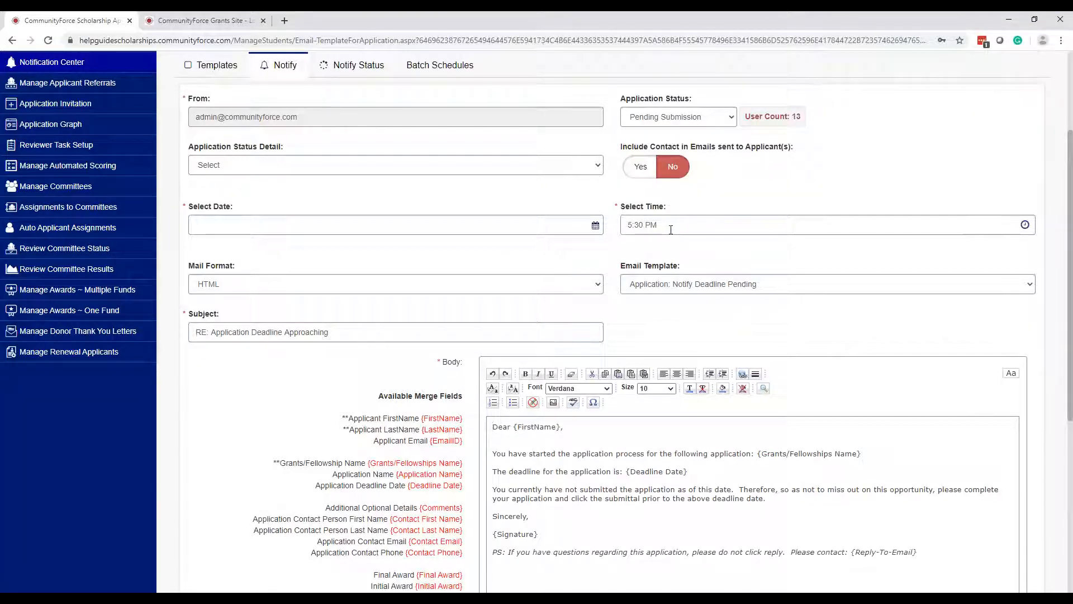
scroll(672, 223, down, 1)
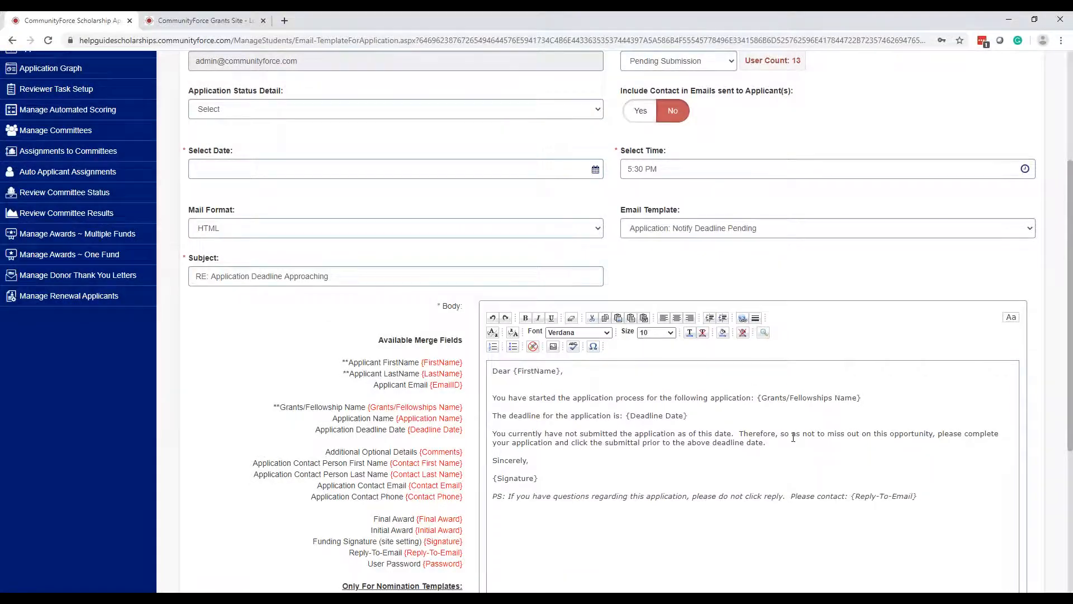
scroll(796, 248, up, 3)
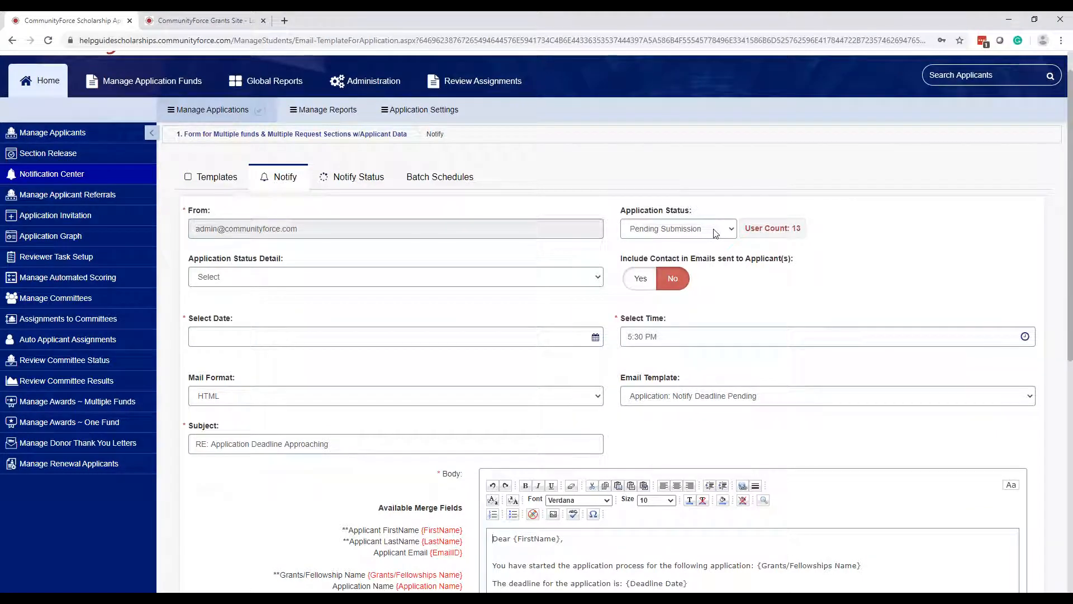
scroll(767, 316, down, 1)
scroll(767, 316, down, 3)
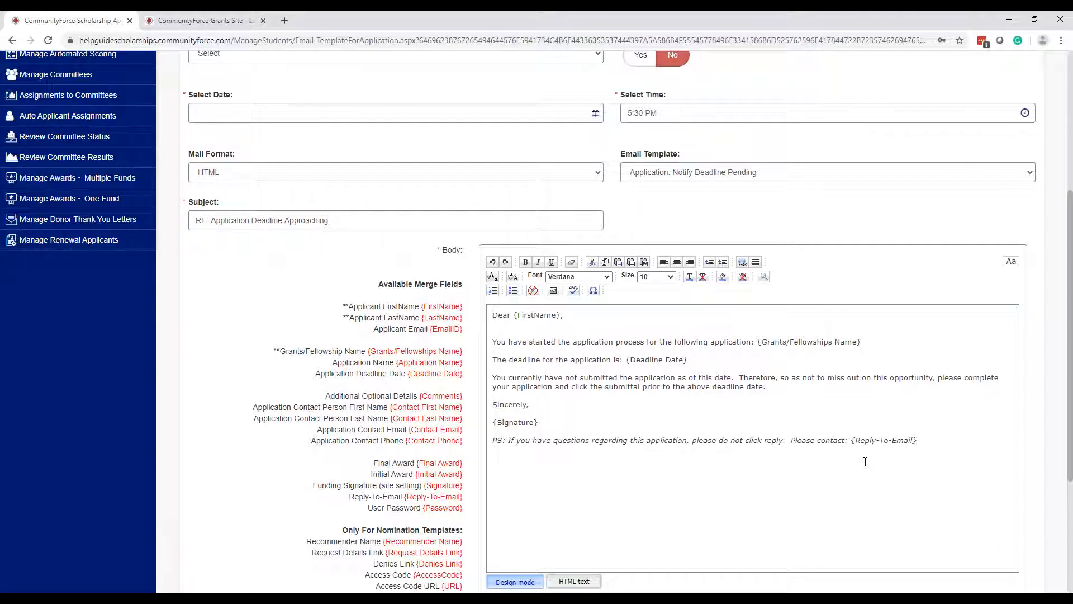
scroll(865, 462, up, 4)
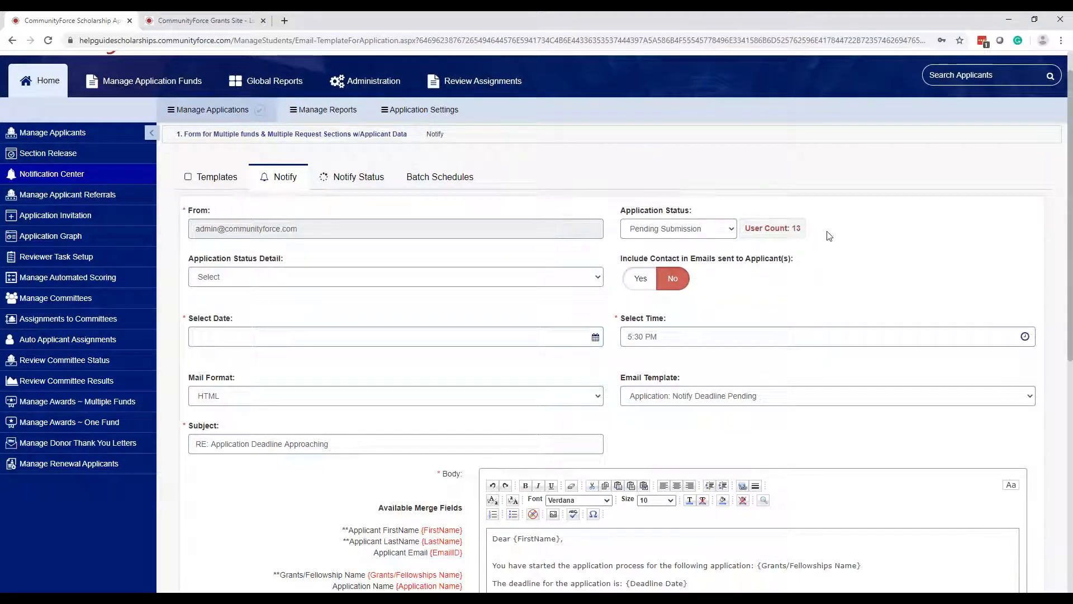
- Set the reminder's send date to 06/13/2020 with the send time at 5:30 PM
click(553, 336)
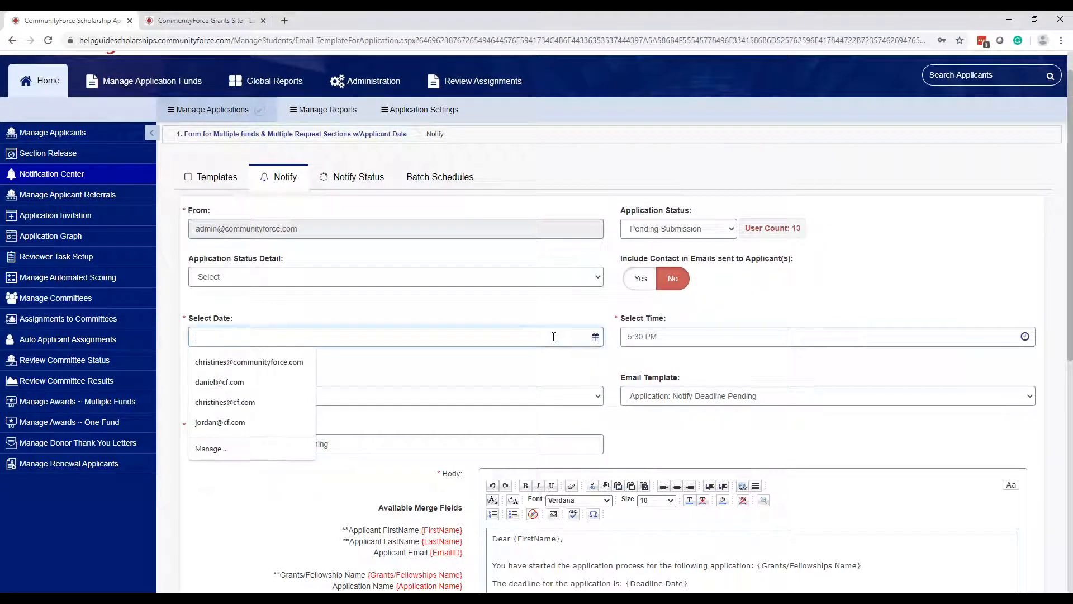
click(515, 304)
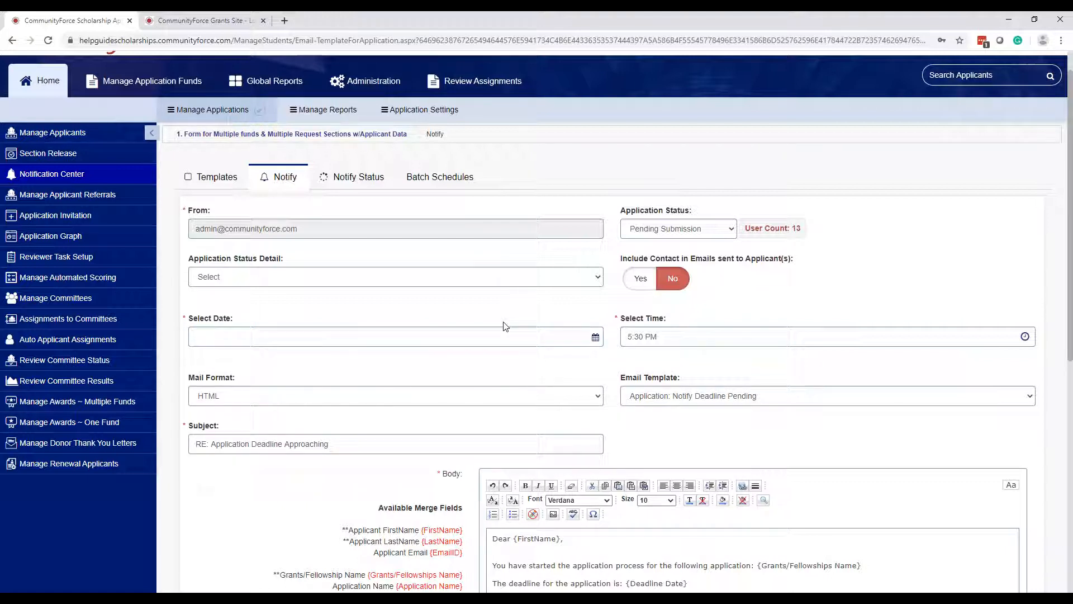
click(596, 338)
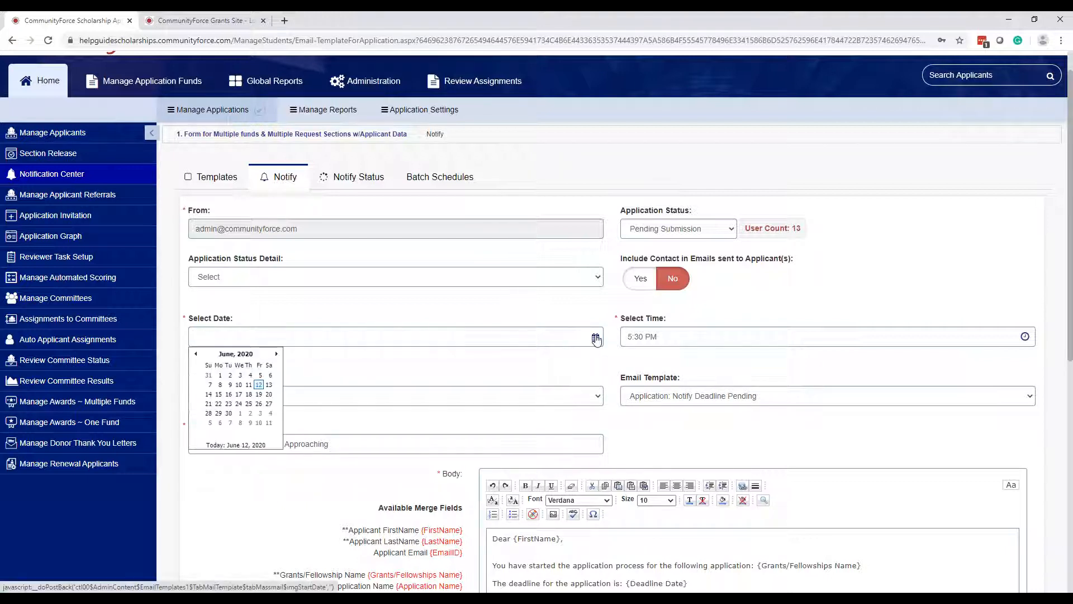
click(269, 385)
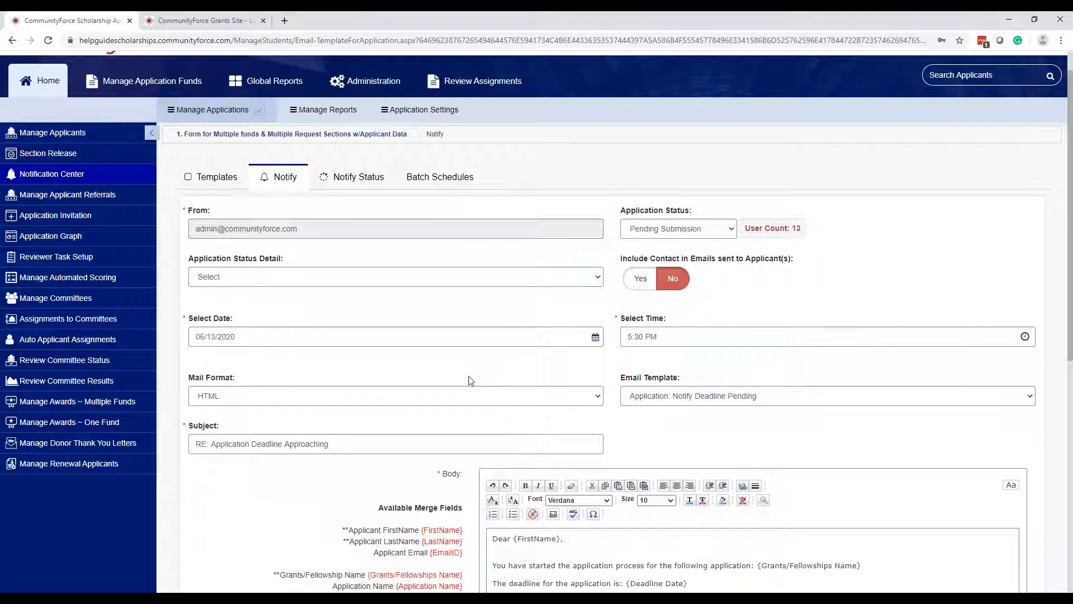
click(711, 336)
click(509, 376)
- Recheck that the send time stays 5:30 PM, then preview the scheduled reminder email
scroll(687, 408, down, 7)
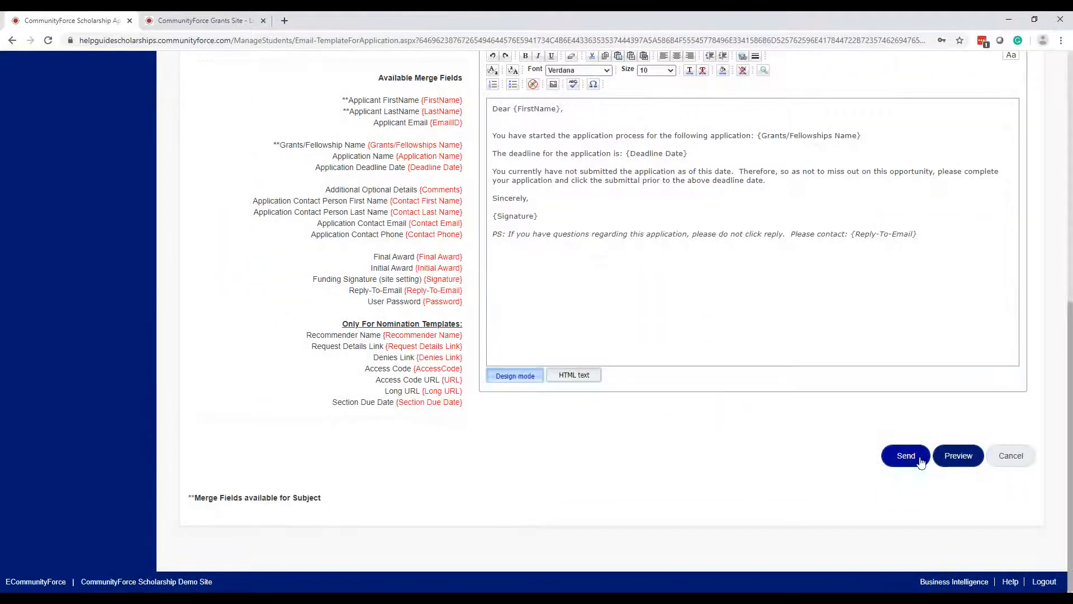
click(906, 466)
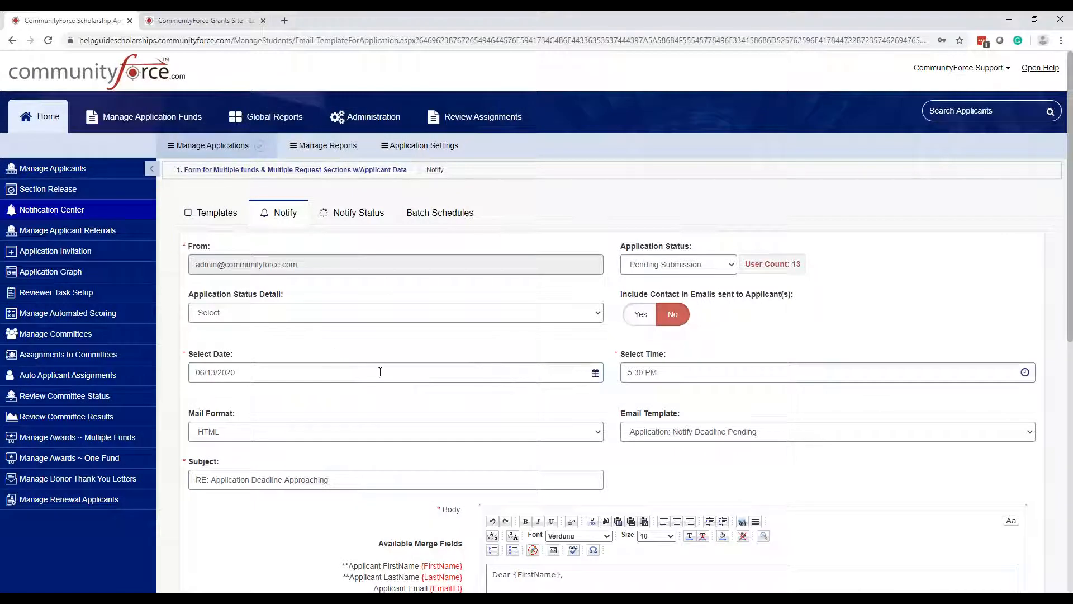
click(306, 396)
scroll(306, 396, down, 5)
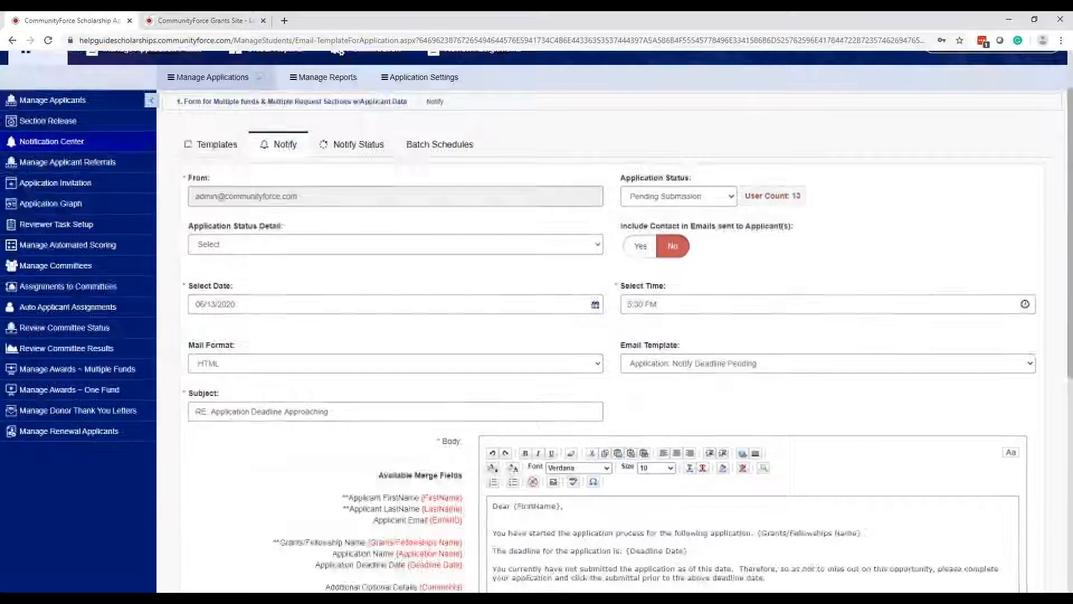
scroll(587, 255, up, 5)
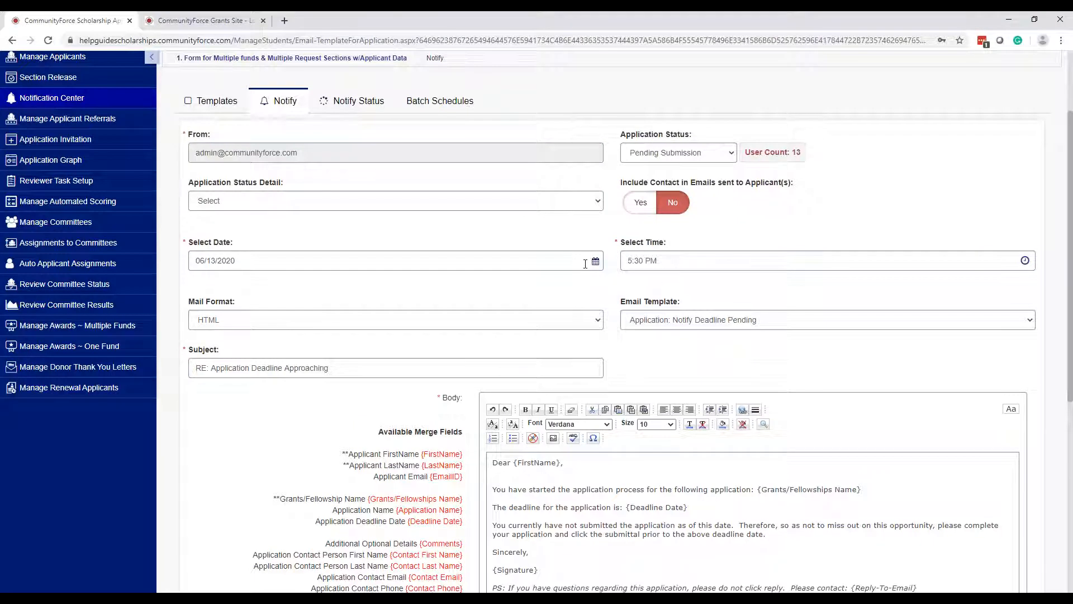
click(664, 264)
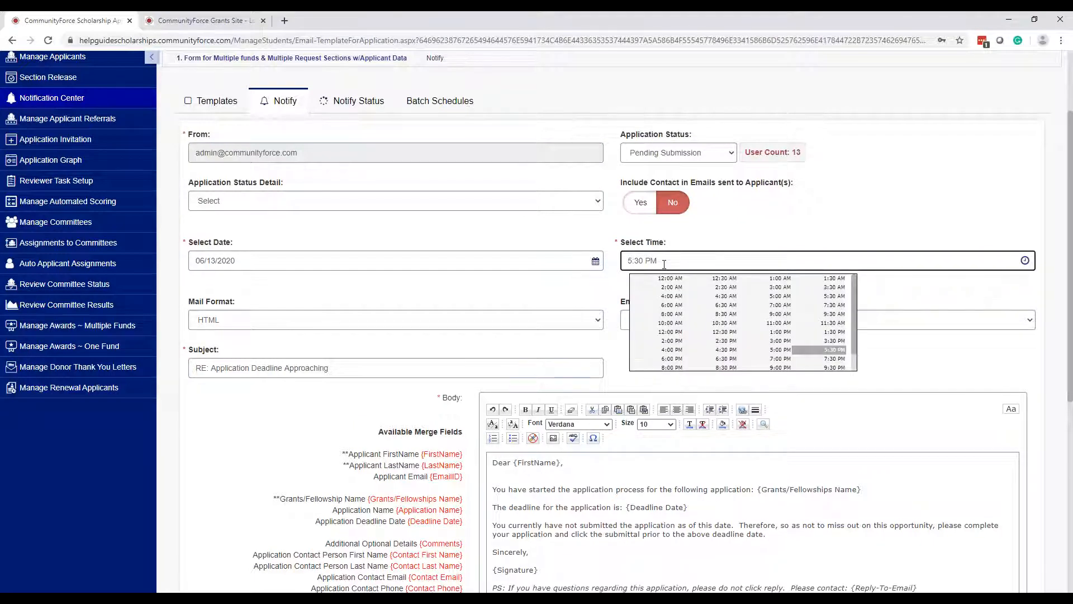
click(705, 232)
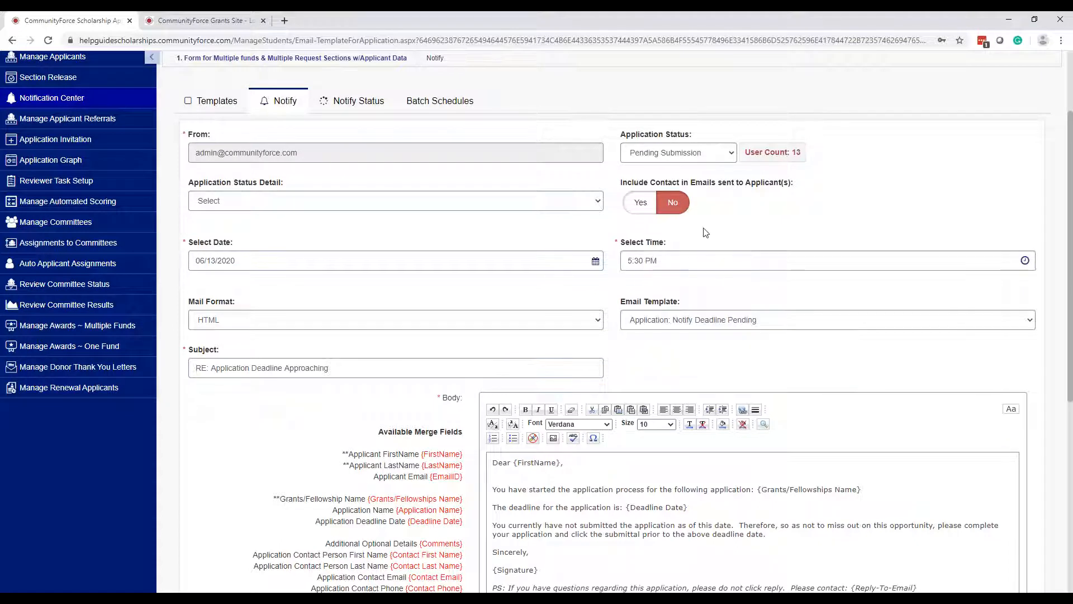
click(978, 257)
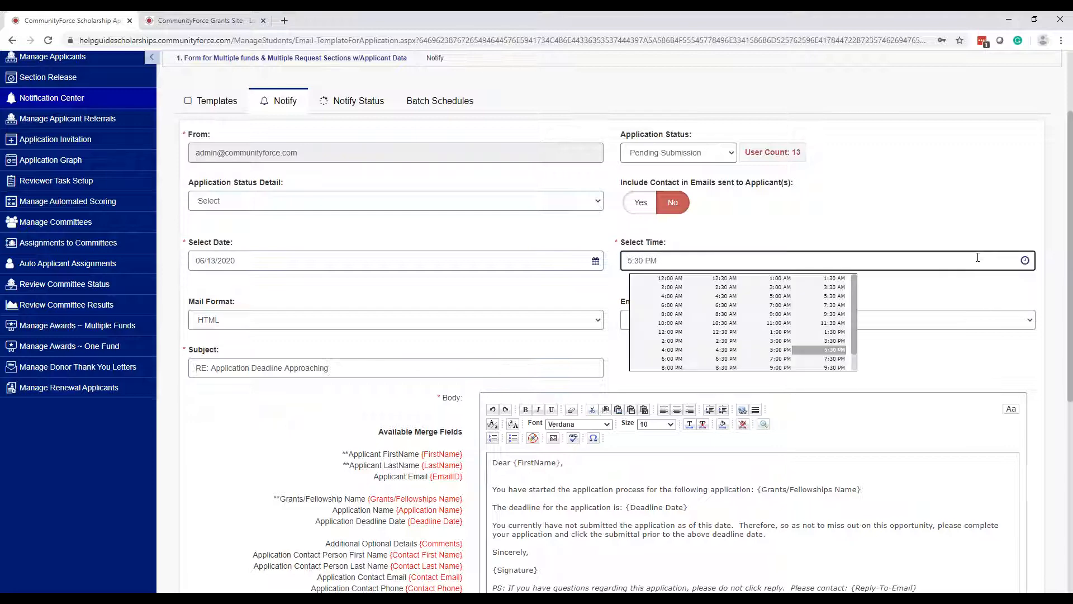
click(977, 347)
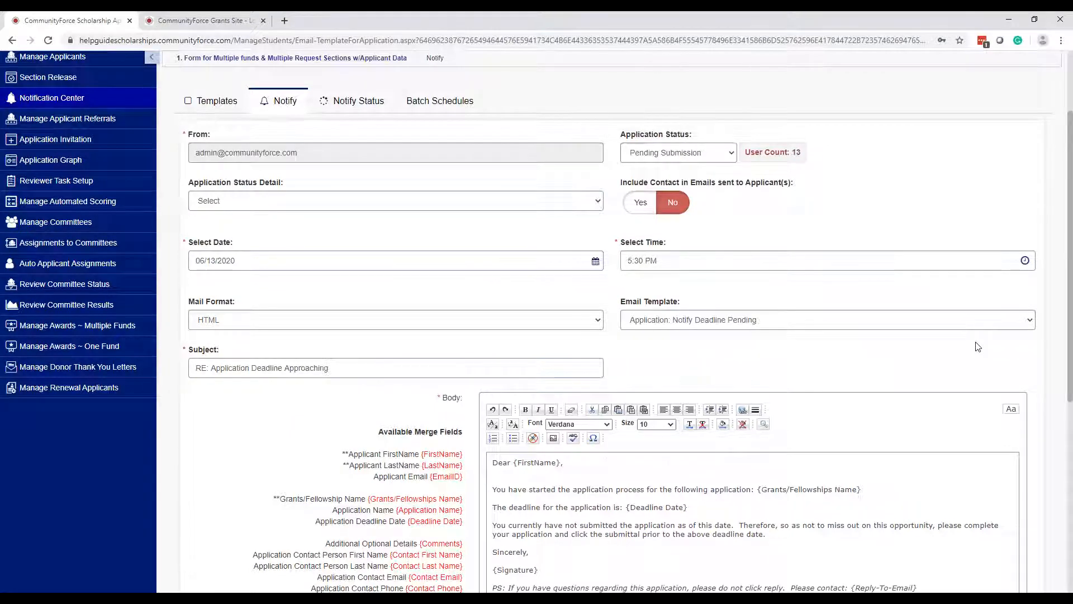
scroll(978, 347, down, 6)
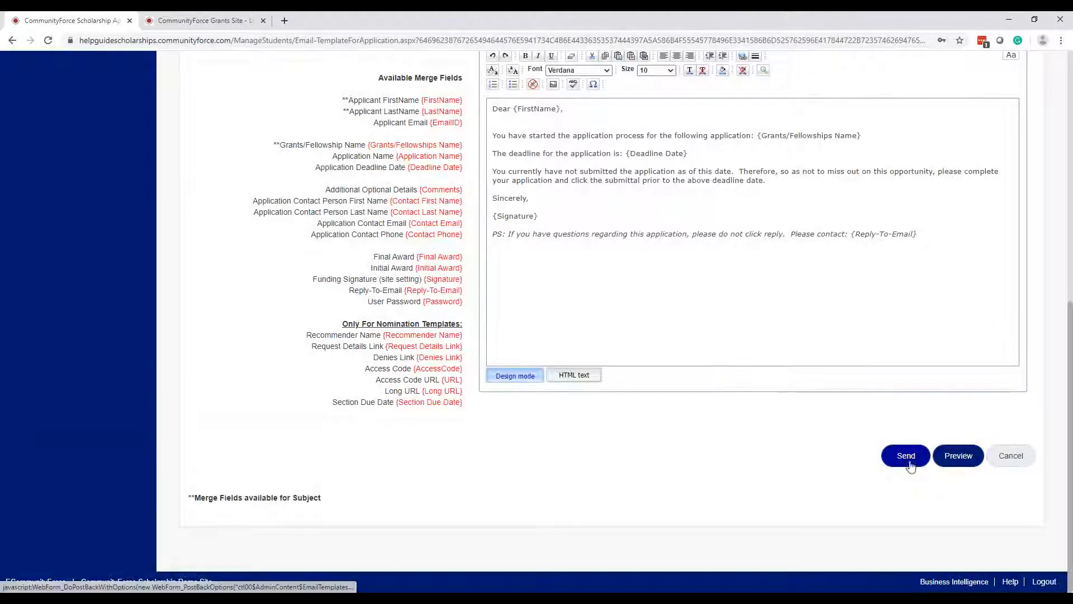
click(958, 457)
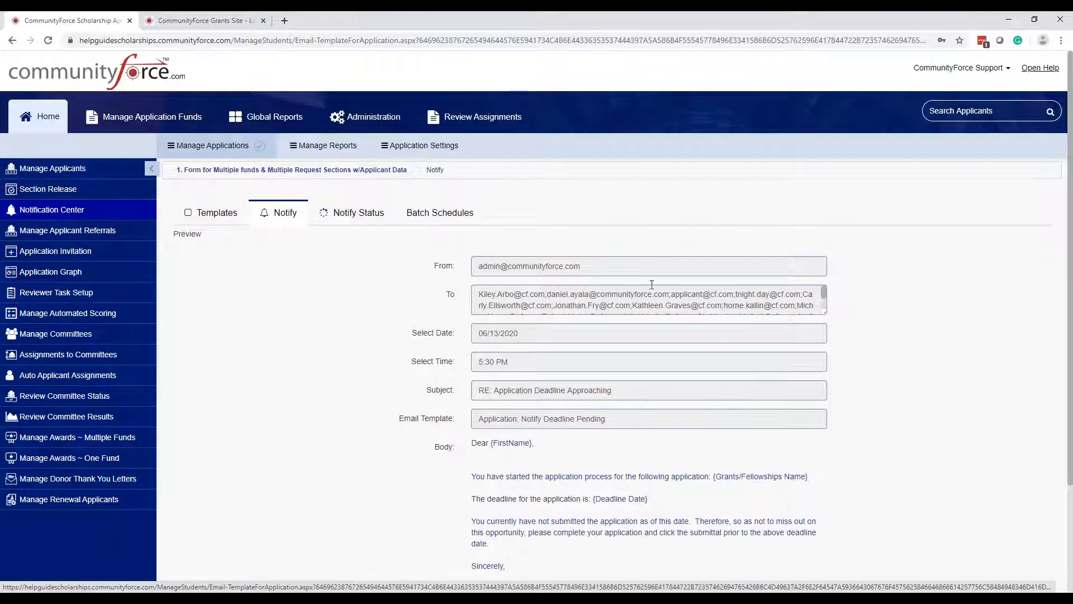
click(825, 291)
drag(825, 291, 826, 300)
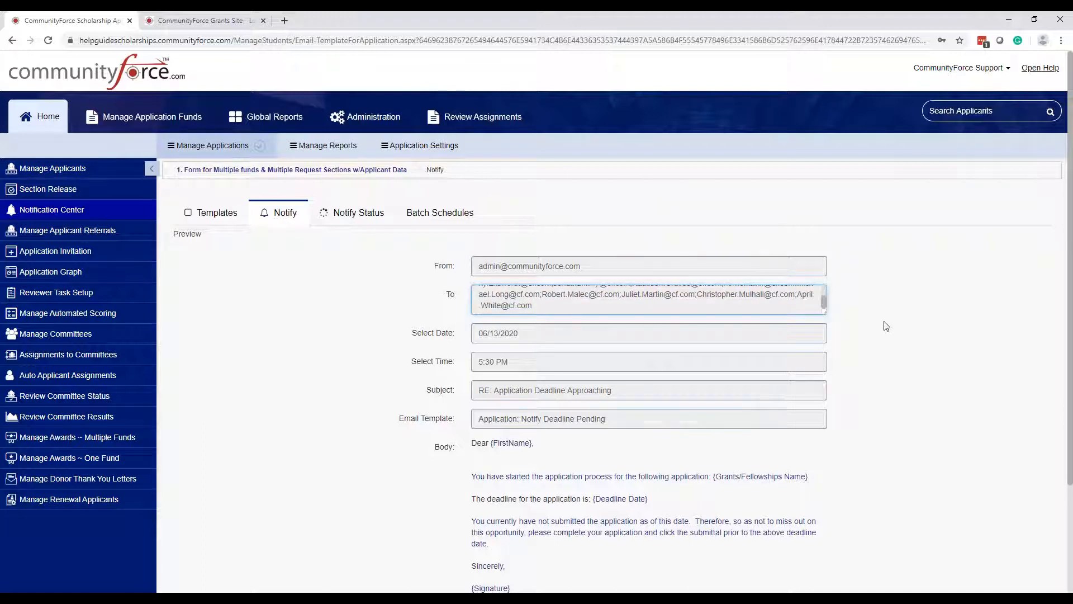
scroll(887, 326, down, 3)
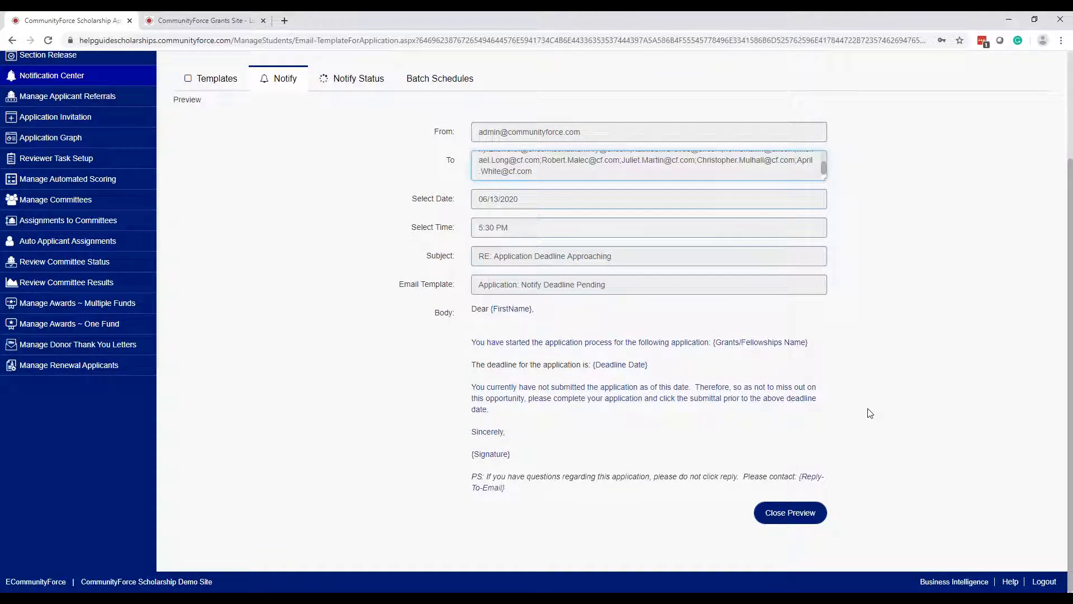
click(788, 513)
scroll(974, 381, down, 8)
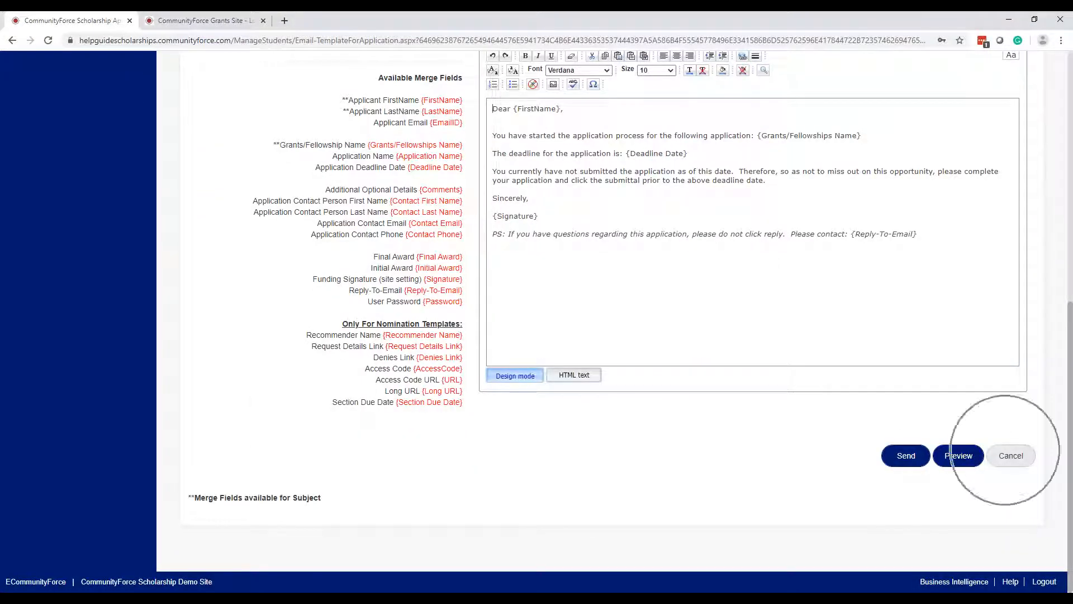
click(906, 457)
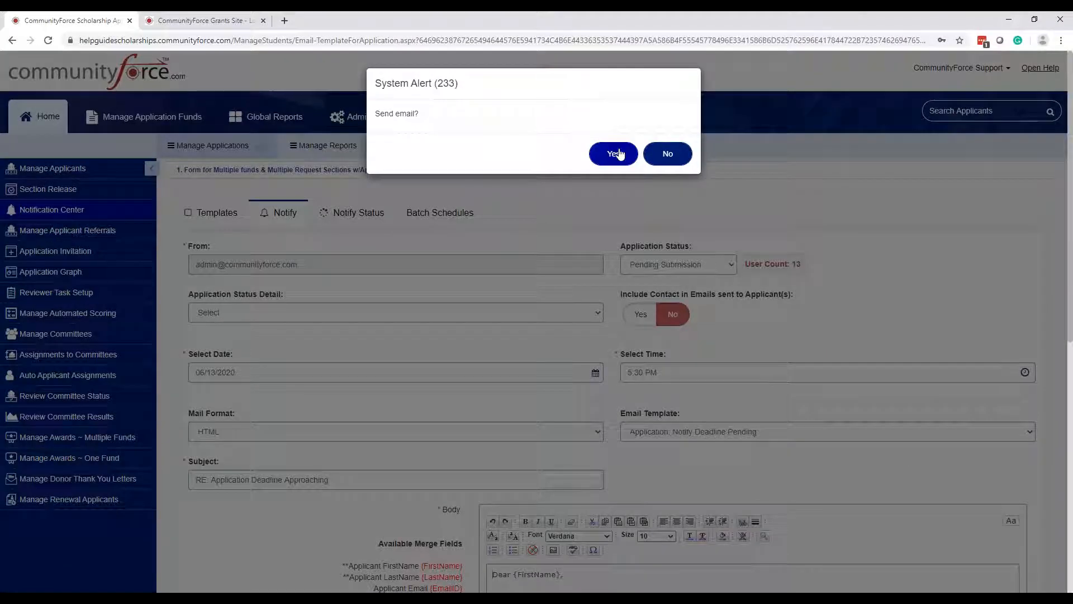
click(615, 154)
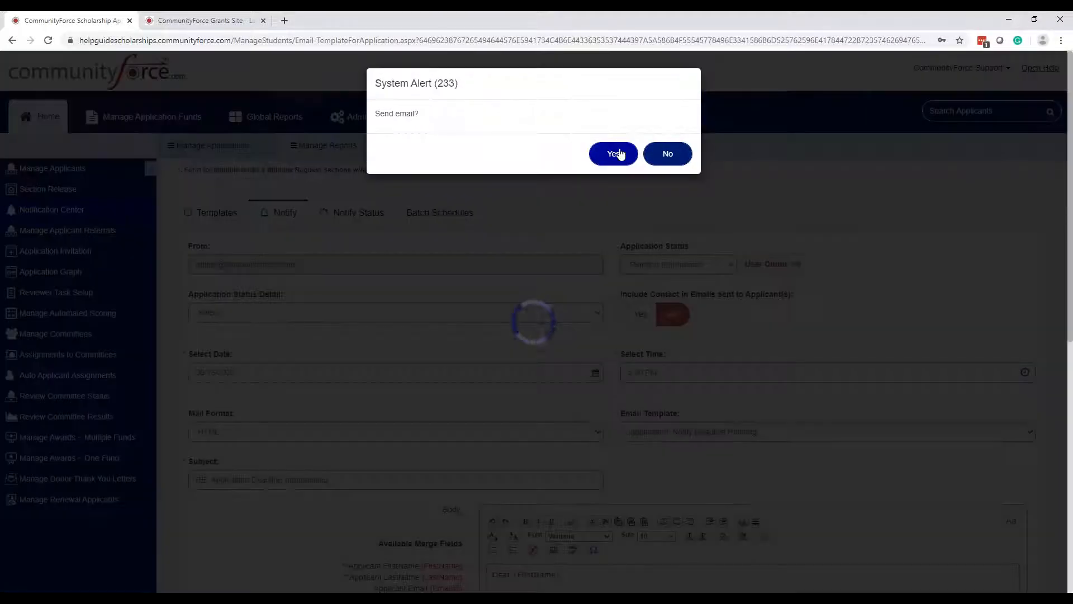
click(666, 153)
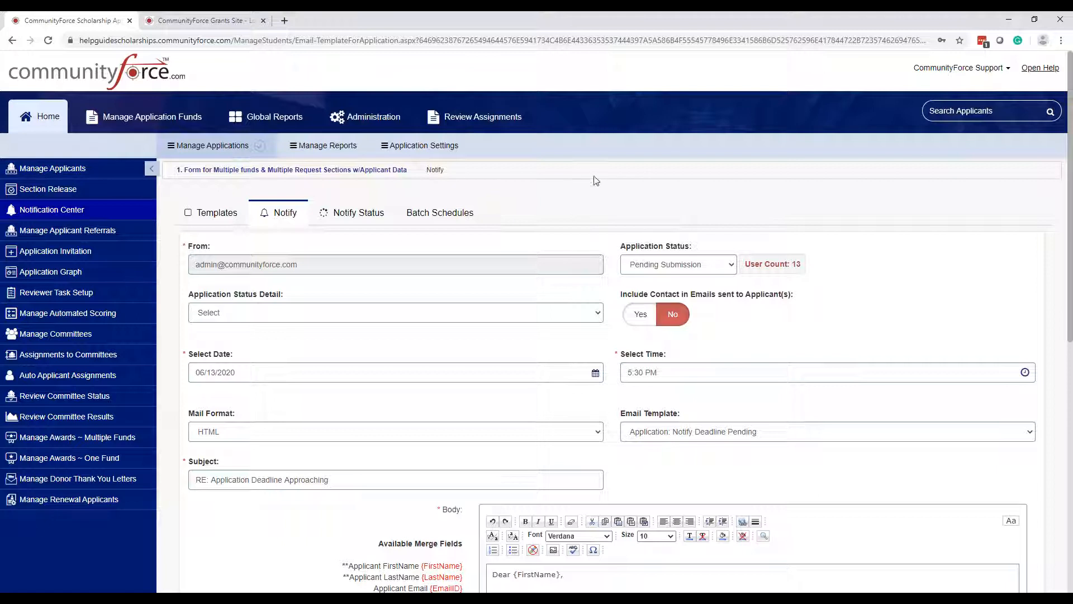
click(358, 213)
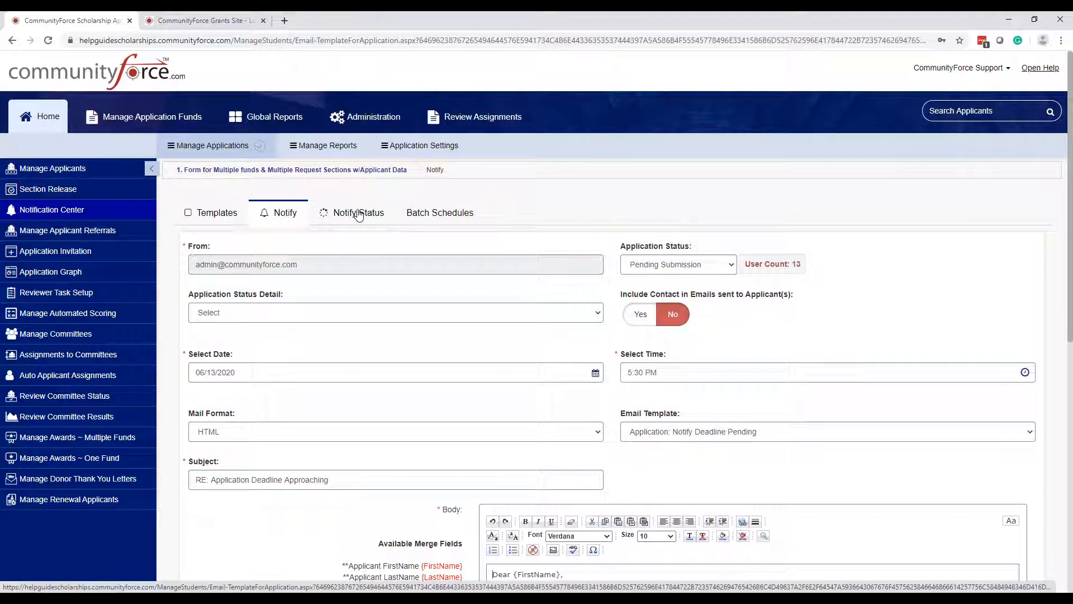
- Bring up Notify Status and scroll through the 22 Email Not Sent records for 6/13/2020 5:30 PM
click(285, 219)
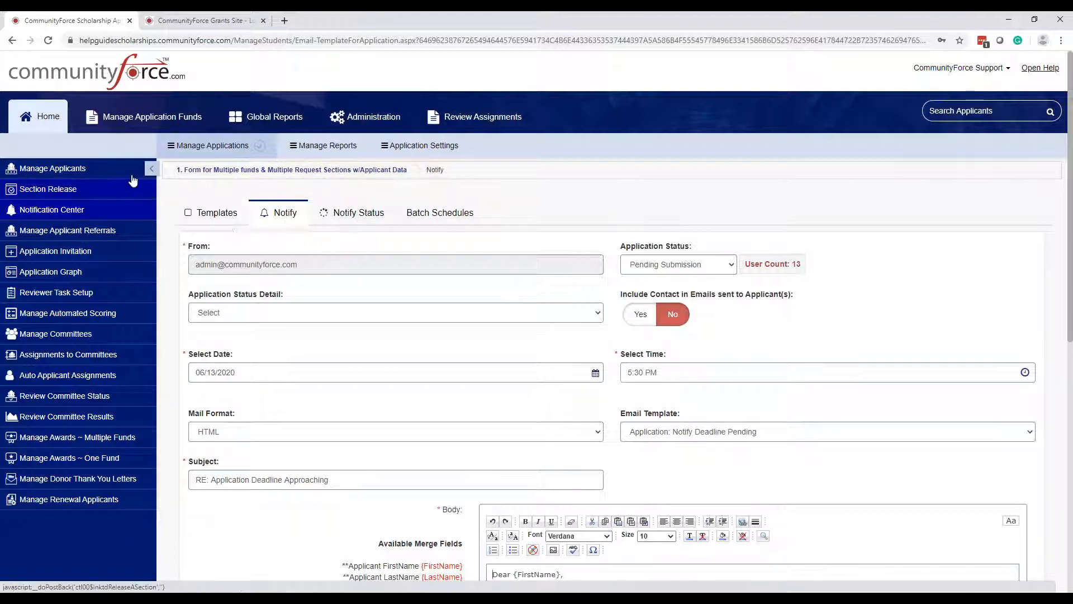
click(76, 174)
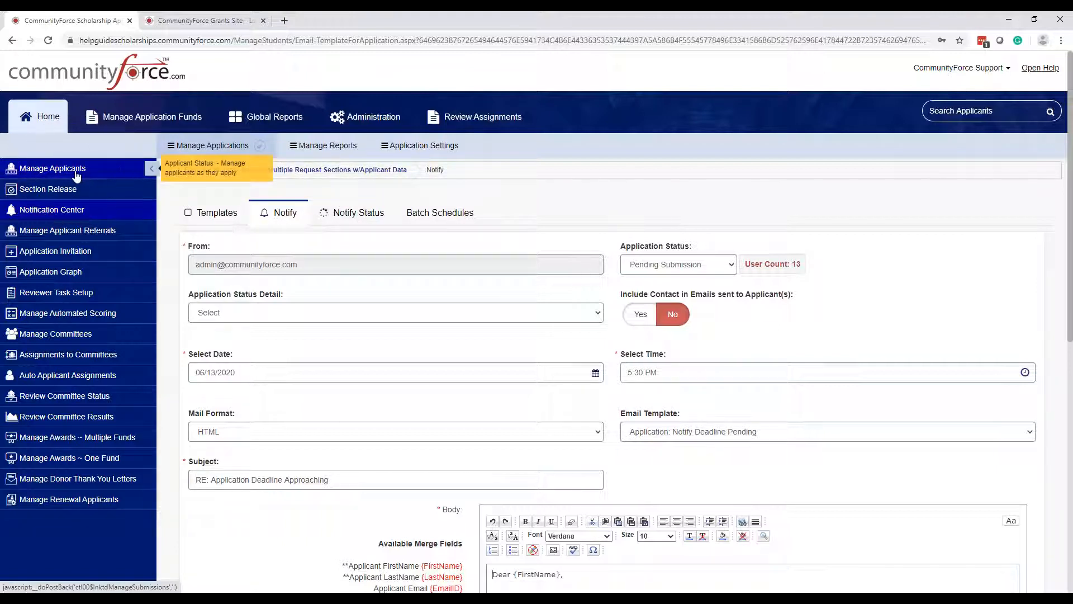
click(360, 214)
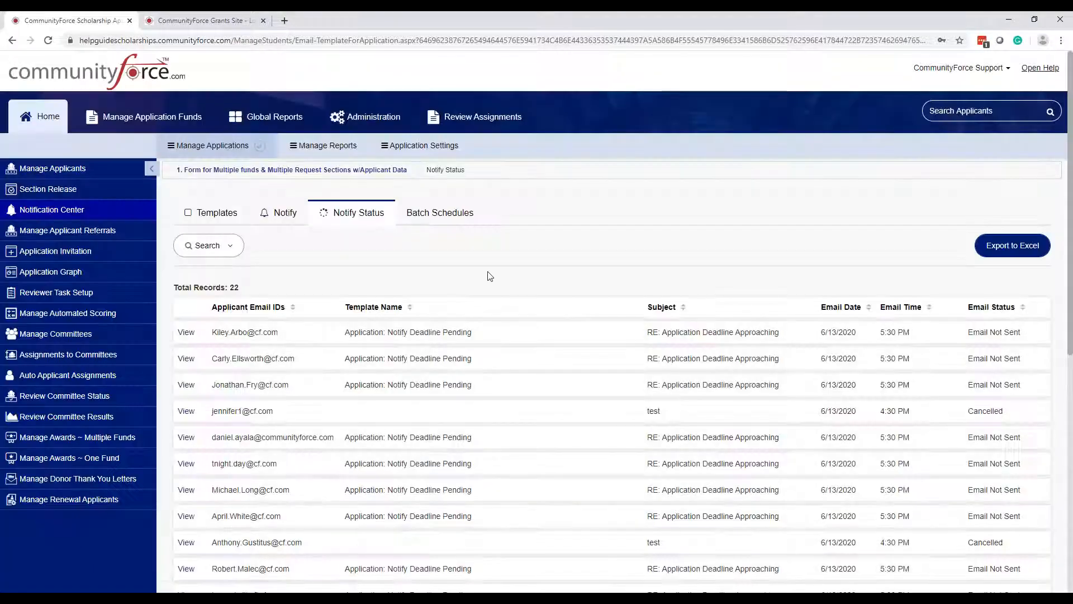
scroll(490, 275, down, 5)
scroll(487, 273, down, 5)
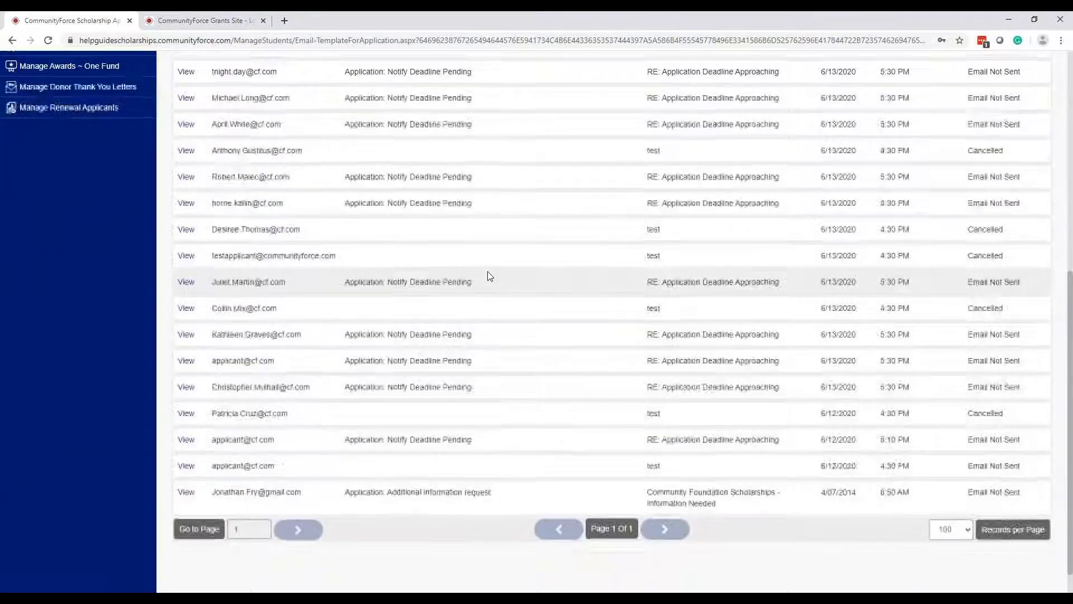
scroll(488, 273, up, 10)
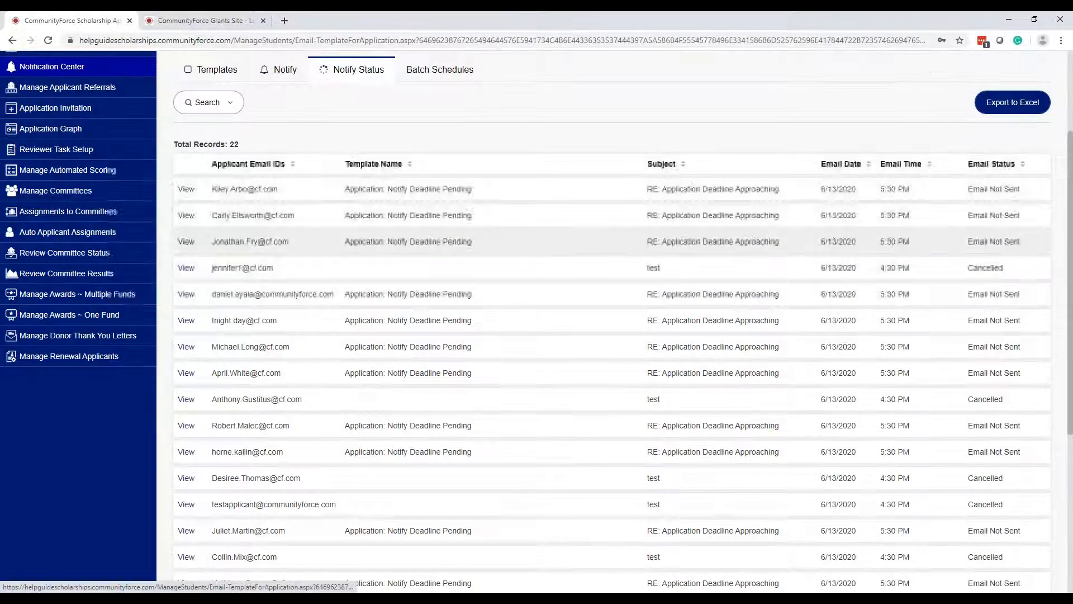
scroll(993, 443, down, 3)
scroll(993, 443, down, 1)
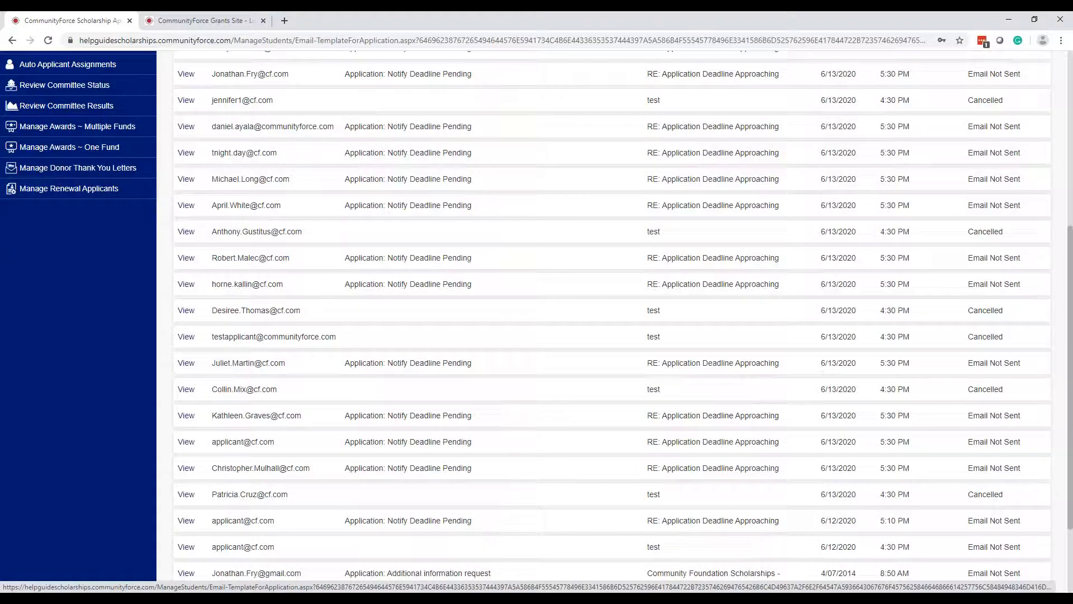
scroll(995, 196, up, 4)
scroll(995, 197, down, 3)
scroll(995, 235, up, 4)
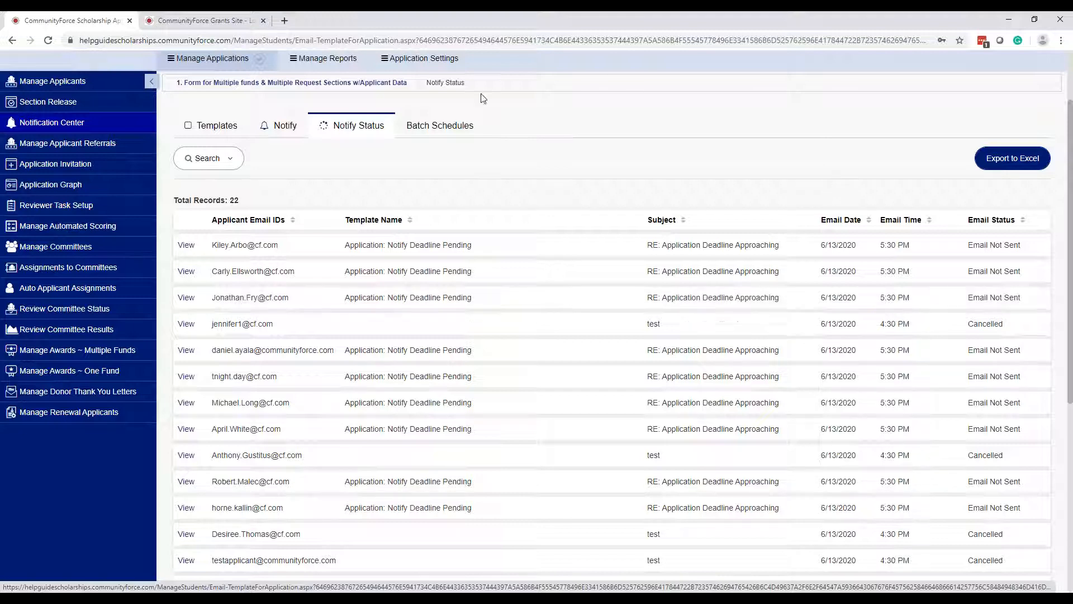
- Recheck the status table and open the first applicant's scheduled email
click(456, 126)
scroll(1007, 256, down, 5)
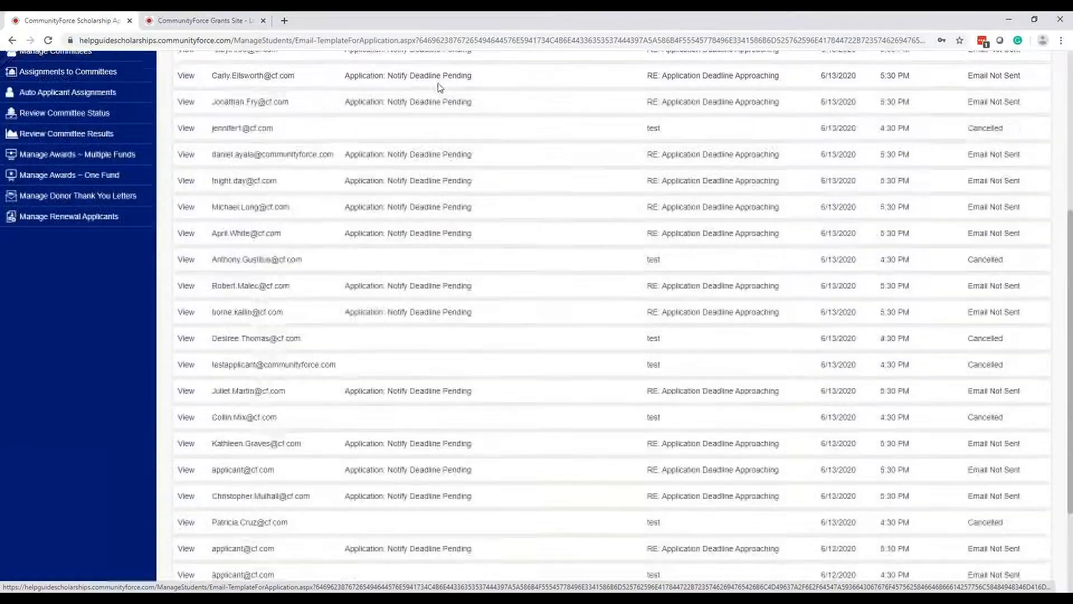
scroll(356, 300, up, 6)
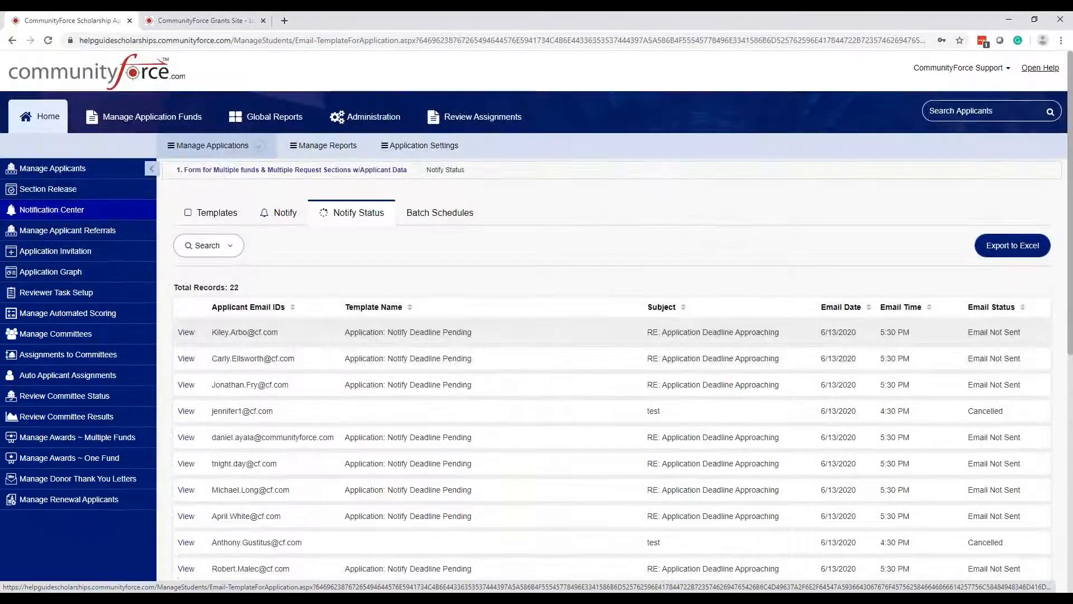
click(185, 334)
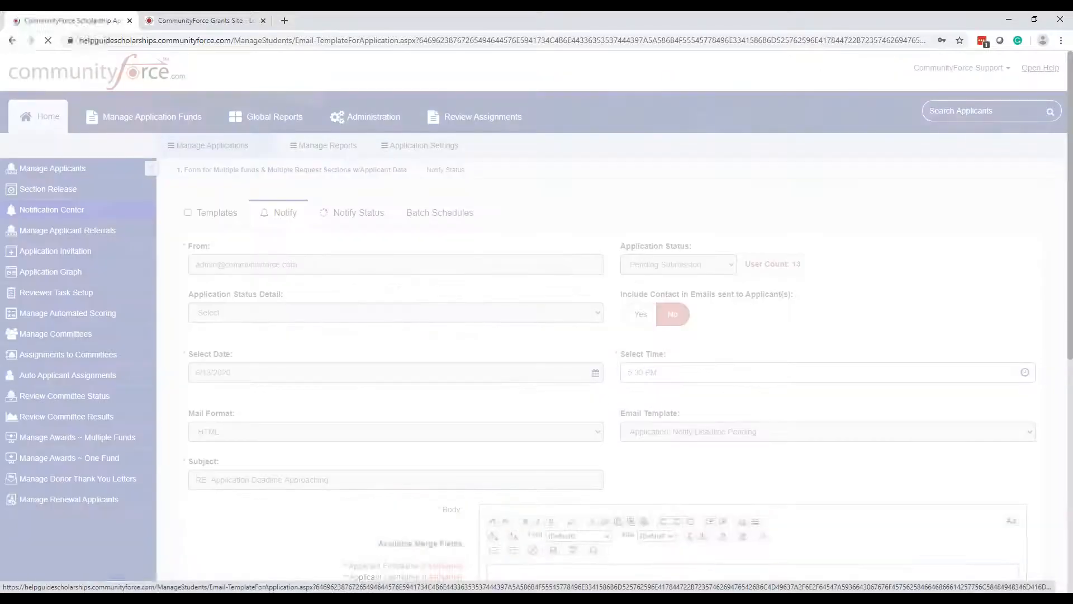
- Scroll through the applicant's deadline email preview, close it, and switch to Batch Schedules
scroll(759, 339, down, 1)
scroll(760, 338, down, 6)
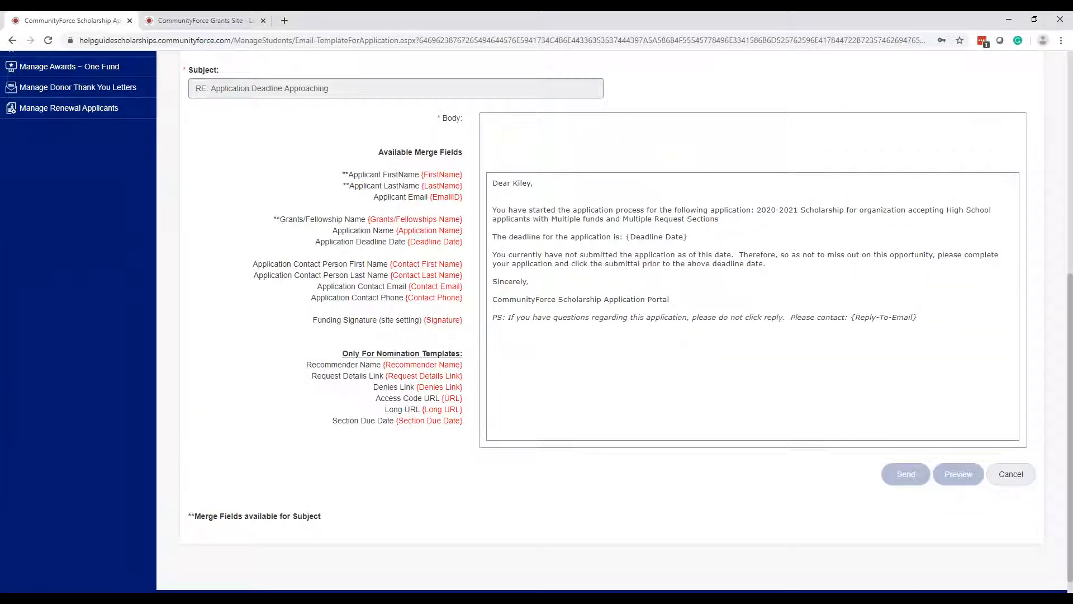
click(1012, 478)
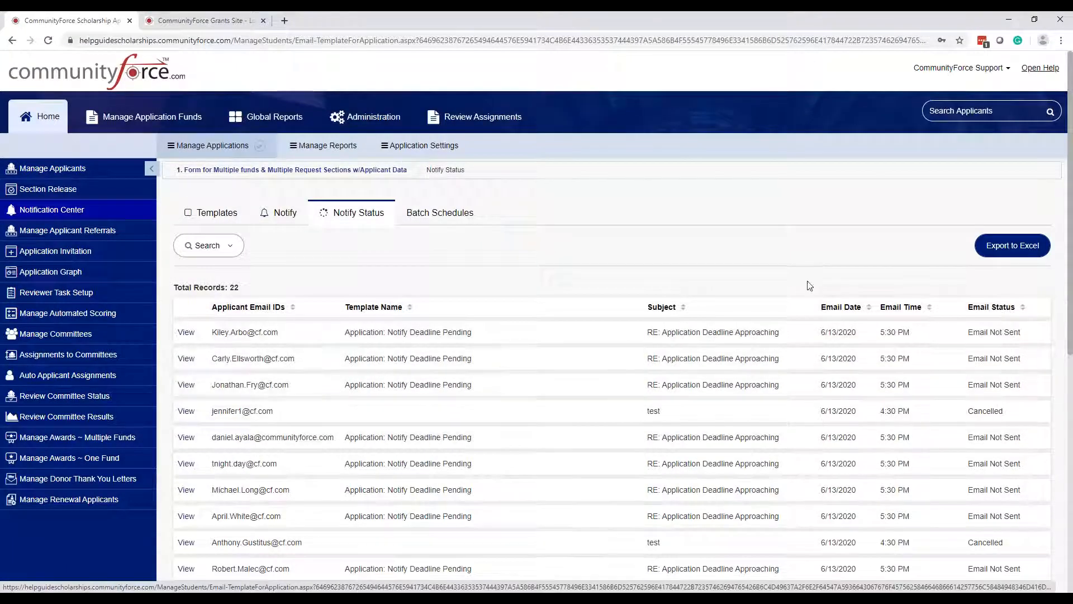
click(454, 216)
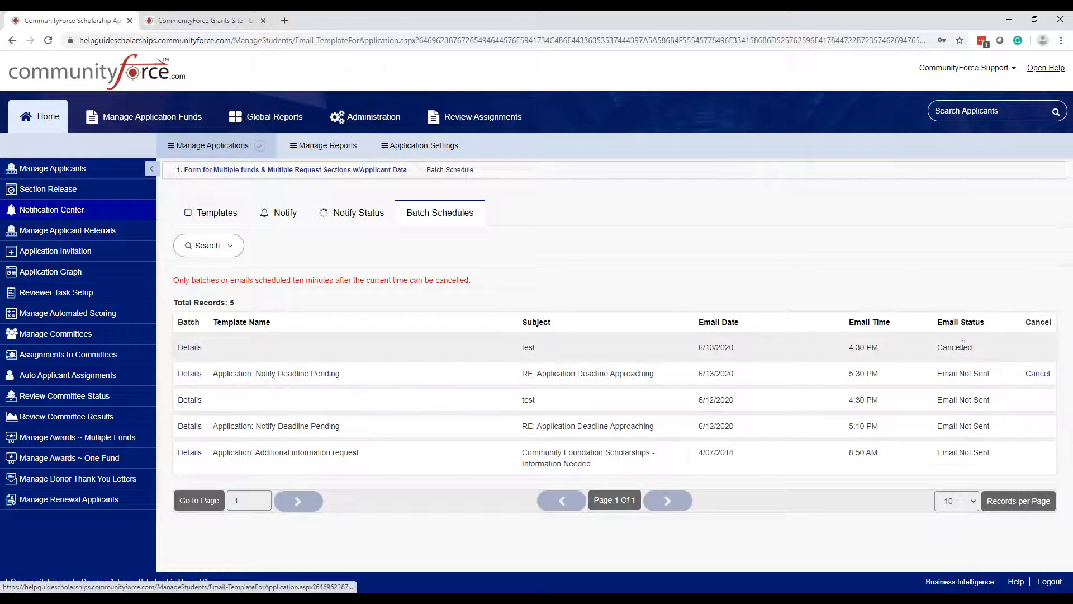
- Cancel the 6/13/2020 5:30 PM Notify Deadline Pending batch and confirm the cancellation
click(1039, 374)
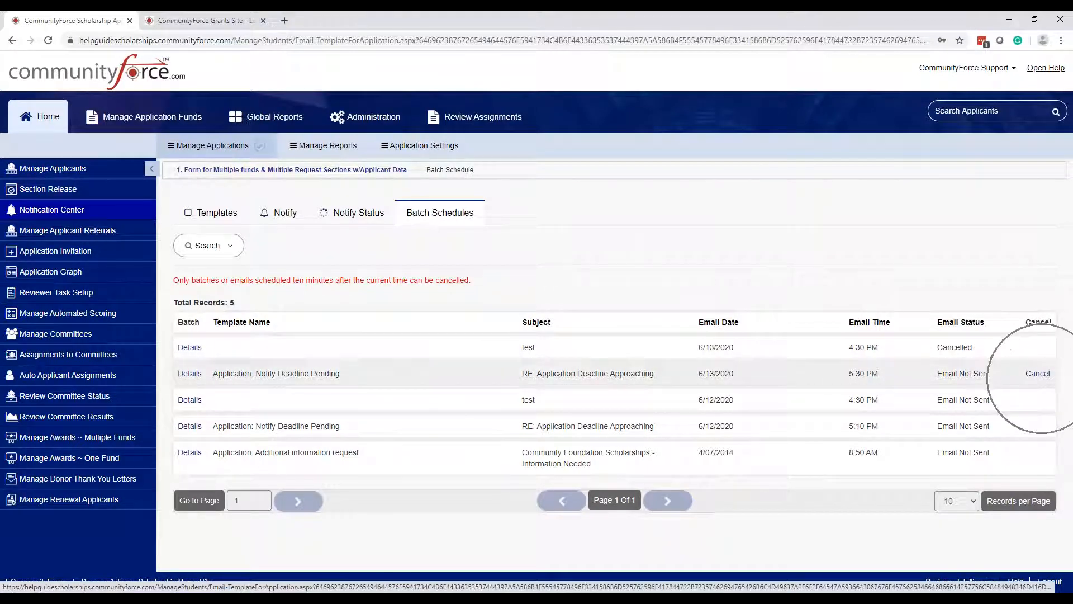
click(1041, 376)
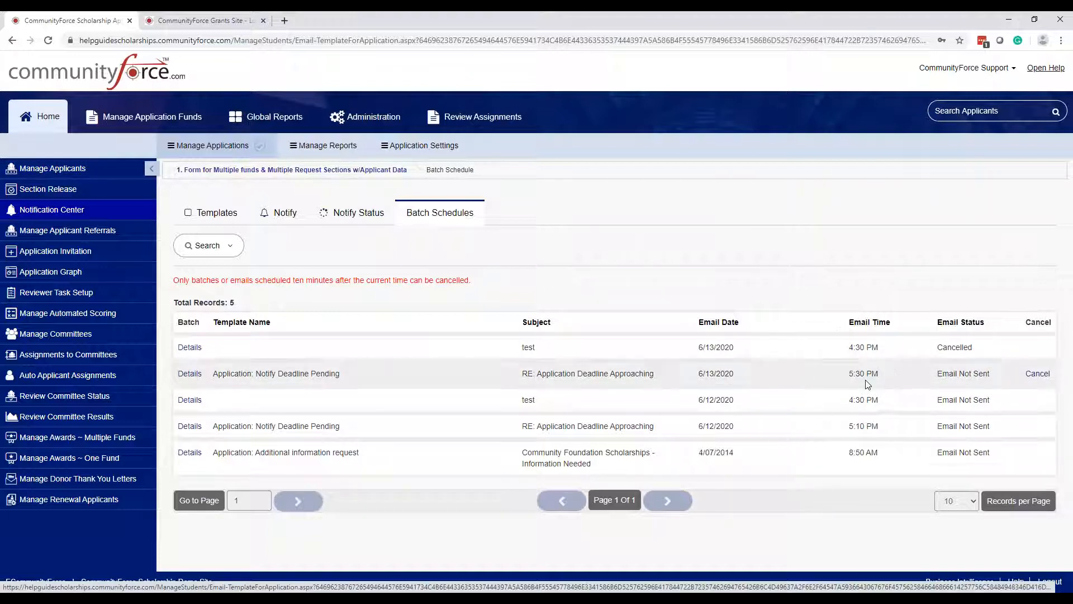
click(1039, 374)
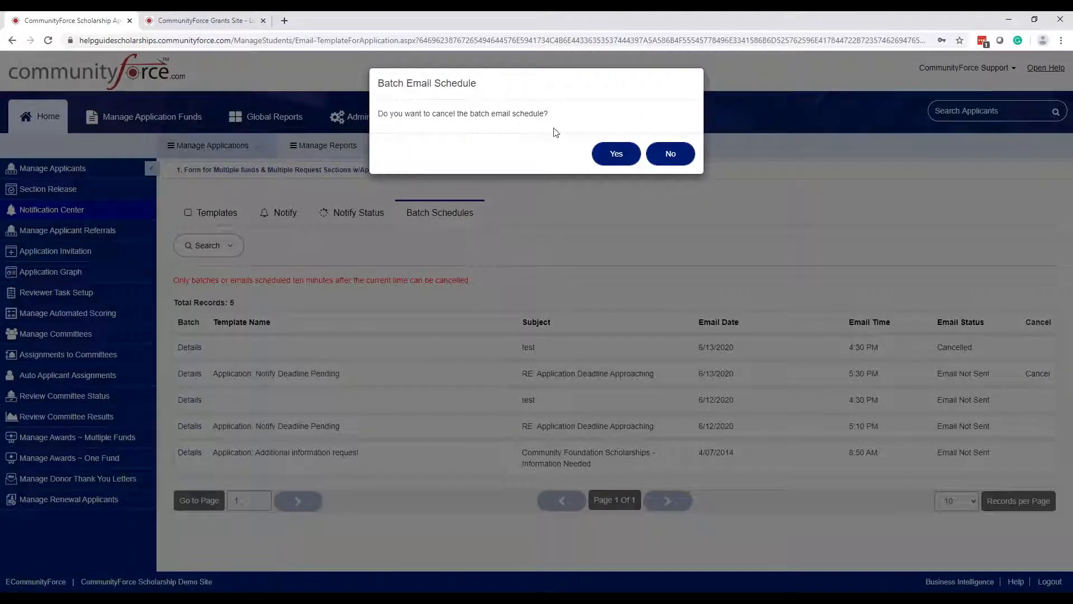
click(626, 157)
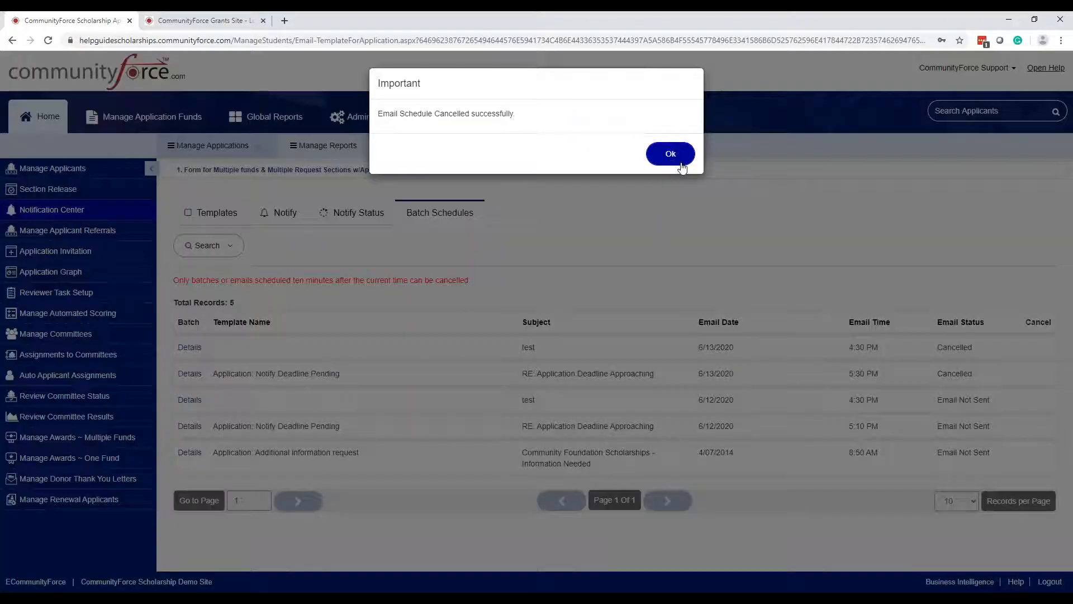
click(682, 165)
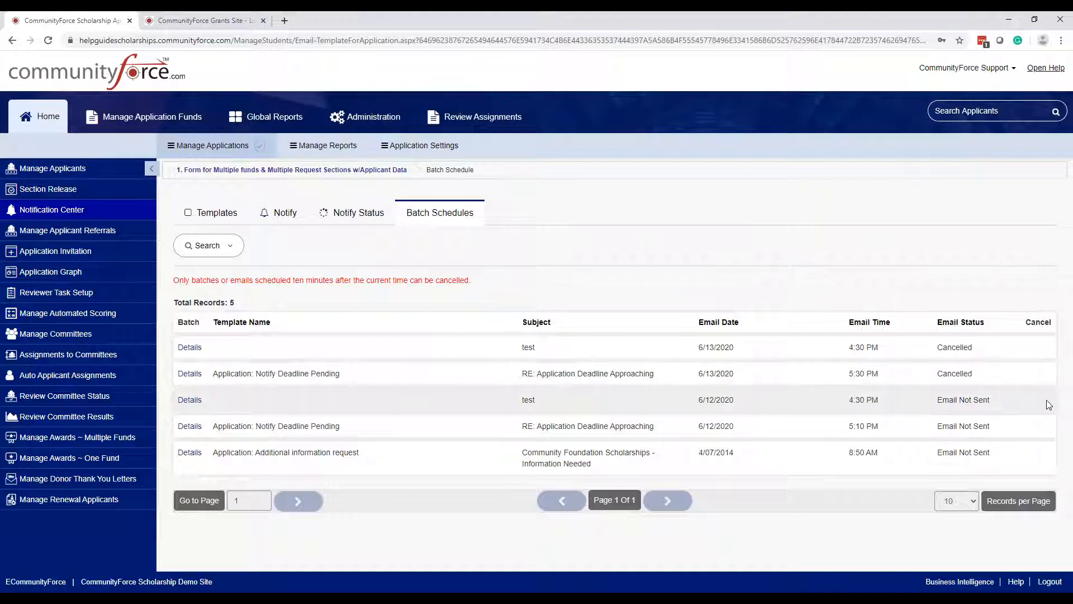
key(ctrl)
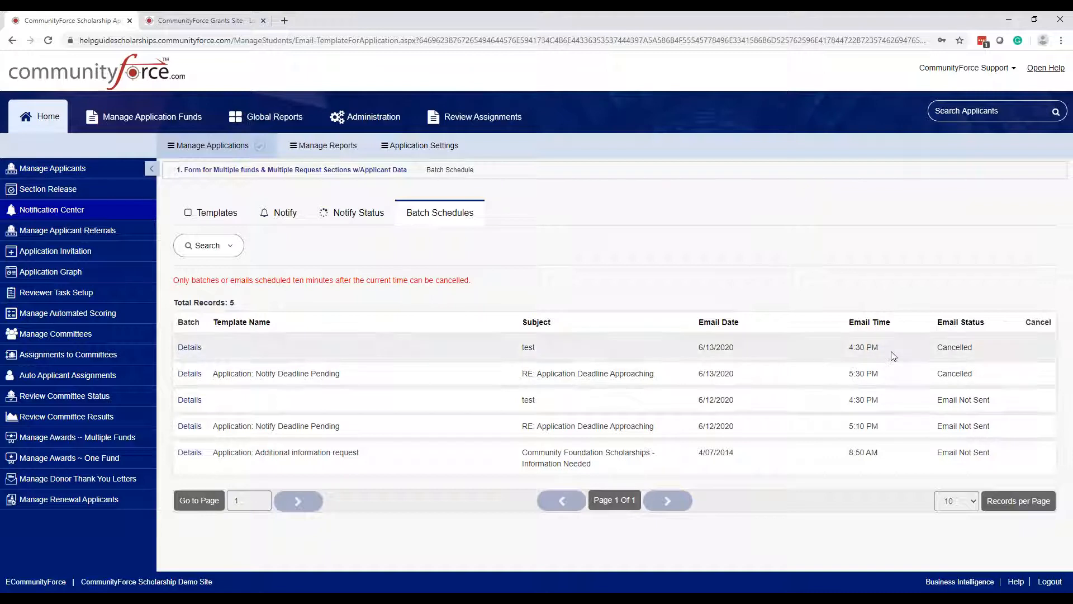
mouse_move(1039, 597)
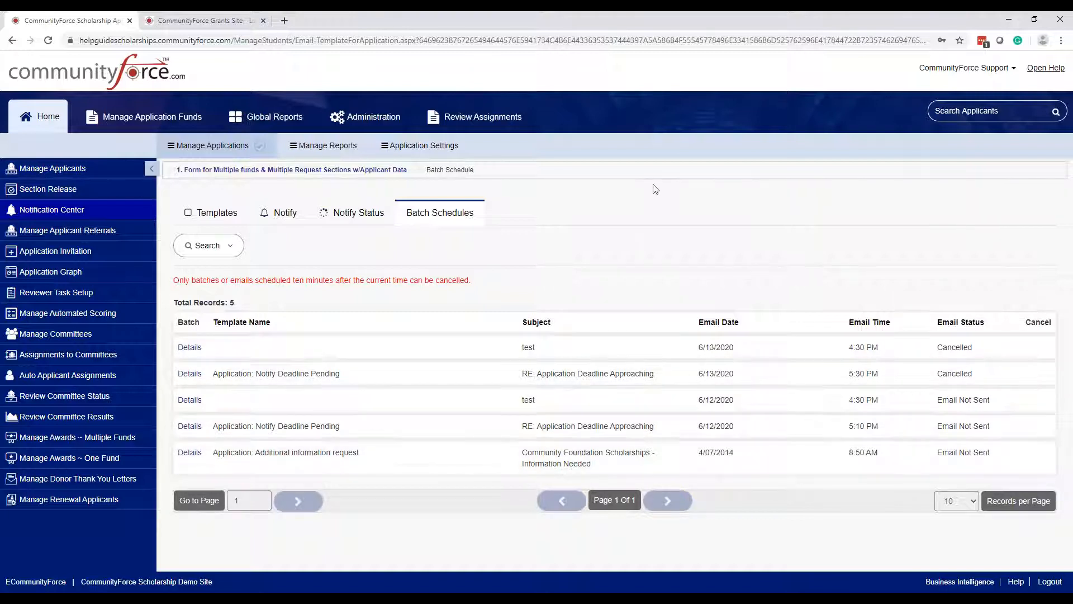
key(ctrl)
key(ctrl)
click(190, 374)
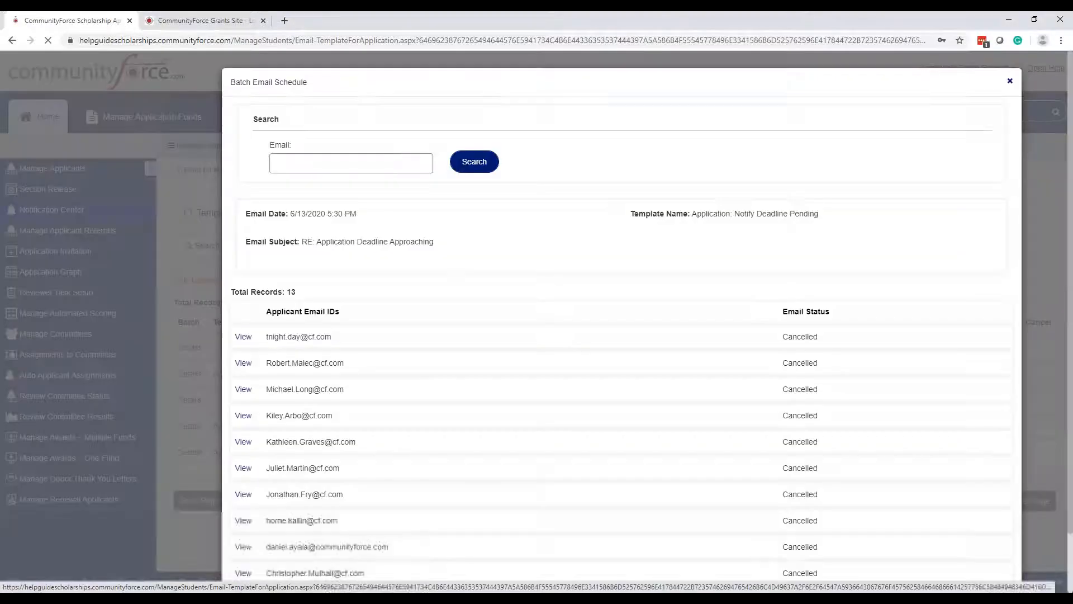
scroll(525, 344, down, 1)
scroll(528, 344, up, 1)
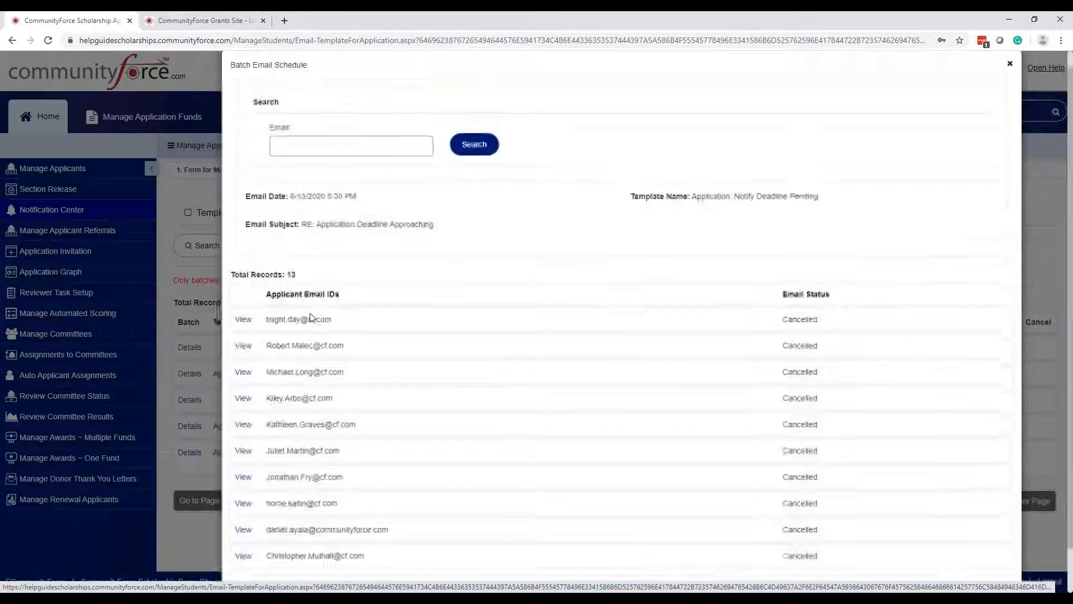
scroll(792, 268, down, 1)
scroll(418, 181, up, 1)
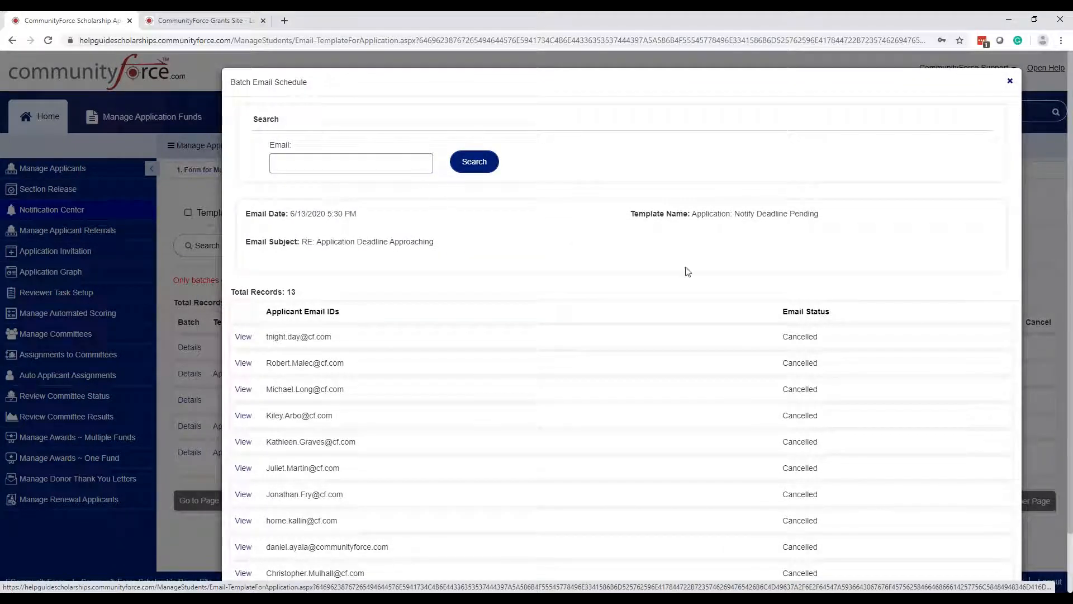
scroll(794, 285, down, 1)
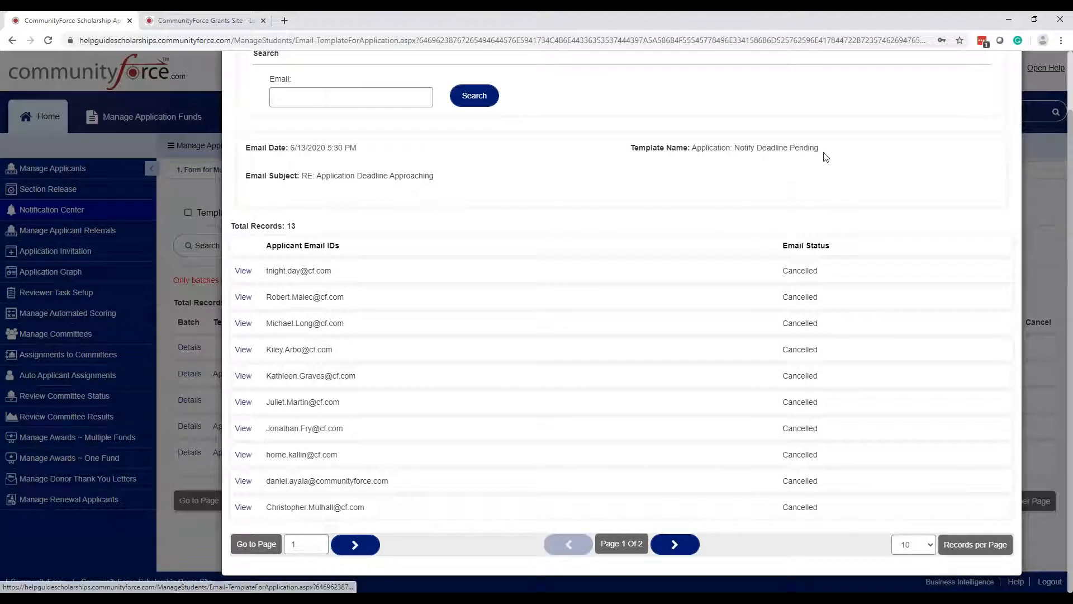
scroll(873, 144, up, 1)
click(1012, 83)
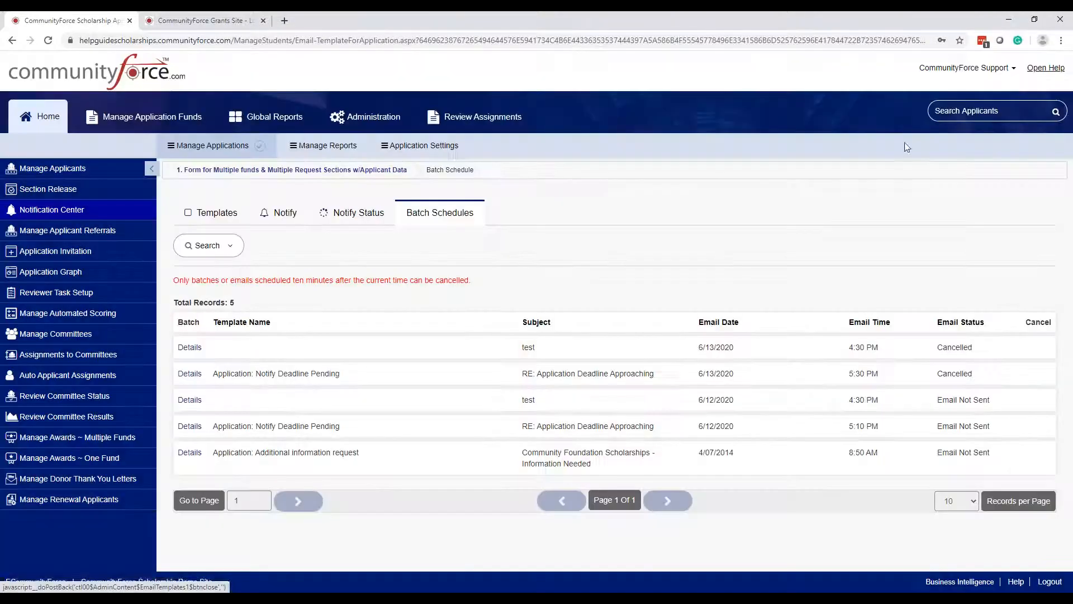